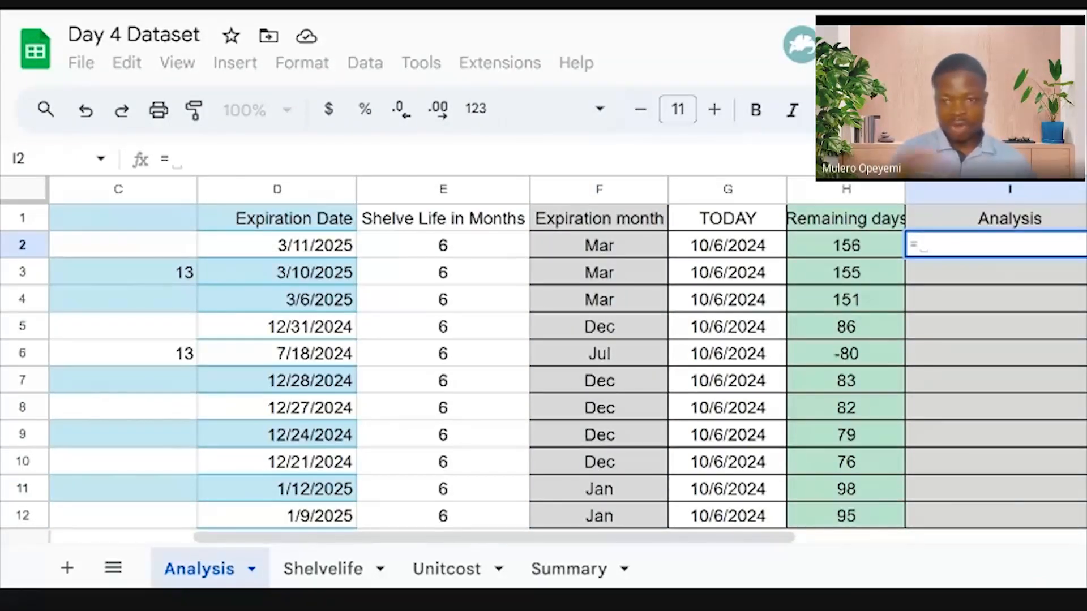
Start an IF formula in cell I2 of the Analysis column that tests whether H2 is less than 0
text(If)
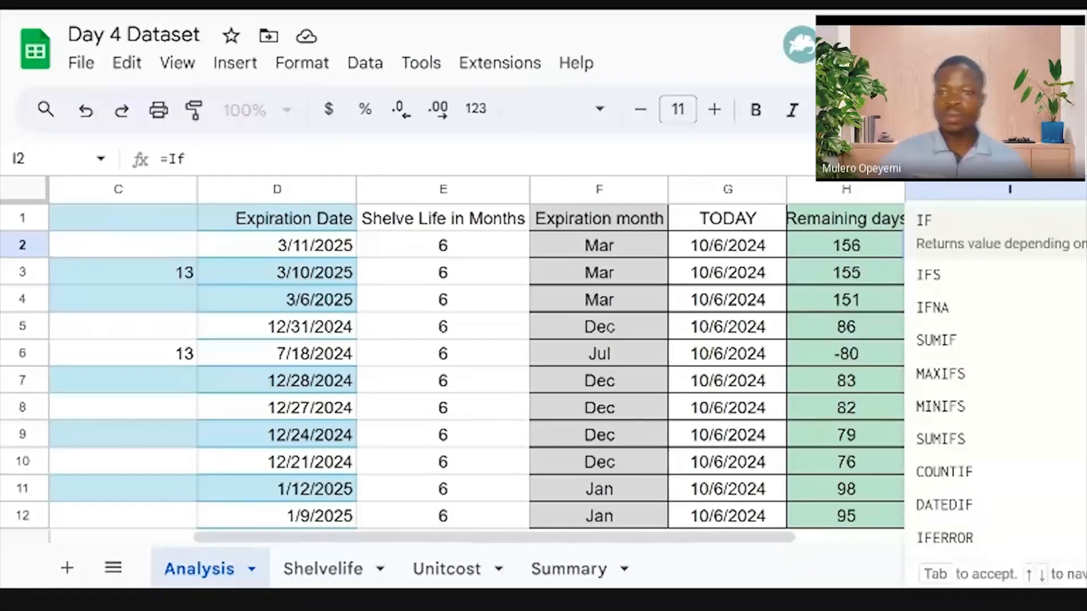
key(Tab)
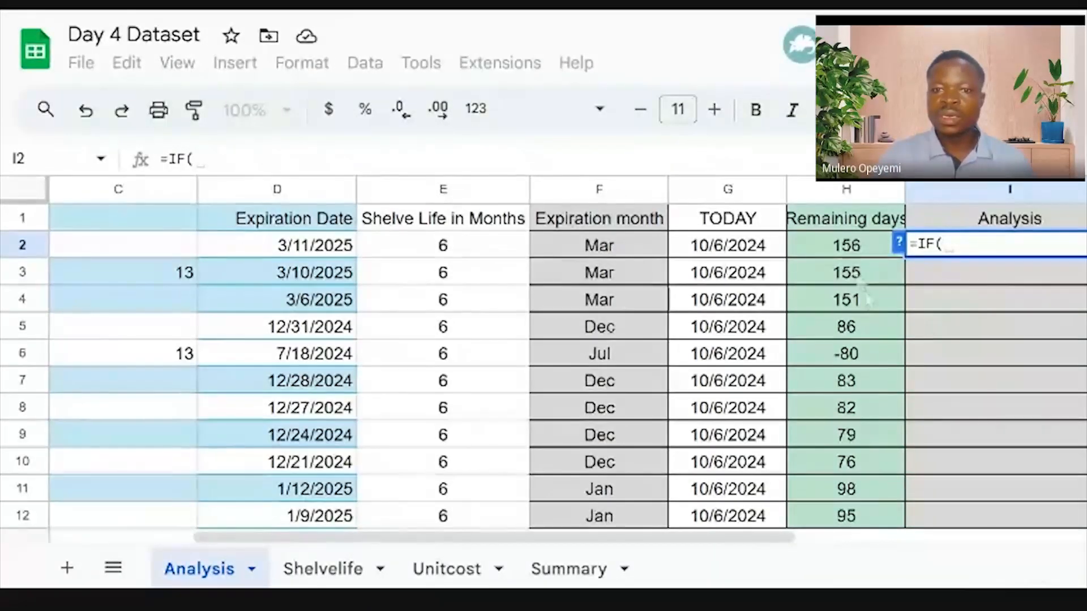
click(837, 255)
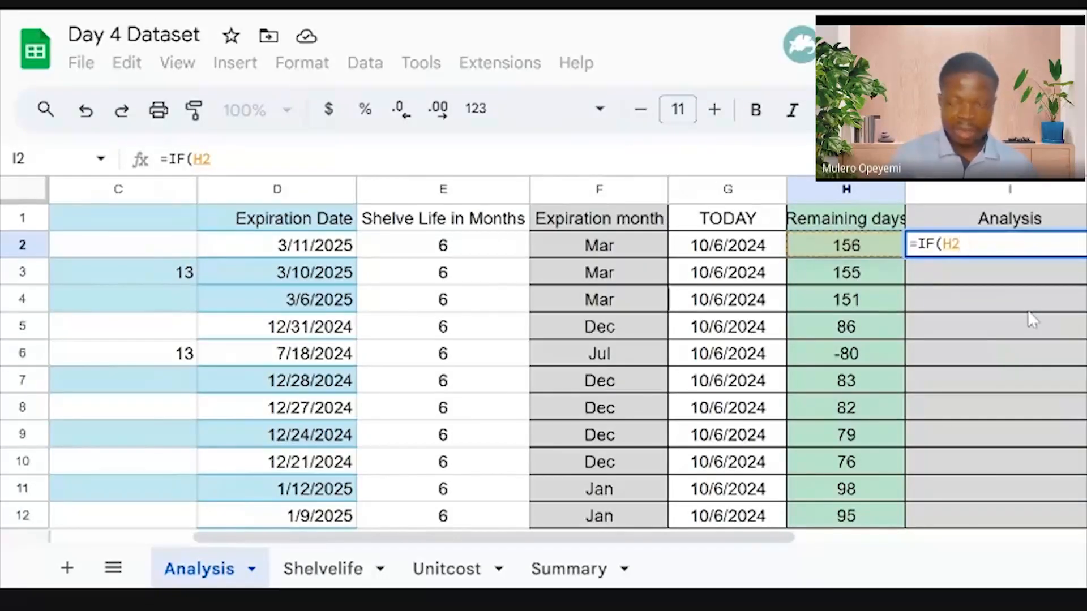
text(>)
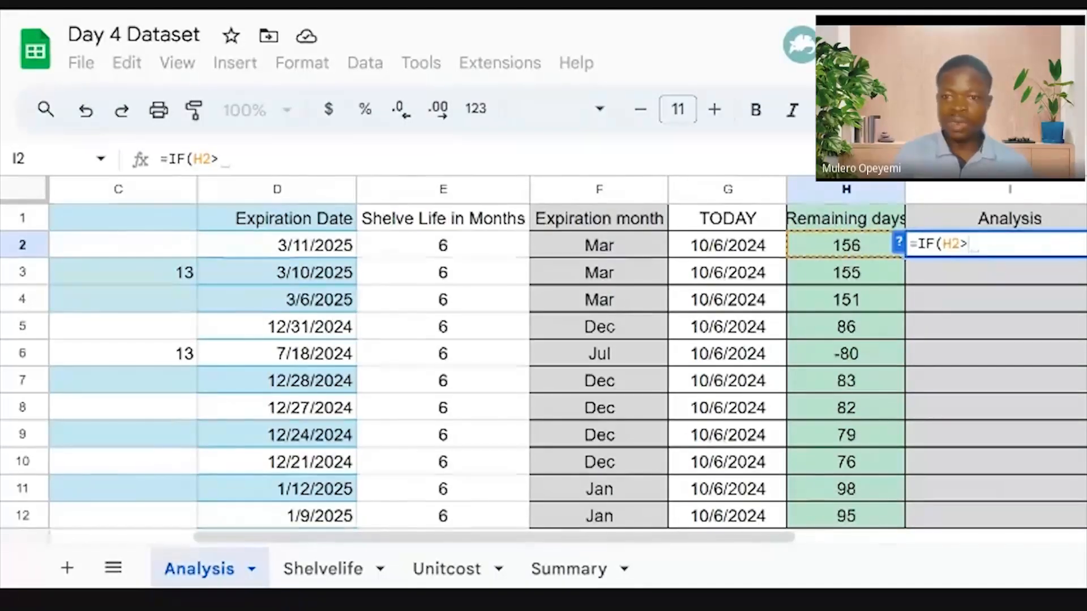
key(BackSpace)
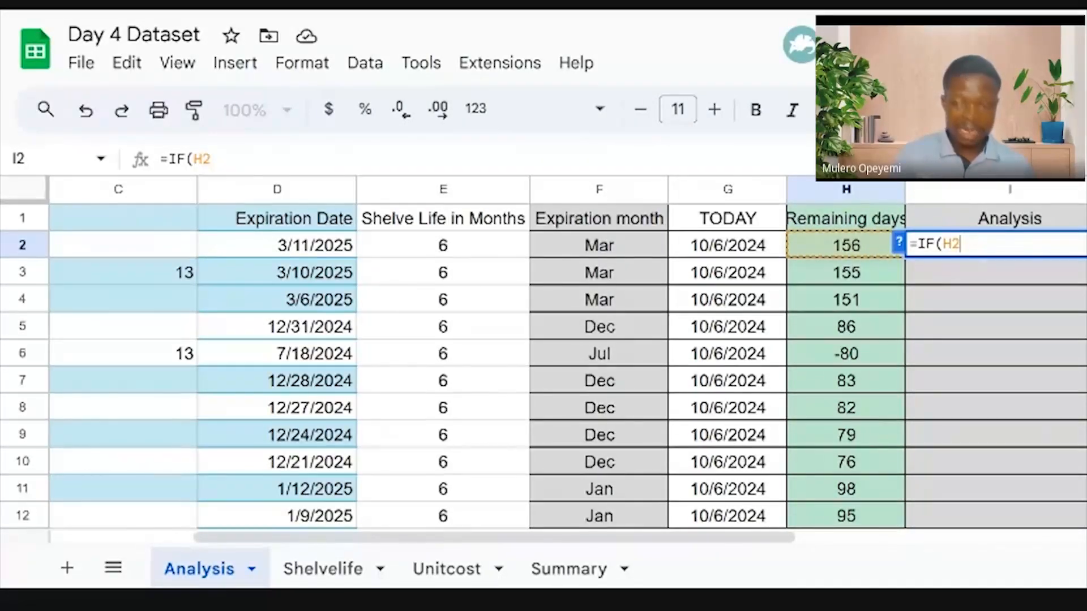
text(<30)
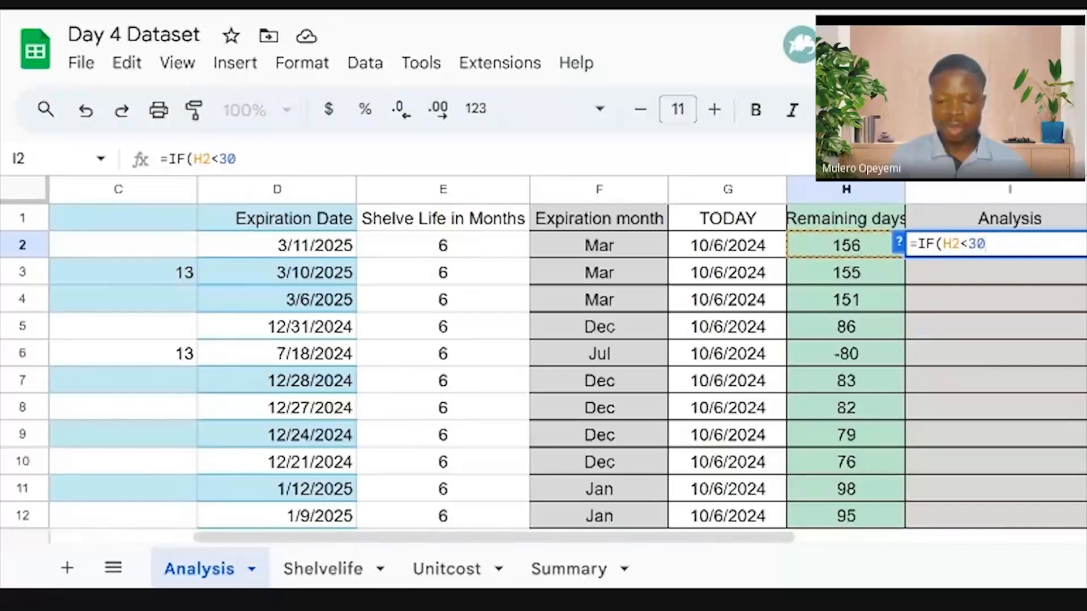
key(BackSpace)
key(BackSpace)
text(0)
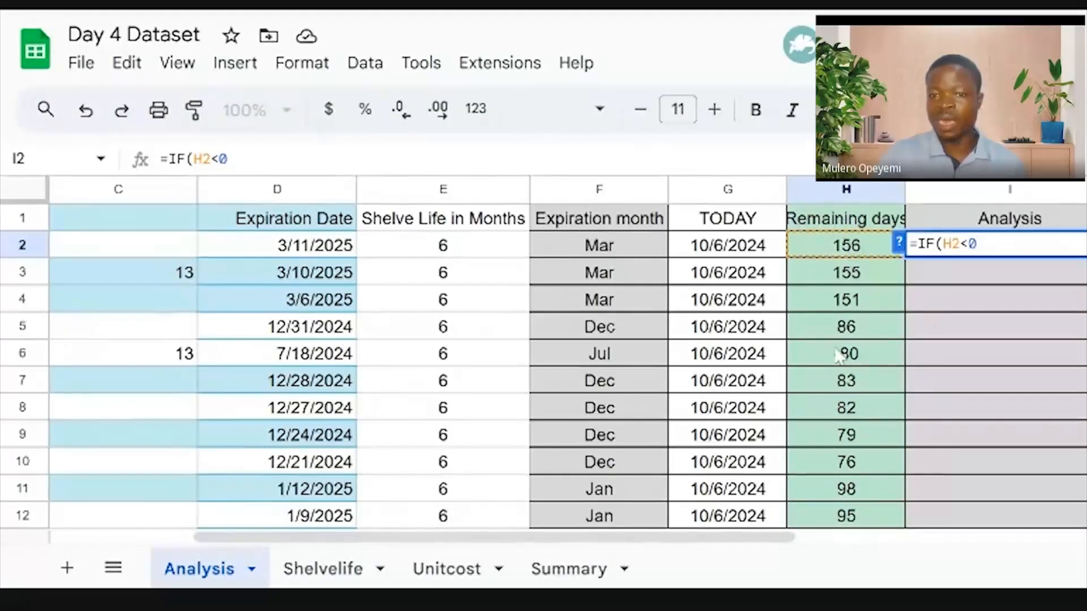
Complete the I2 formula so it returns "Expired" when the condition is true and "good" otherwise
text(,)
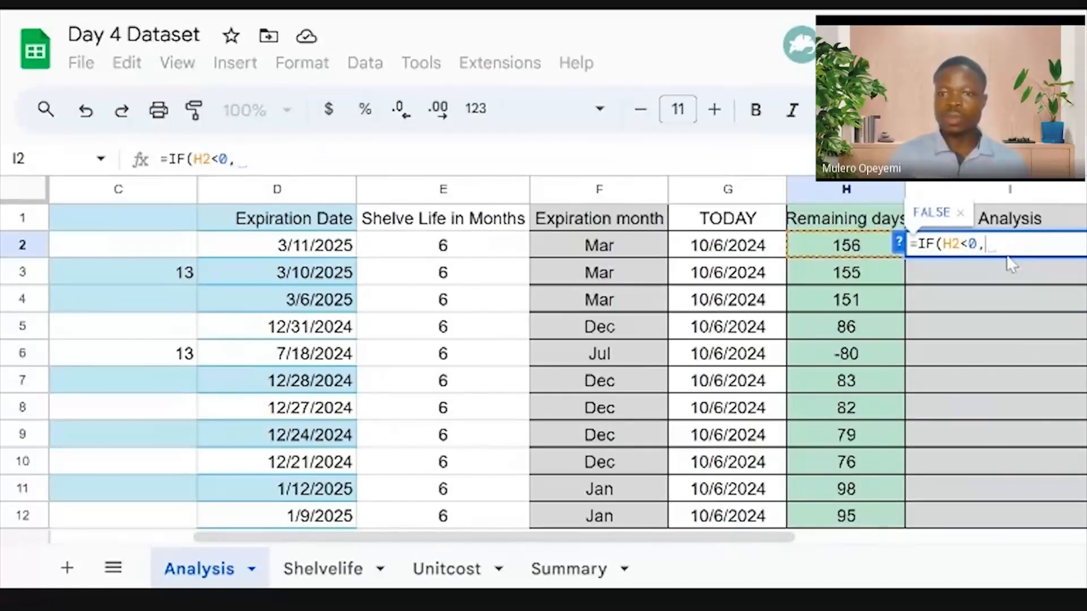
key(BackSpace)
text("")
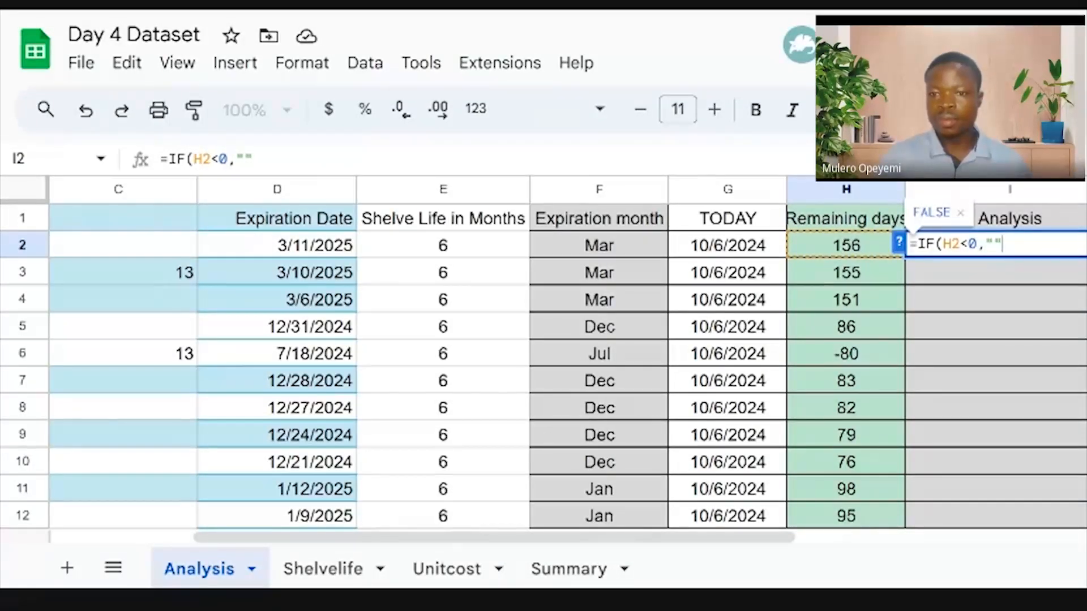
text(Expired)
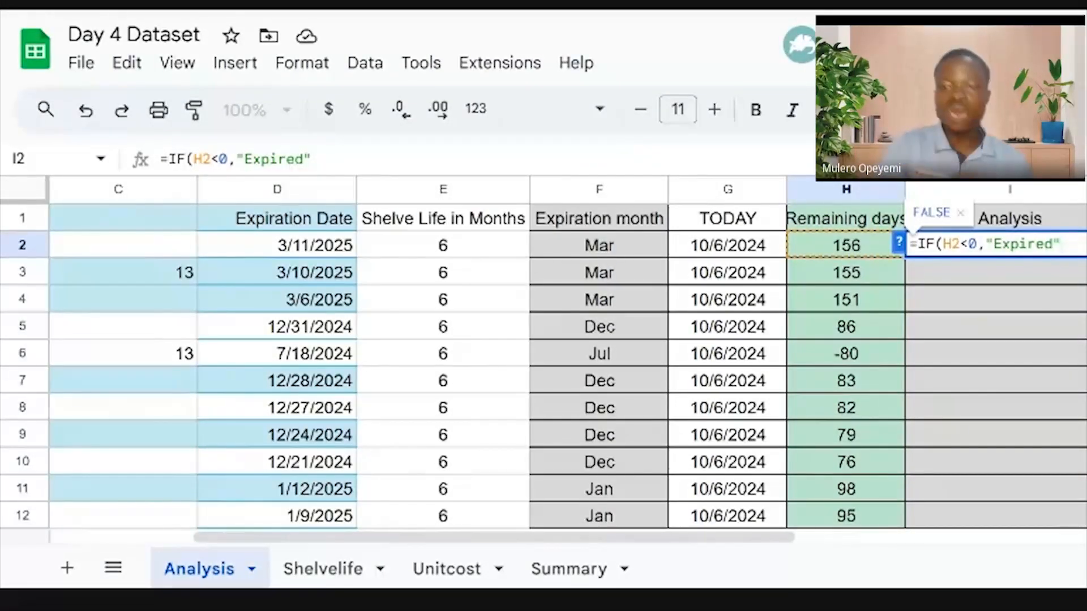
text(,)
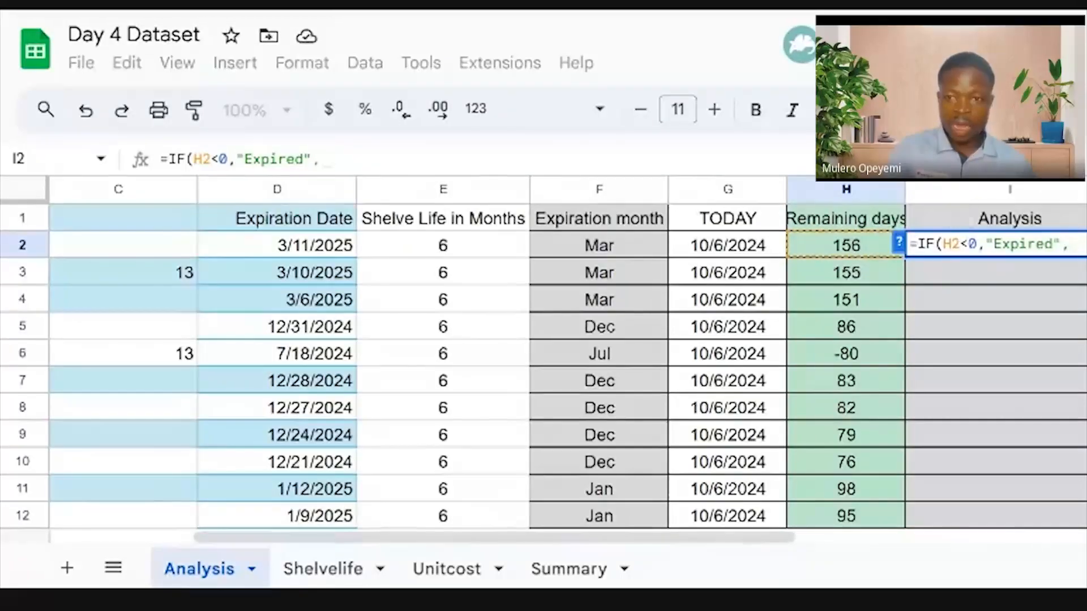
text("")
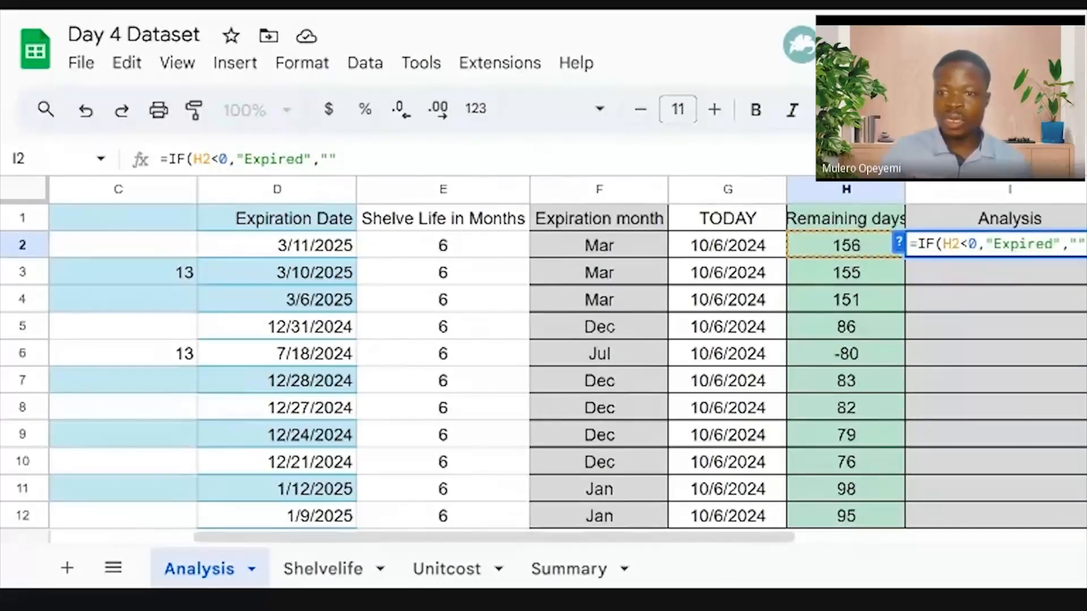
text(d)
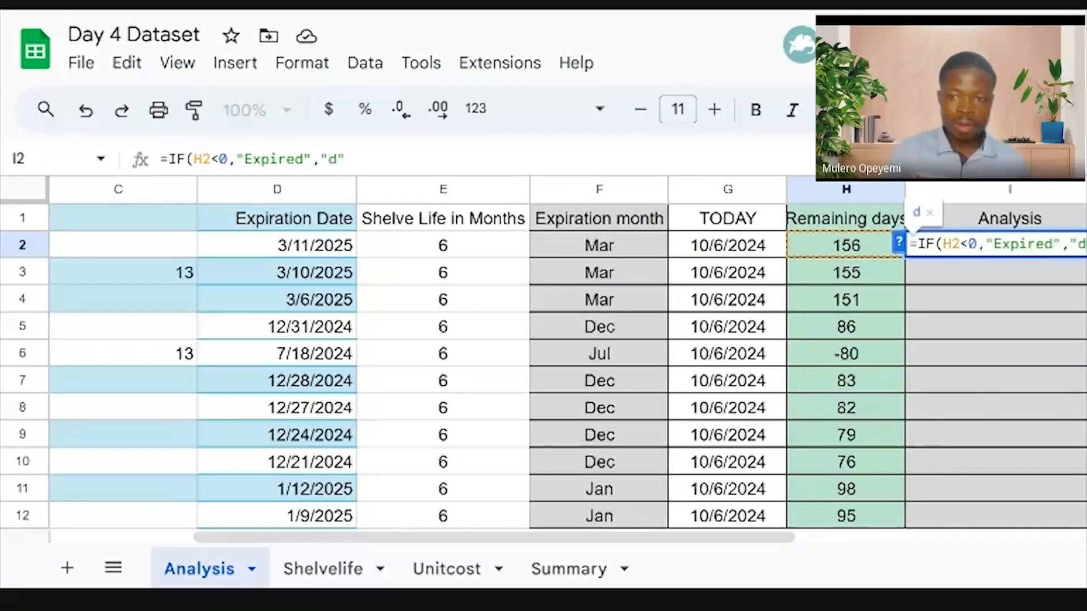
key(BackSpace)
text(goo)
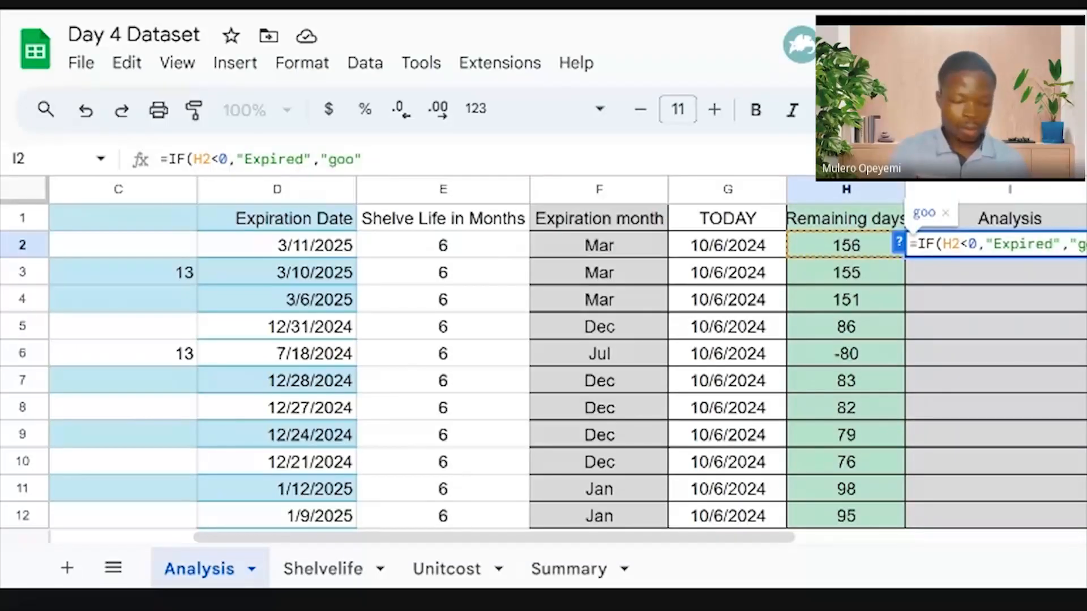
text(d)
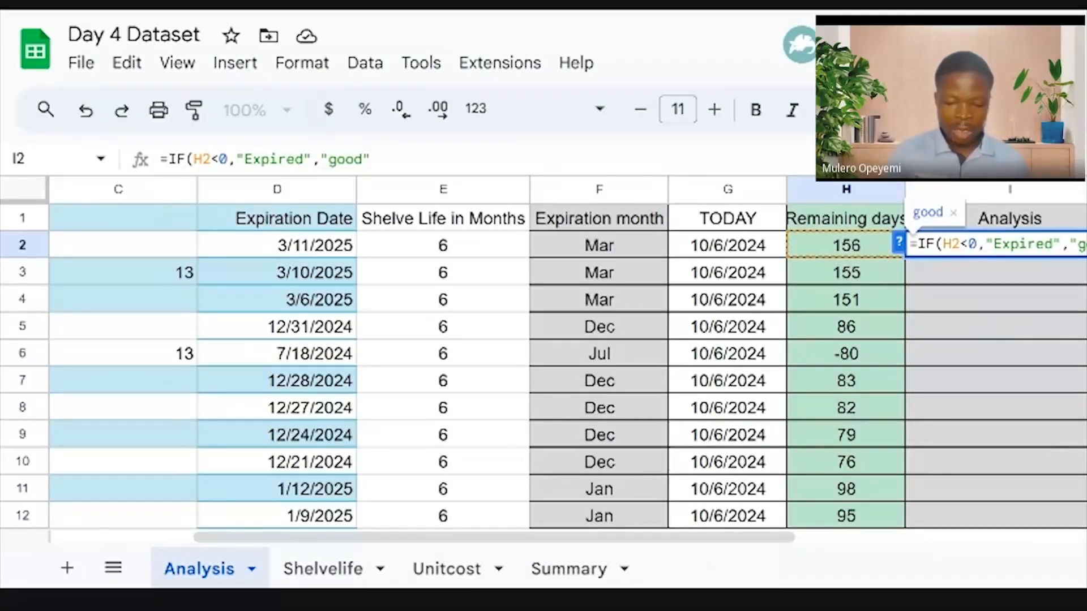
key(Return)
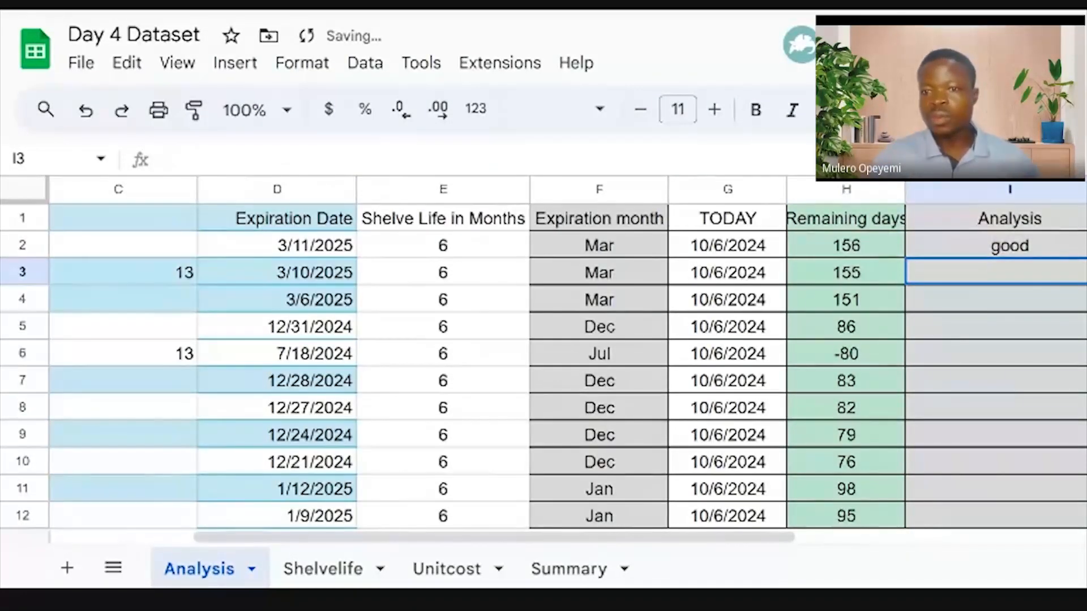
Fill the I2 formula down the Analysis column and check the row 6 result against its remaining days
double_click(1002, 251)
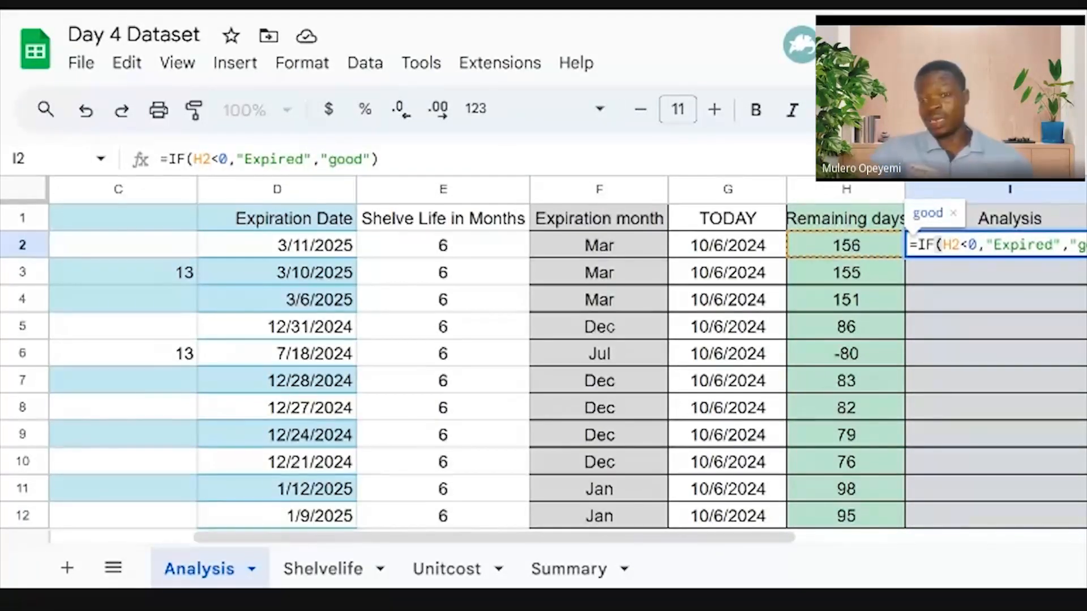
key(Return)
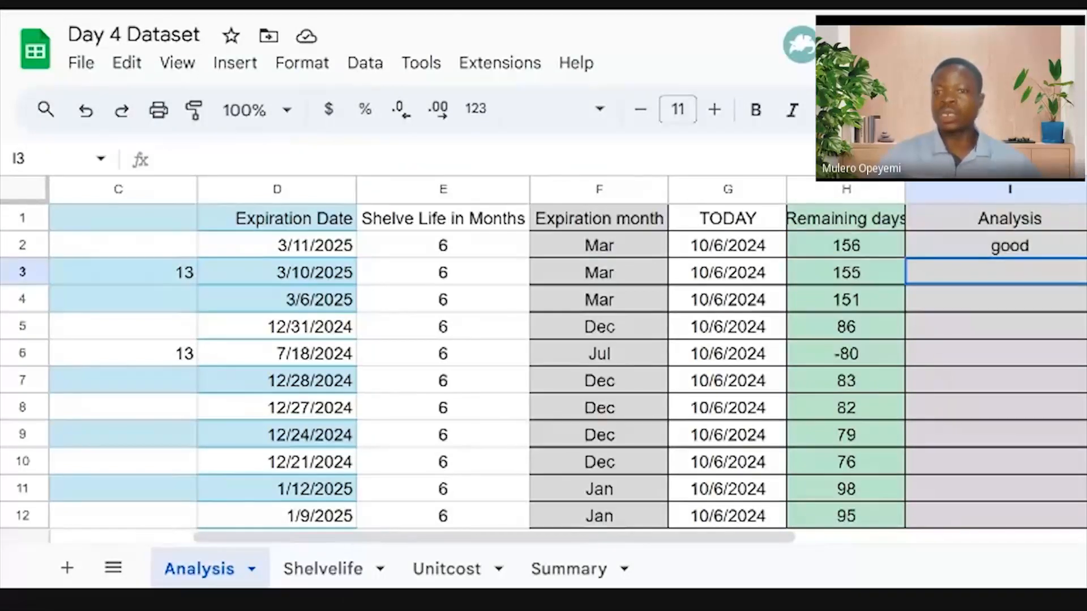
click(1003, 249)
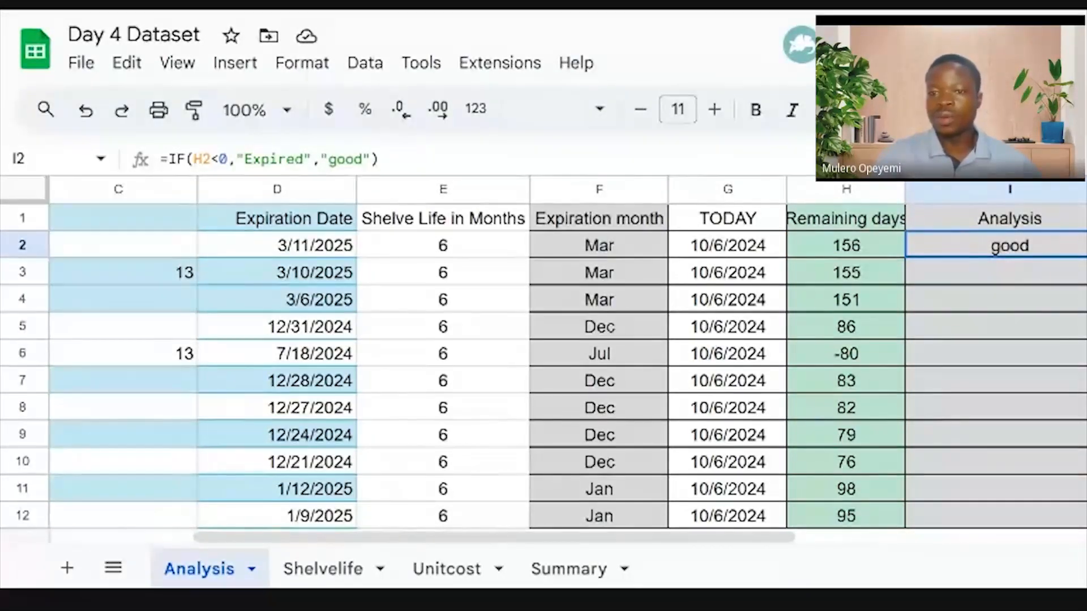
double_click(1086, 257)
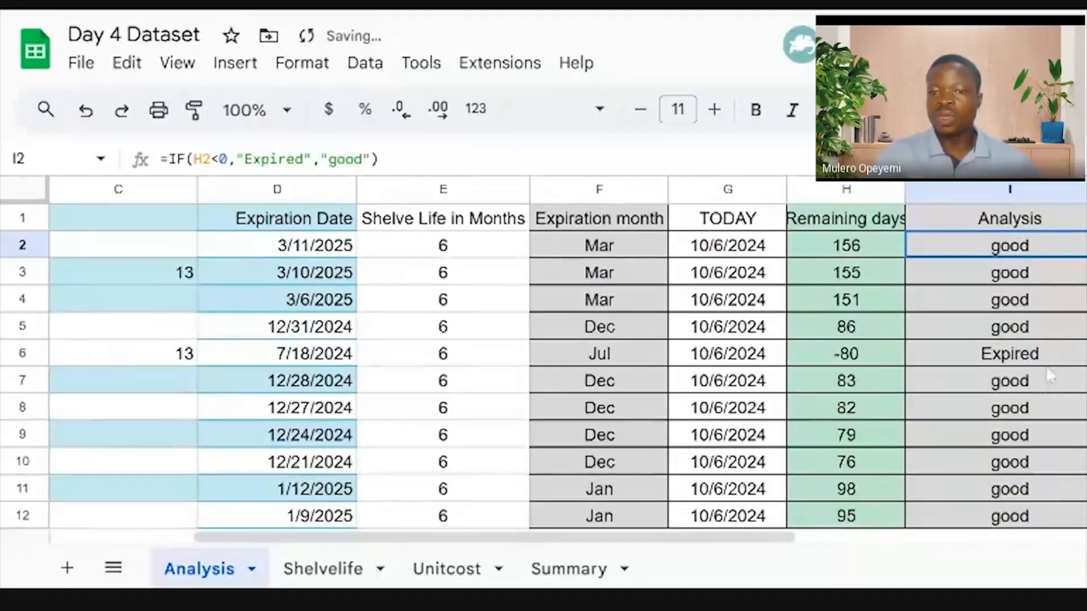
click(1008, 357)
click(888, 364)
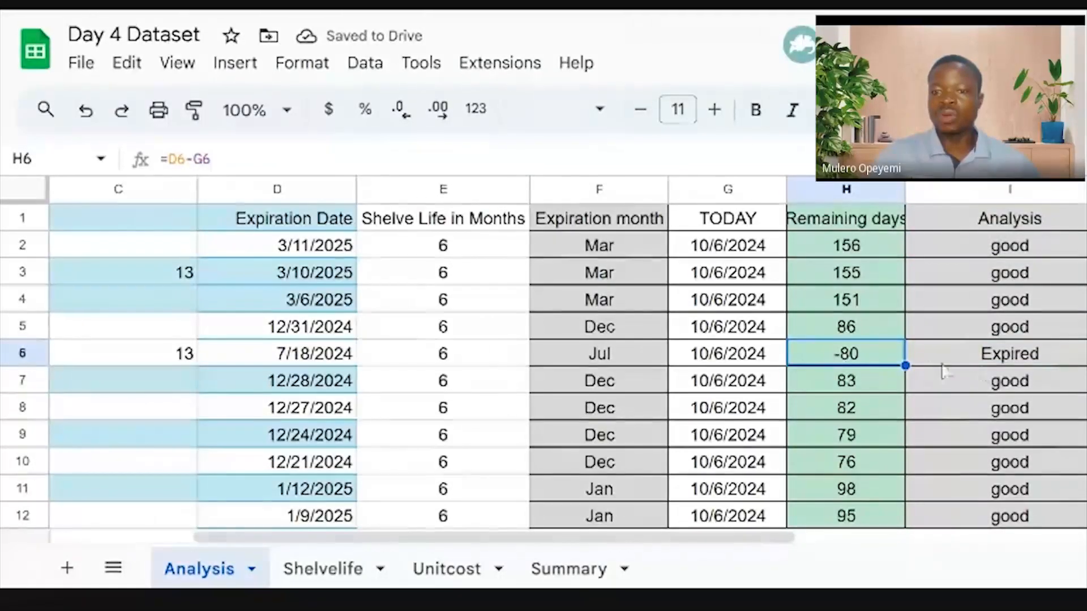
click(1041, 362)
scroll(1040, 362, down, 20)
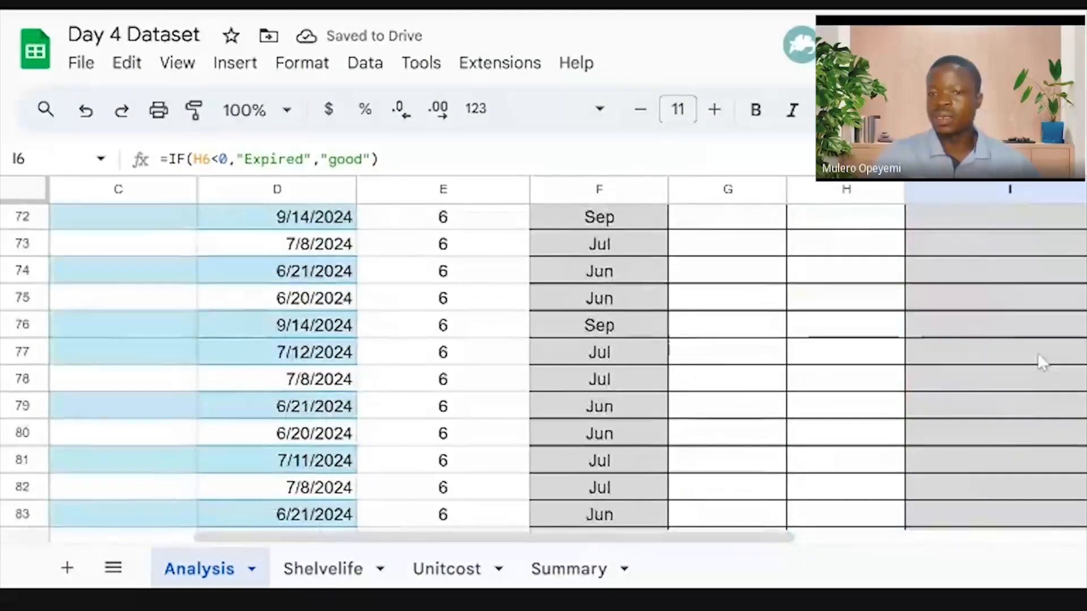
scroll(1041, 363, up, 20)
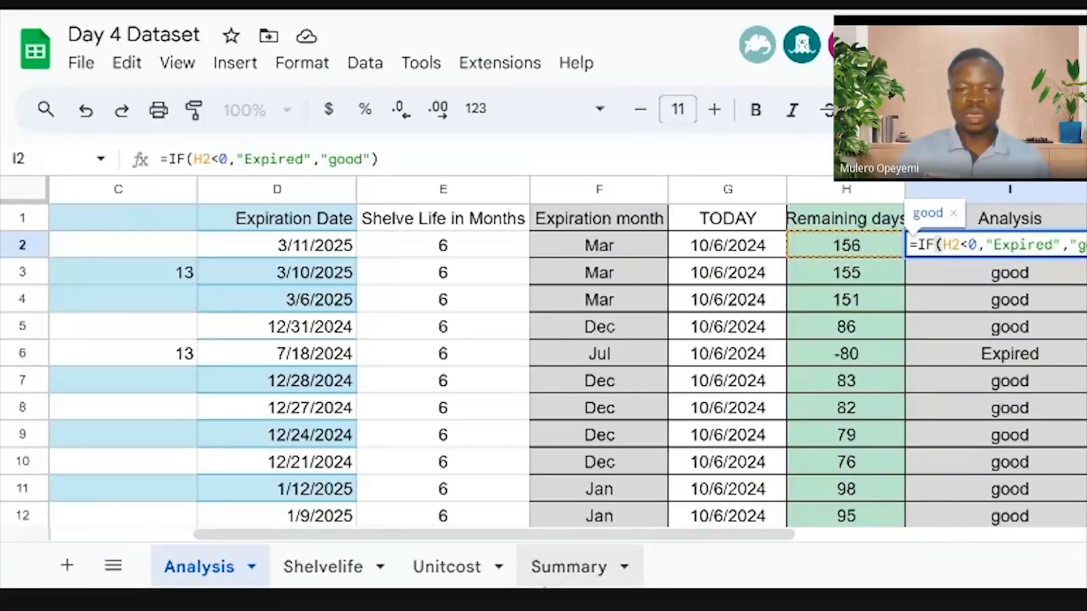
On the Summary sheet, complete the PLAN TO SELL description as "Btw 60 and 90 days" and copy the descriptions in B2:B6
click(558, 571)
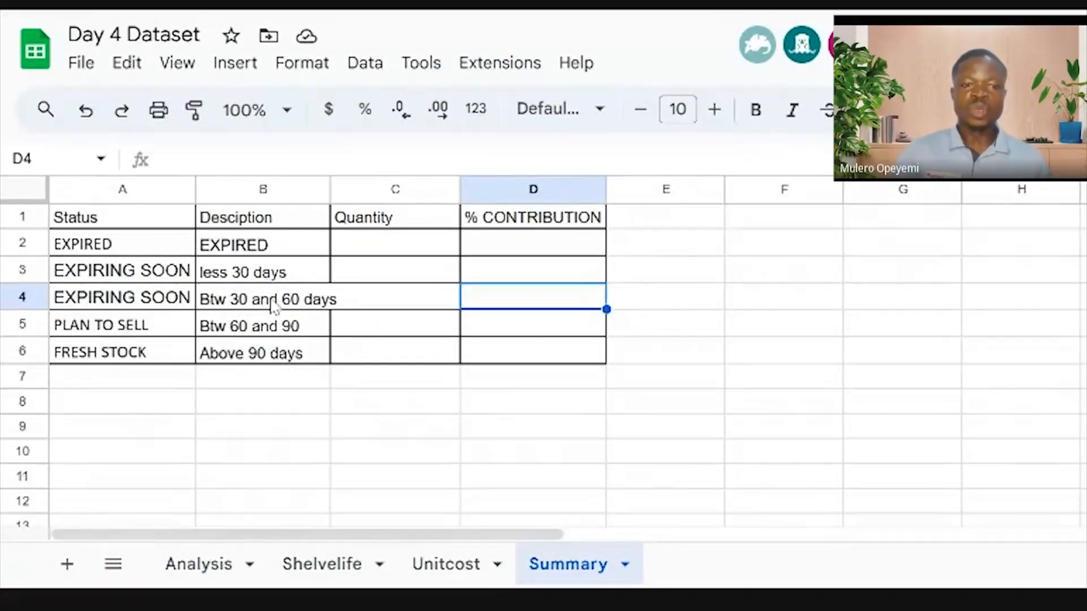
double_click(292, 326)
text(days)
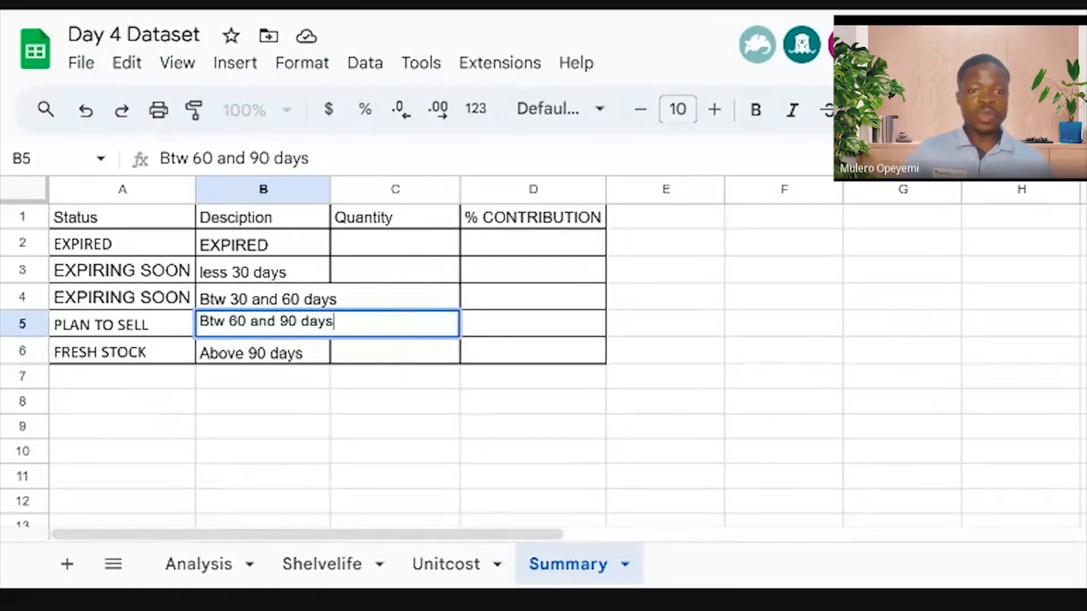
click(323, 402)
drag(274, 246, 266, 357)
key(ctrl+c)
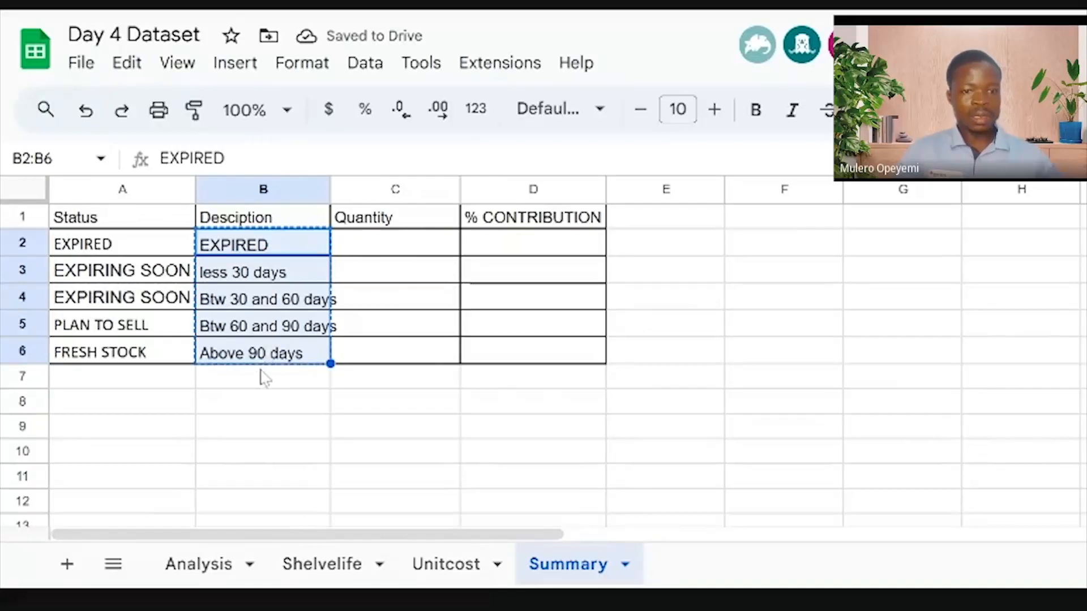
Insert one blank column to the left of the Analysis column on the Analysis sheet
click(209, 562)
click(1004, 193)
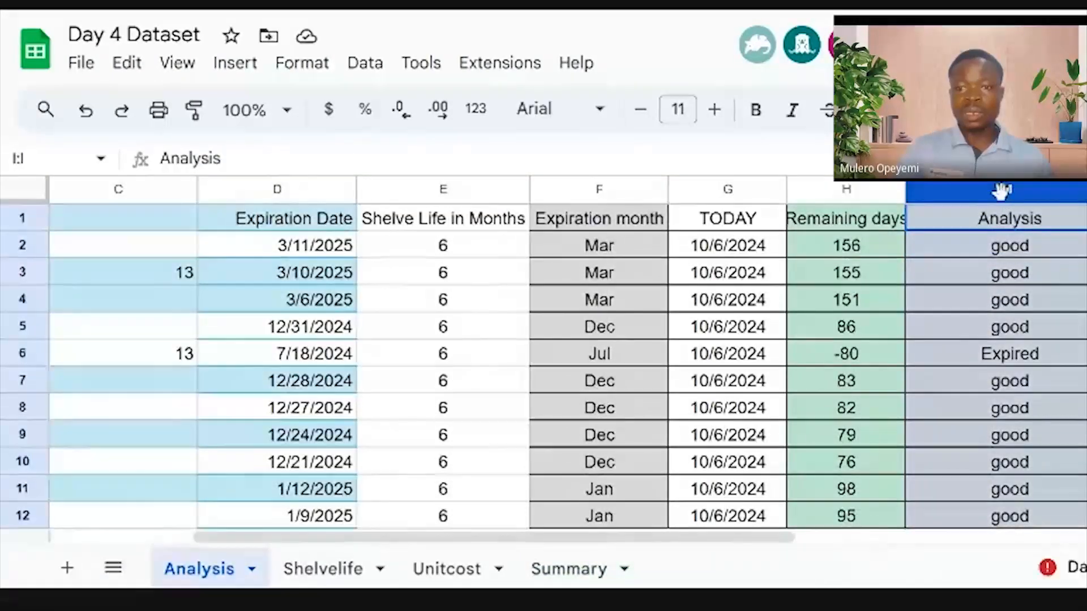
right_click(1002, 191)
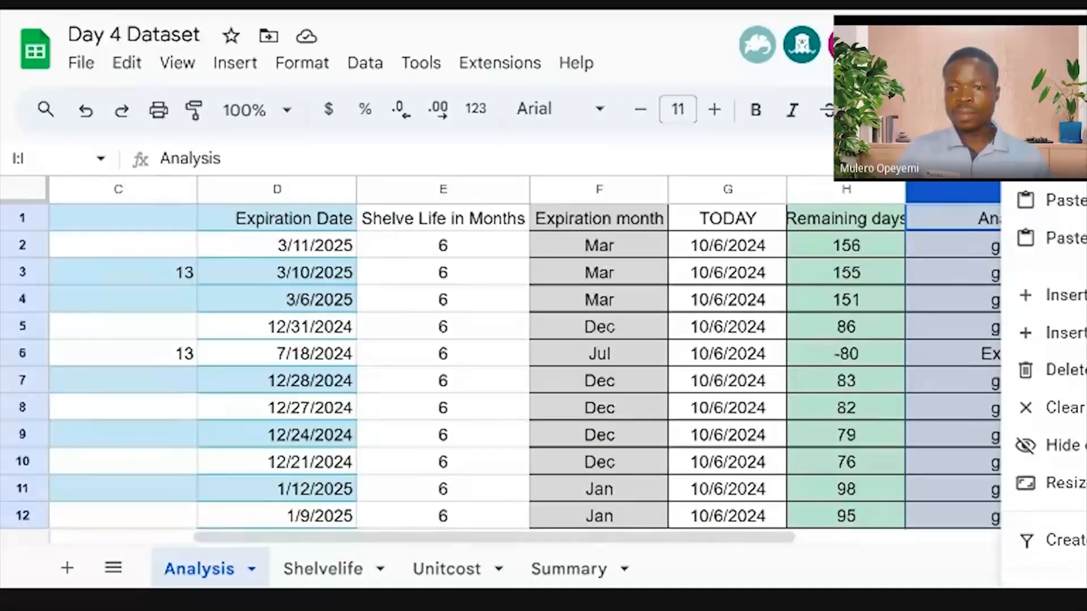
key(Escape)
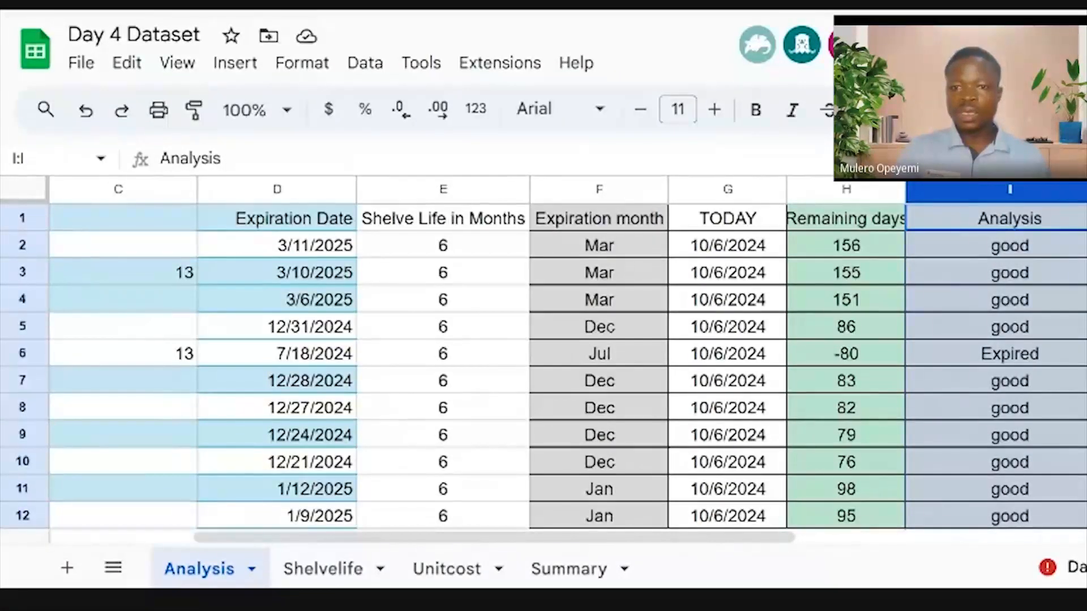
right_click(977, 189)
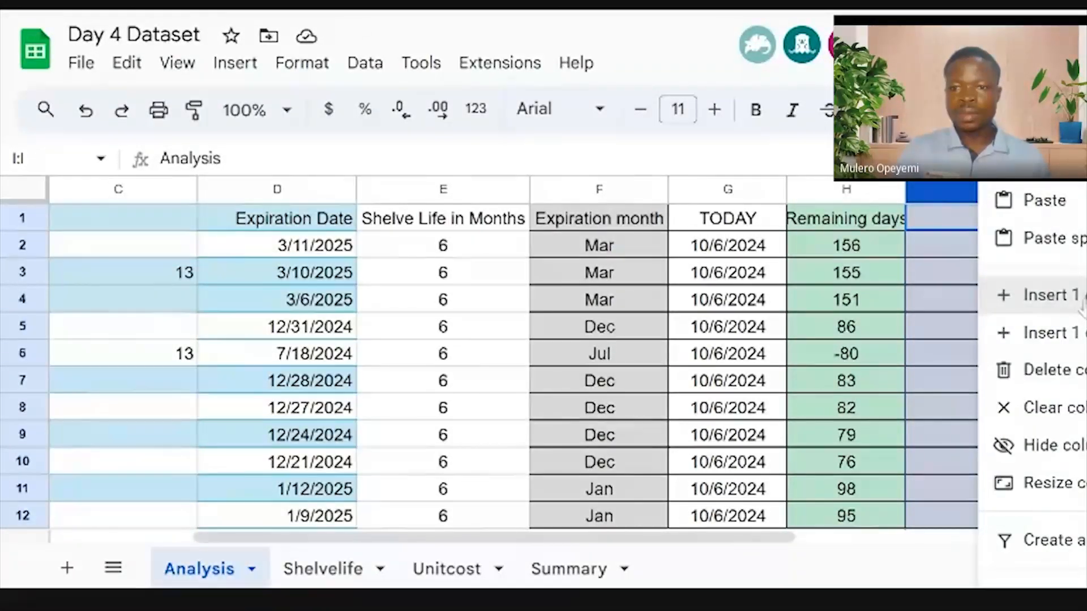
click(1081, 305)
Paste the copied status descriptions into the new blank column starting at cell I2
click(964, 249)
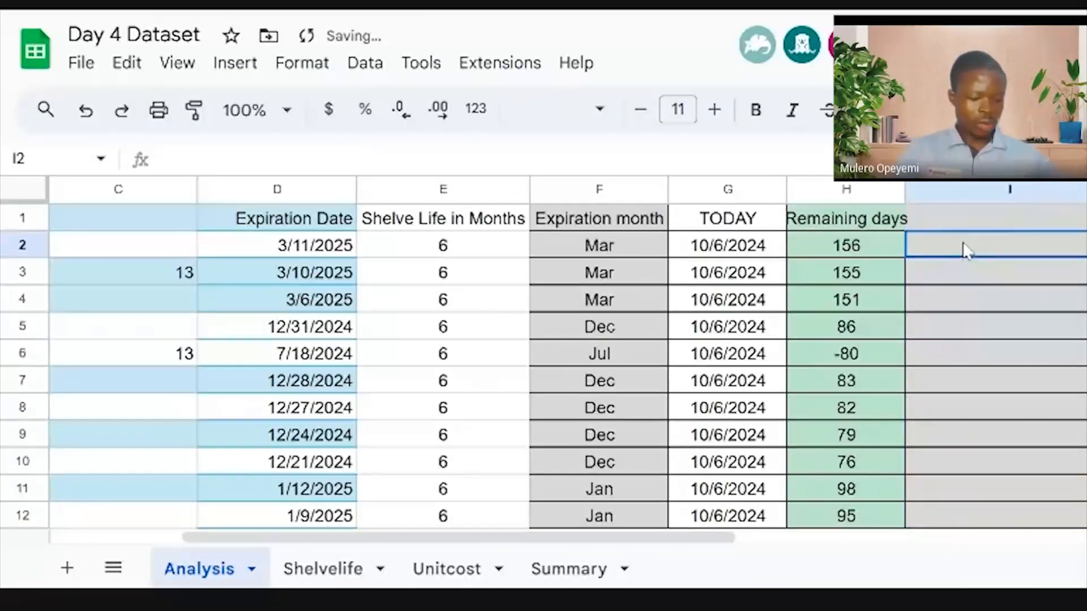
key(ctrl+v)
drag(626, 537, 776, 536)
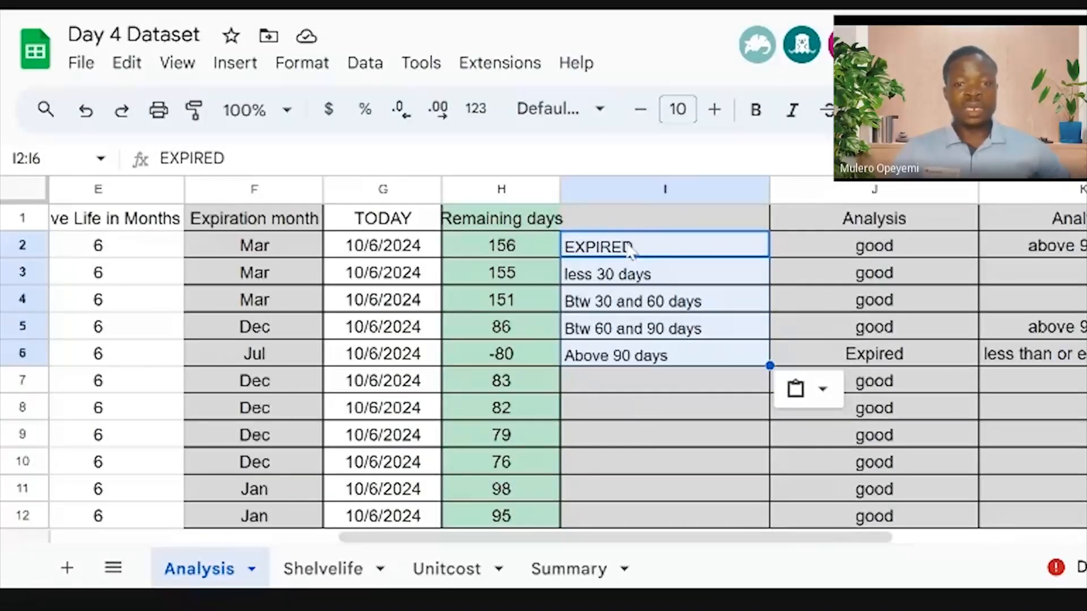
Open the J2 formula on the Analysis sheet for editing and remove its "good" value-if-false argument
double_click(872, 245)
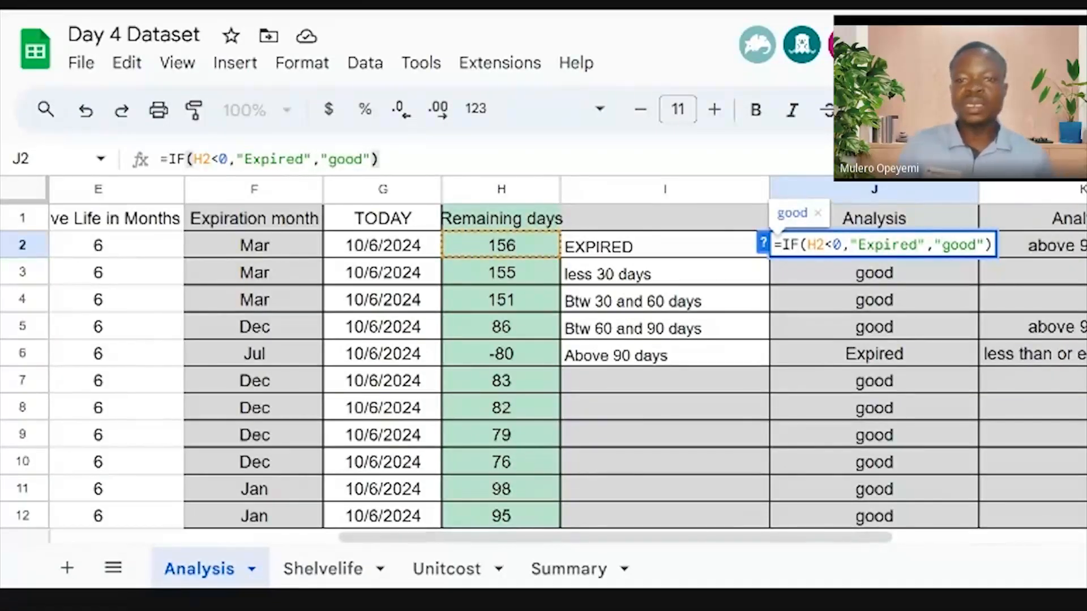
key(BackSpace)
key(BackSpace)
key(BackSpace)
key(BackSpace)
key(BackSpace)
key(BackSpace)
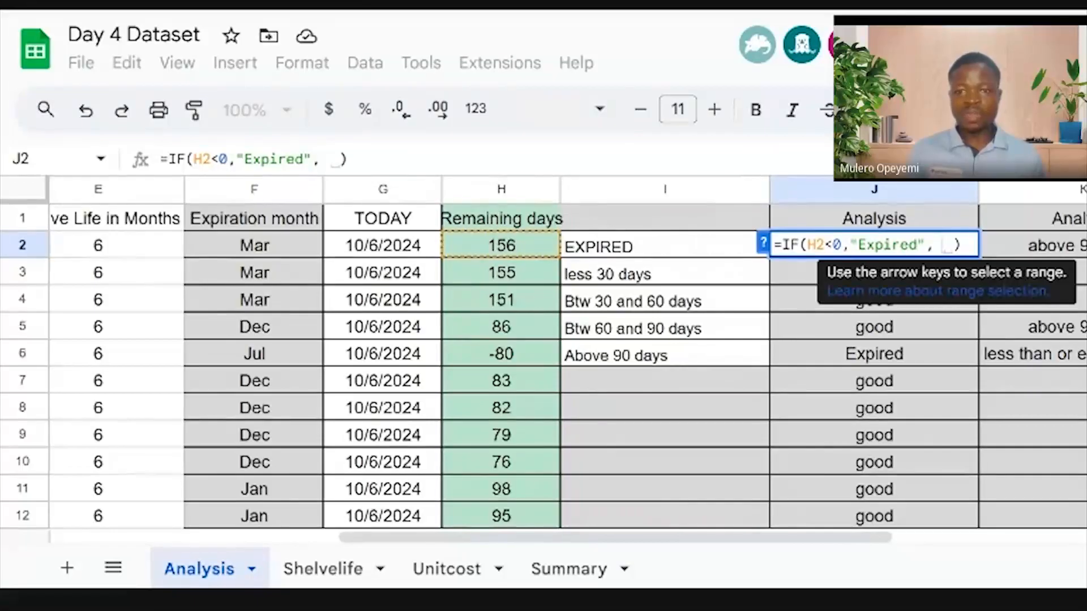
key(BackSpace)
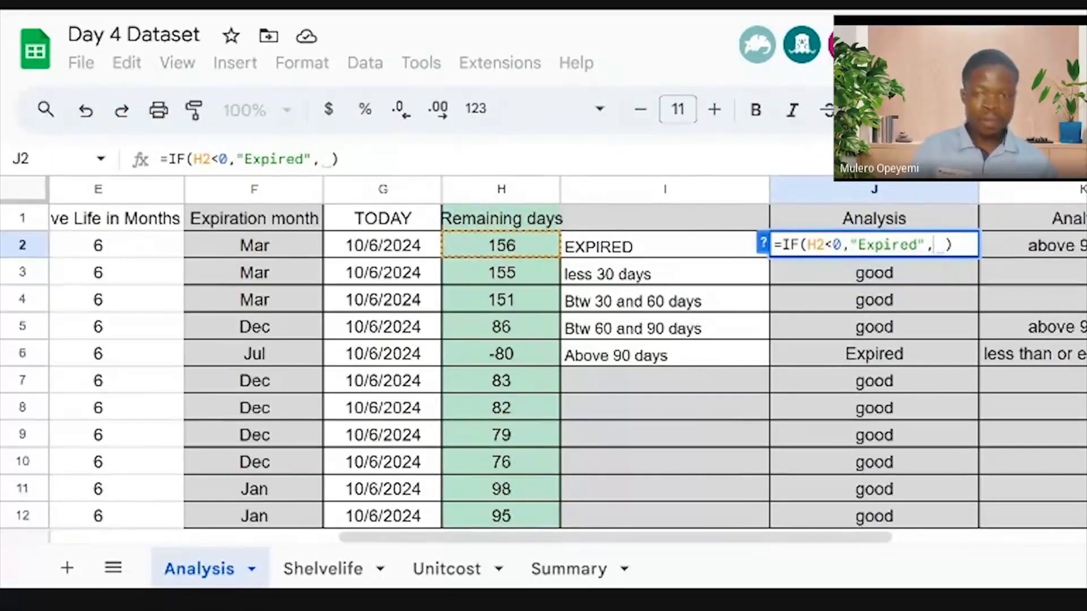
Add a nested IF to the J2 formula as its value-if-false, testing whether H2<30
text(IF()
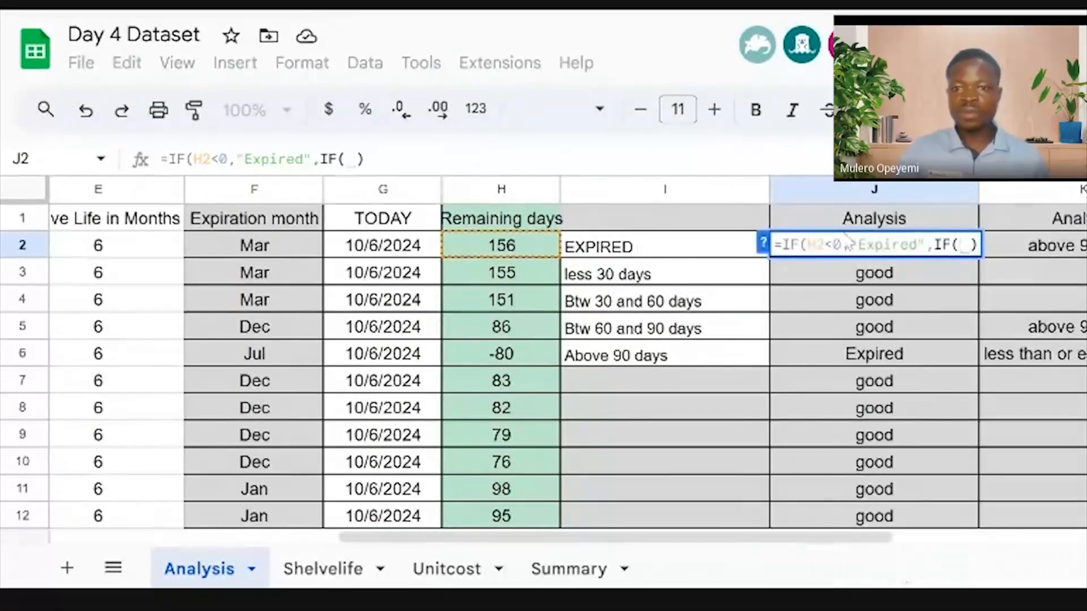
click(502, 251)
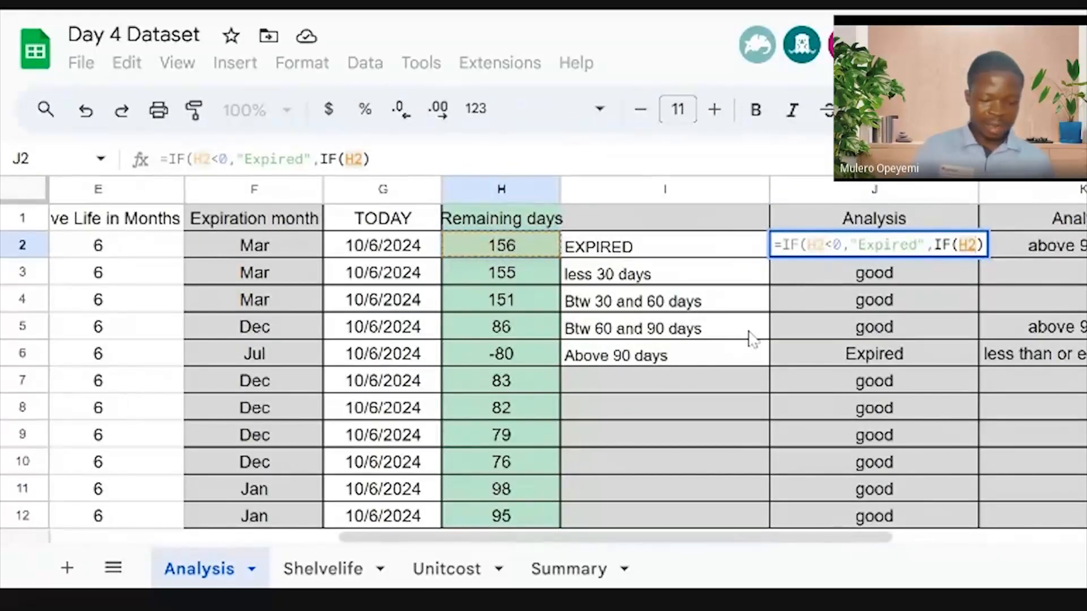
text(<)
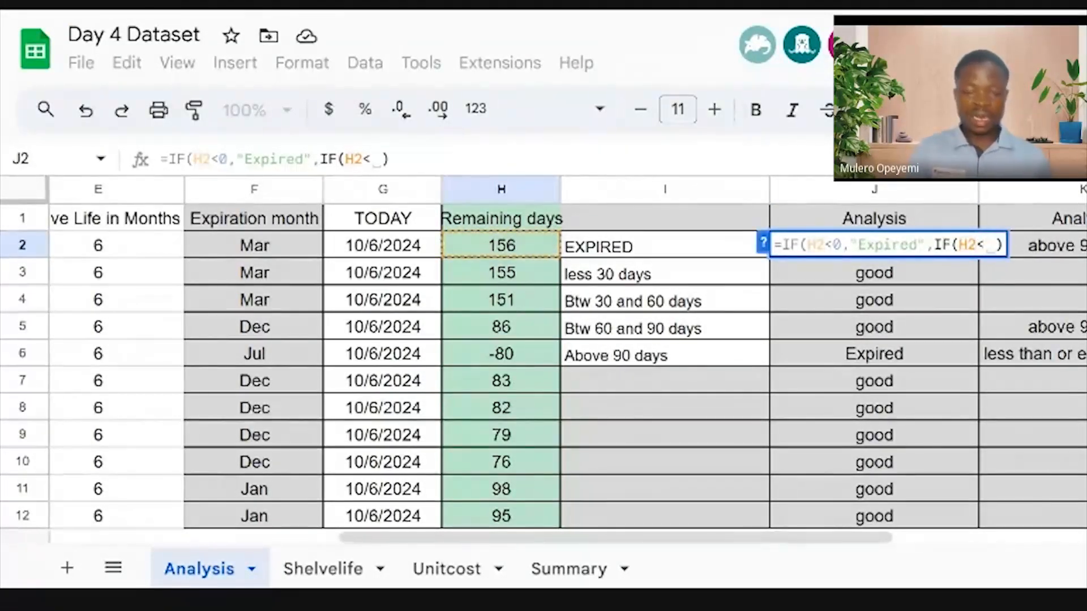
text(30)
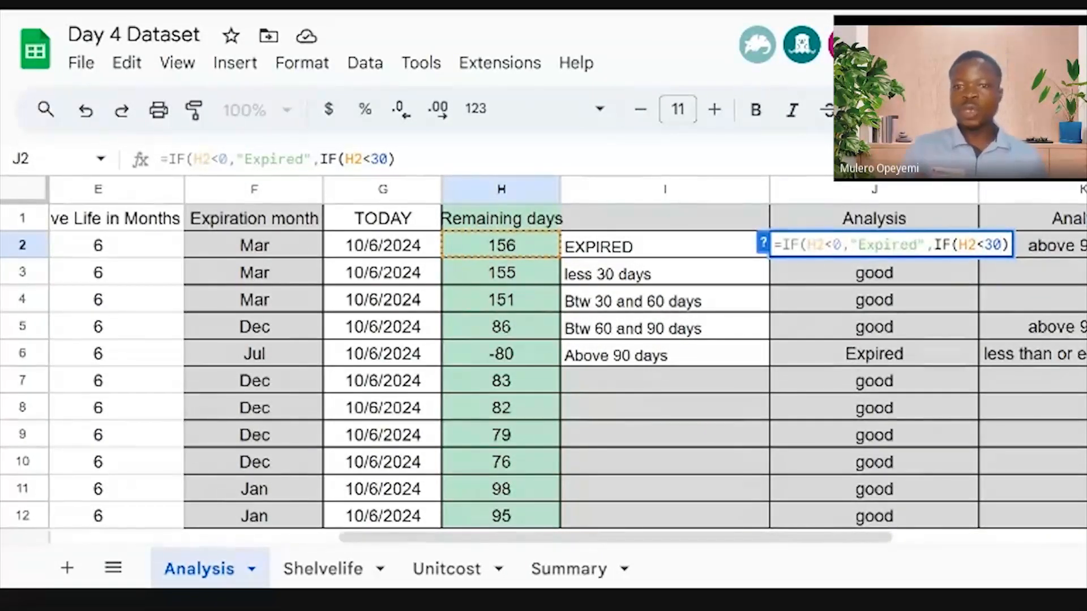
key(Delete)
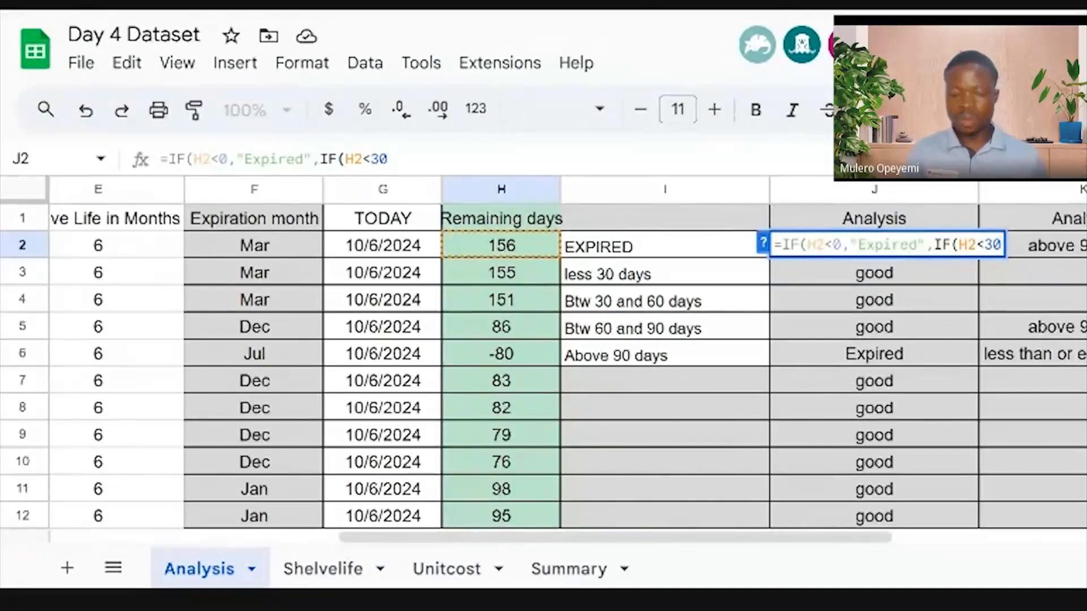
text(,)
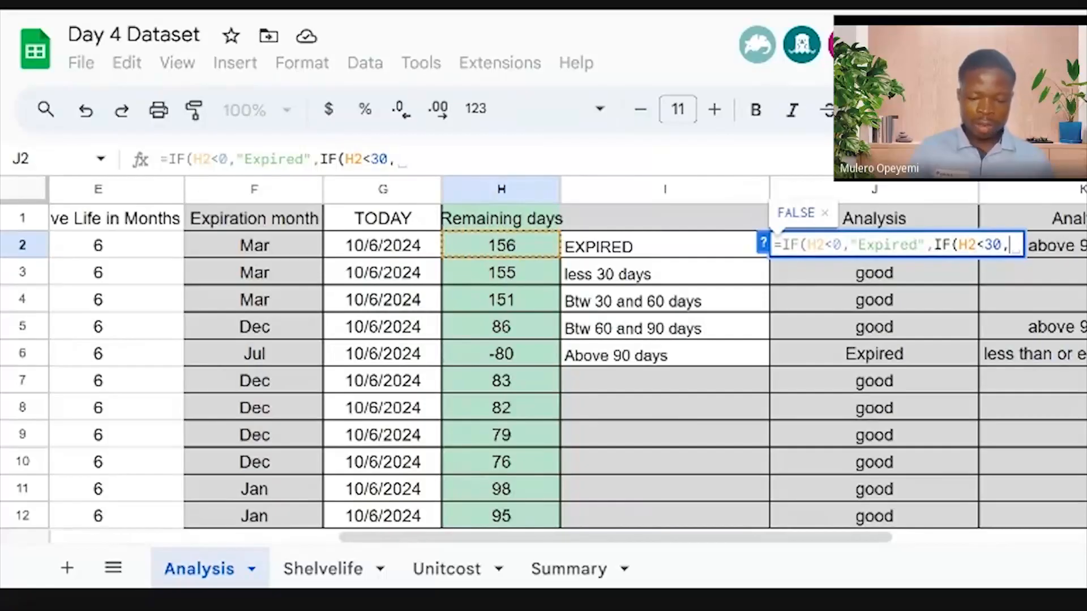
Enter "less than 30 days" as the value-if-true of the nested H2<30 test
text("")
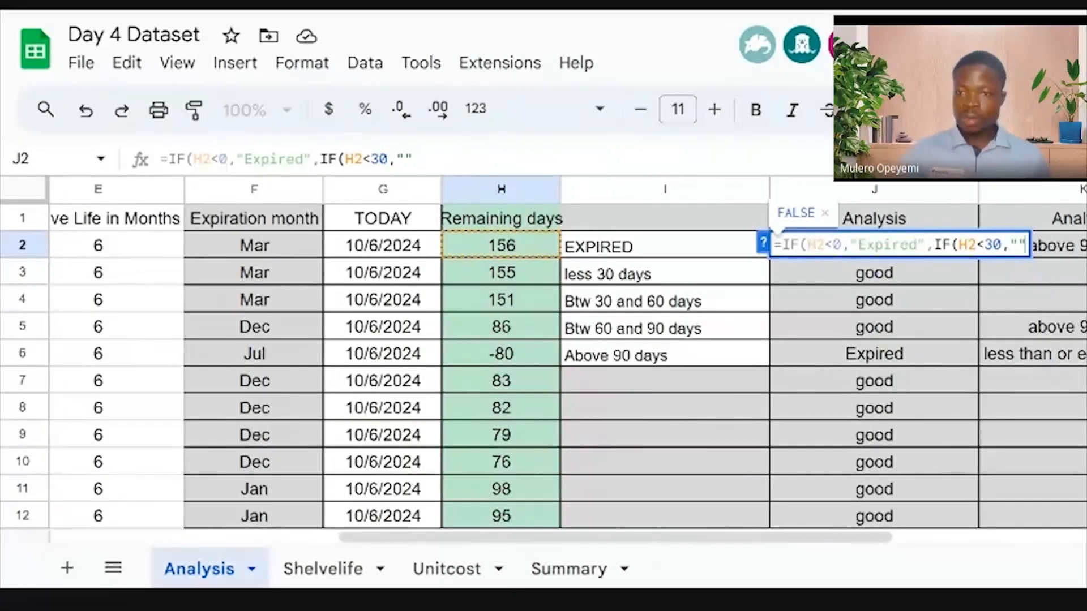
key(Left)
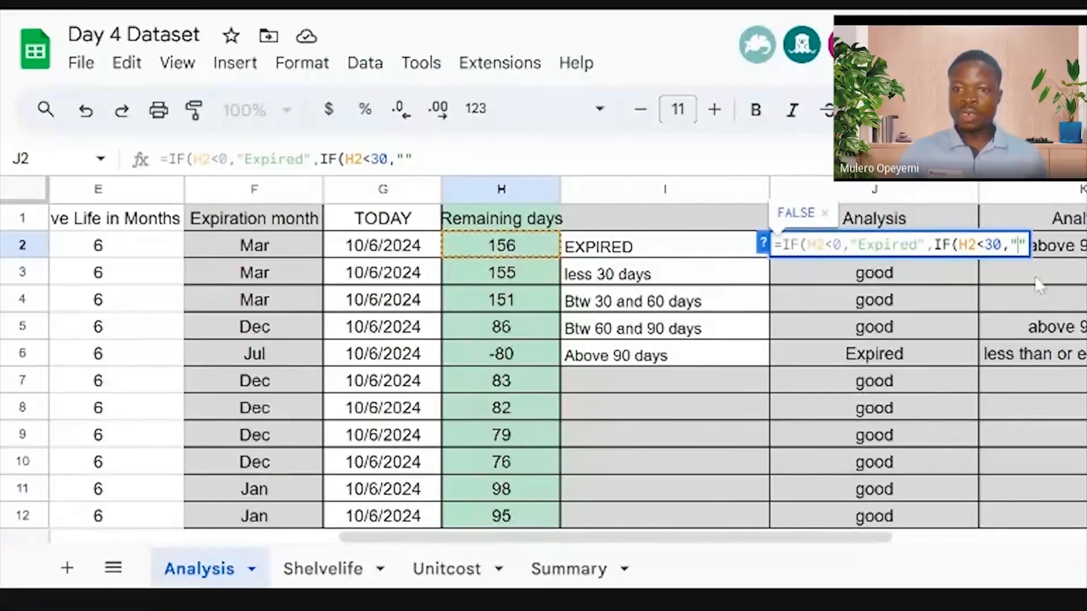
text(LESS)
key(BackSpace)
key(BackSpace)
key(BackSpace)
key(BackSpace)
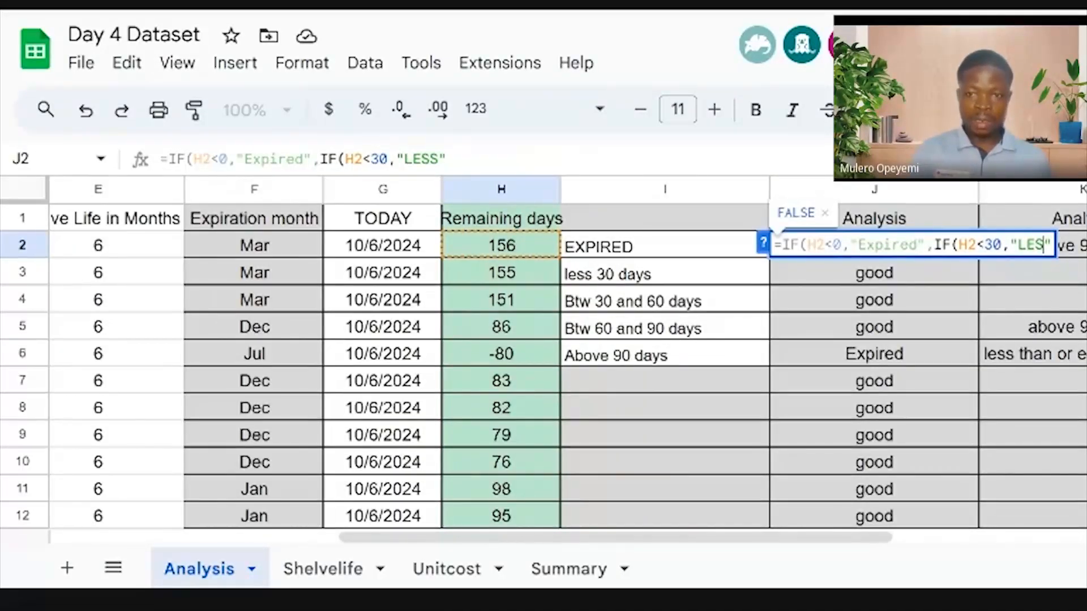
text(less )
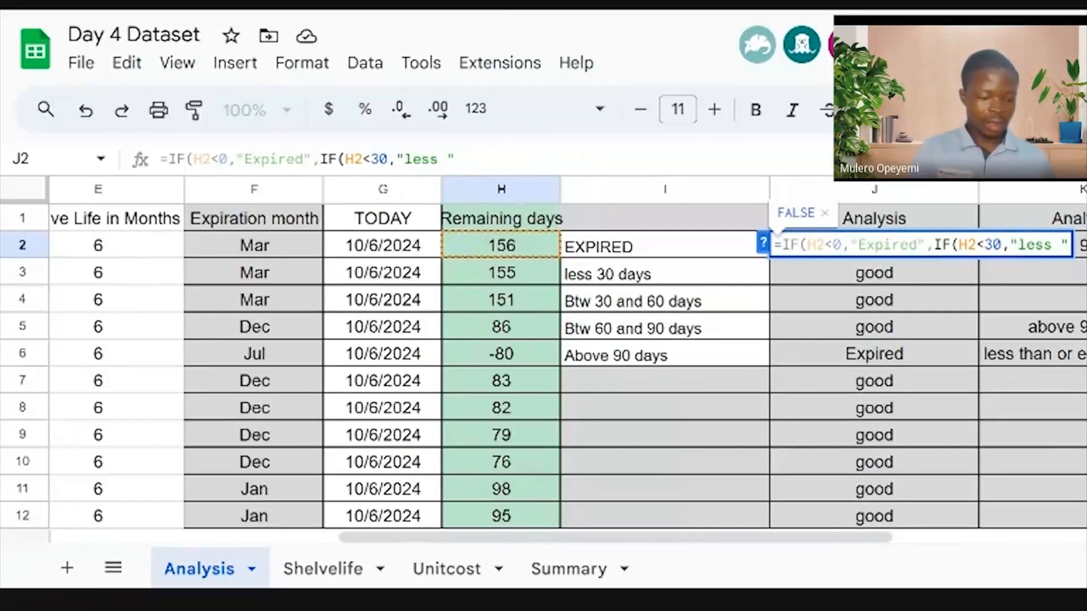
text(than)
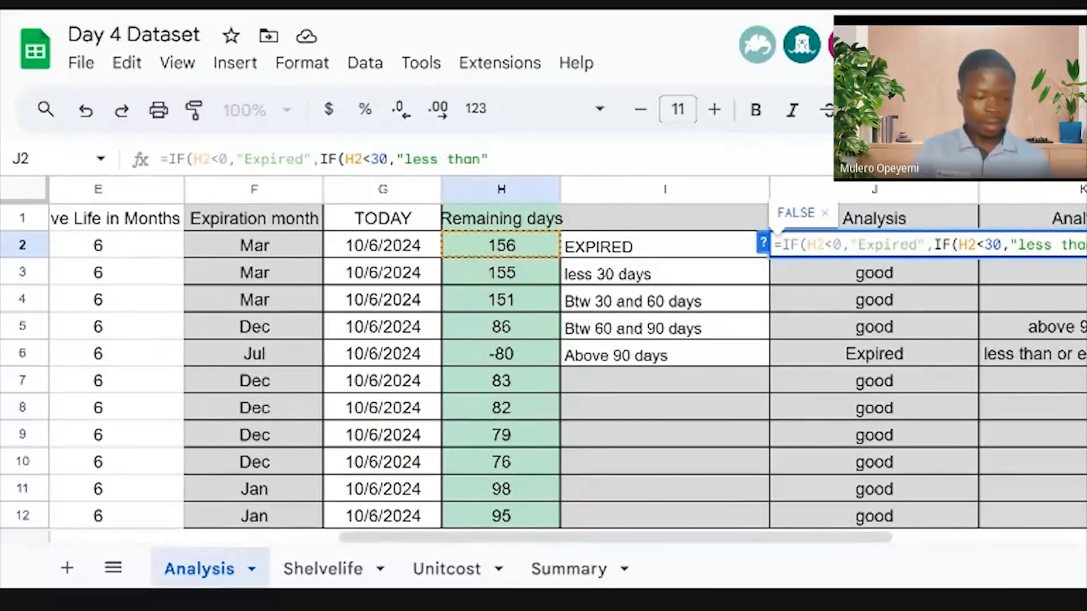
text( 30 daya)
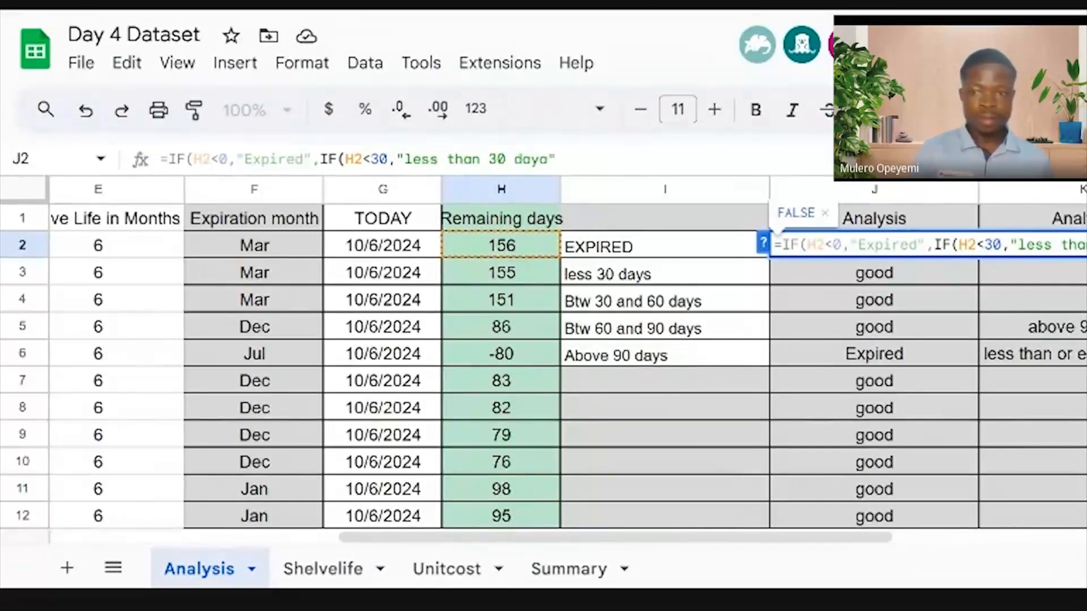
key(BackSpace)
text(s")
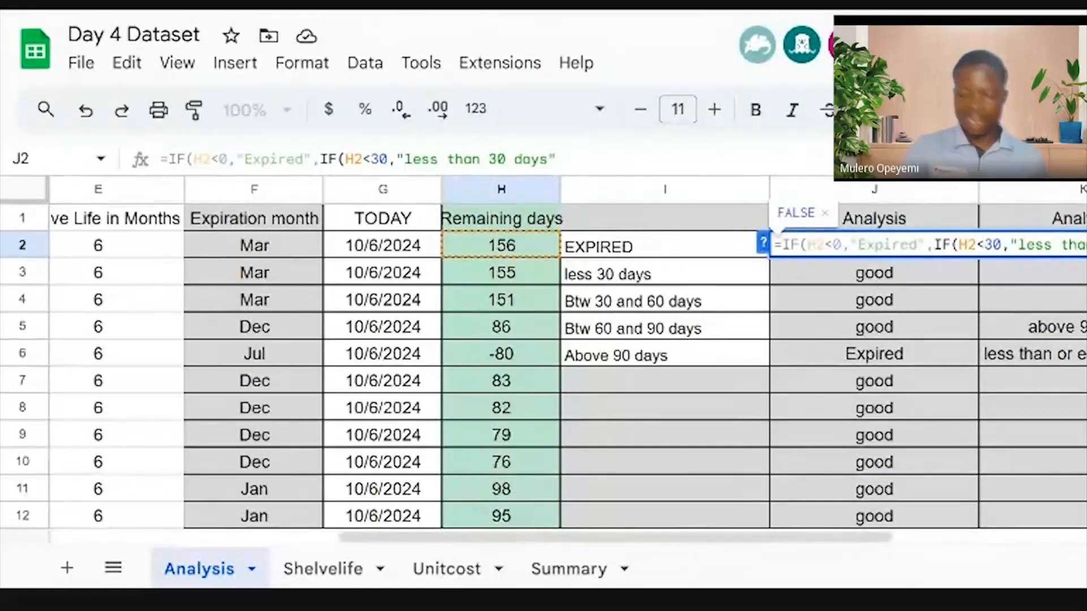
Enter "greater or equals 30" as the nested IF's value-if-false, then close and commit the J2 formula
text(,)
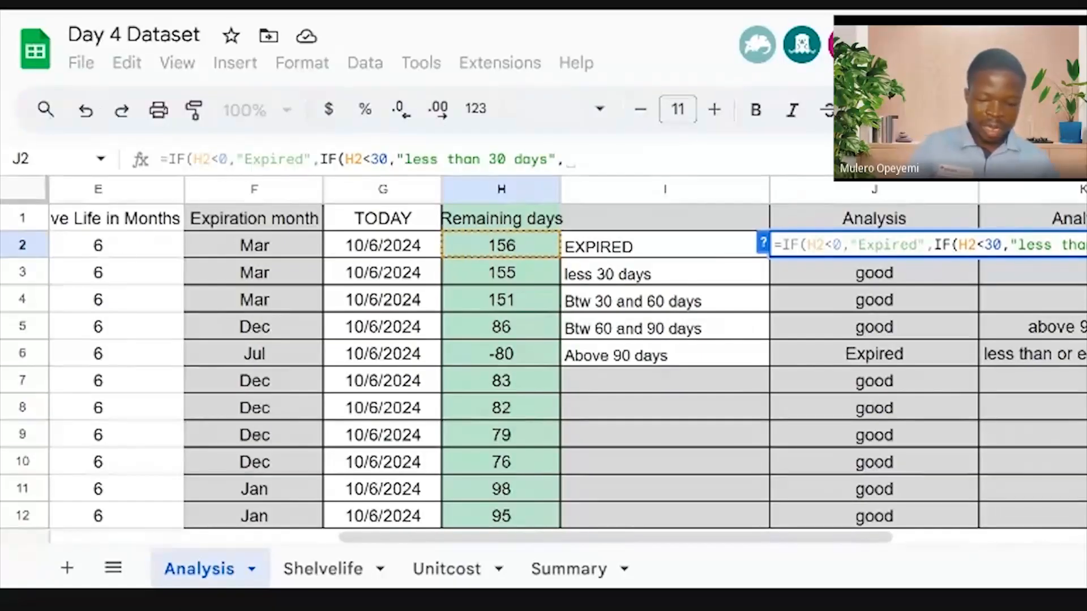
text(",")
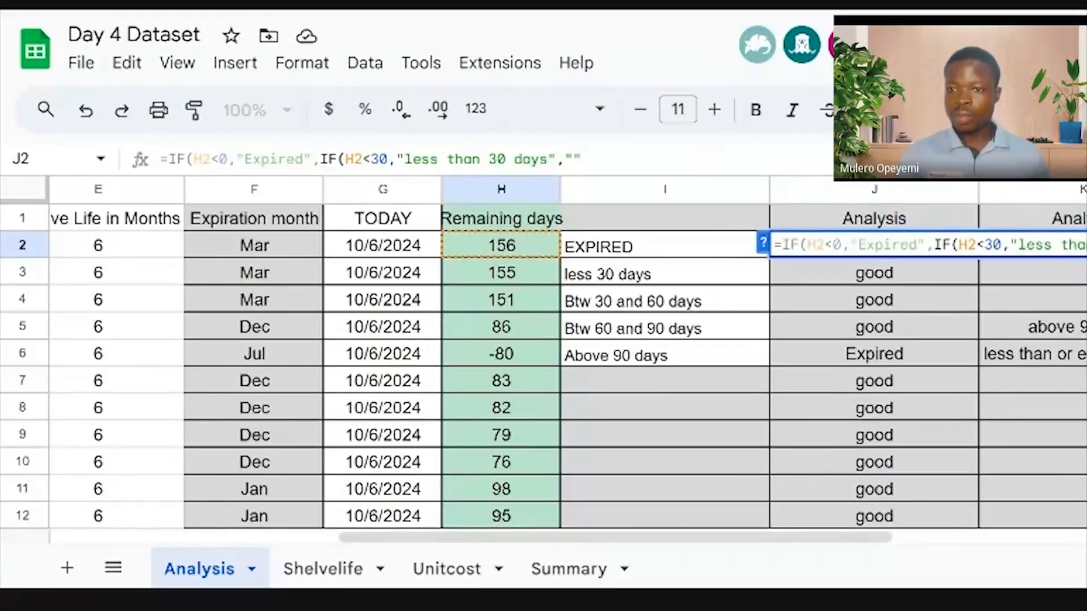
text(great)
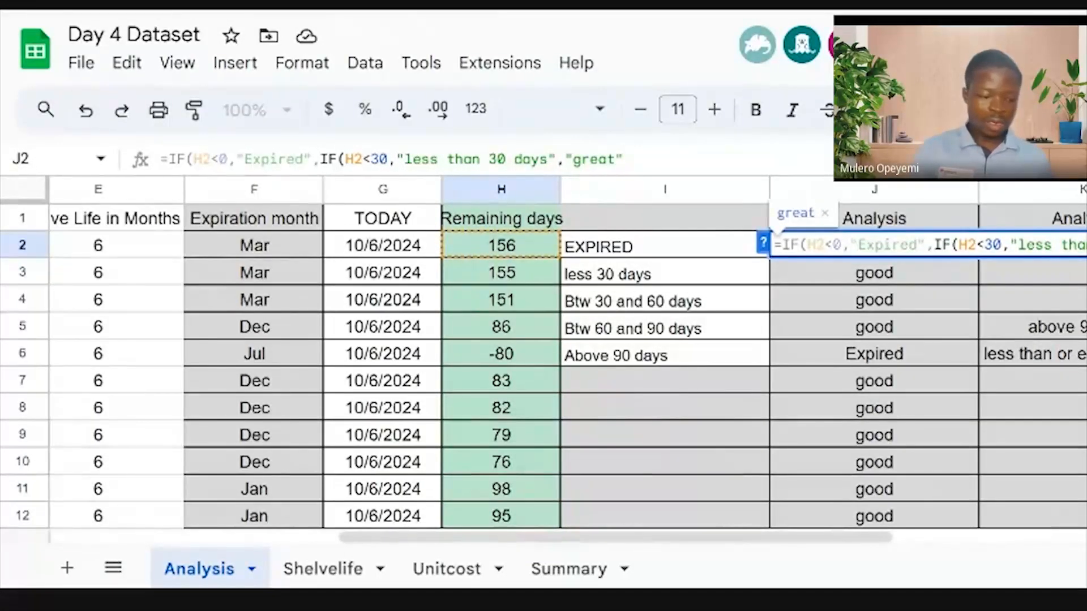
text(e)
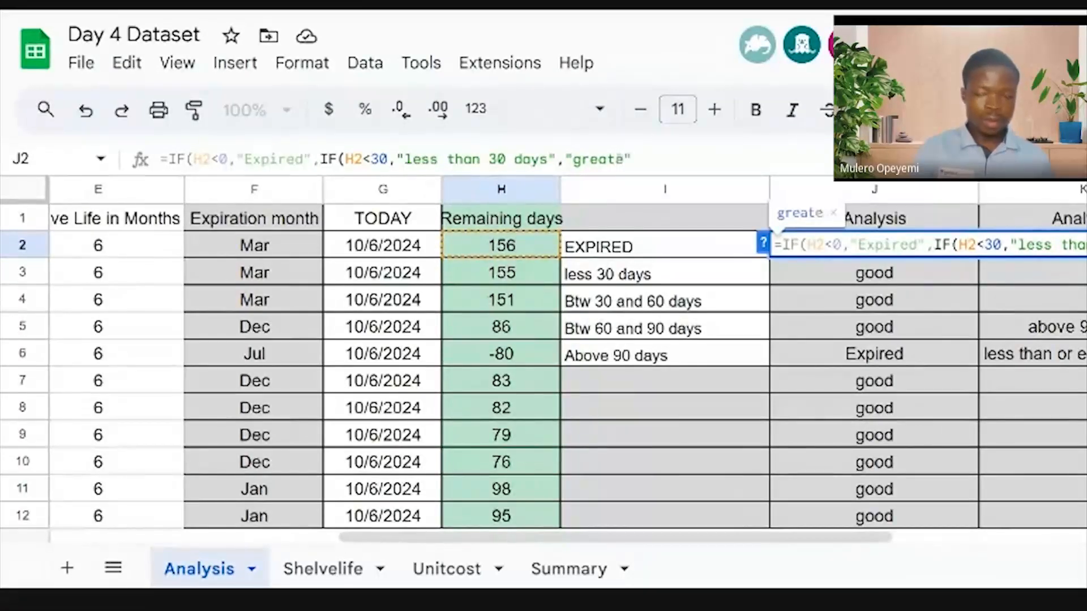
text(r)
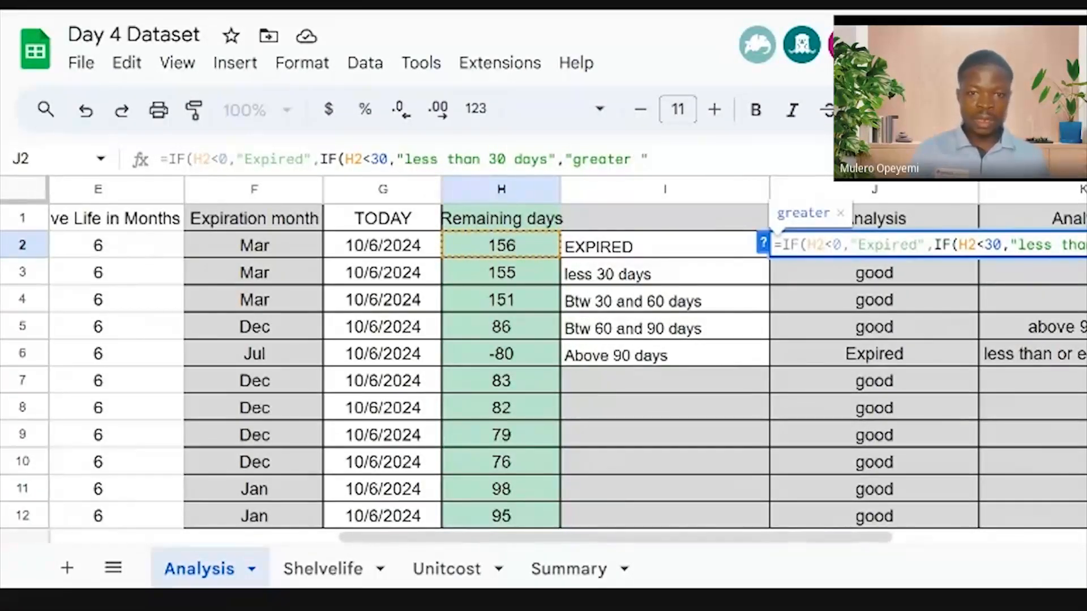
text( or)
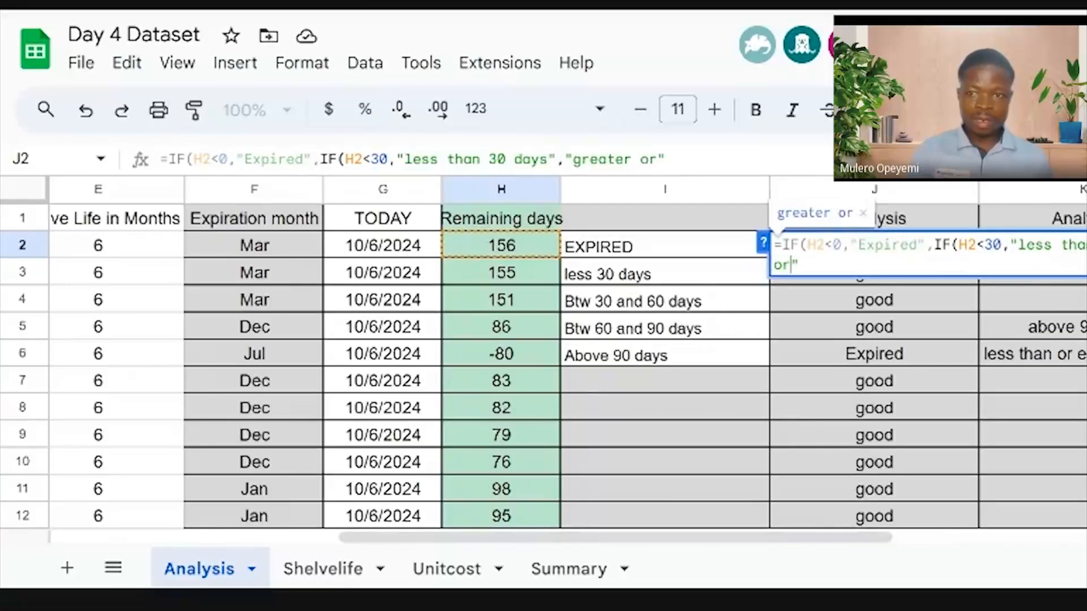
text( equal)
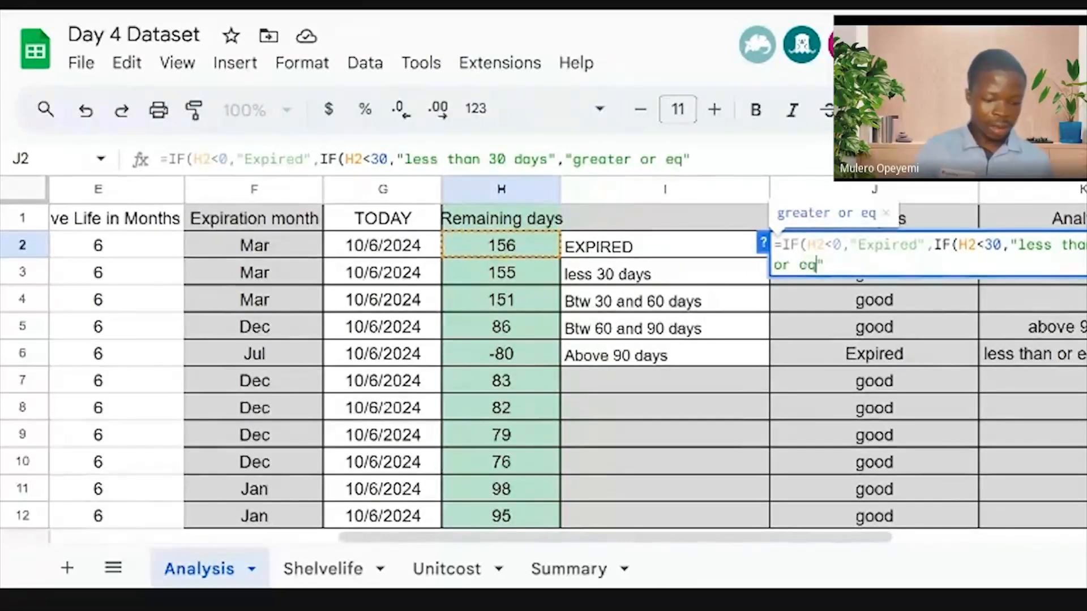
text(s 30)
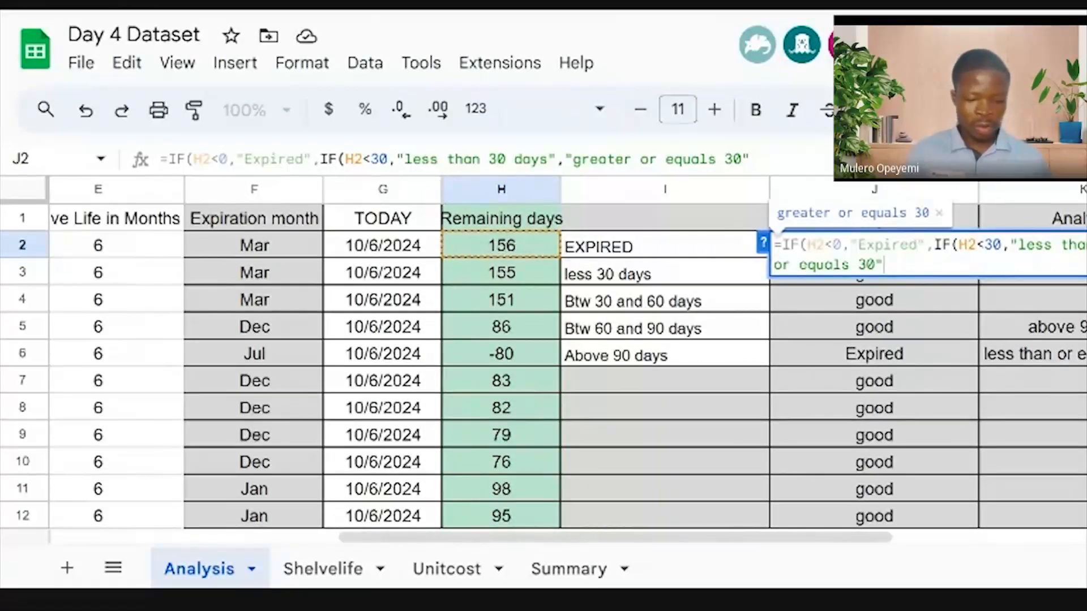
text())
key(Return)
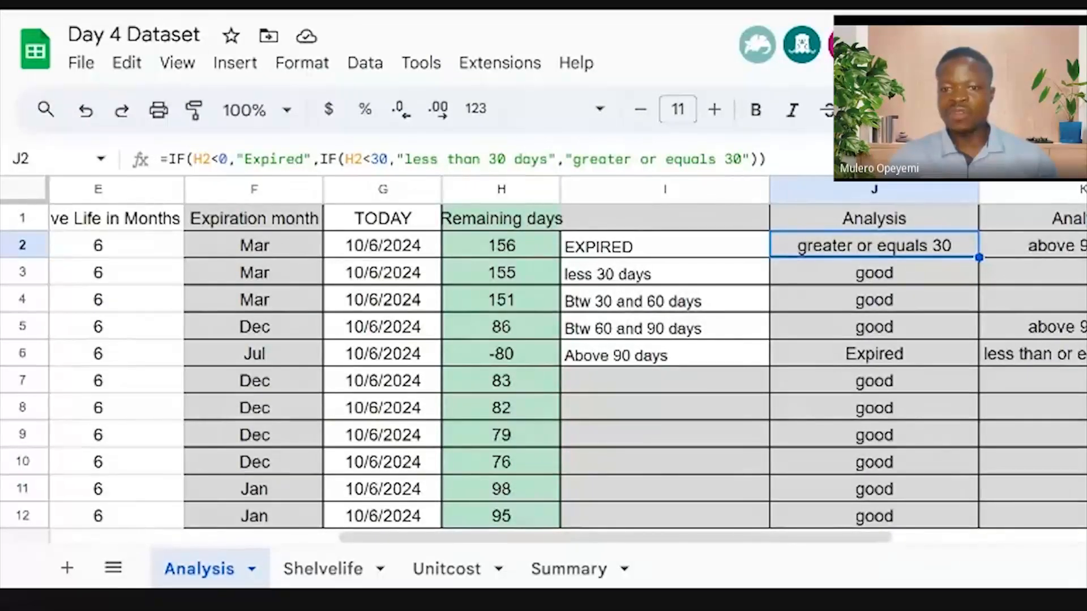
Fill the J2 formula down the Analysis column through J51 and return to the first rows
key(ctrl+shift+Down)
key(ctrl+d)
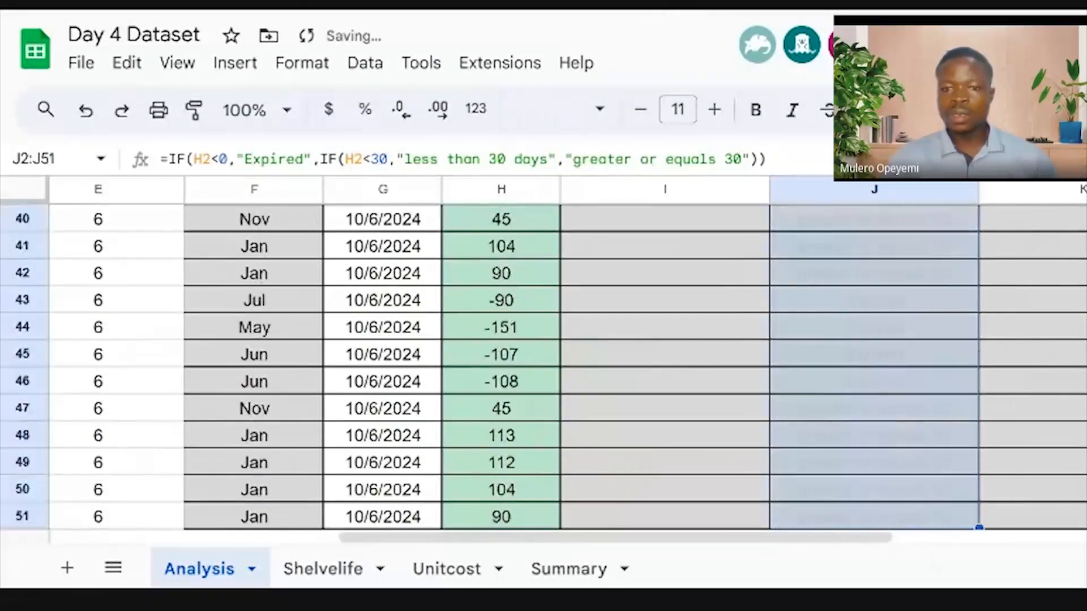
scroll(929, 517, up, 5)
scroll(929, 521, up, 8)
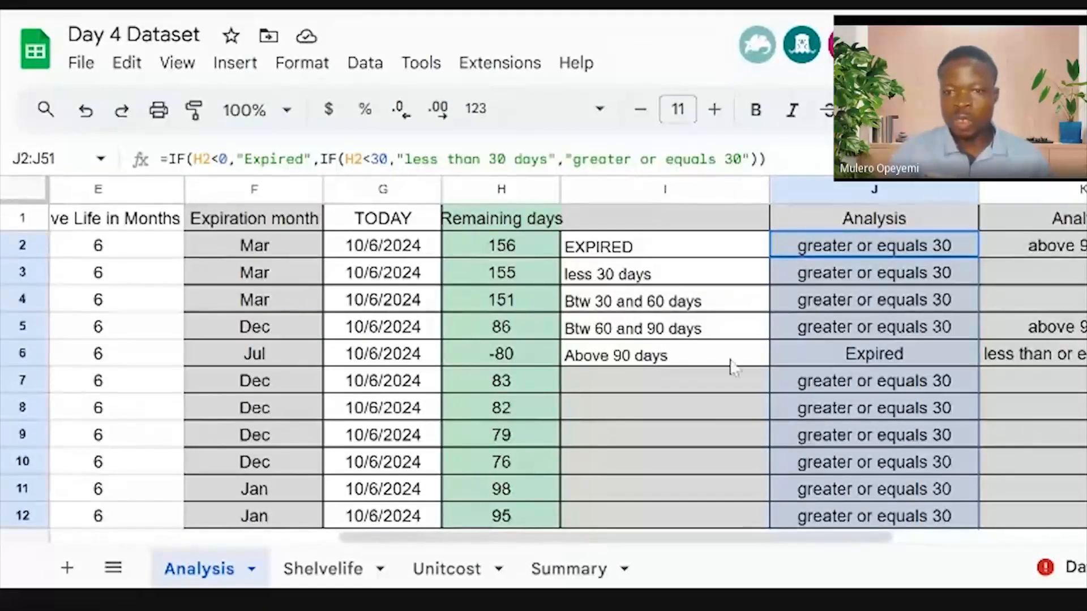
Replace the "greater or equals 30" value in the J2 formula with a nested IF testing whether H2<60
double_click(796, 243)
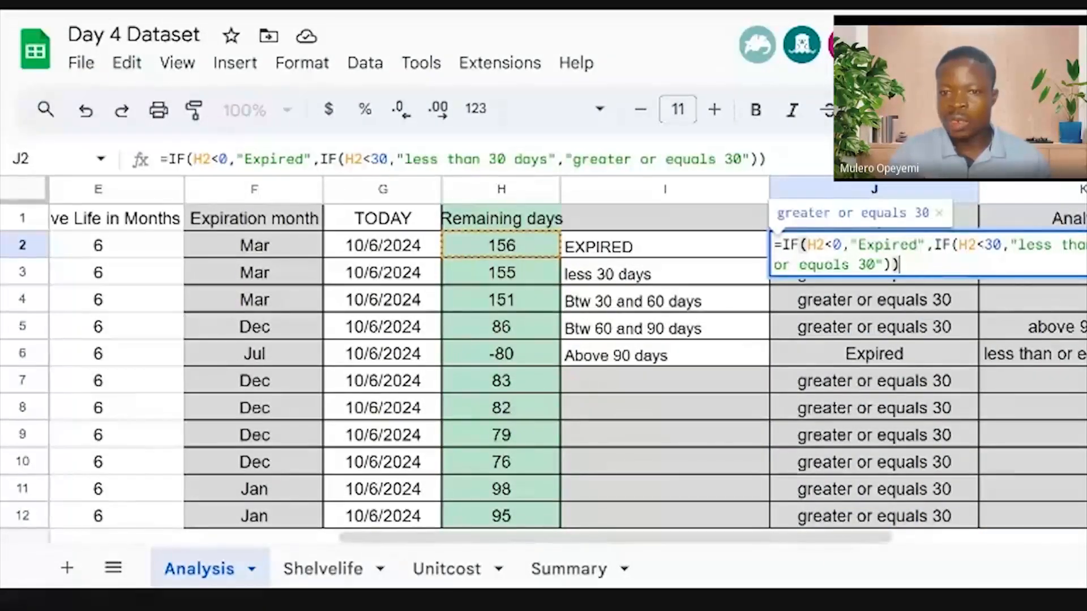
key(BackSpace)
key(BackSpace)
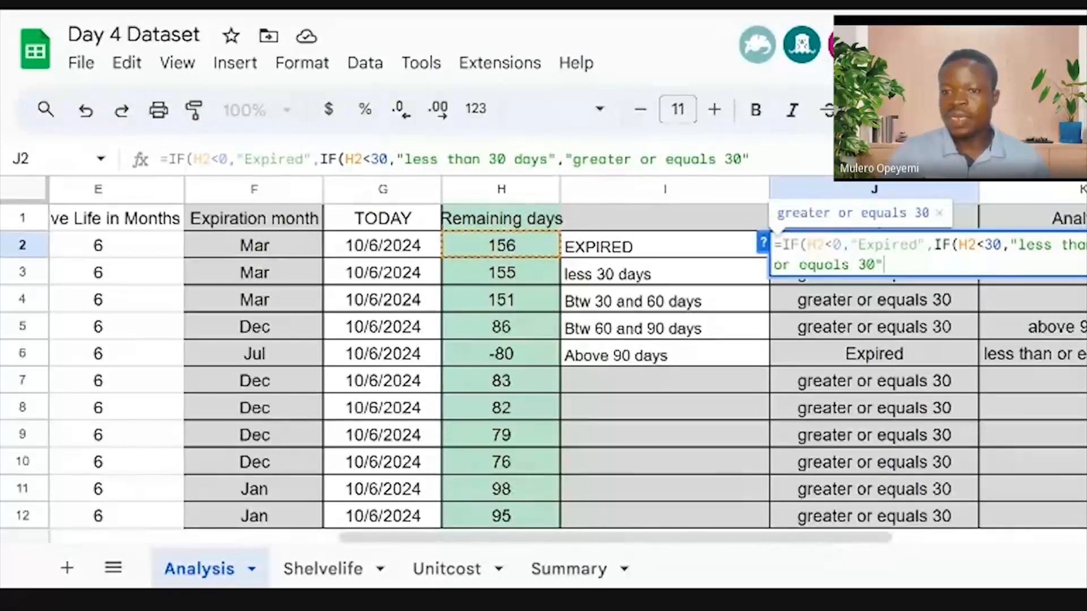
key(shift+Home)
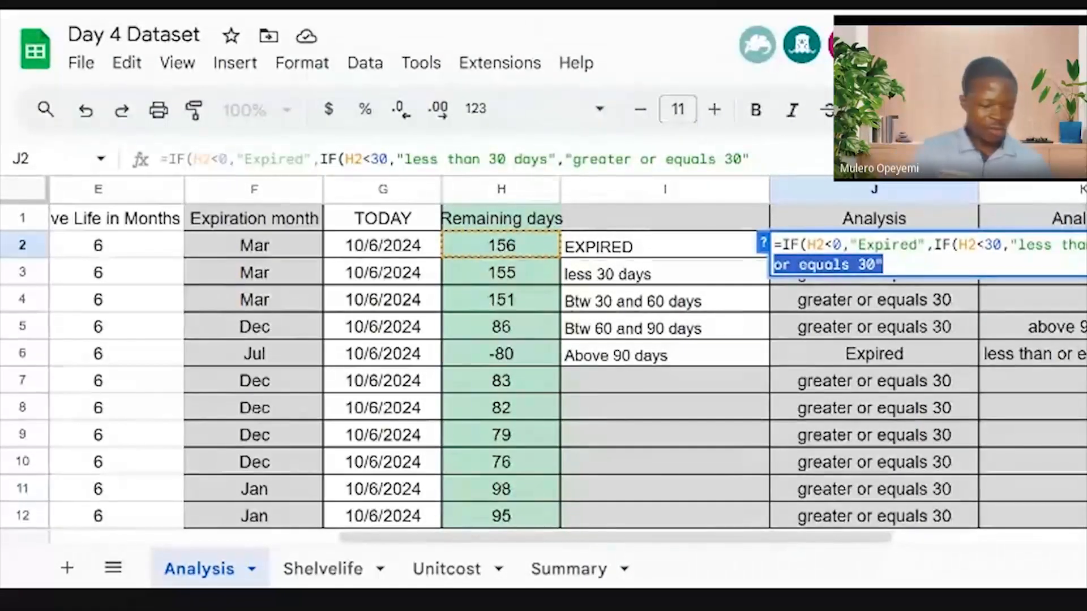
text(I)
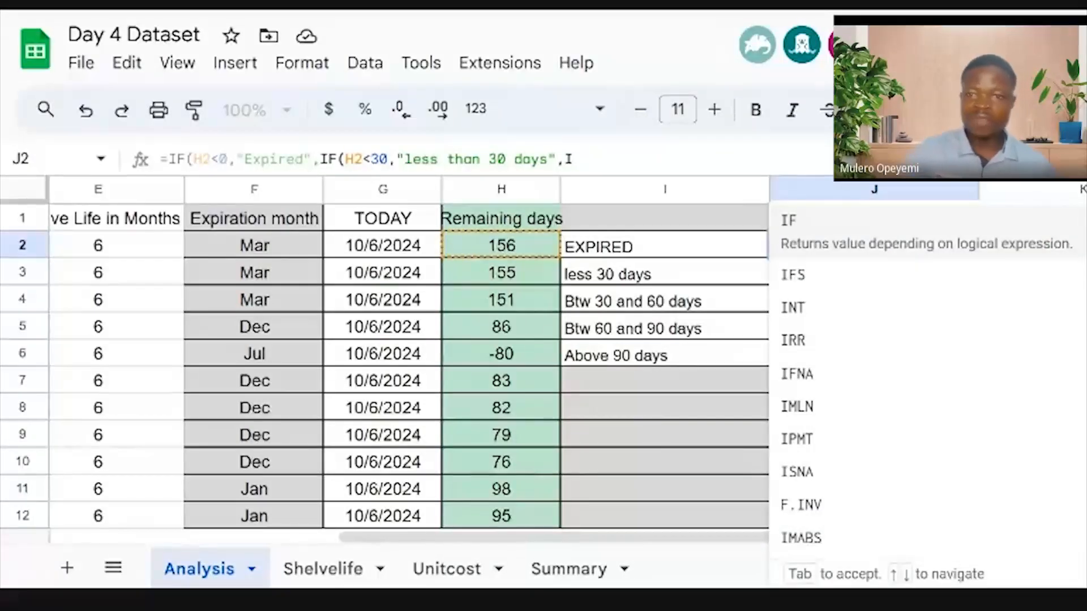
key(Down)
key(Up)
key(Tab)
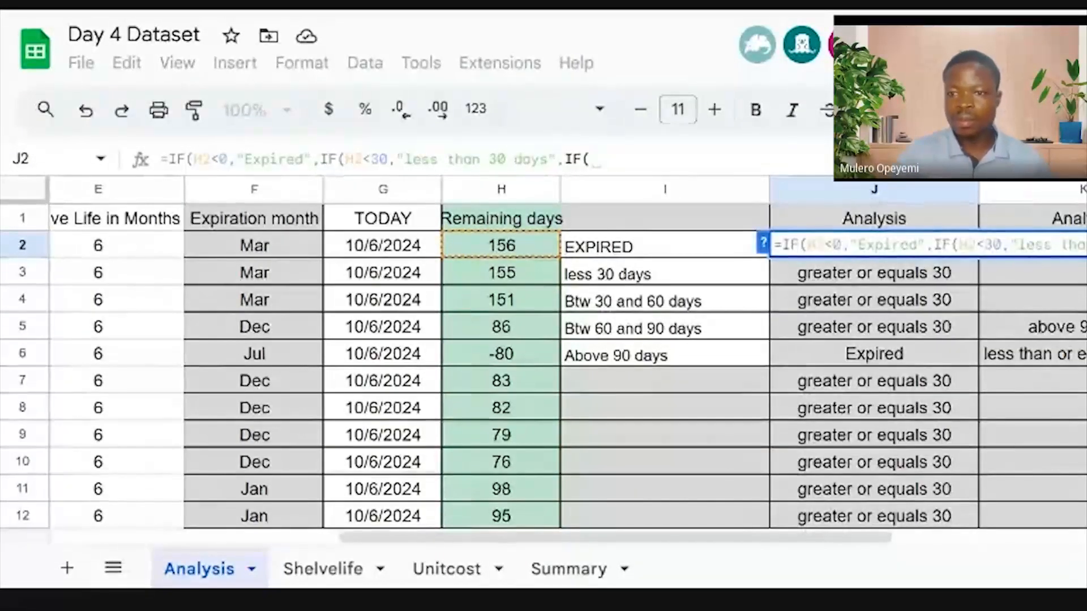
click(521, 252)
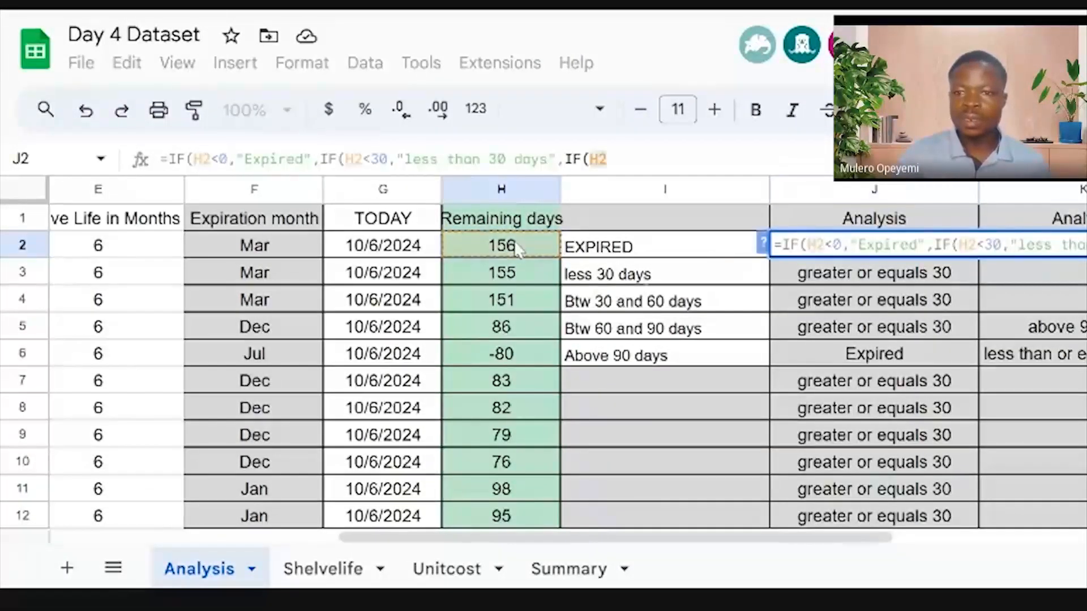
text(<60)
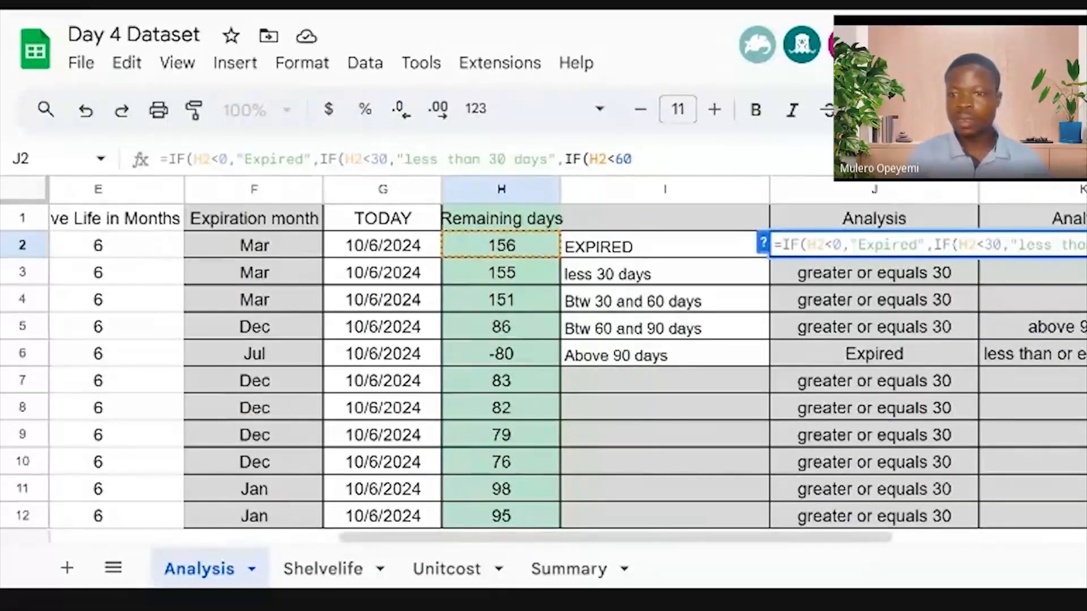
text(,)
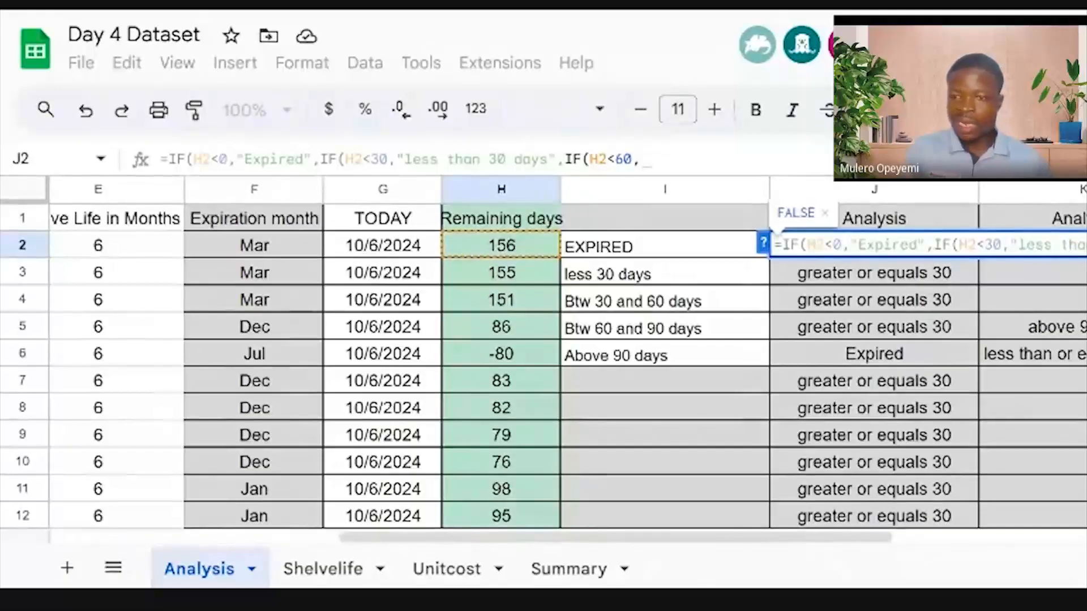
Enter "BTW 30 AND 60DAYS" as the value-if-true of the nested H2<60 test in J2
text("")
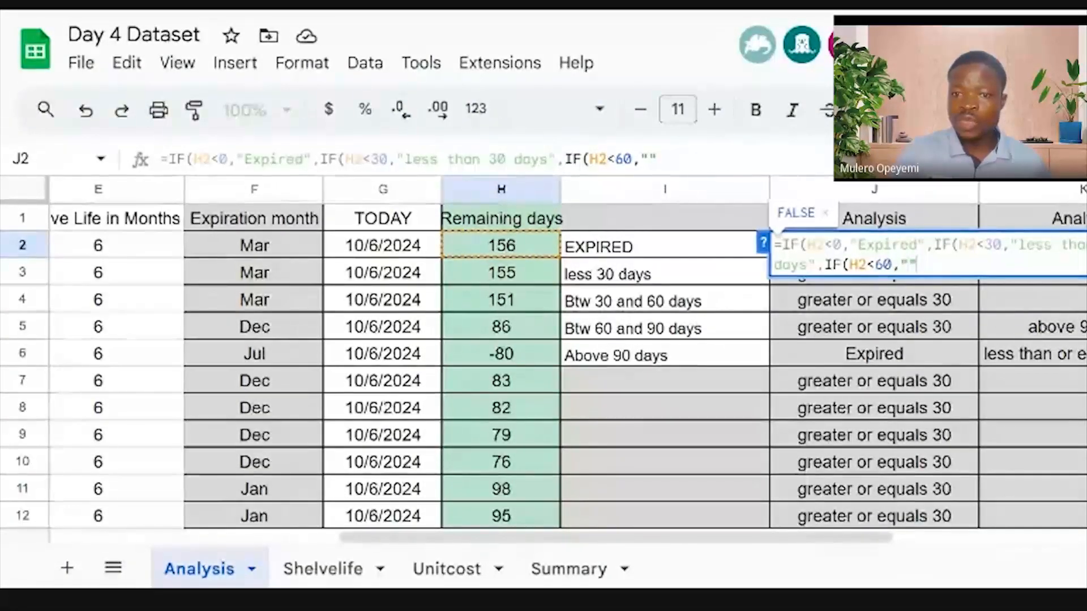
text(BT)
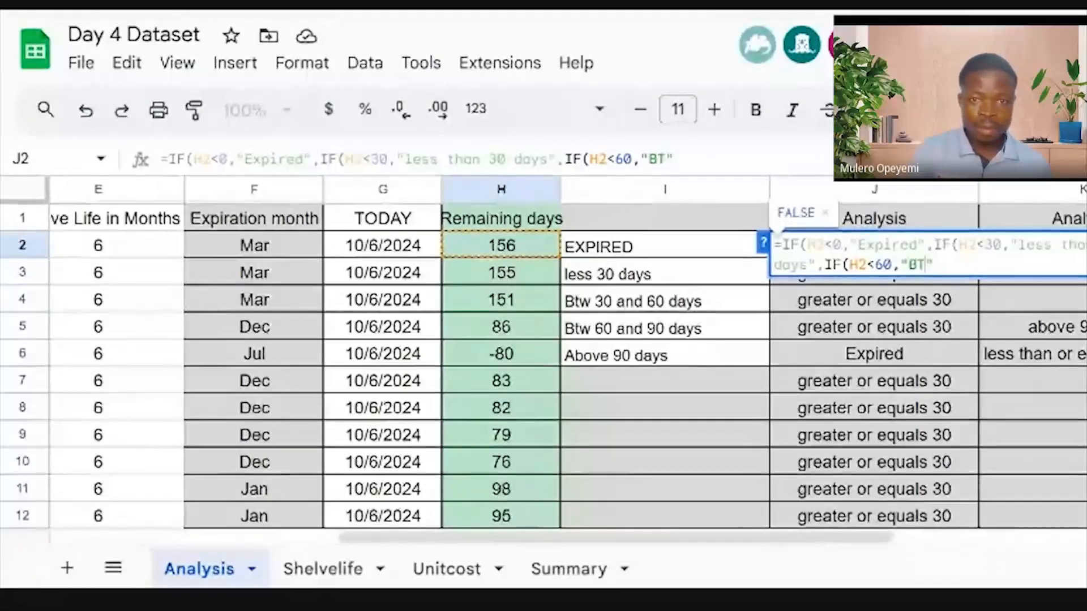
text(E)
key(BackSpace)
text(W 30 )
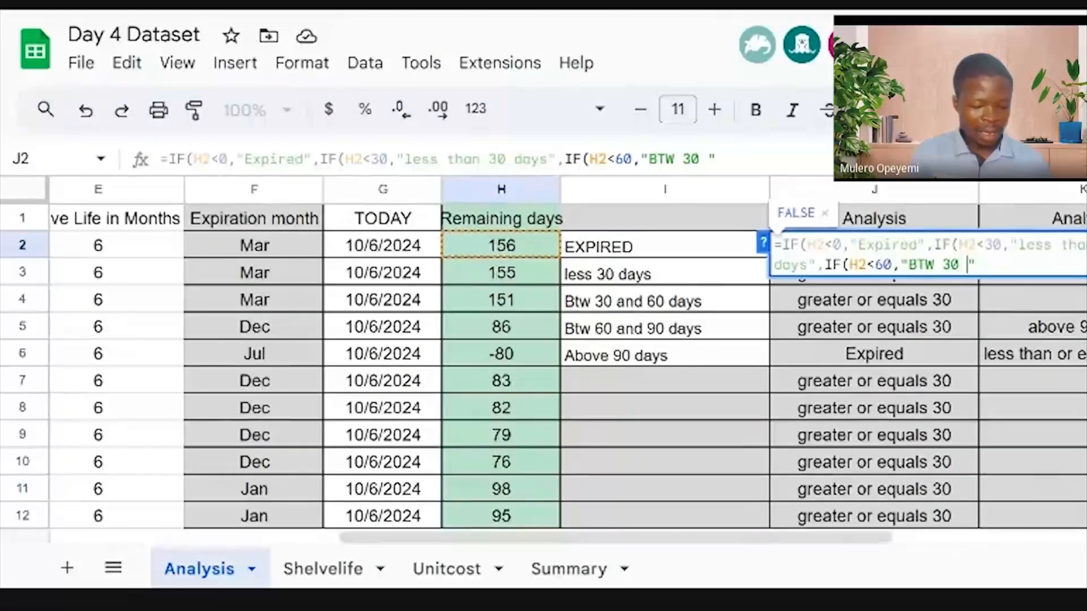
text(AND )
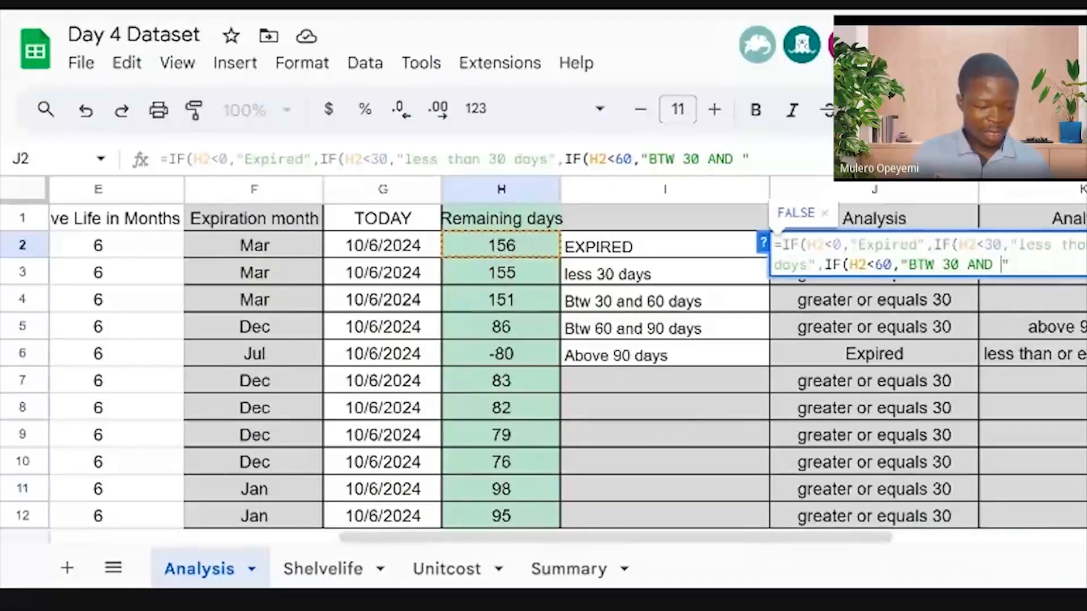
text(60DAYS)
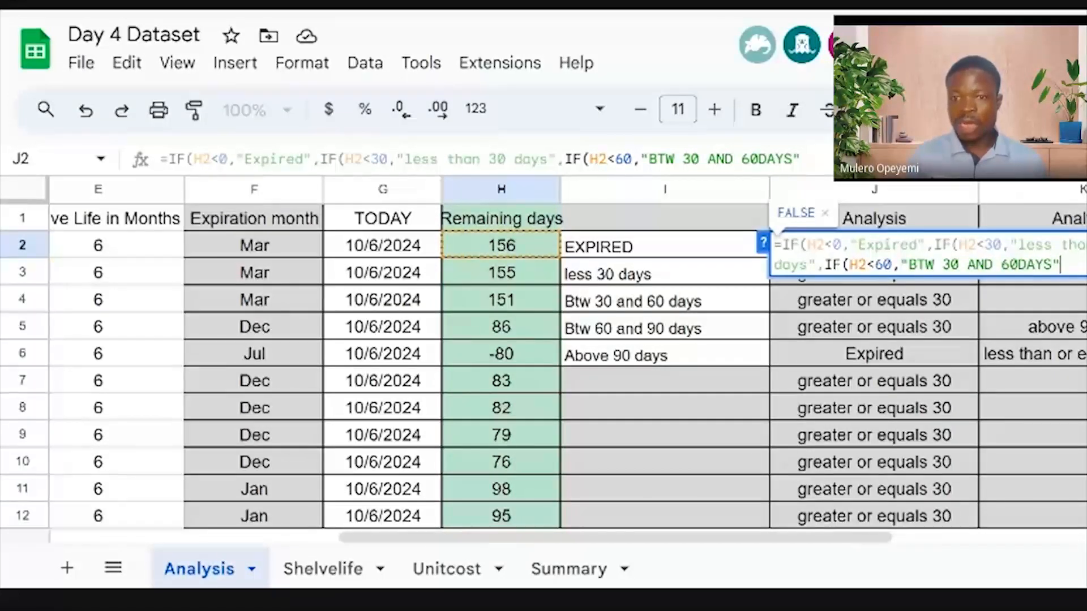
text(,)
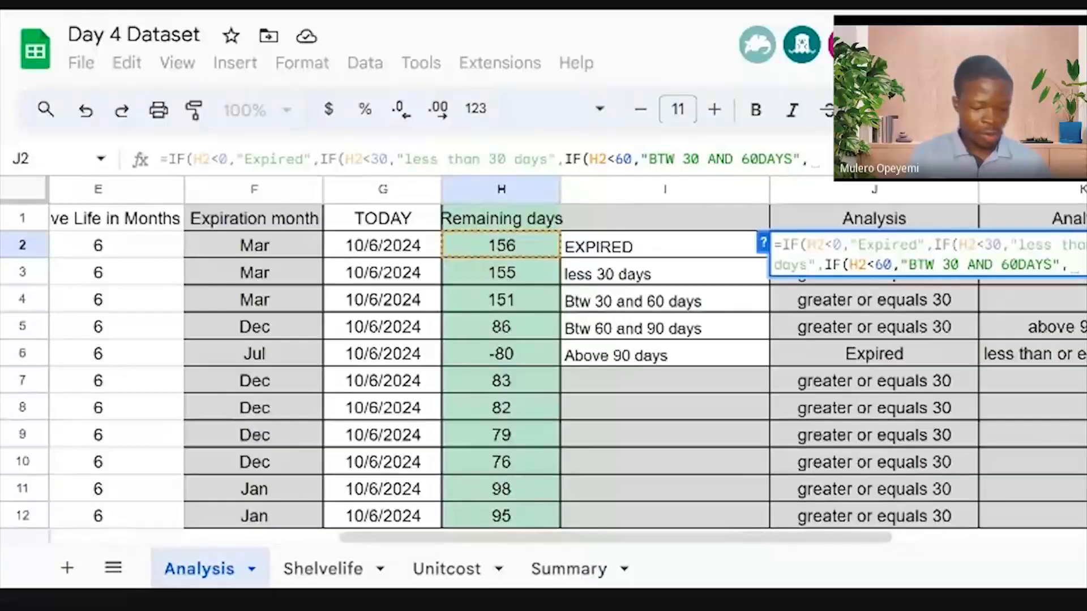
Enter "greater than 60" as the value-if-false of the H2<60 test, then close all three IFs and commit the J2 formula
text(")
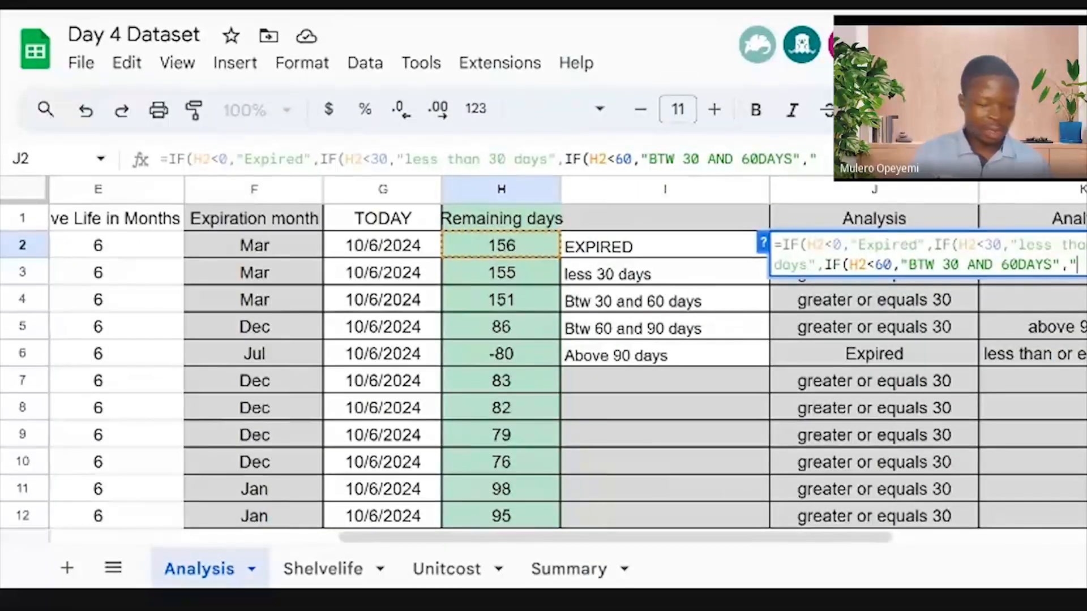
text(GREA)
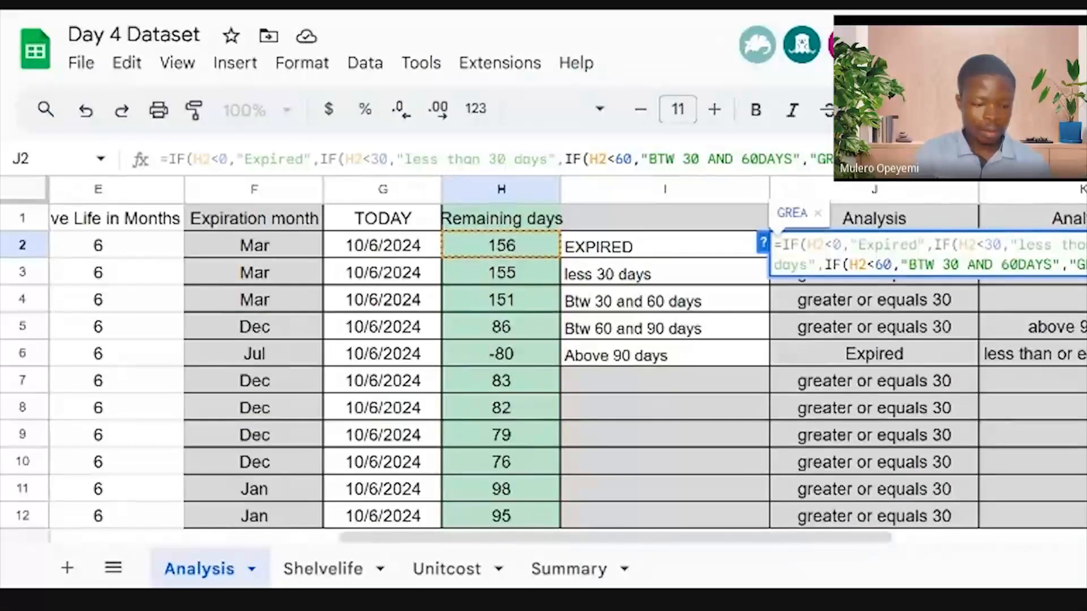
key(BackSpace)
key(BackSpace)
key(BackSpace)
text(greater)
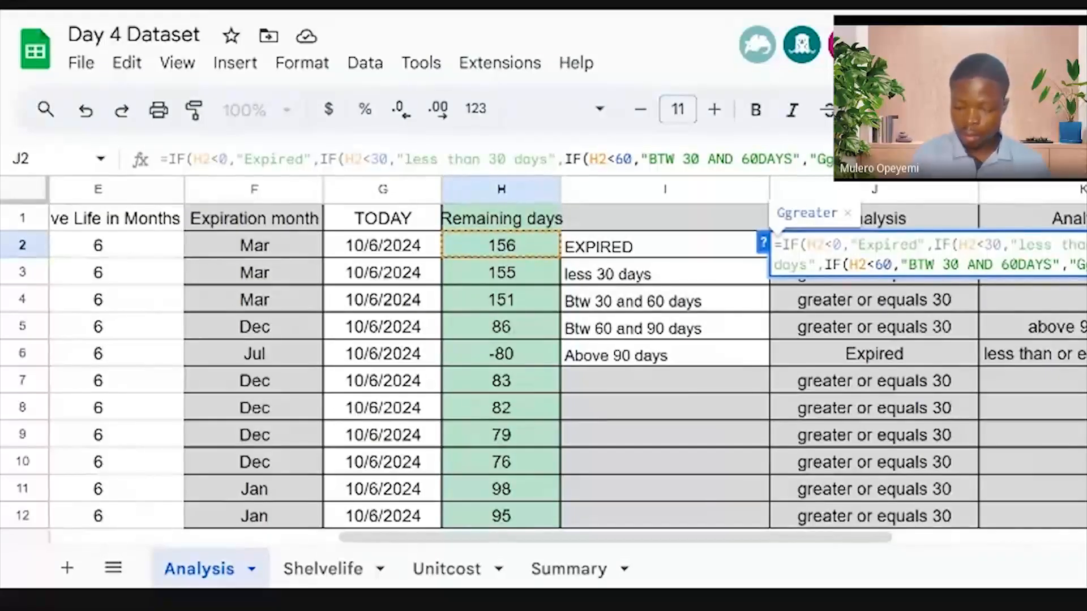
click(1084, 265)
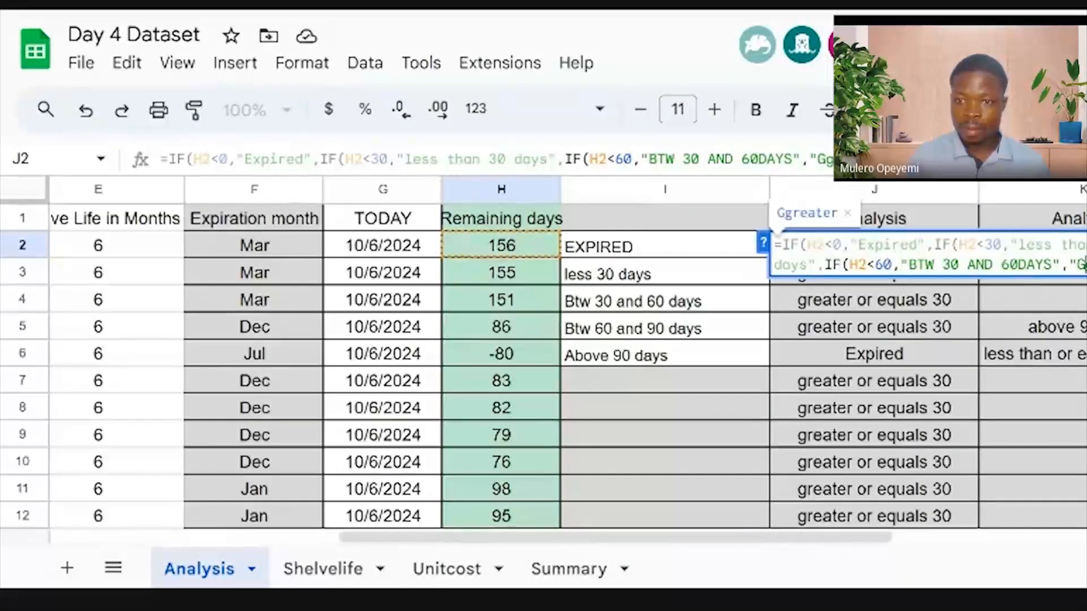
key(BackSpace)
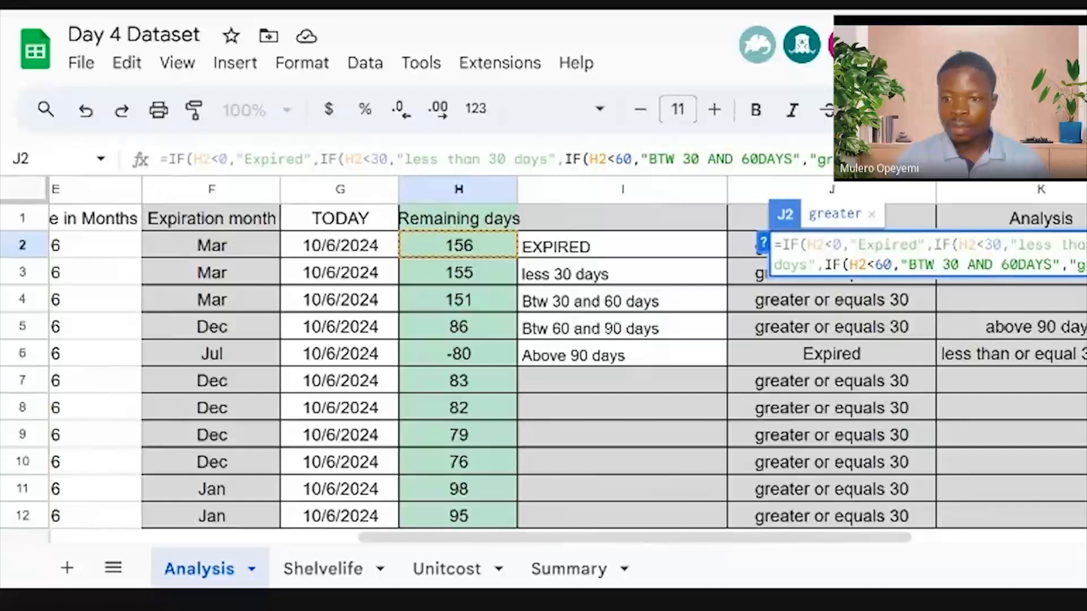
scroll(990, 461, down, 2)
scroll(917, 421, up, 2)
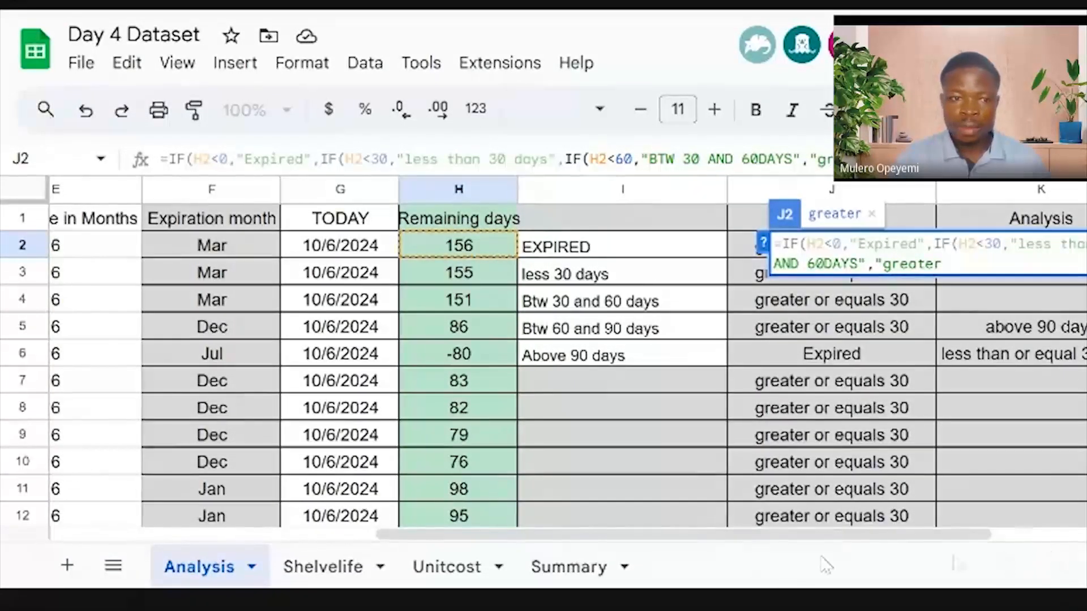
scroll(956, 498, down, 2)
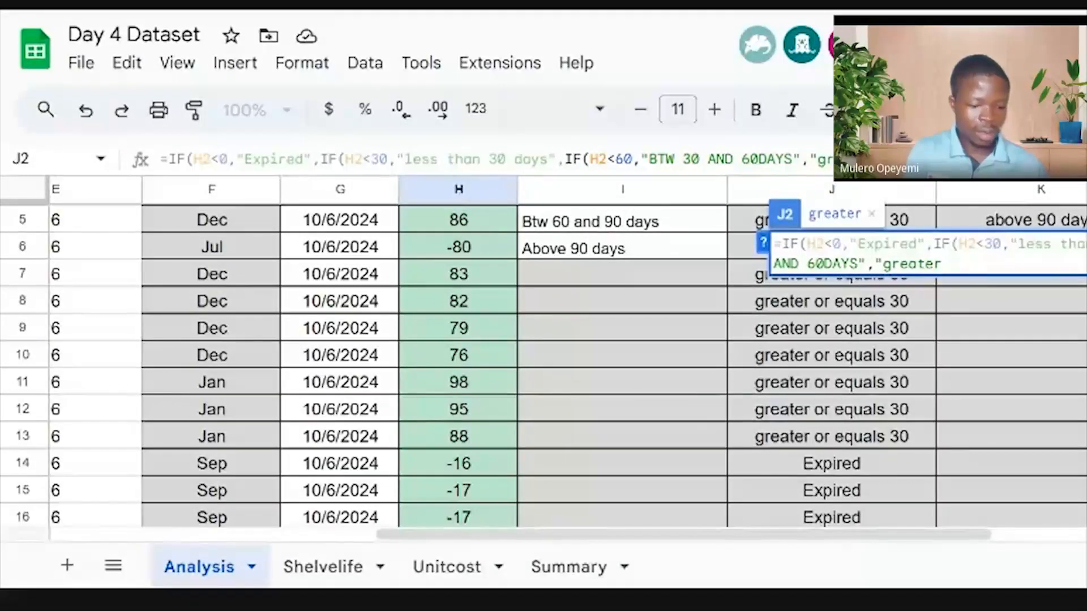
text(than)
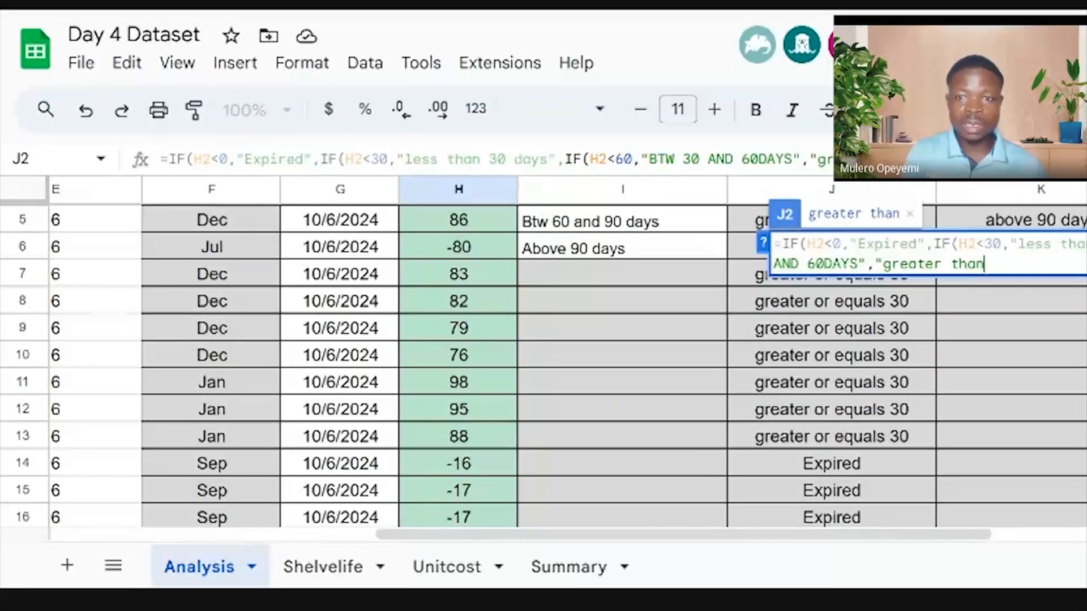
text( 60)
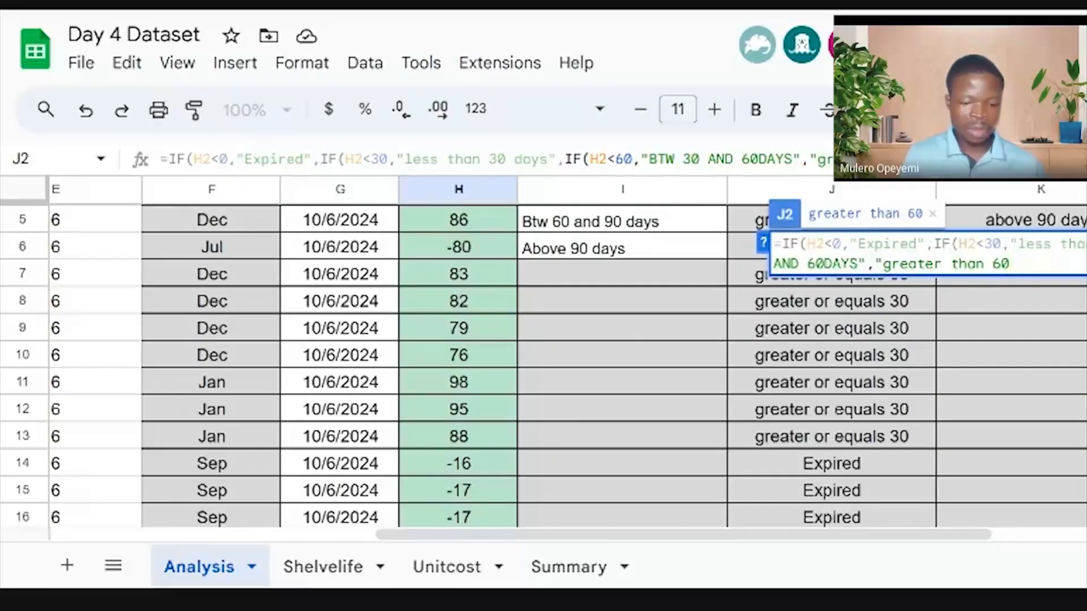
text())))
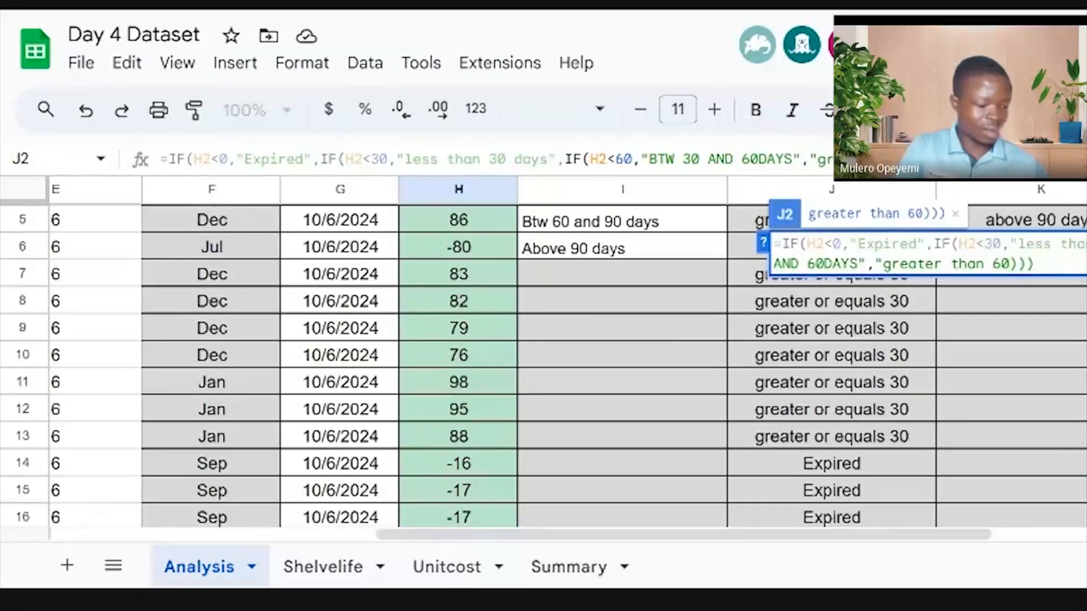
text(")
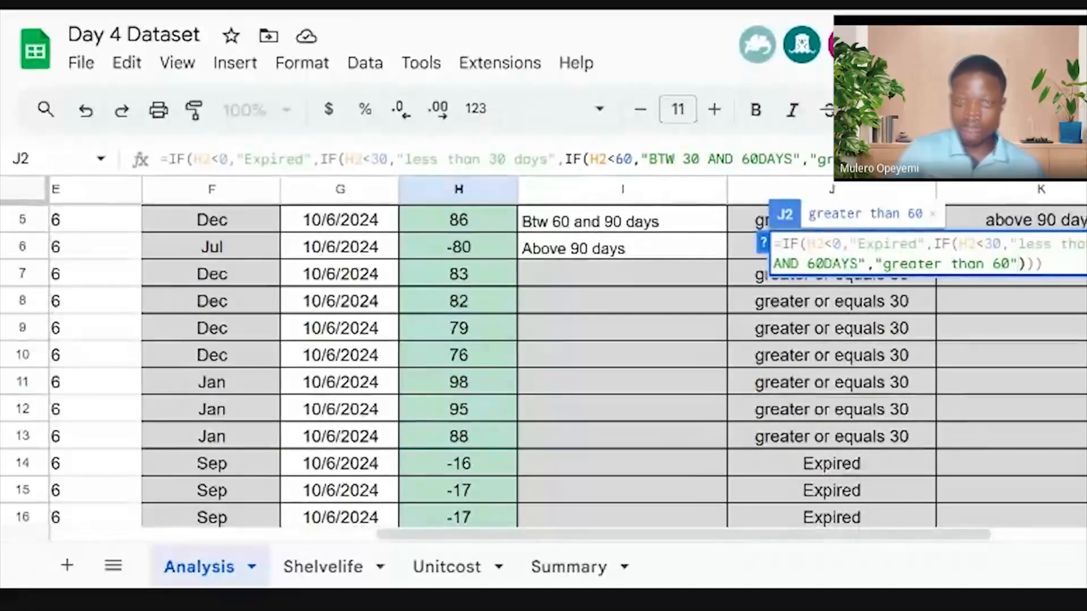
key(Return)
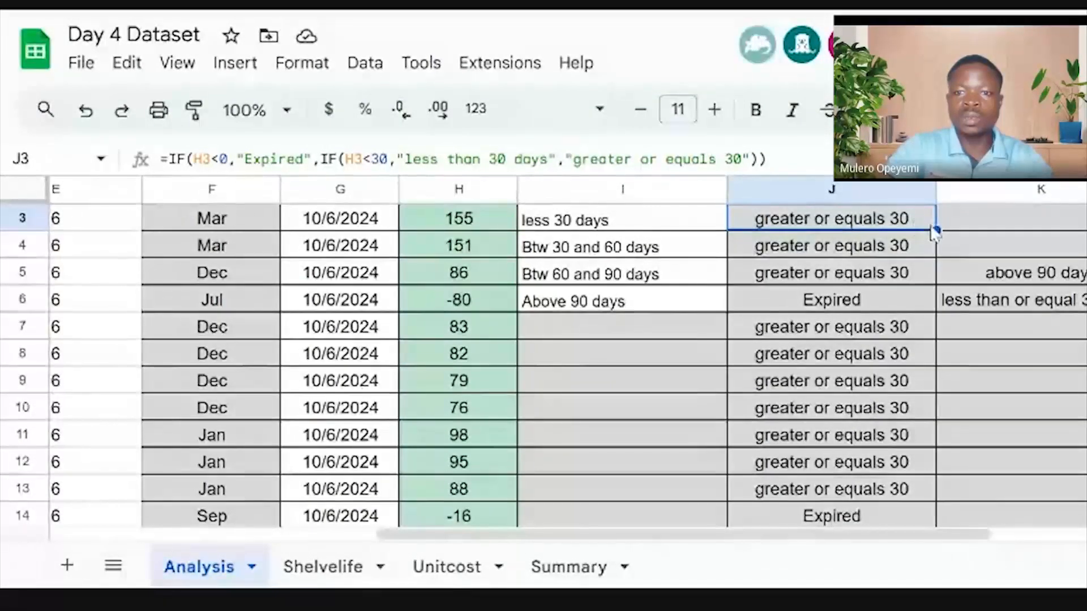
Fill the J3 formula down the Analysis column through J90 and go back up to the header cell J1
drag(936, 230, 928, 513)
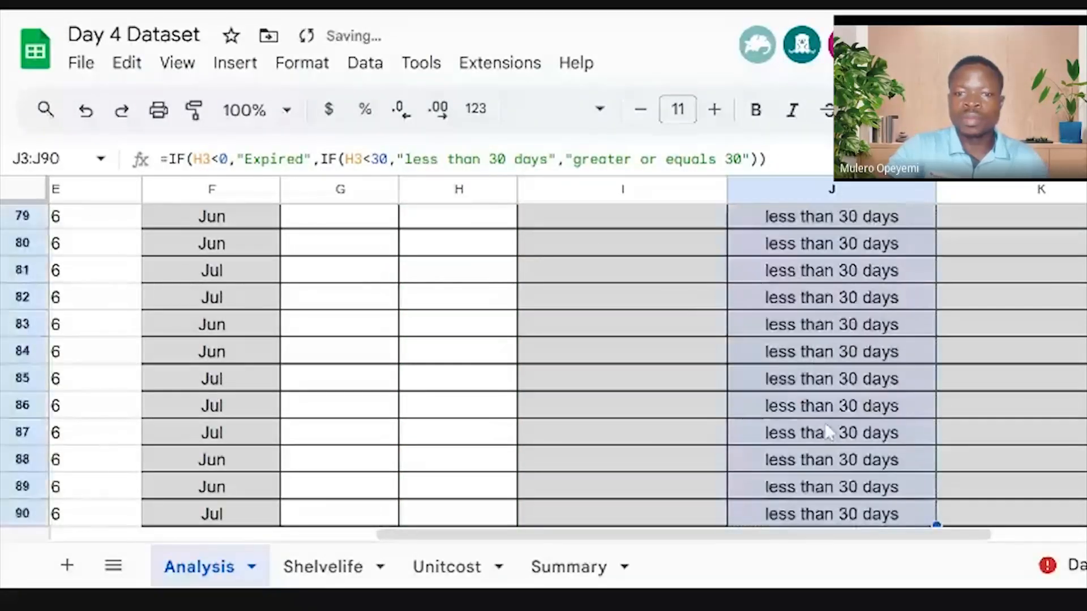
click(828, 334)
key(Up)
key(Up)
key(Up)
key(Up)
key(Up)
key(Up)
key(Up)
key(Up)
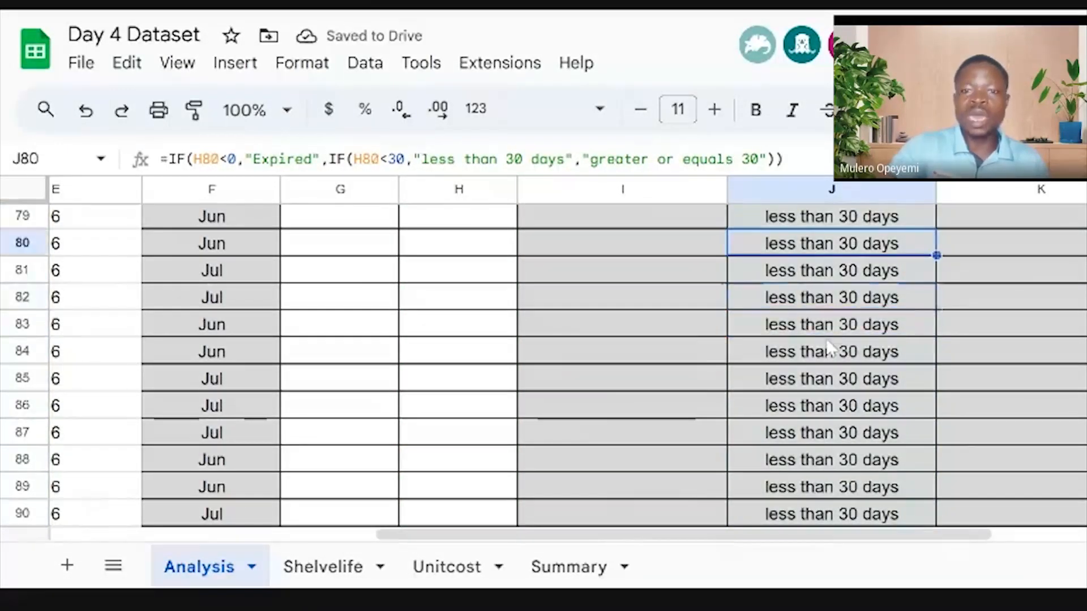
key(Up)
key(Up)
key(Up)
key(Up)
key(Up)
key(Up)
key(Up)
key(Up)
key(Up)
key(Up)
key(Up)
key(Up)
key(Up)
key(Up)
key(Up)
key(Up)
key(Up)
key(Up)
key(Up)
key(Up)
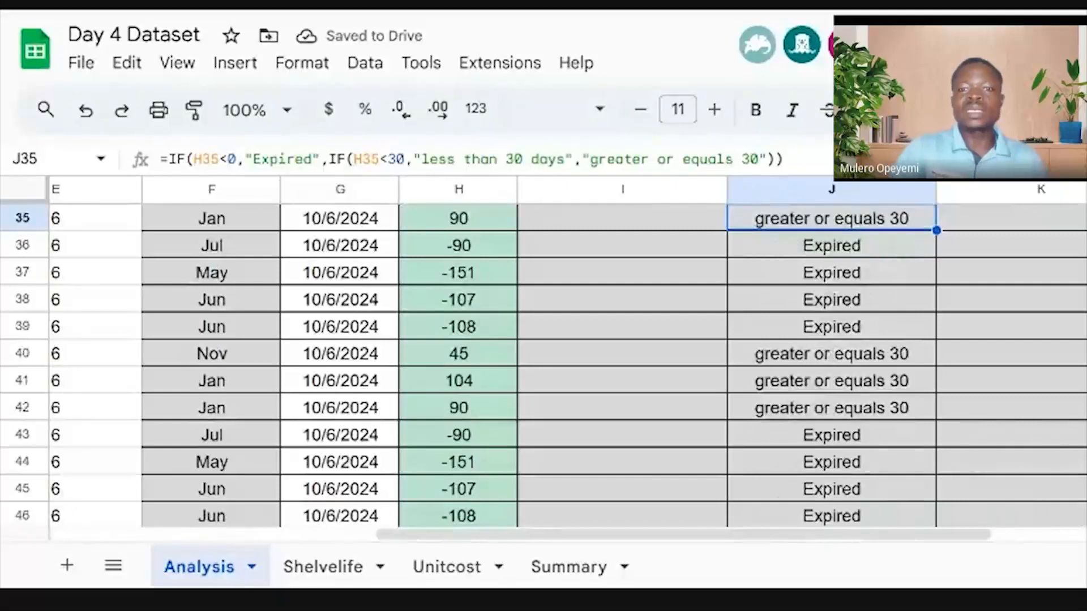
key(Up)
key(Up)
key(Up)
key(Up)
key(Up)
key(Up)
key(Up)
key(Up)
key(Up)
key(Up)
key(Up)
key(Up)
key(Up)
key(Up)
key(Up)
key(Up)
key(Up)
key(Up)
key(Up)
key(Up)
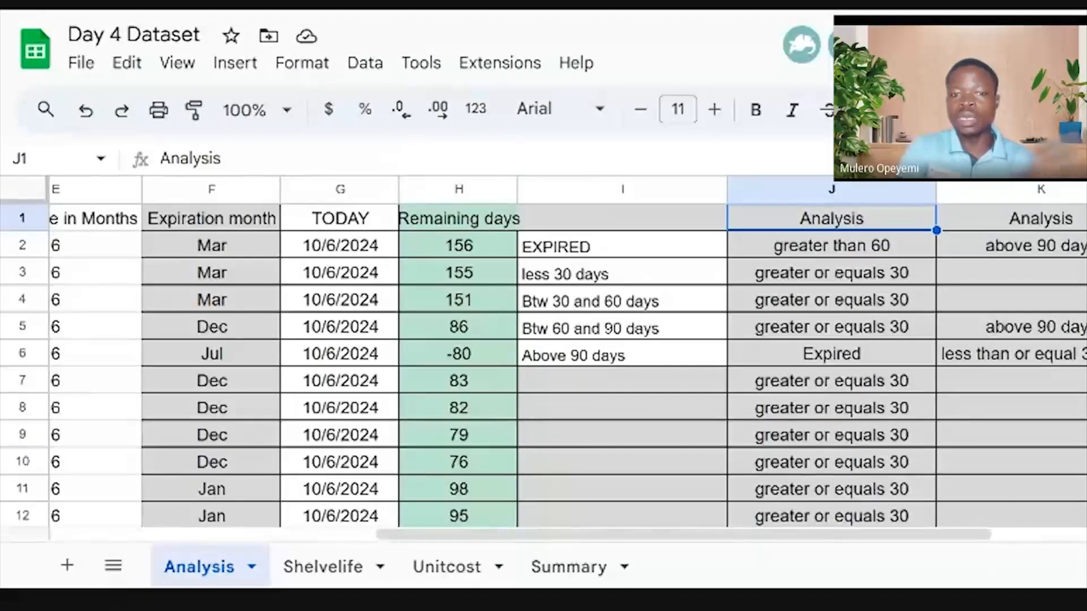
Replace the "greater than 60" value in the J2 formula with another nested IF testing whether H2<90
click(860, 363)
double_click(831, 247)
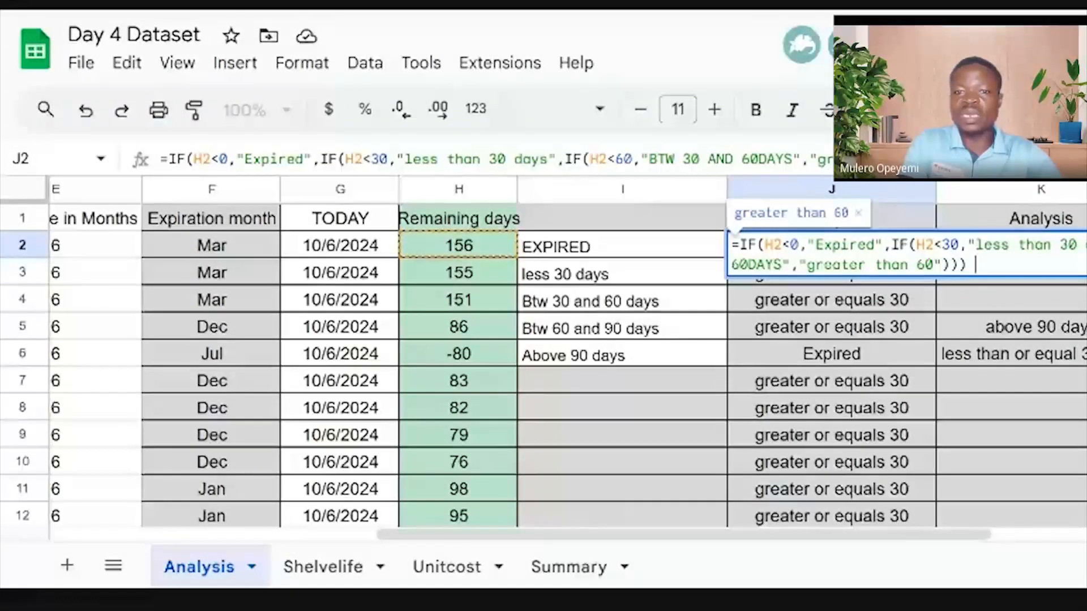
click(798, 264)
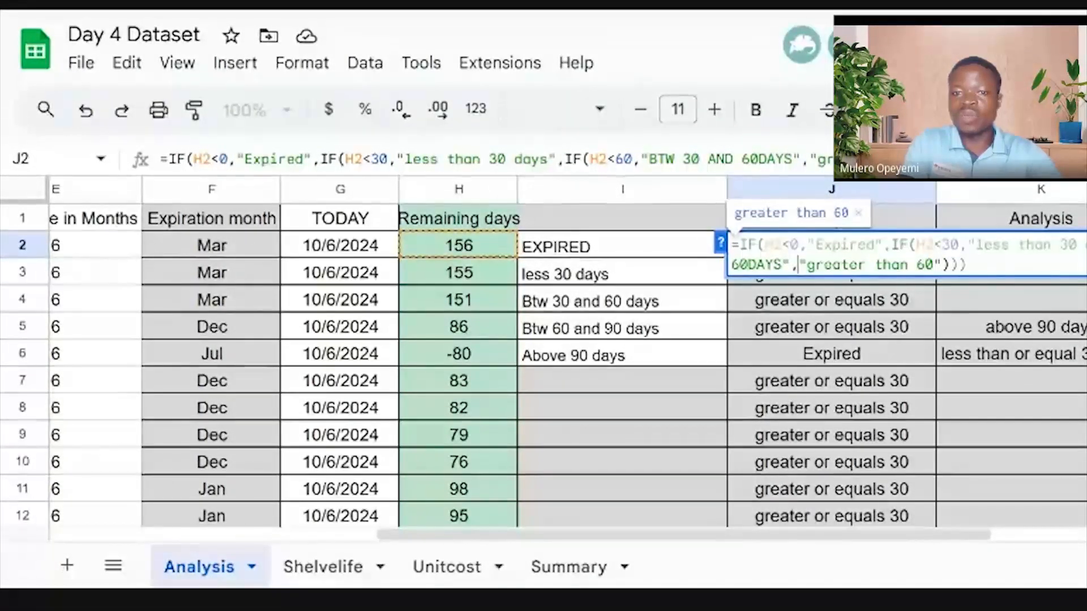
drag(797, 264, 965, 264)
key(BackSpace)
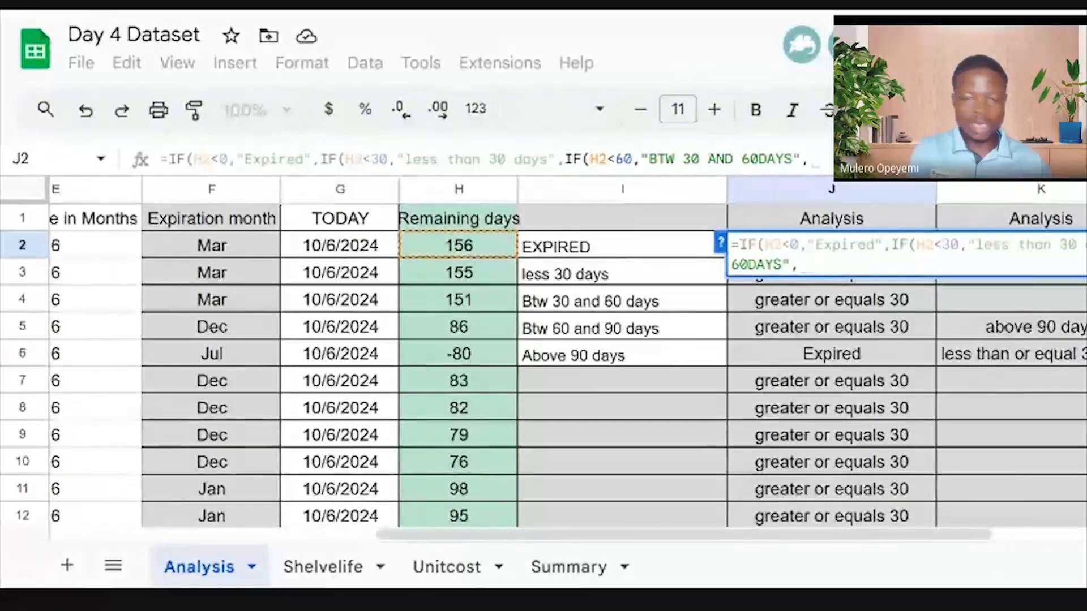
text(I)
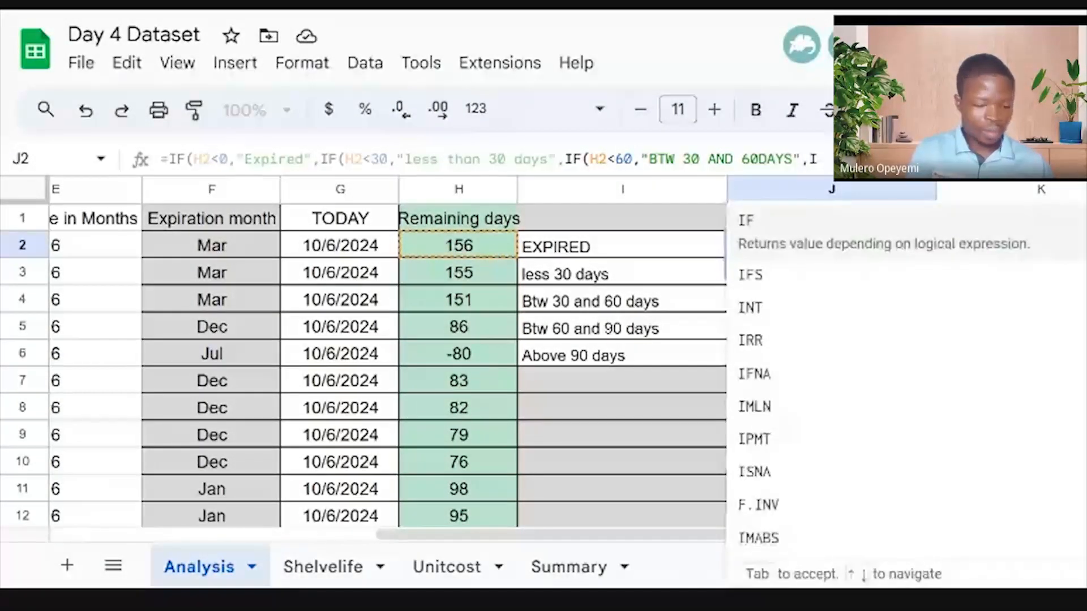
click(913, 236)
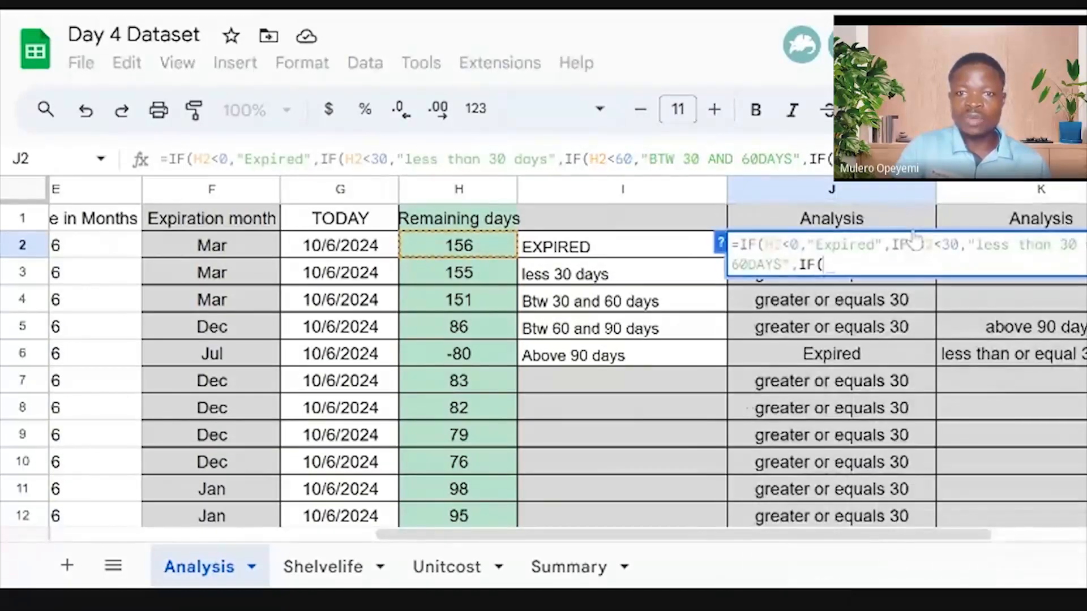
click(458, 244)
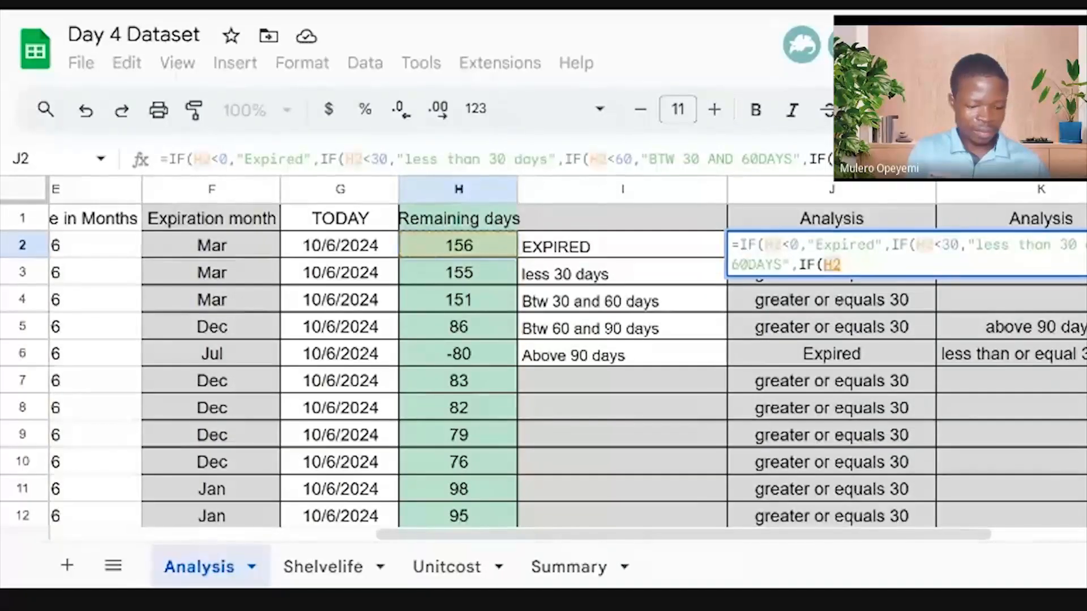
text(<90,)
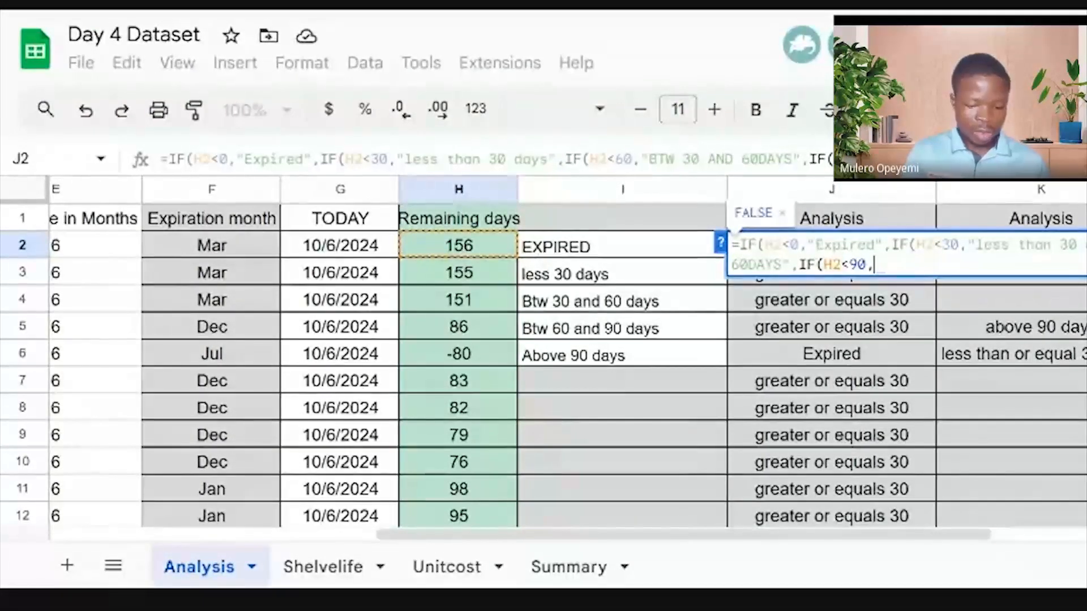
Enter "BTW 60 AND 90 DAYS" as the value-if-true of the nested H2<90 test in J2
text("")
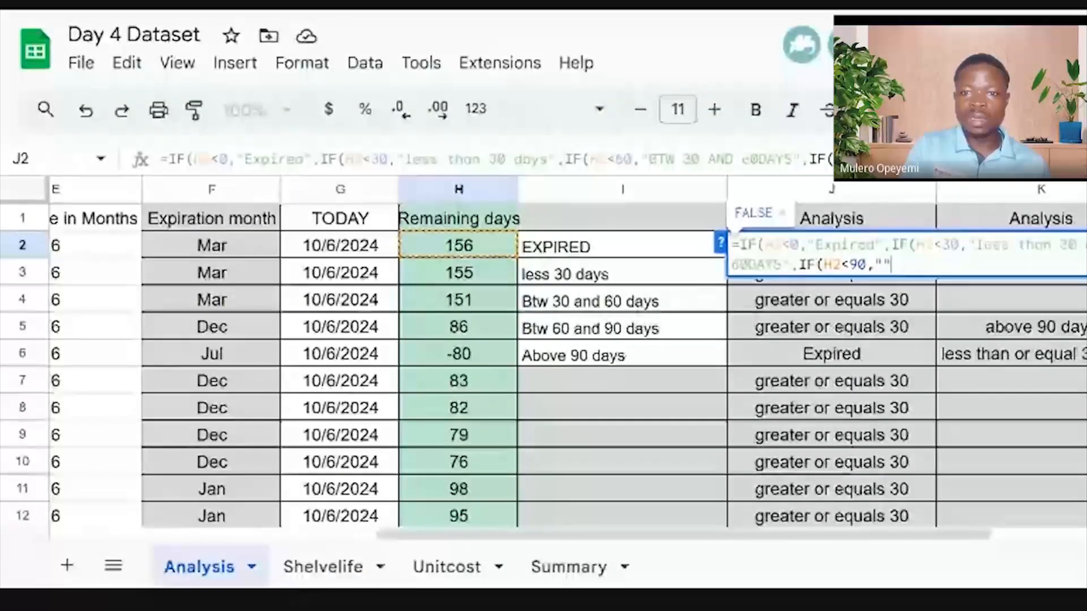
text(B)
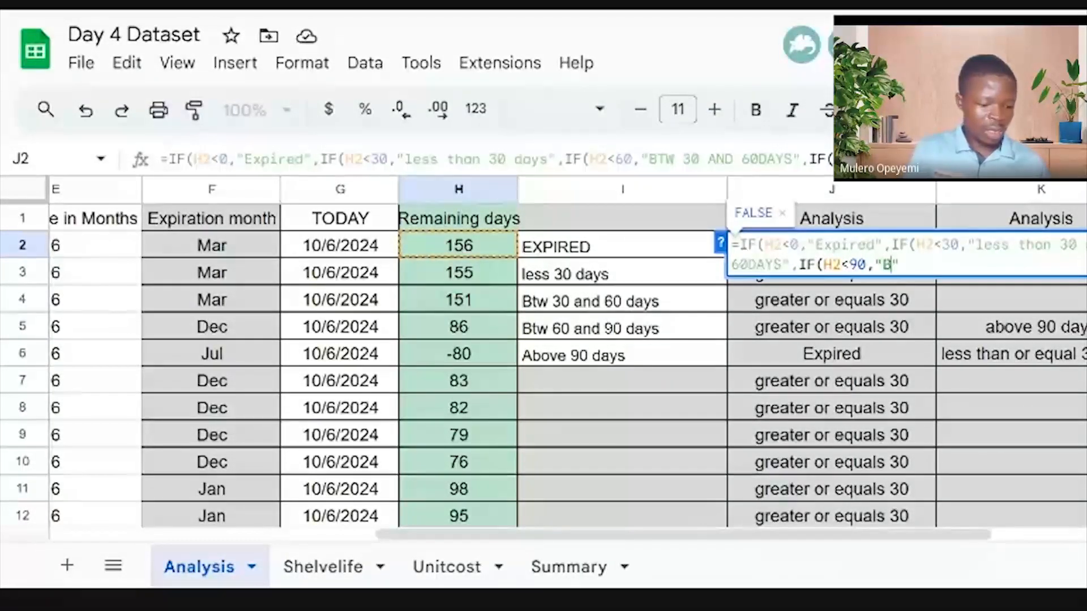
text(TW )
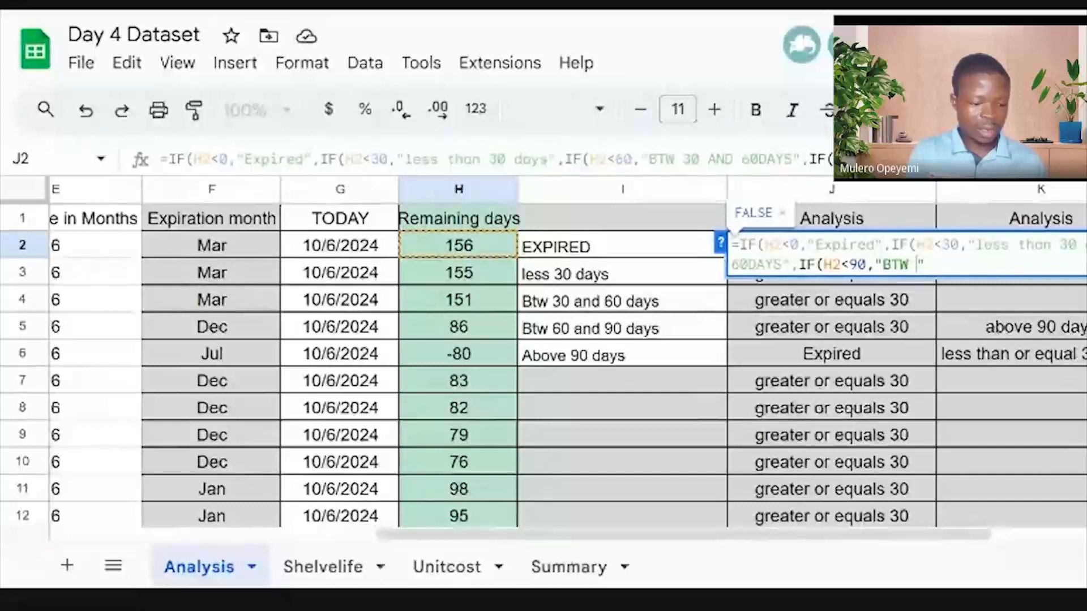
text(60 AND 90 )
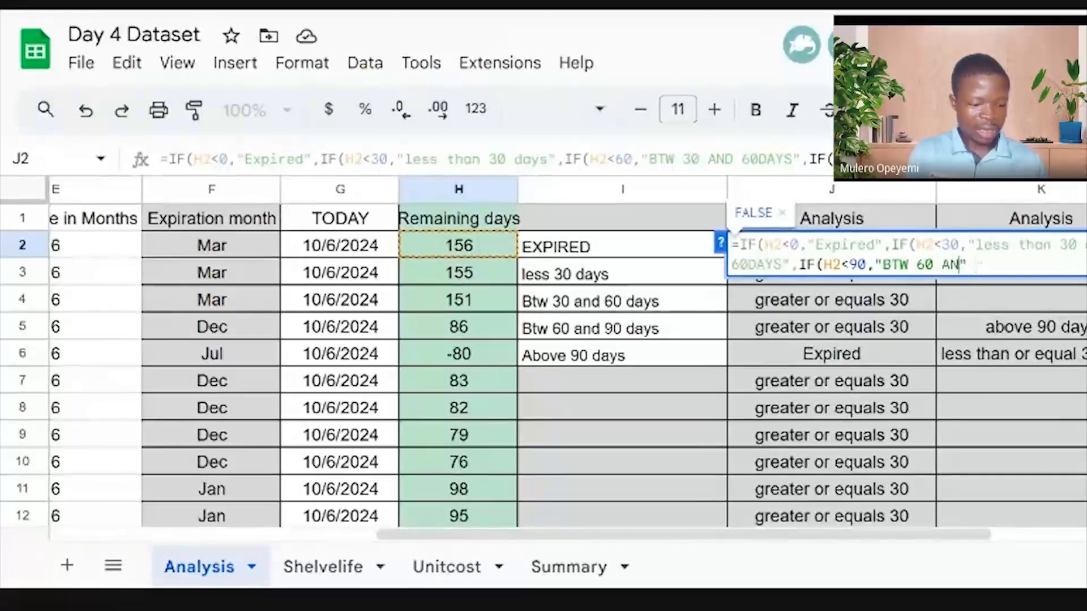
text(DAYS)
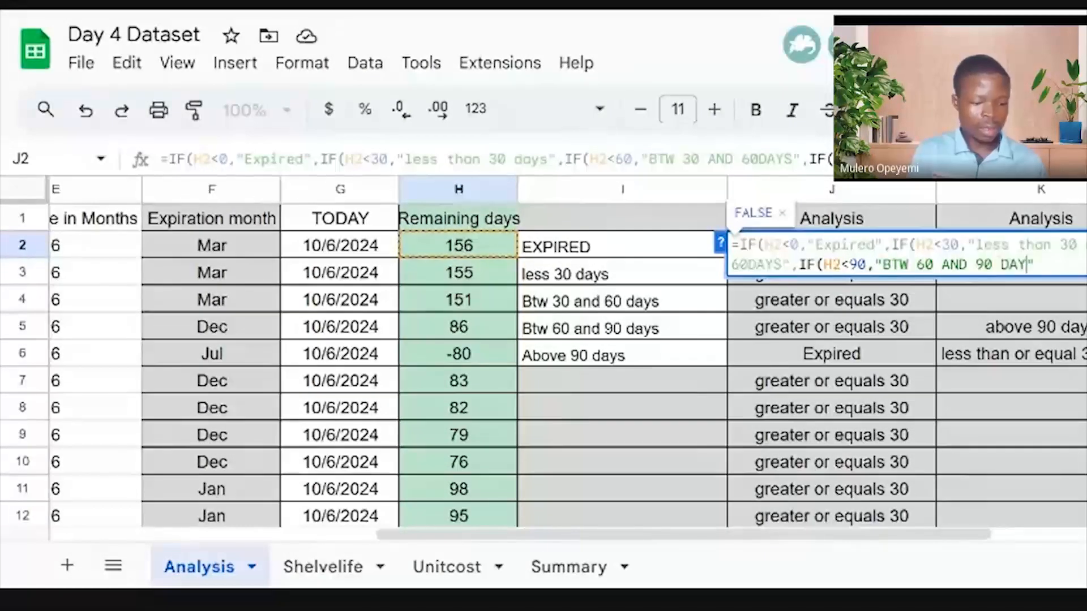
text(")
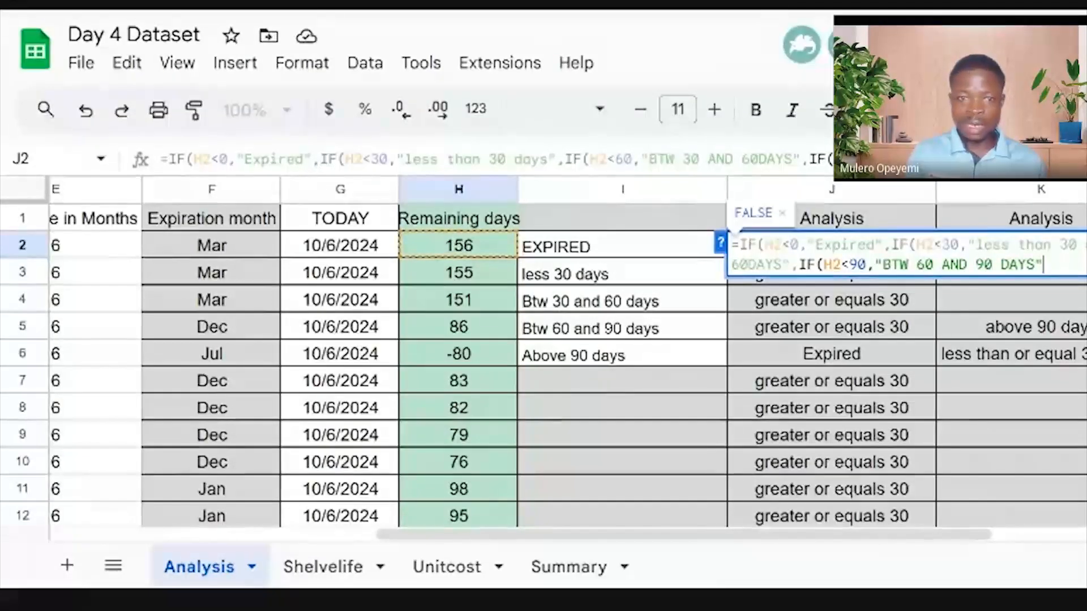
text(,)
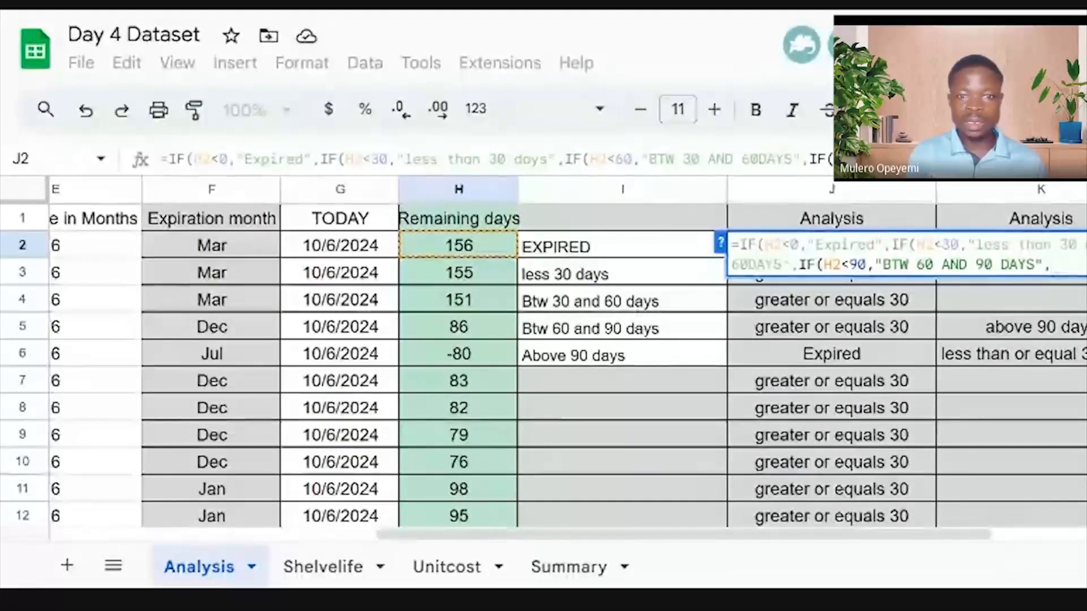
Enter "Above 90 days" as the value-if-false of the H2<90 test and commit the J2 formula
text("")
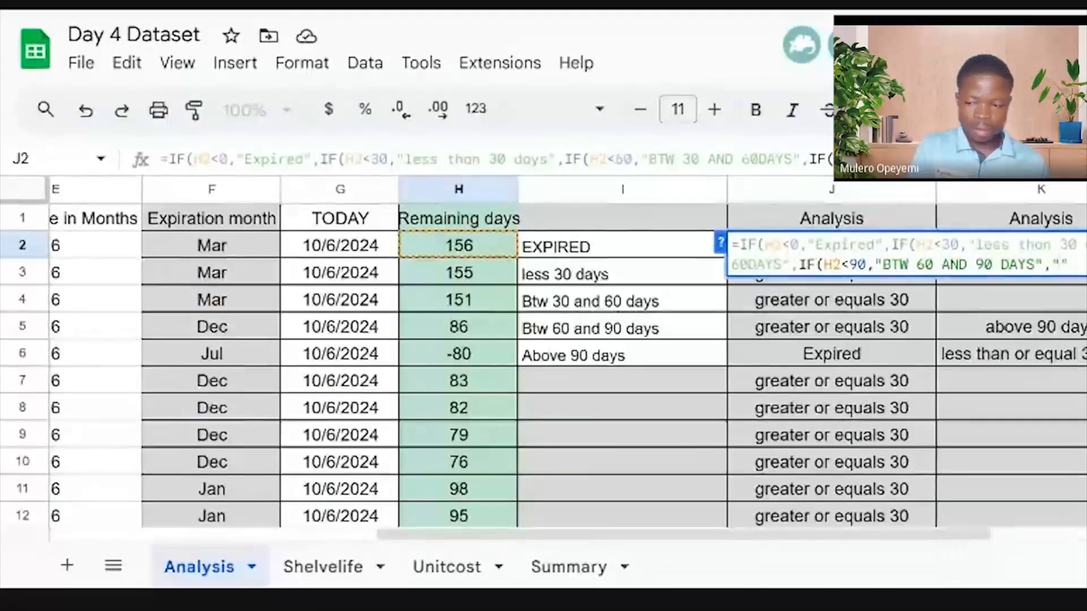
text(Abo)
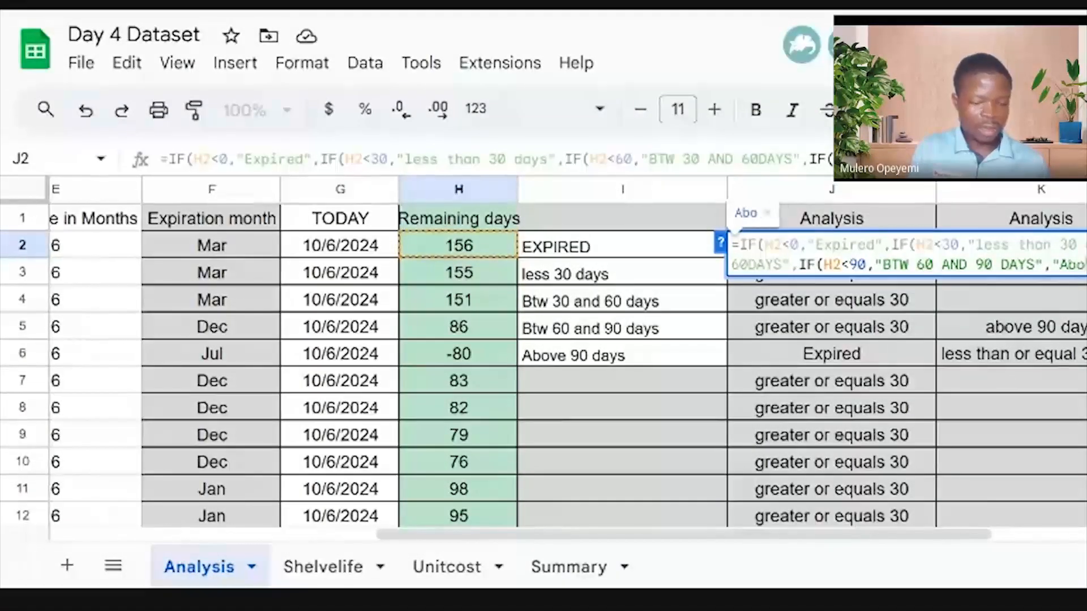
text(ve)
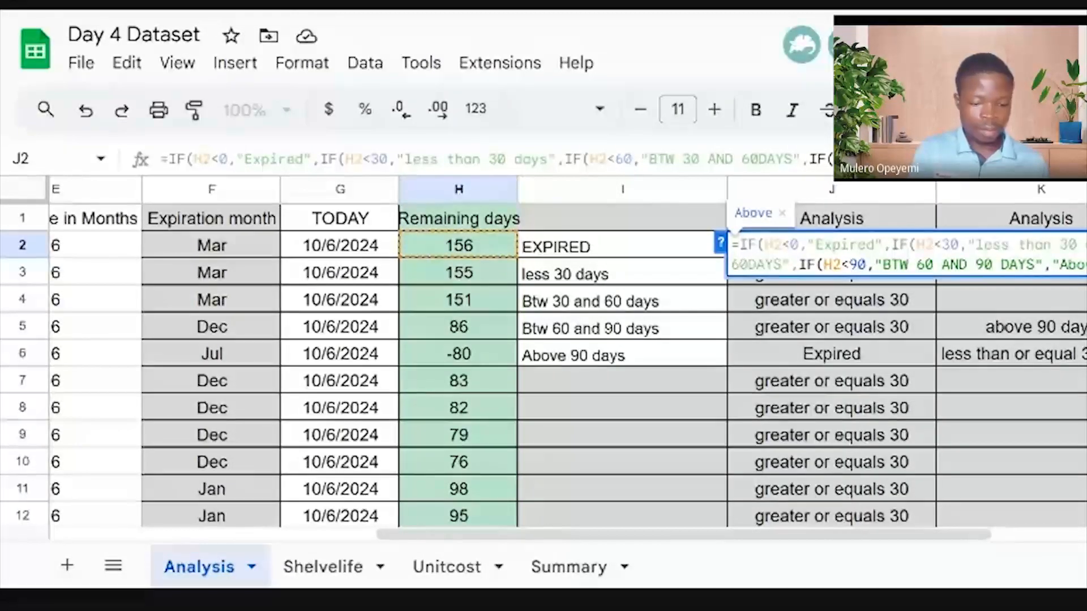
text( 90 days)
key(Return)
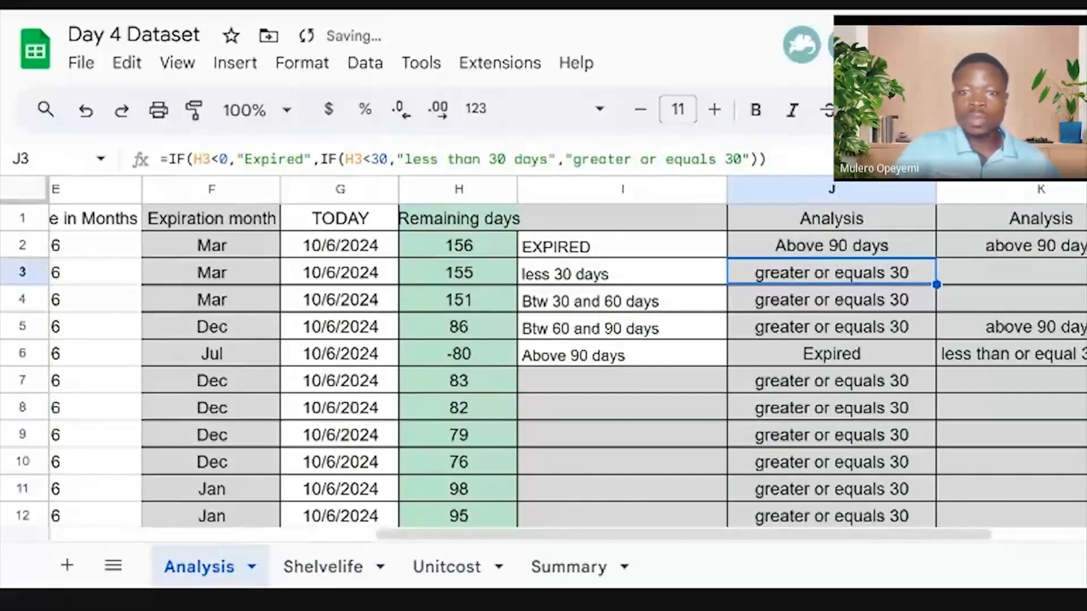
Fill the J2 formula down the Analysis column through J24 and go back up to J2
click(841, 253)
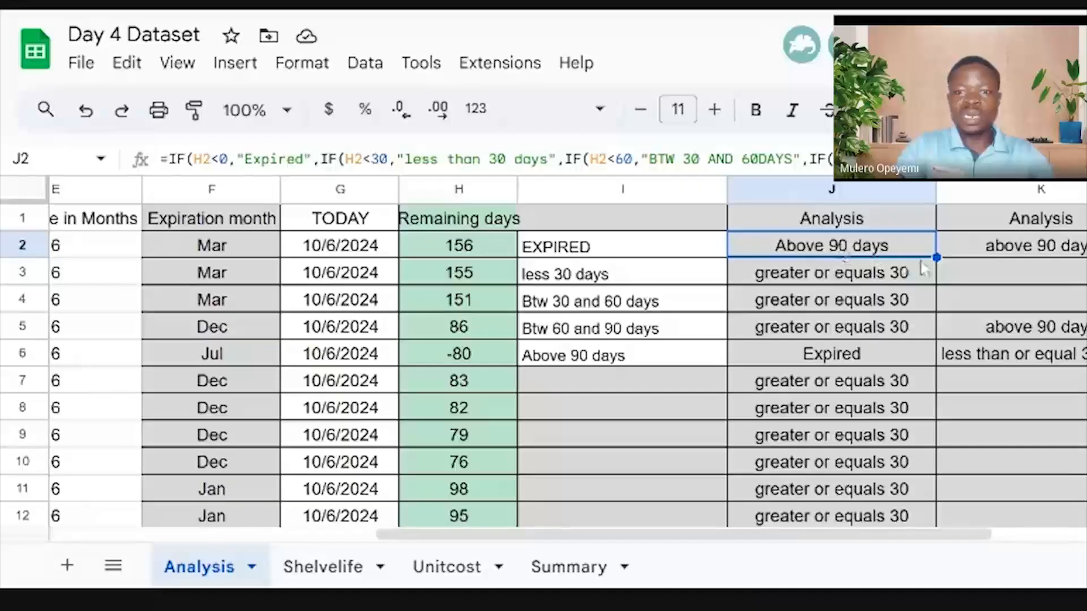
drag(936, 257, 928, 515)
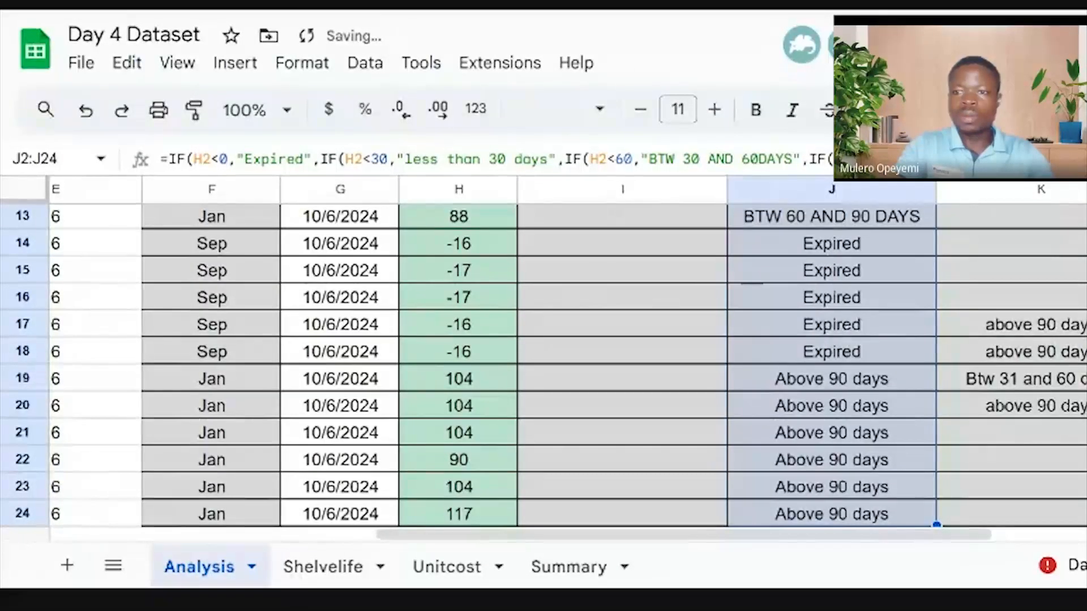
scroll(543, 362, up, 4)
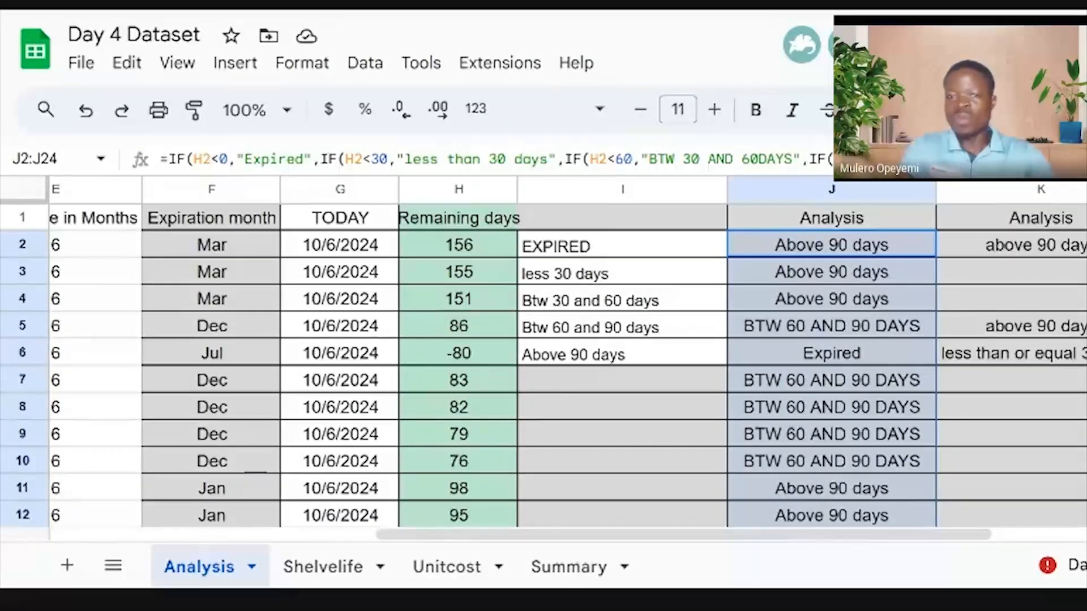
click(886, 246)
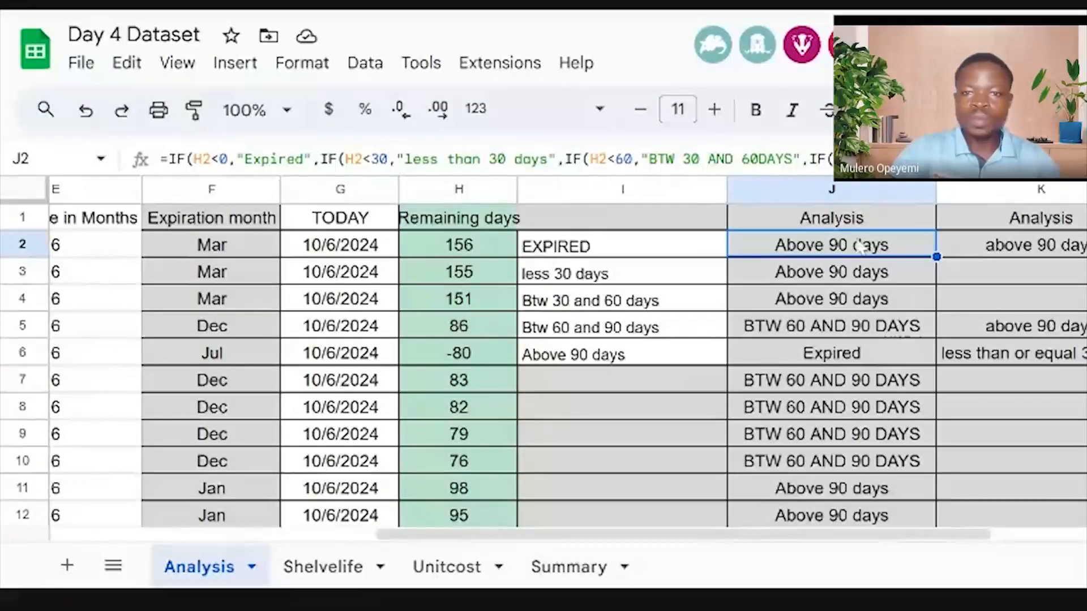
Insert one blank column to the left of the Analysis column J
click(787, 193)
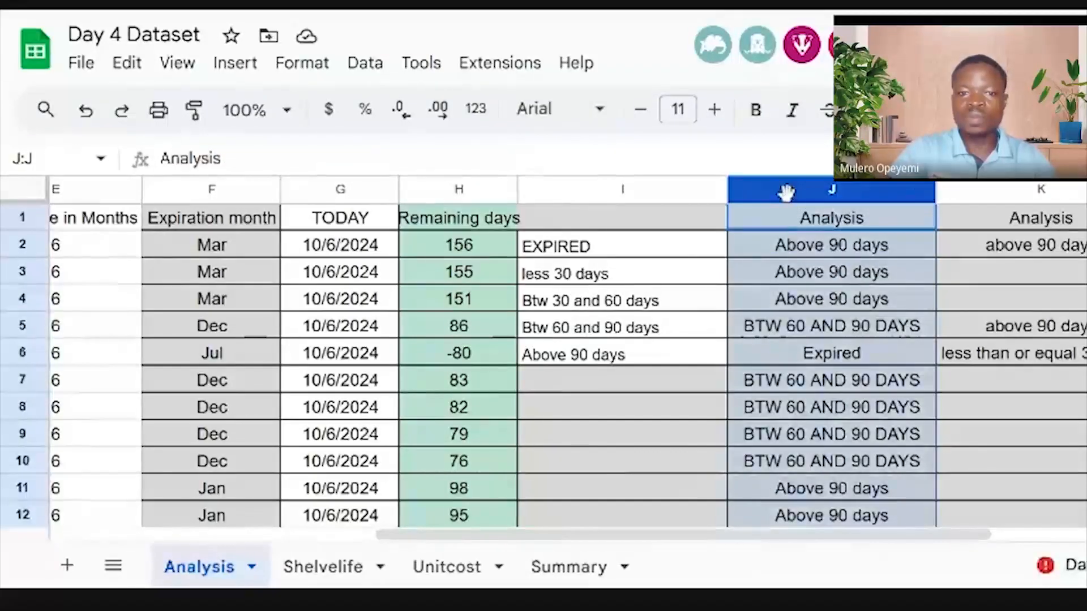
right_click(786, 194)
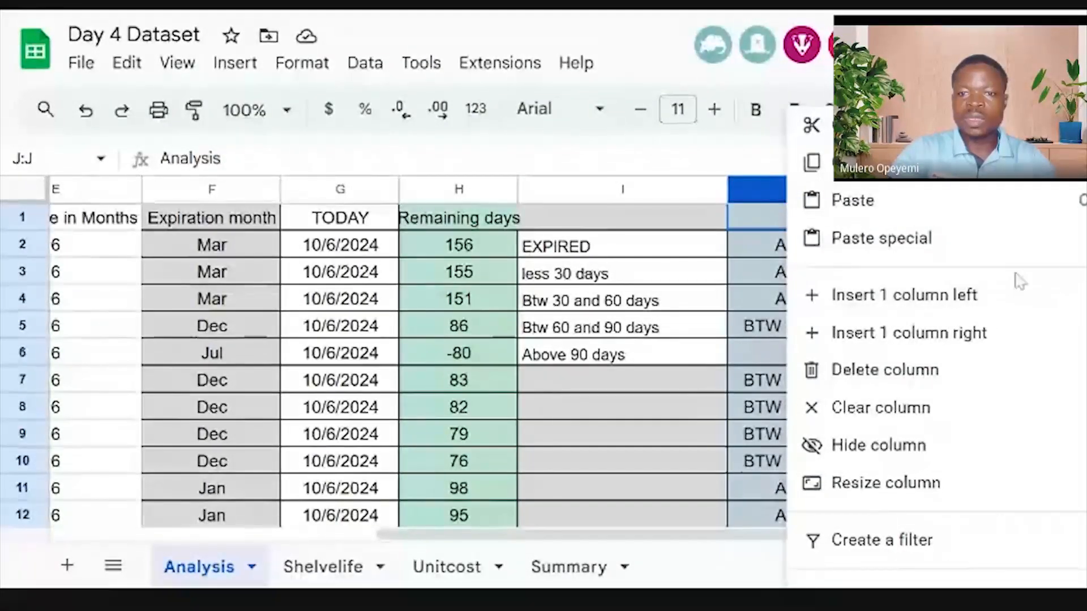
click(1021, 301)
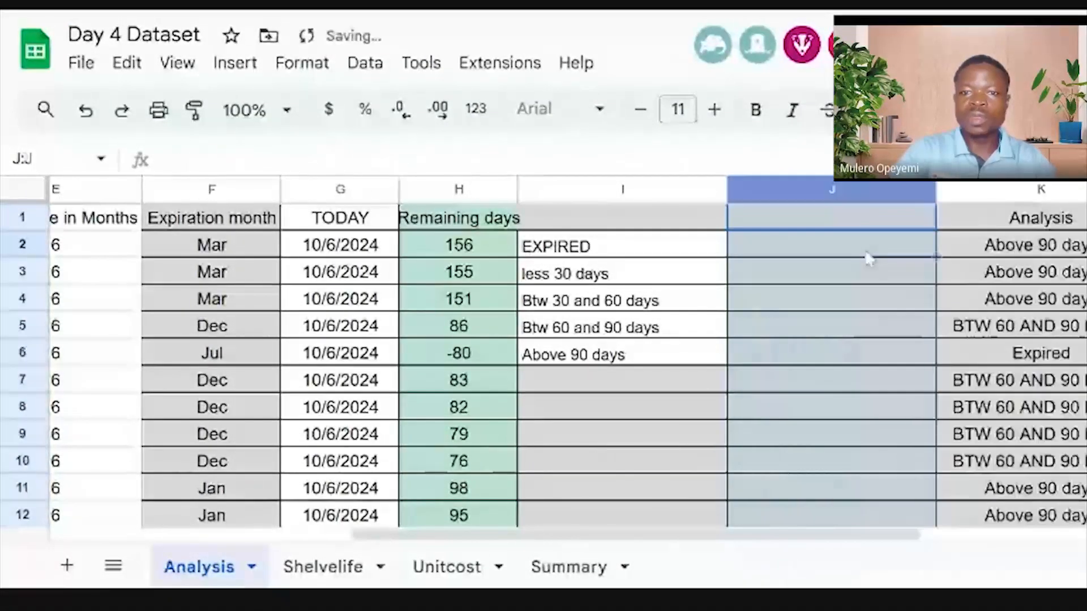
Start an IFS formula in J2 with H2<0 as its first condition
click(869, 255)
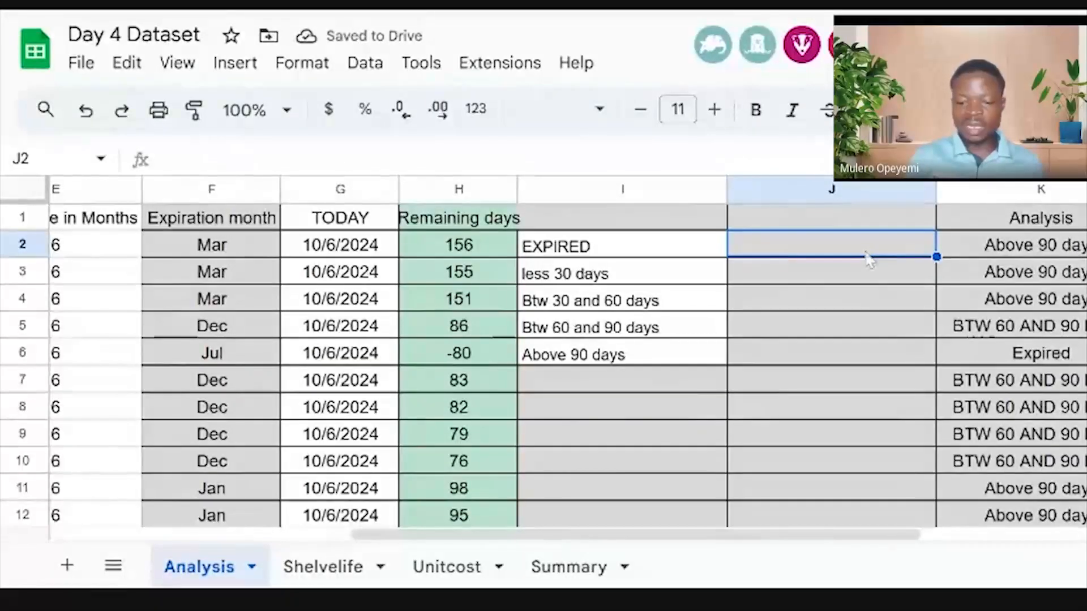
double_click(867, 253)
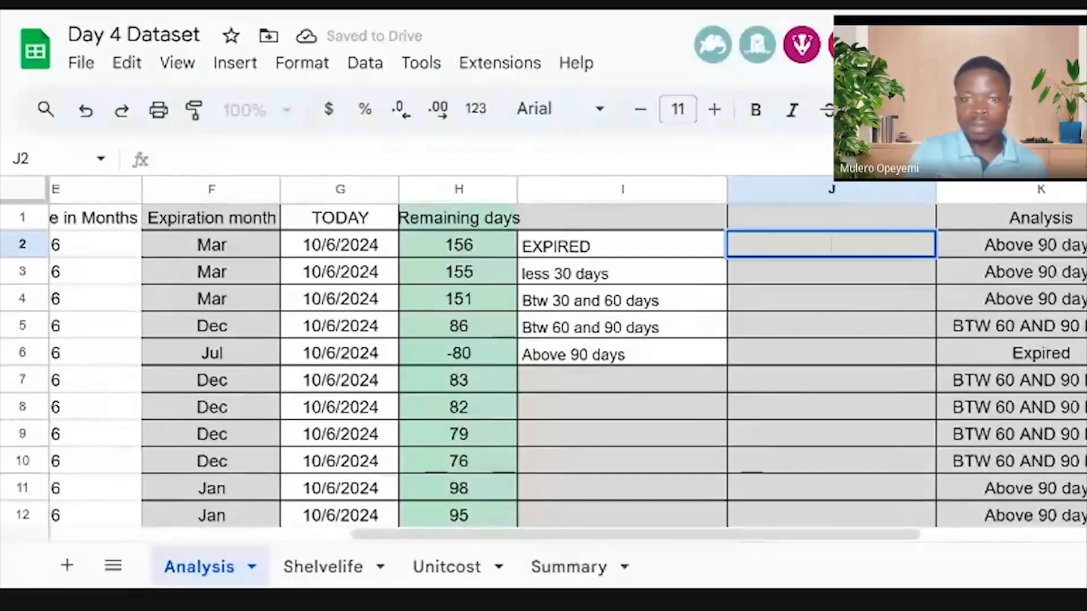
text(=)
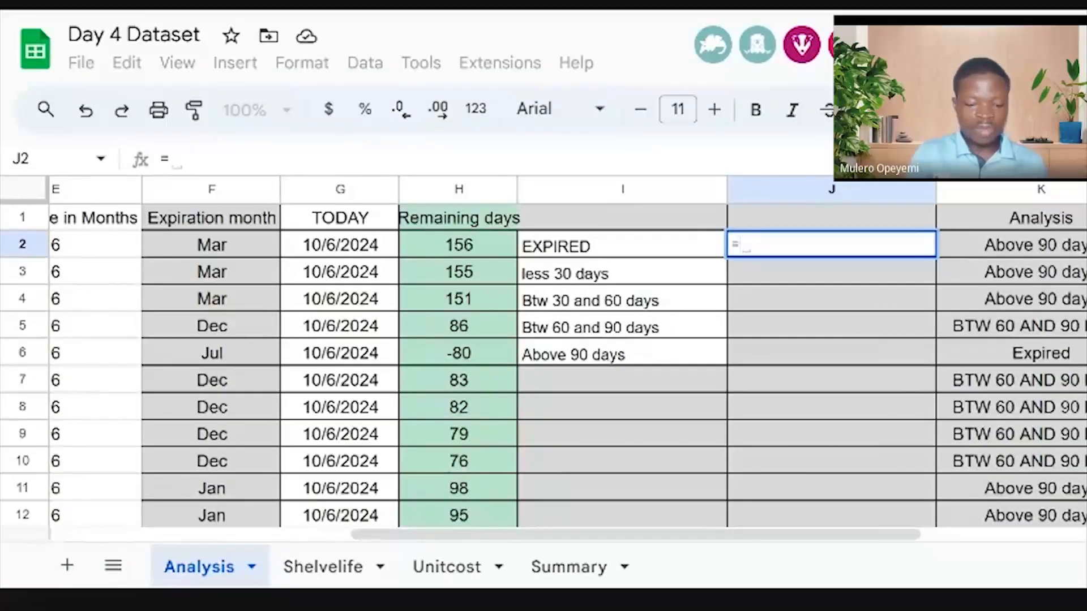
text(ifs)
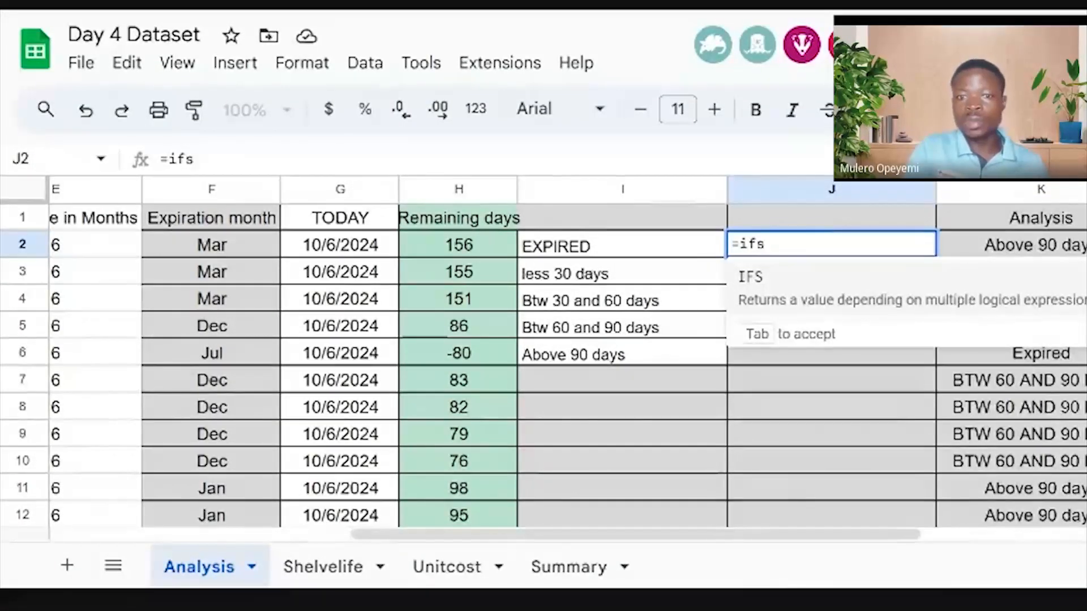
click(865, 304)
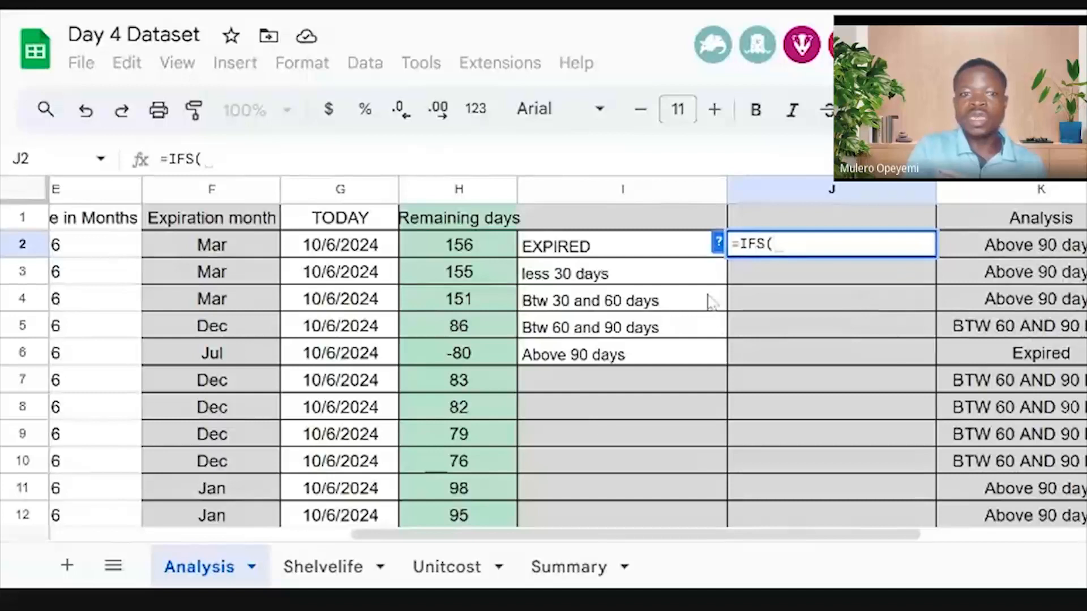
click(439, 243)
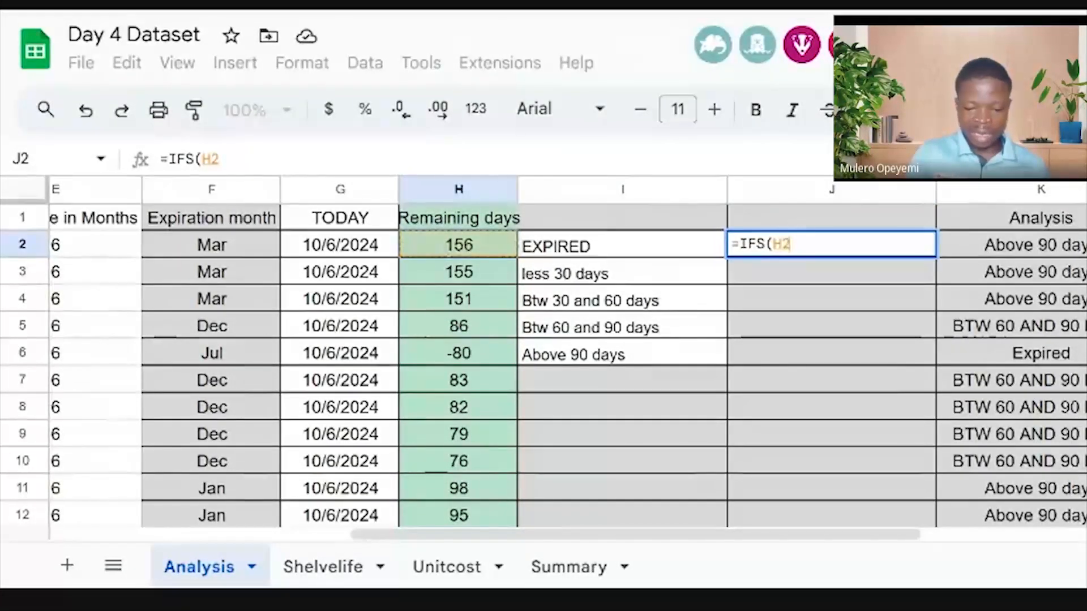
text(<0)
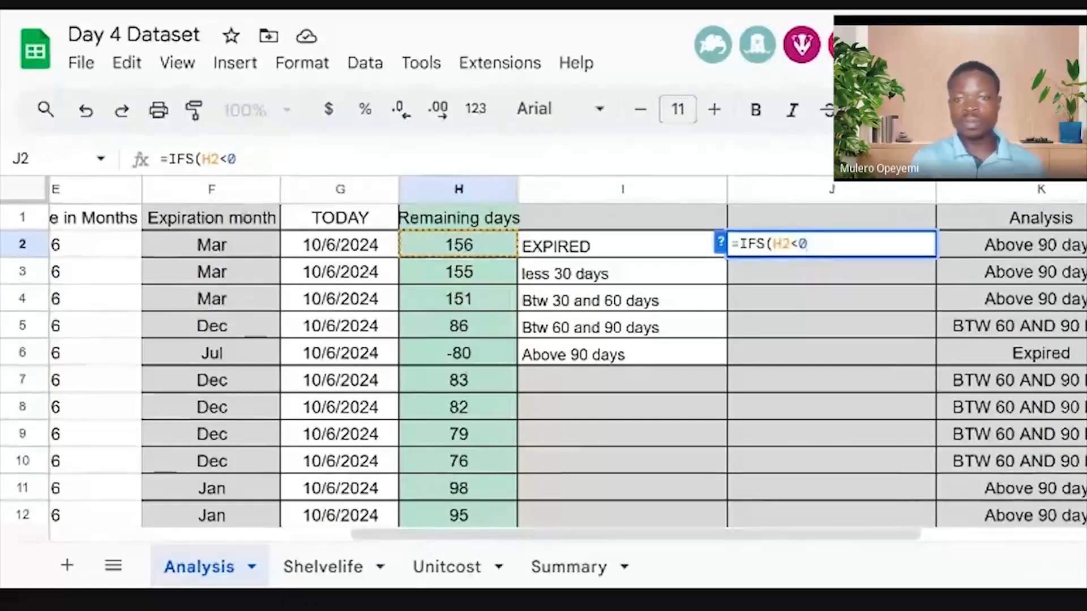
text(,)
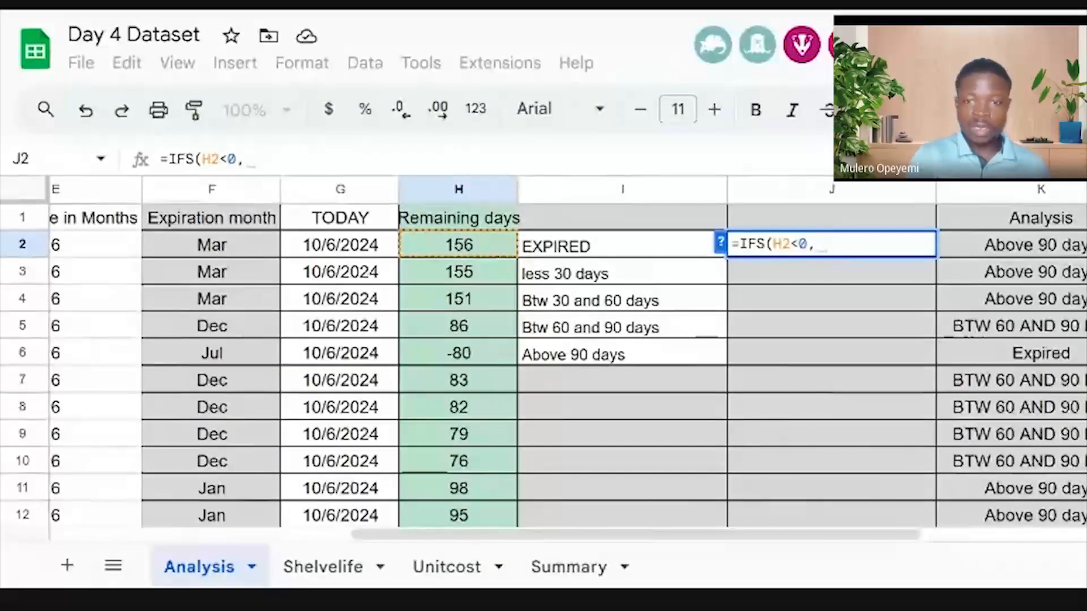
Enter "expired" as the value returned for the H2<0 condition in the J2 IFS formula
text("")
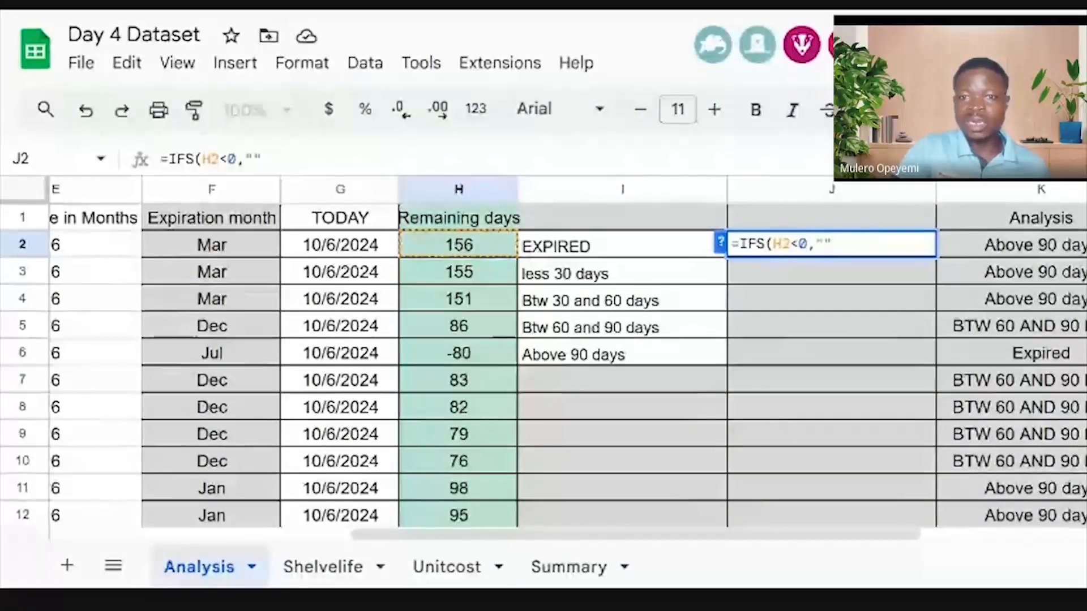
click(823, 243)
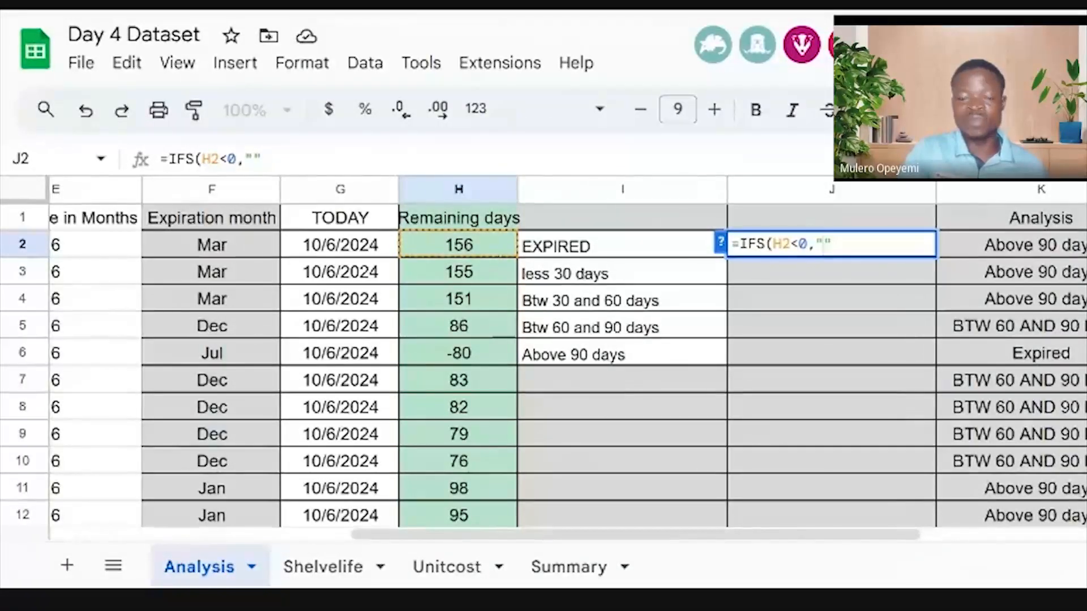
text(e)
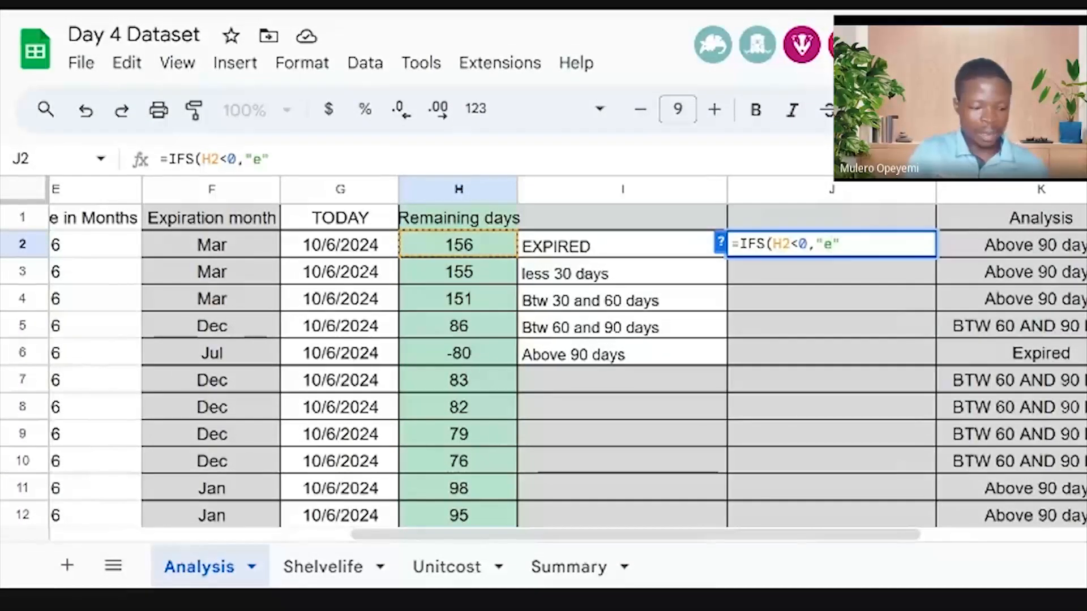
text(xpired")
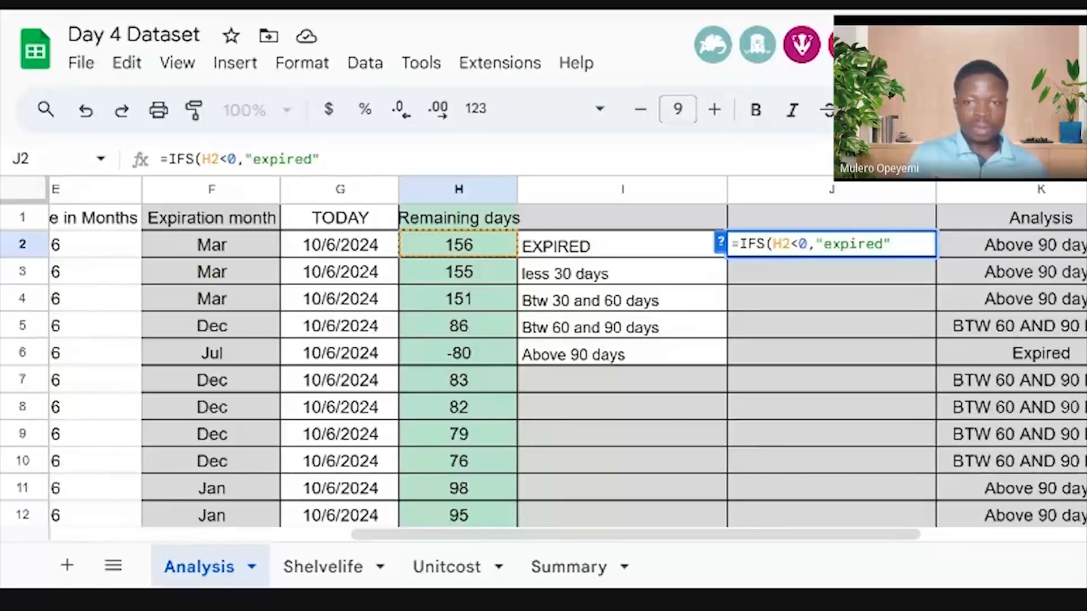
text(,)
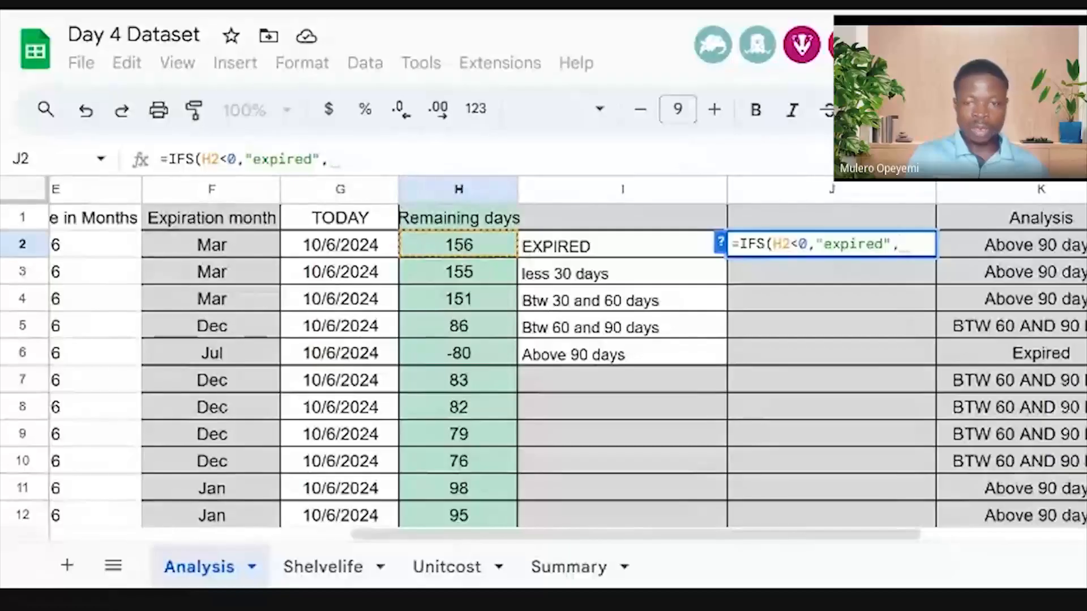
Try to finish the J2 IFS formula with "good" as a lone fallback value without a condition
text("")
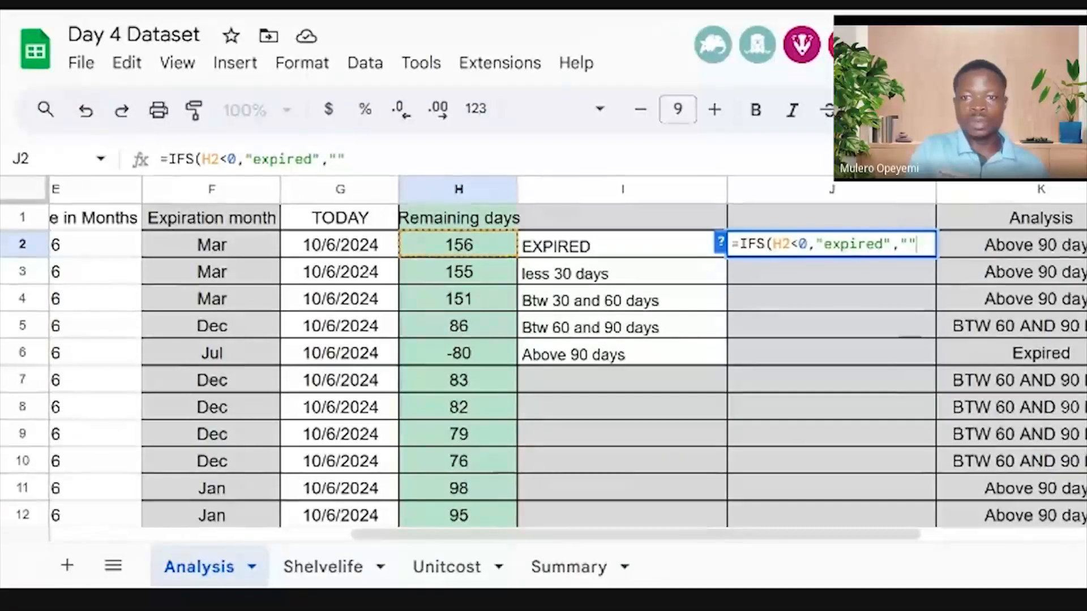
text(good)
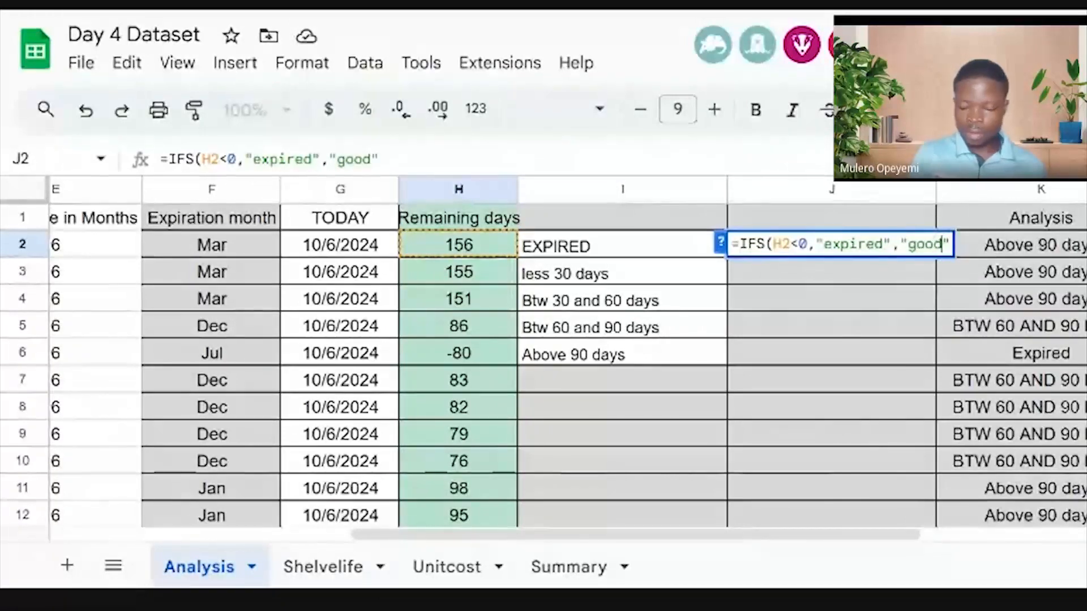
text())
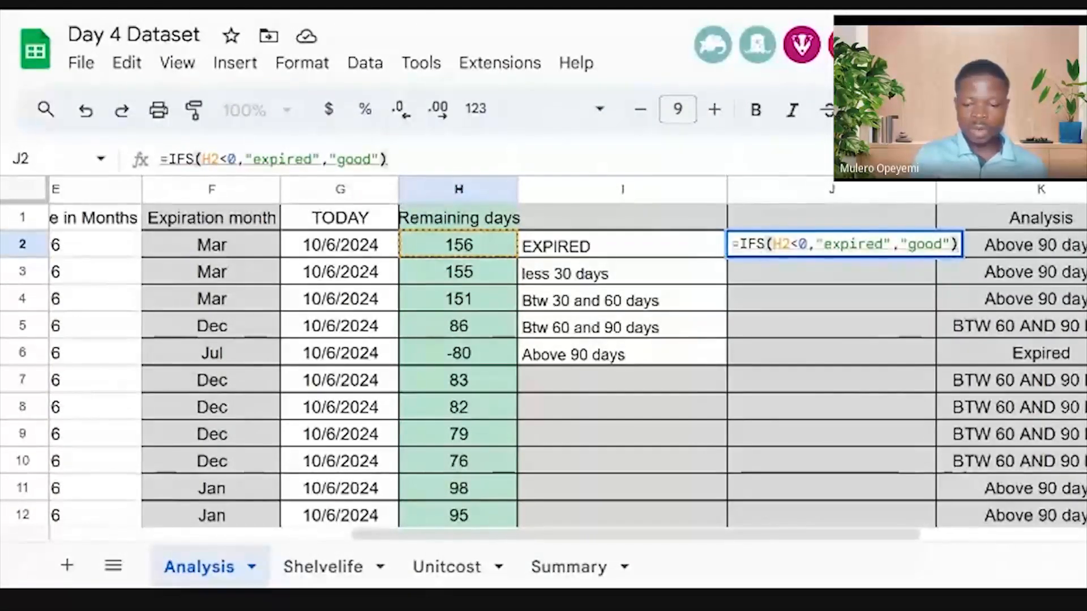
key(Return)
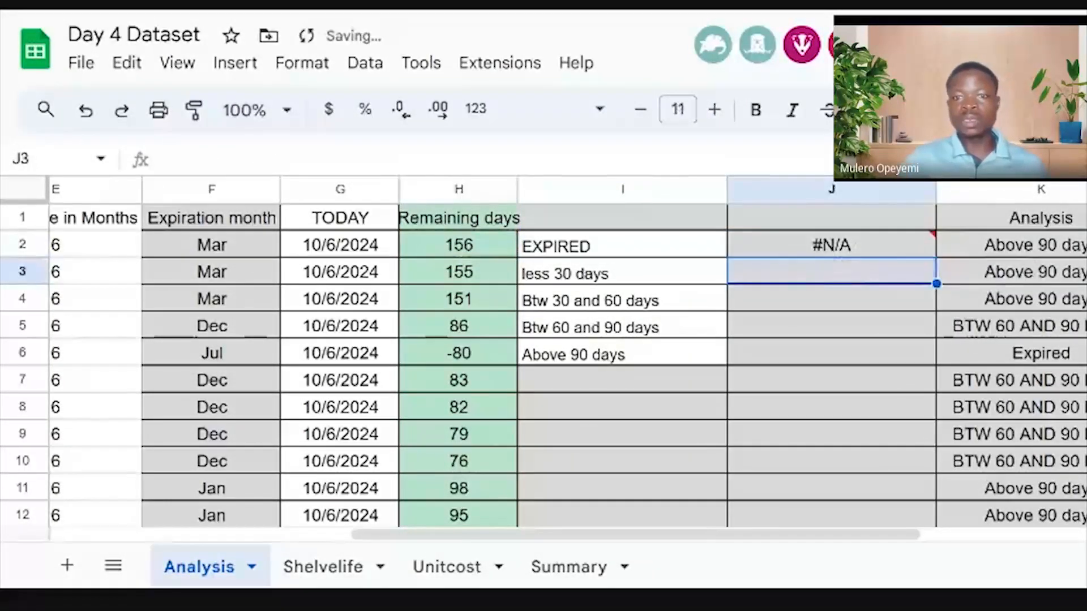
Reopen the J2 formula and remove the "good" argument, keeping the comma after "expired"
click(851, 244)
double_click(851, 244)
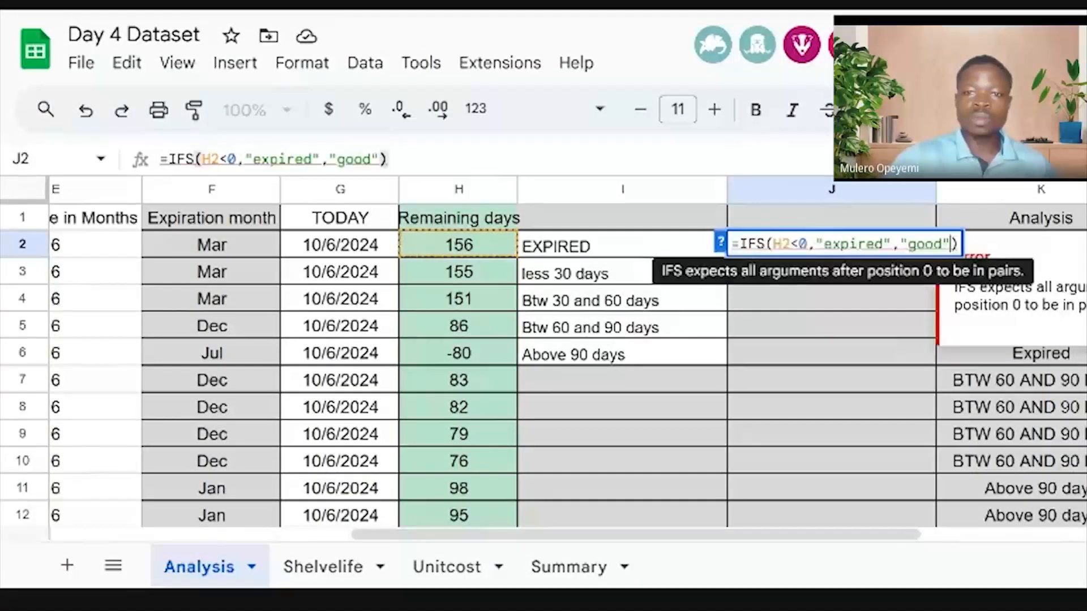
key(BackSpace)
key(BackSpace)
key(BackSpace)
key(BackSpace)
key(BackSpace)
key(BackSpace)
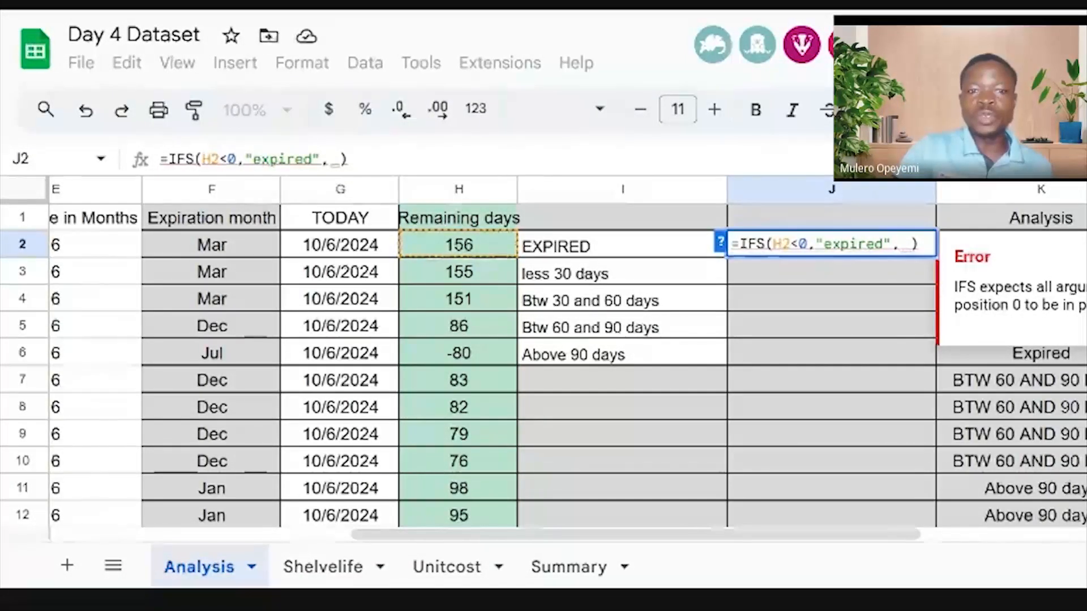
Add H2<30 as the second condition of the J2 IFS formula, with "less than 30" as its value
click(480, 244)
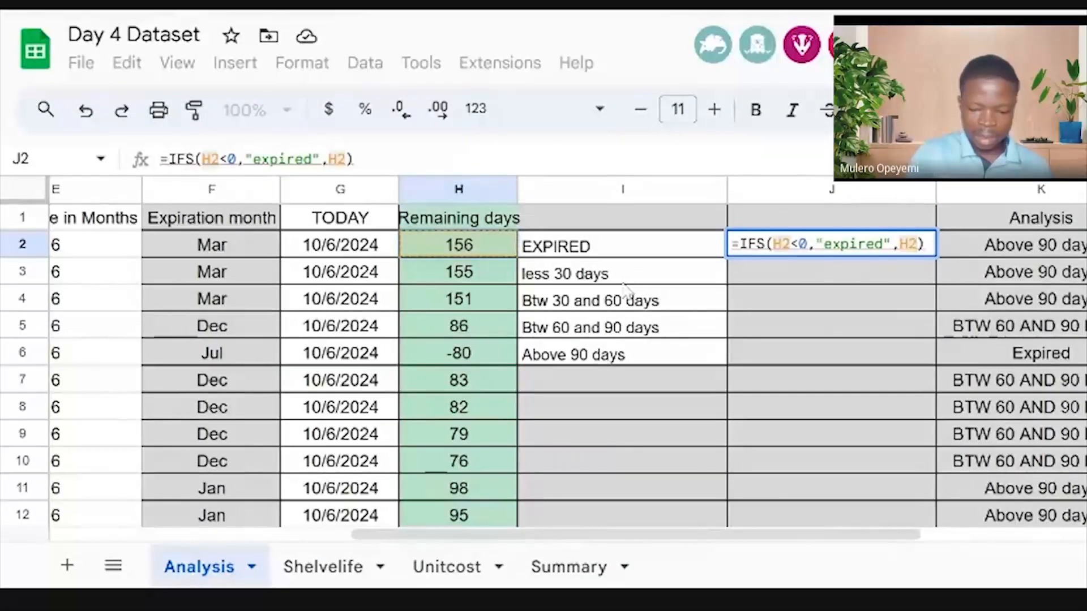
text(<30)
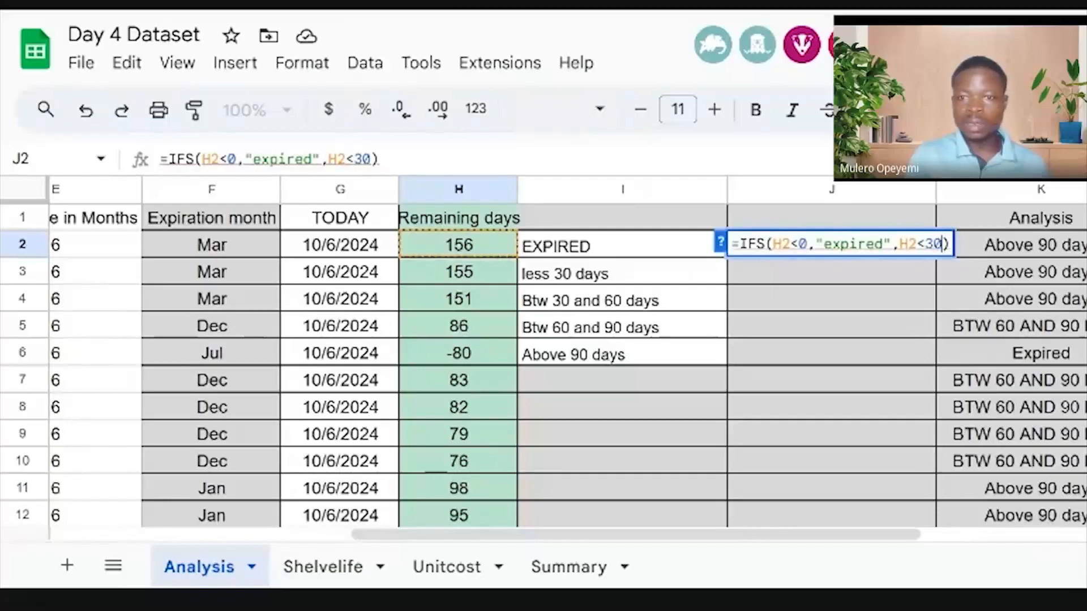
text(,)
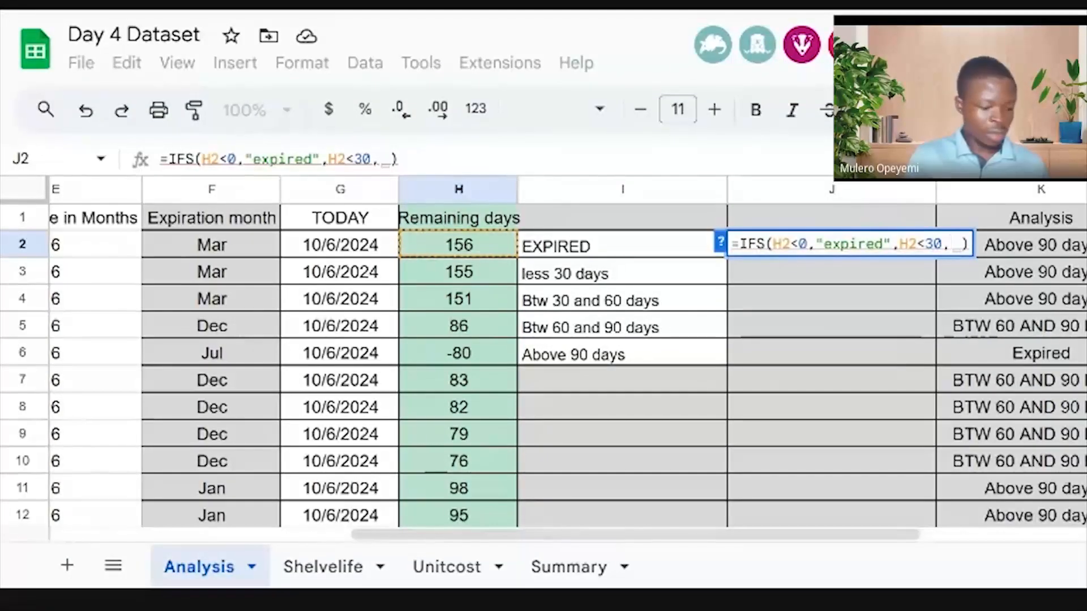
text("")
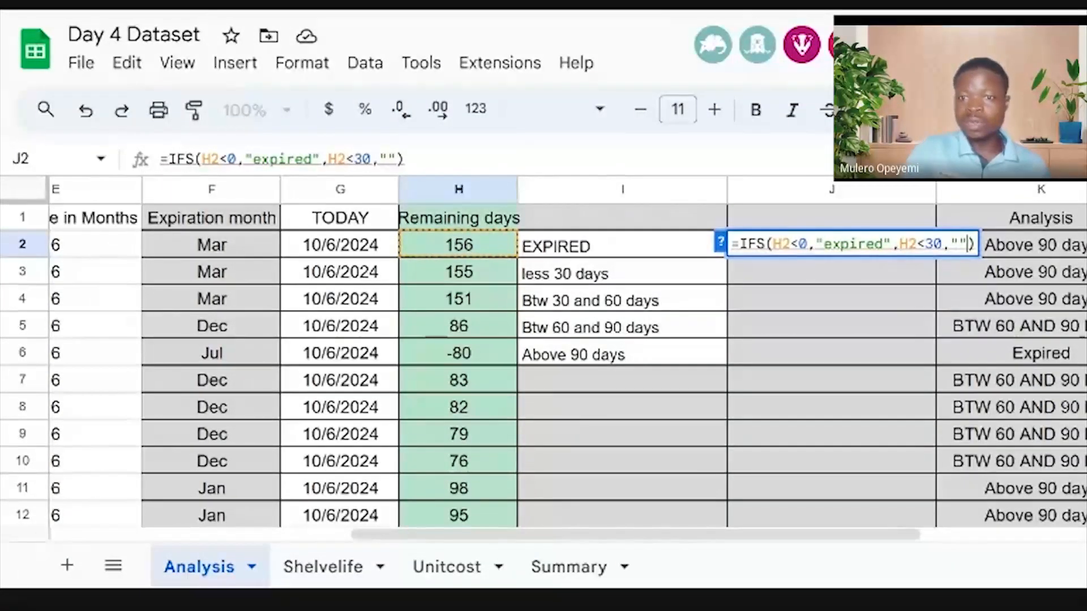
key(Left)
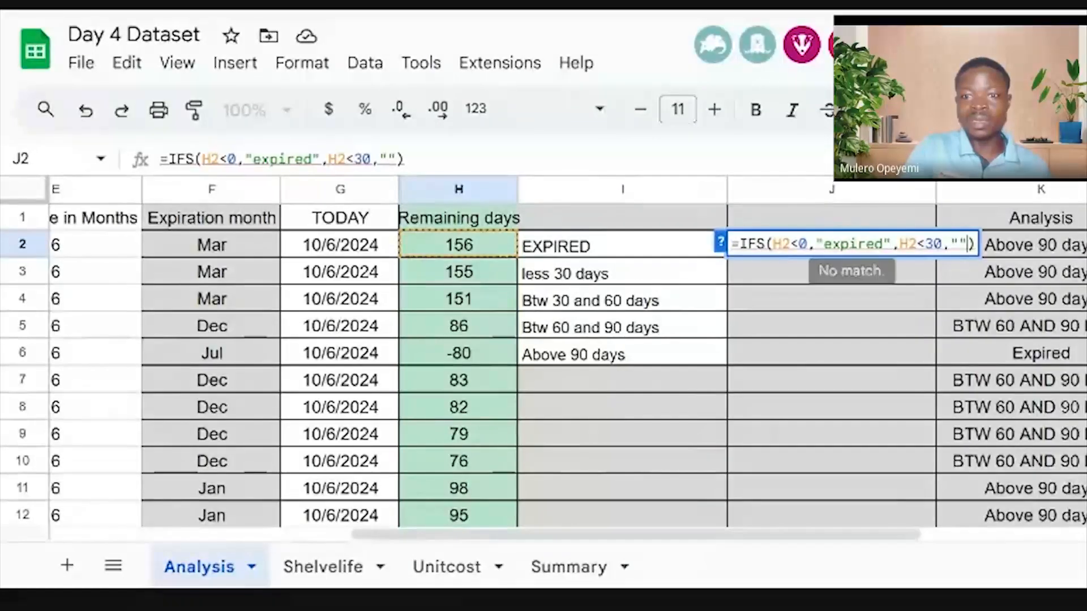
text(less)
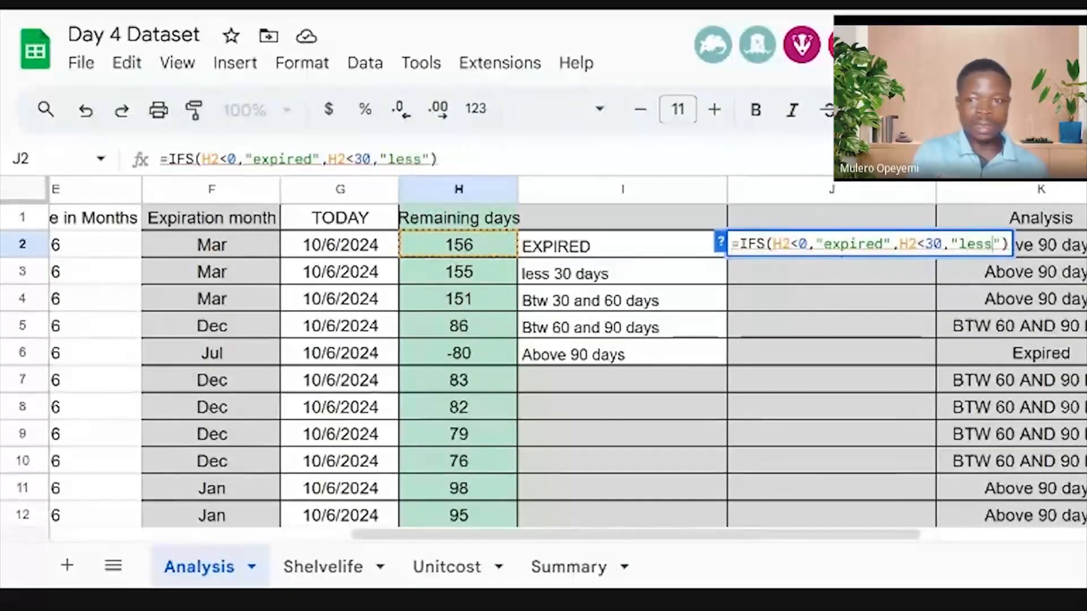
text( than )
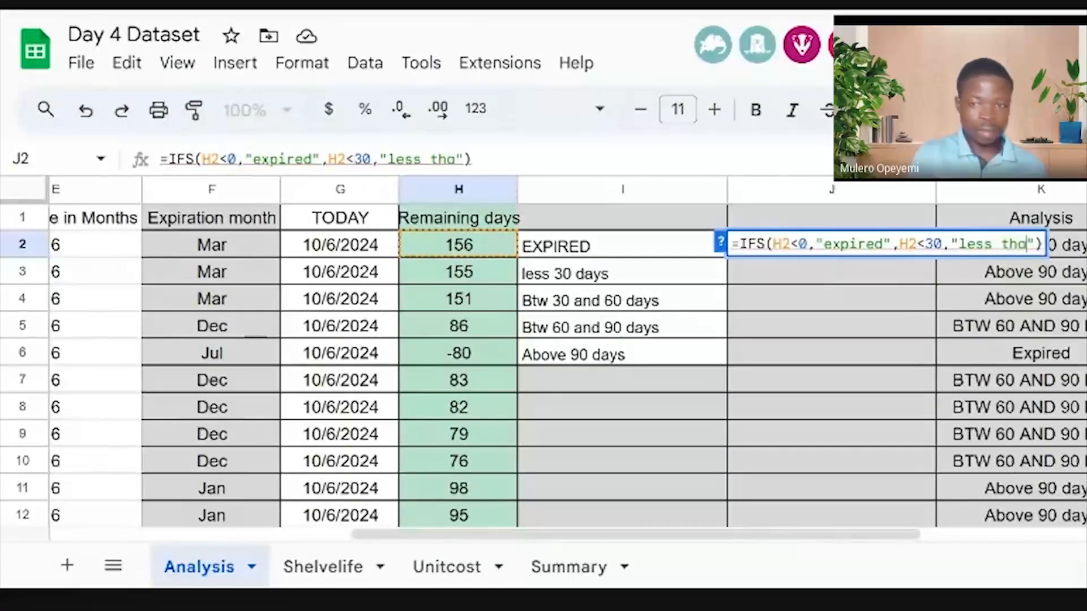
text(30")
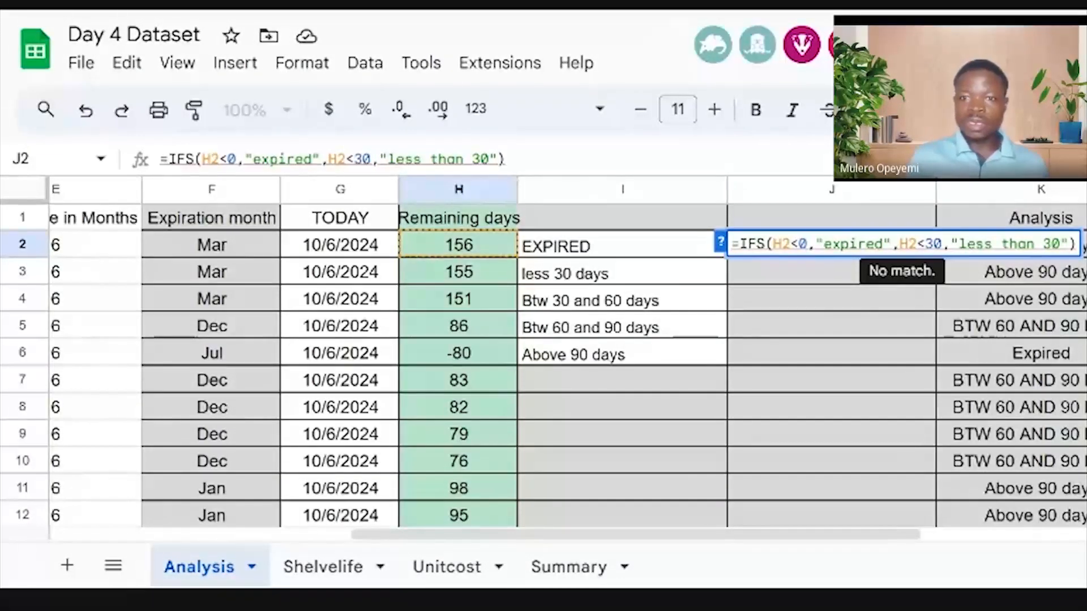
text(,)
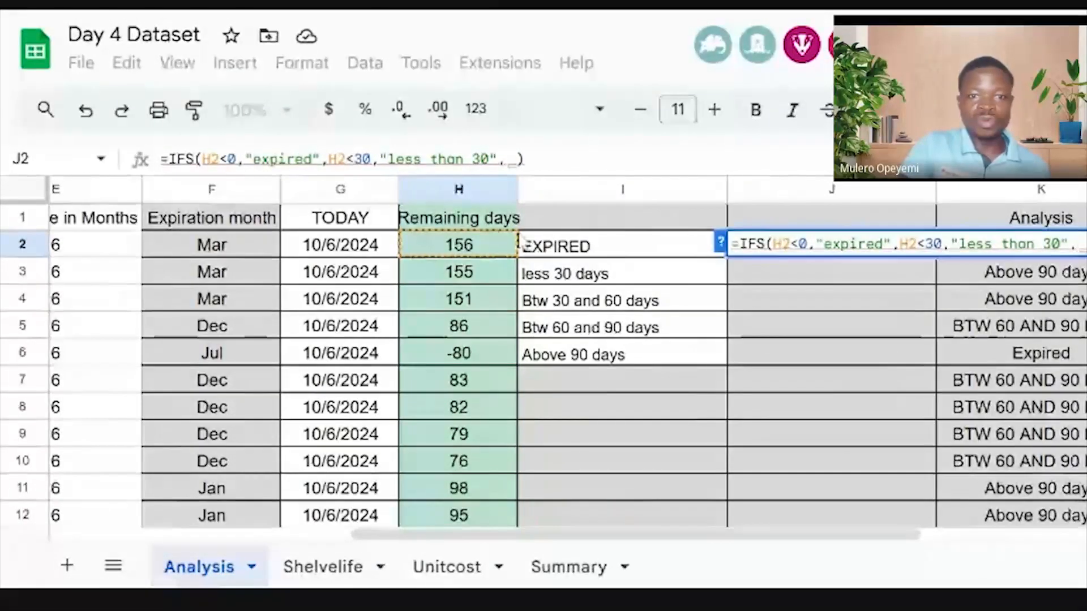
Add H2<60 as the third condition of the J2 IFS formula, with "btw 30 and 60" as its value
click(488, 246)
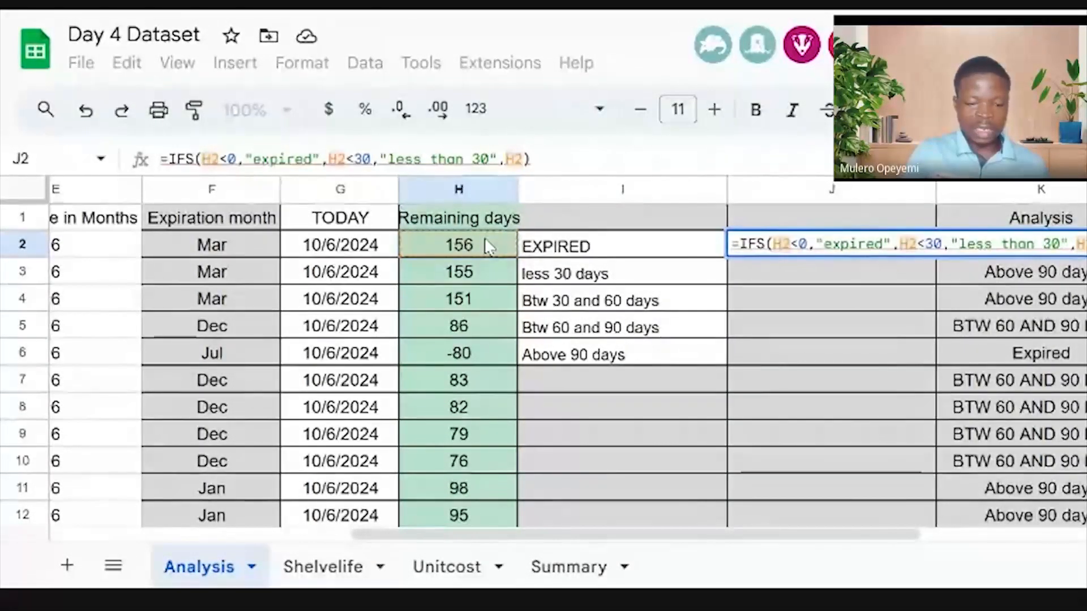
text(<)
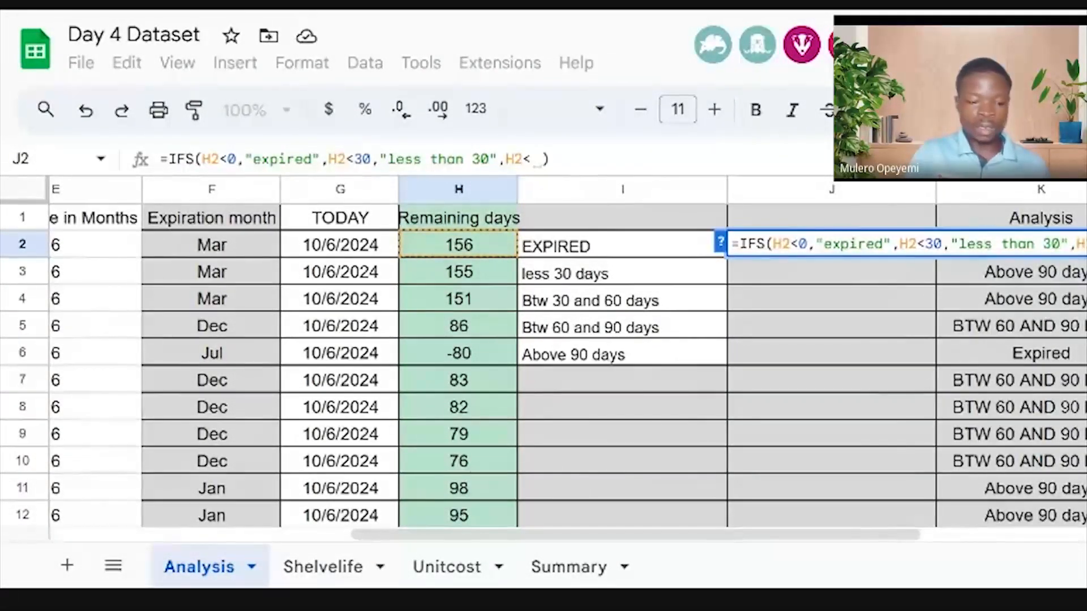
text(60)
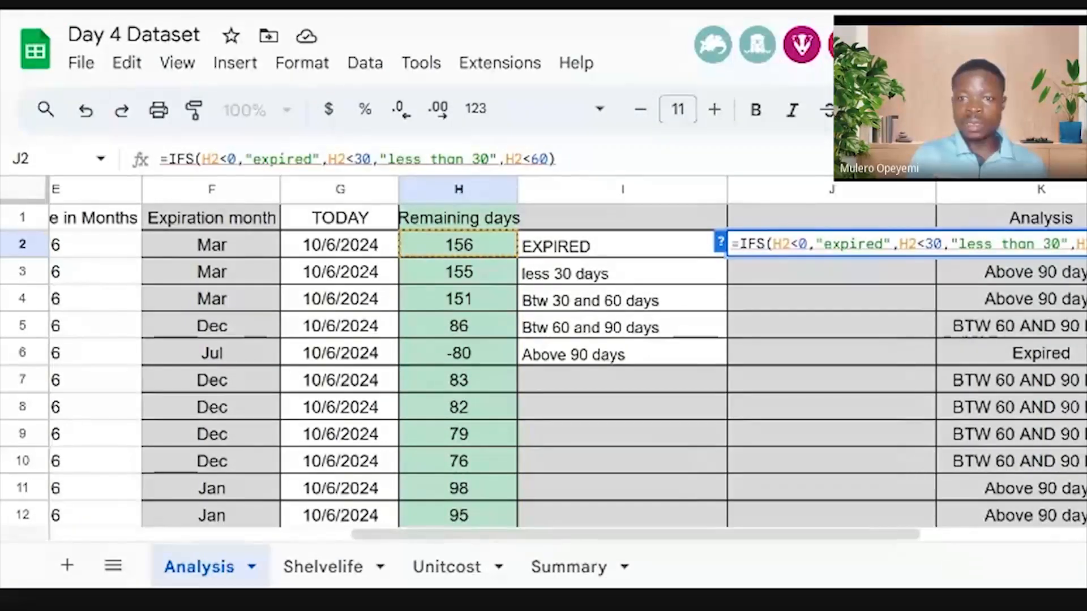
text(, )
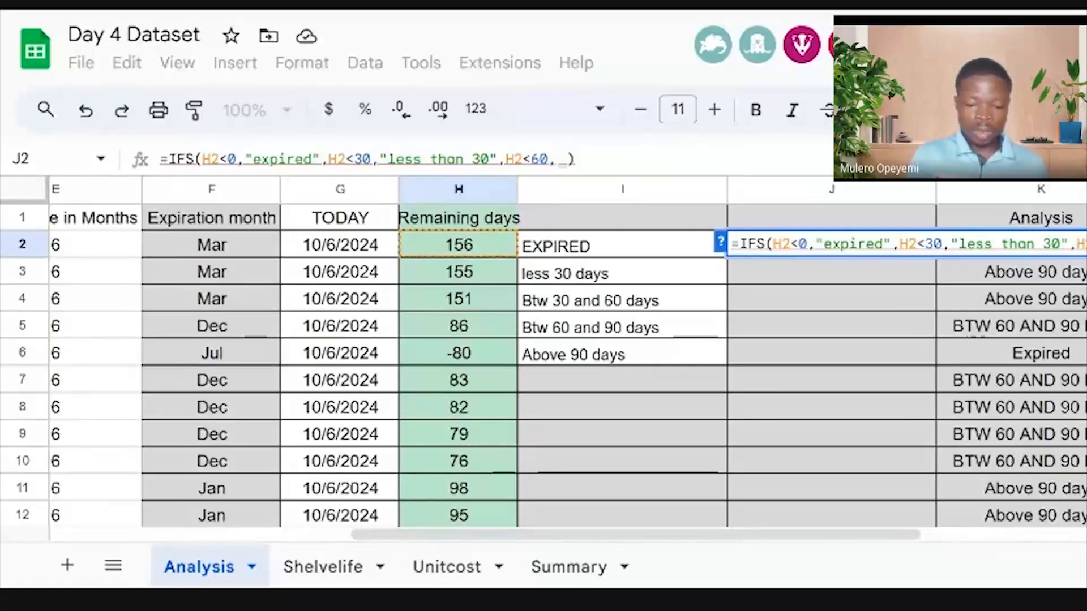
text("")
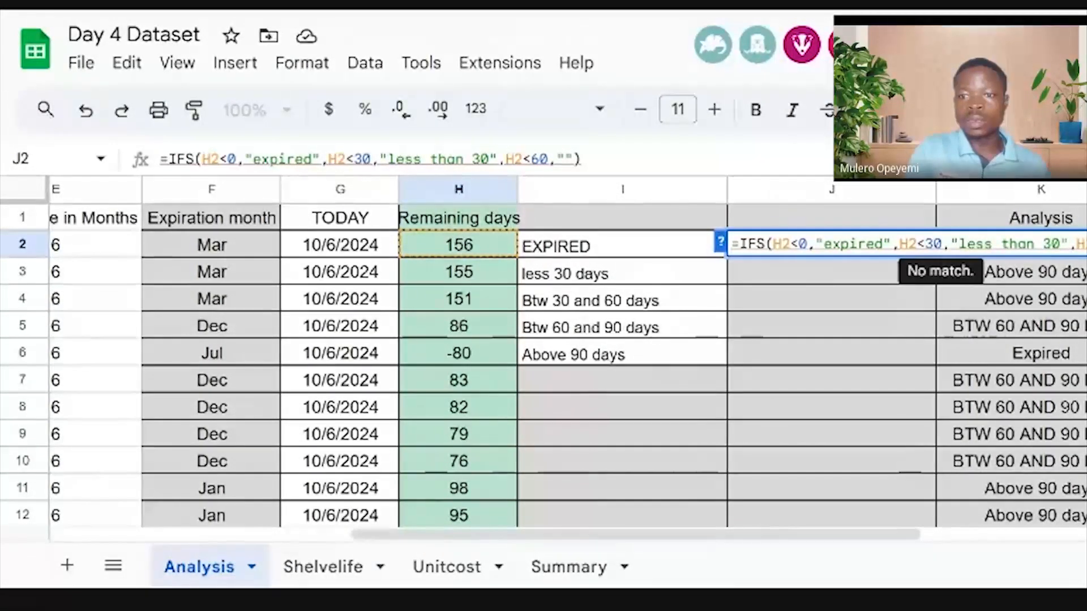
text(bt)
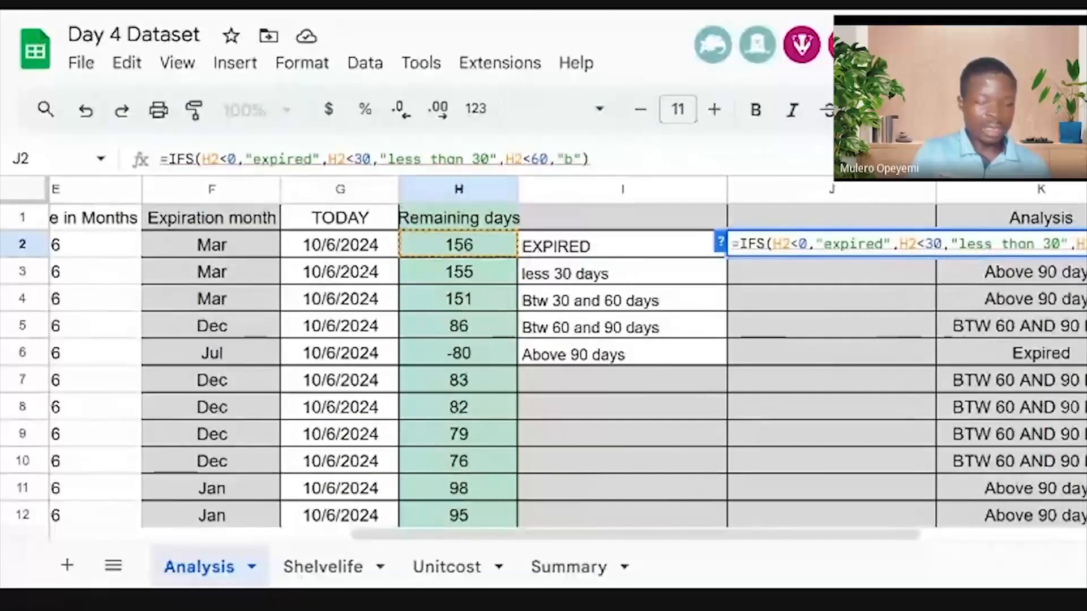
text(w 30)
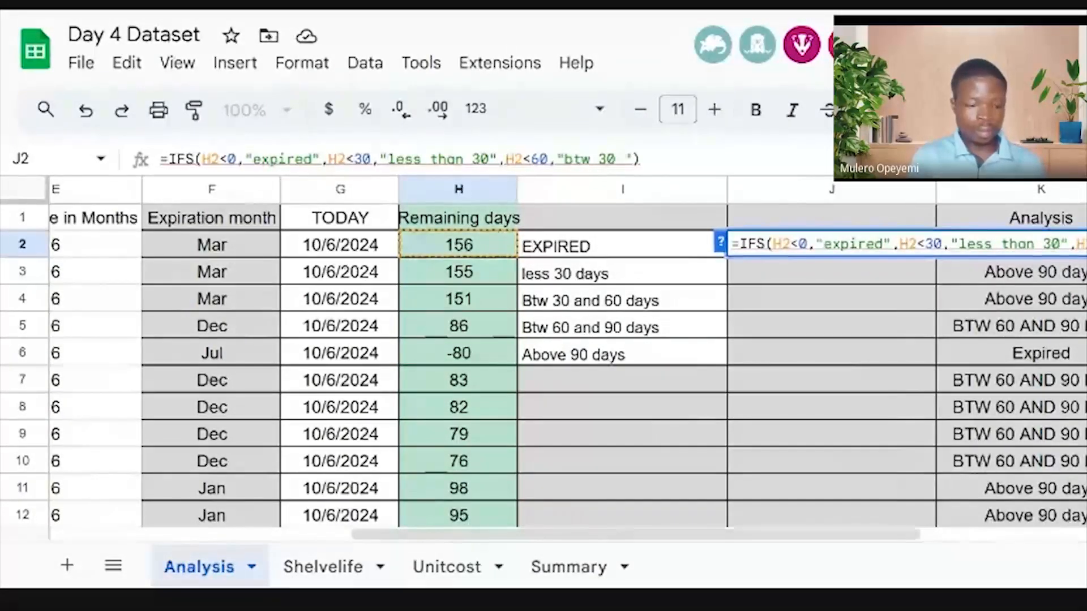
text( and 6)
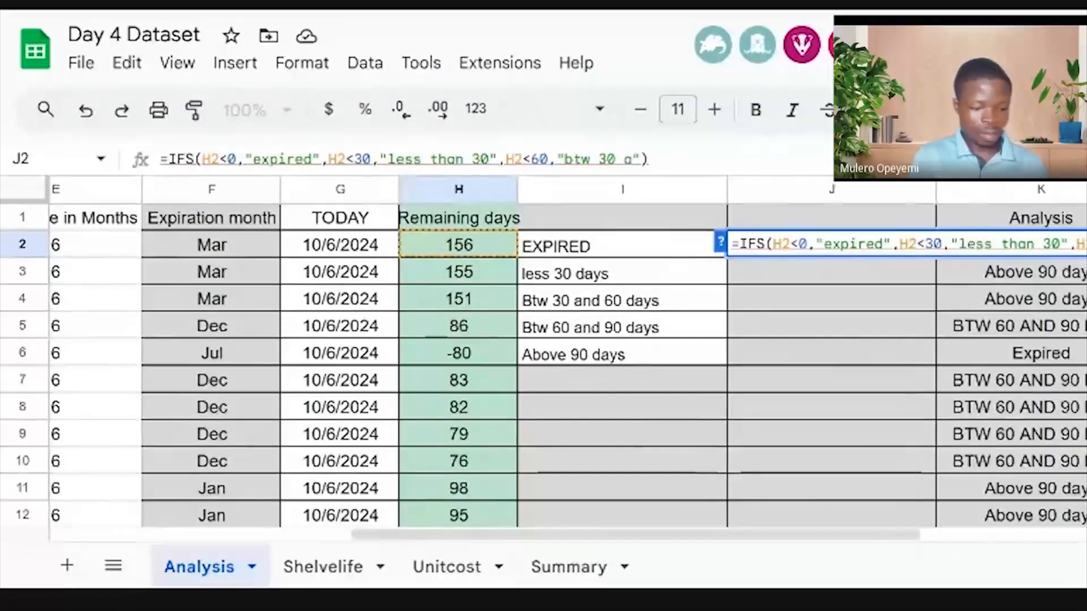
text(0")
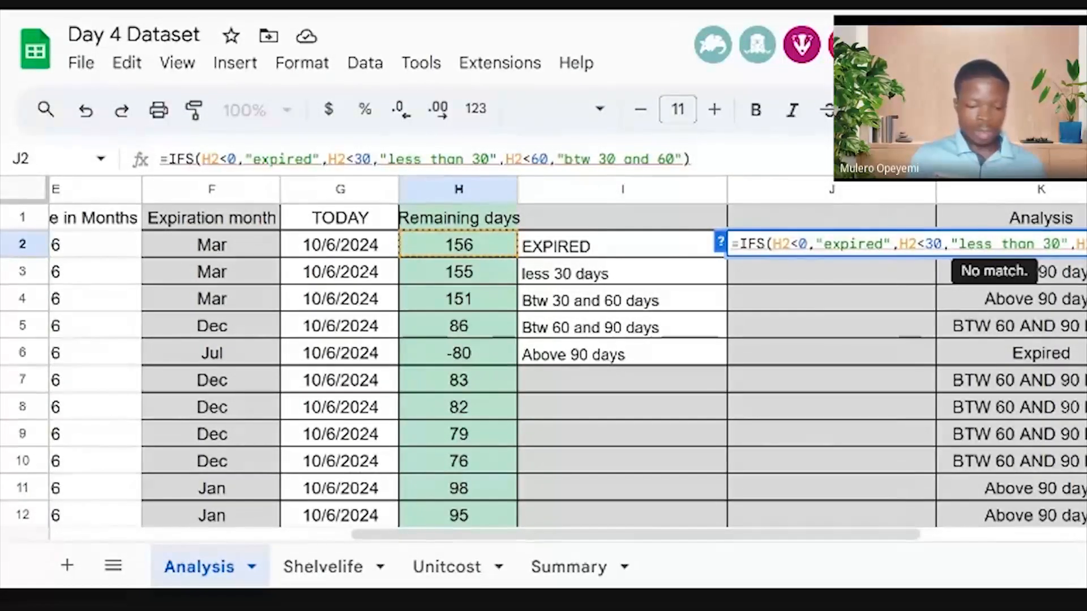
text(,)
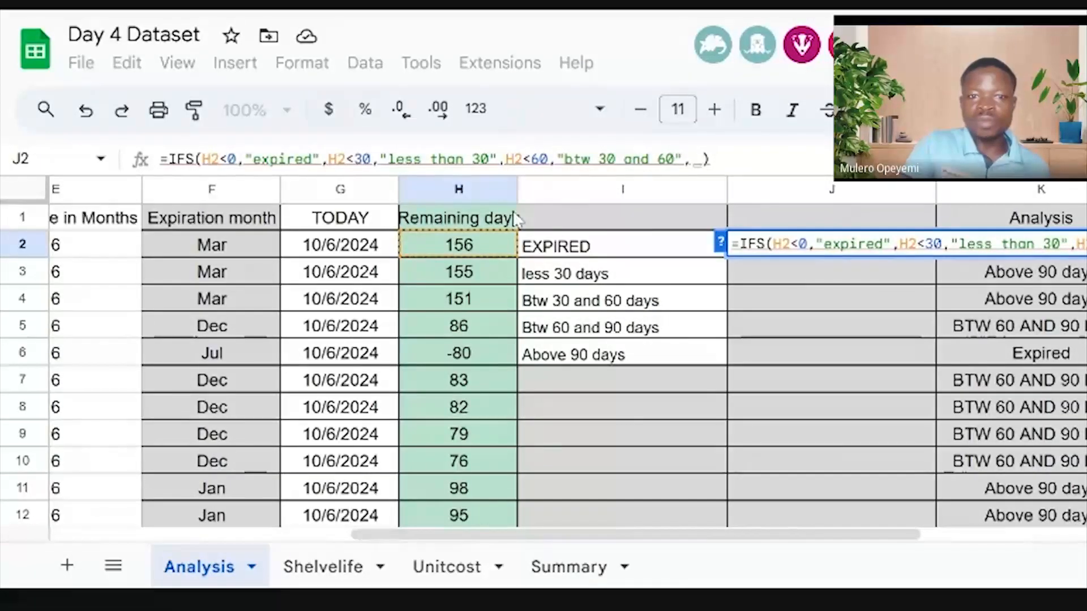
Add H2<90 as the fourth condition of the J2 IFS formula, with "btw 60 and 90" as its value
click(485, 245)
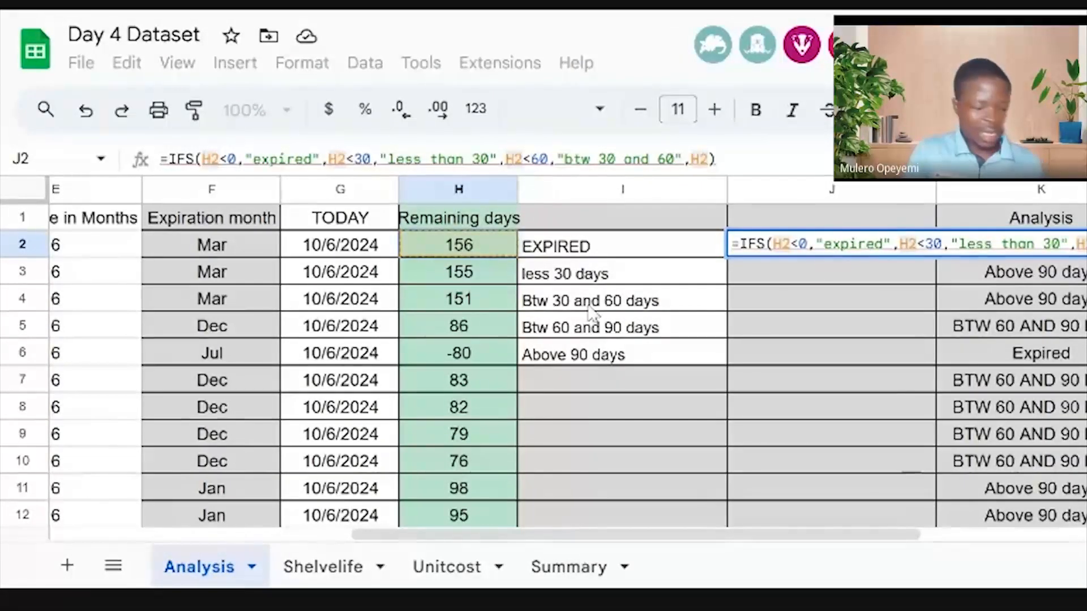
text(<90)
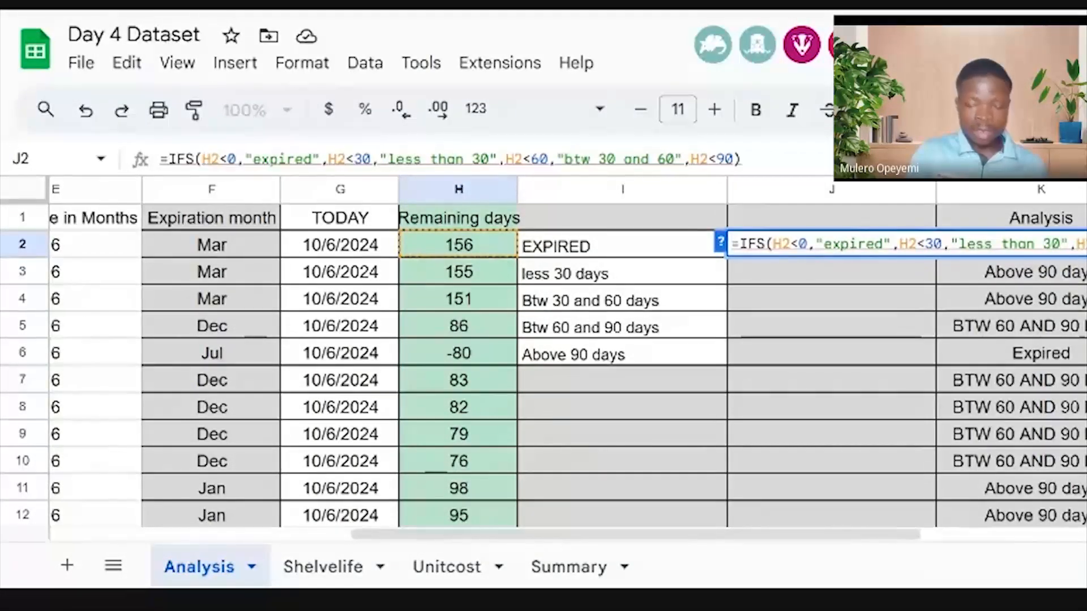
text(,)
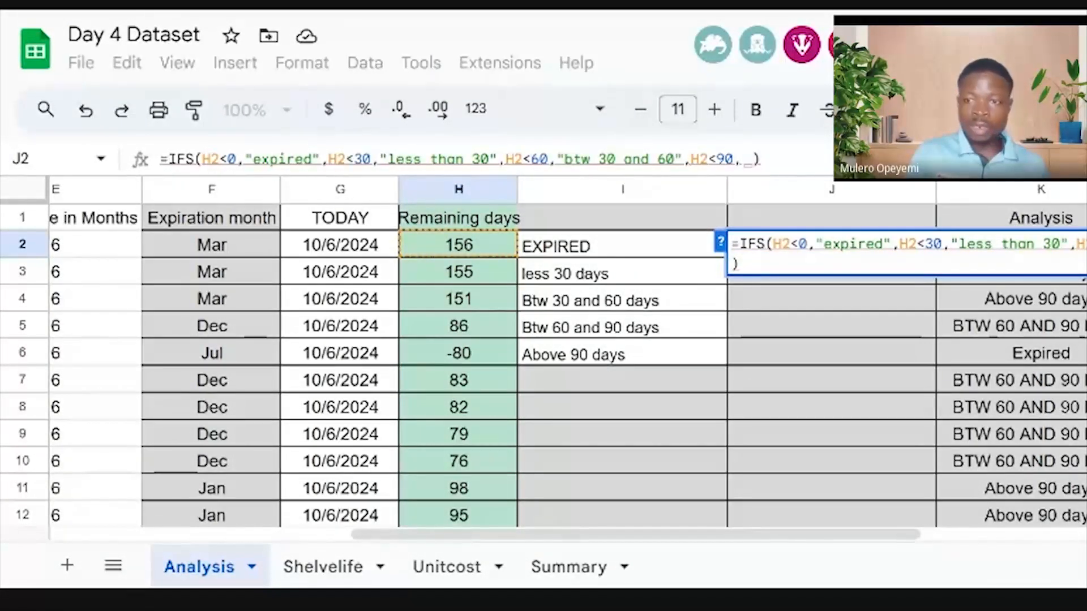
text("")
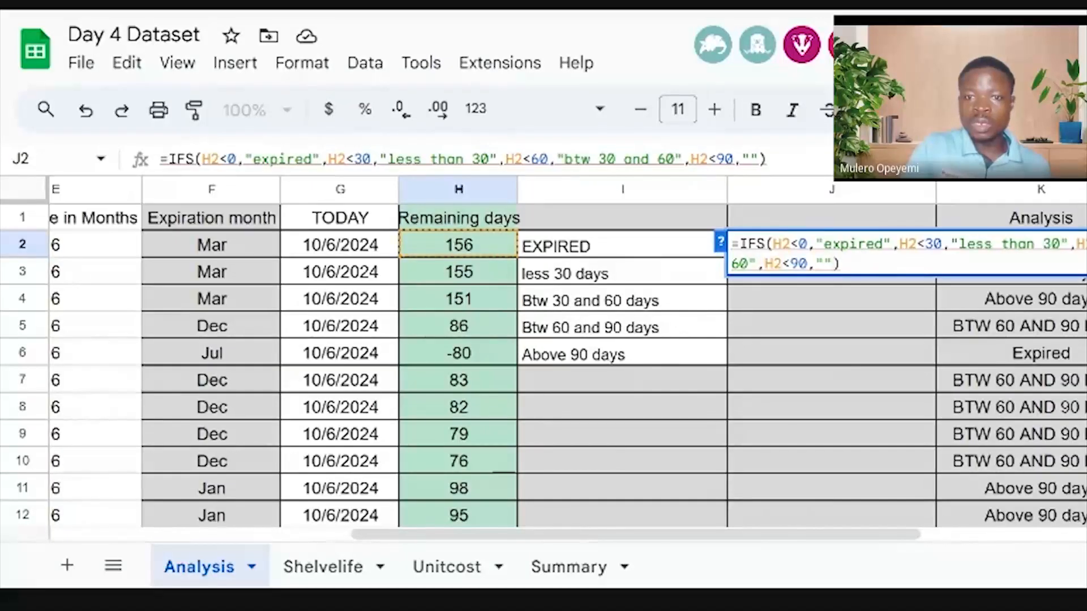
click(824, 264)
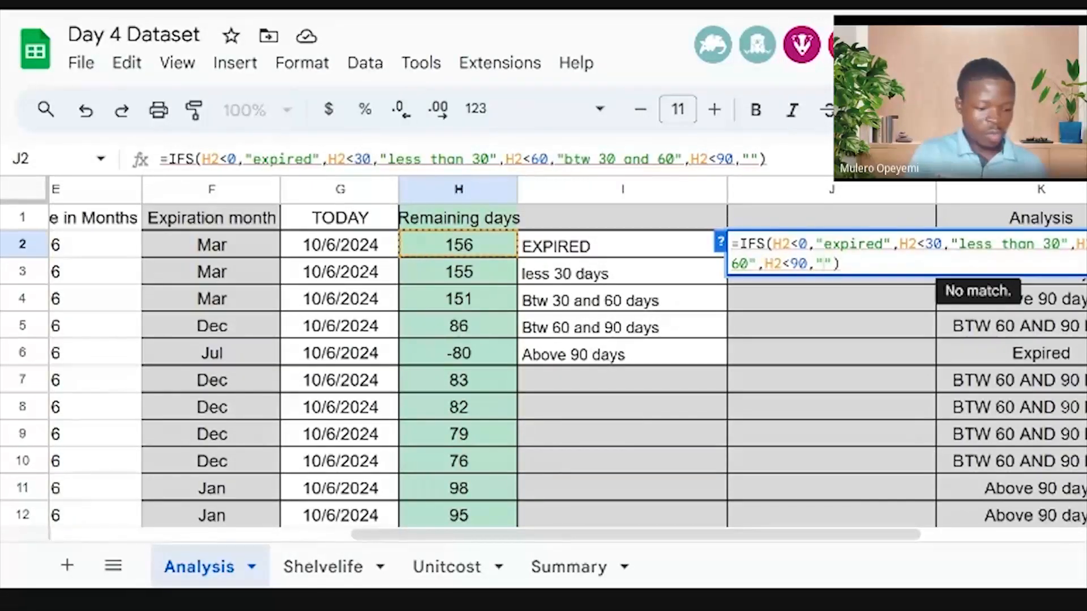
text(btw )
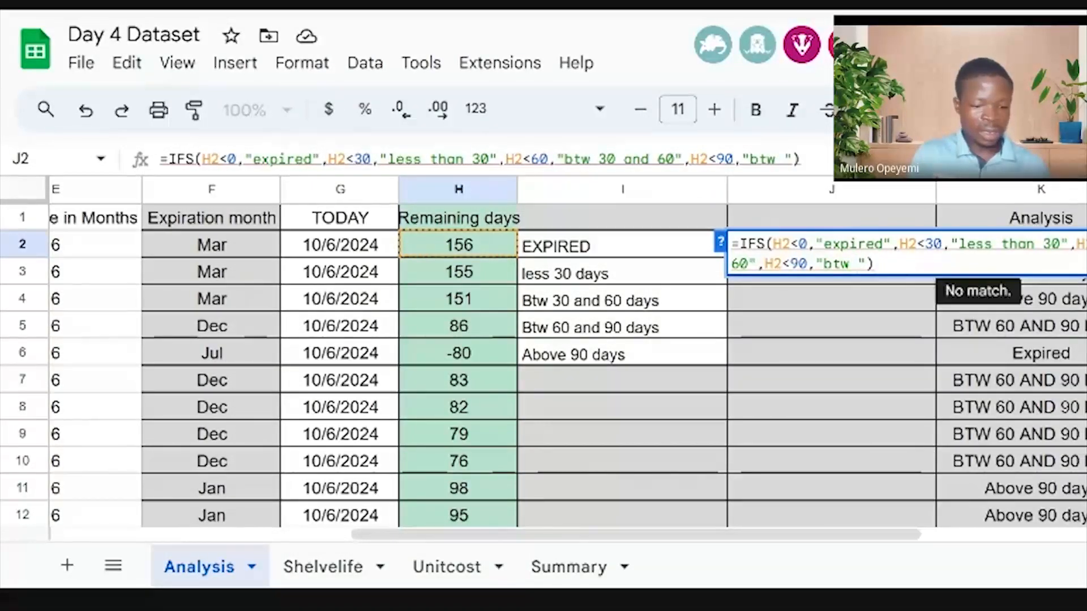
text(60 and)
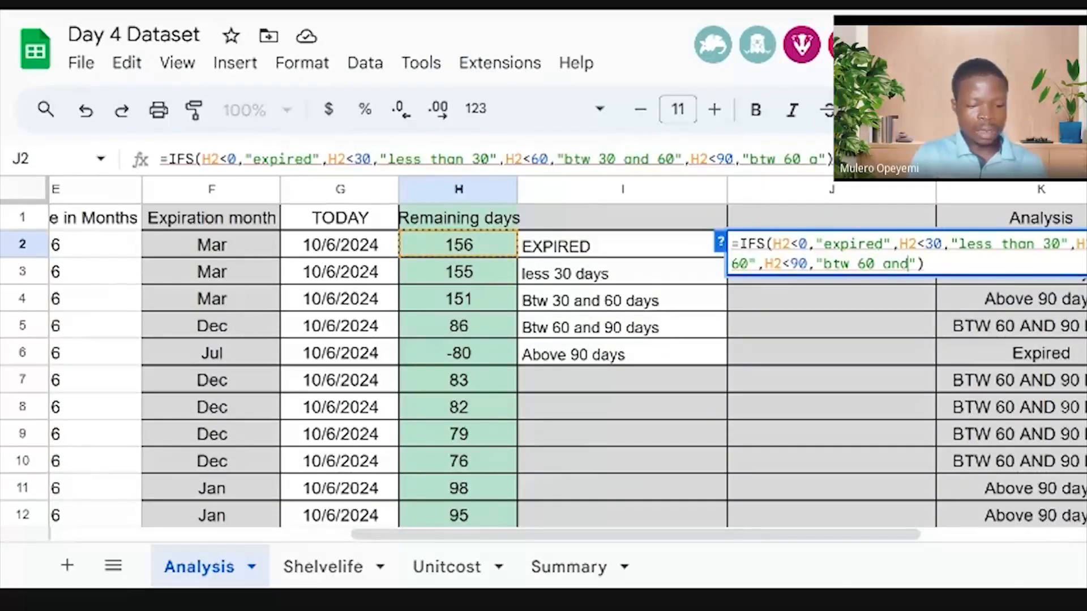
text( 90)
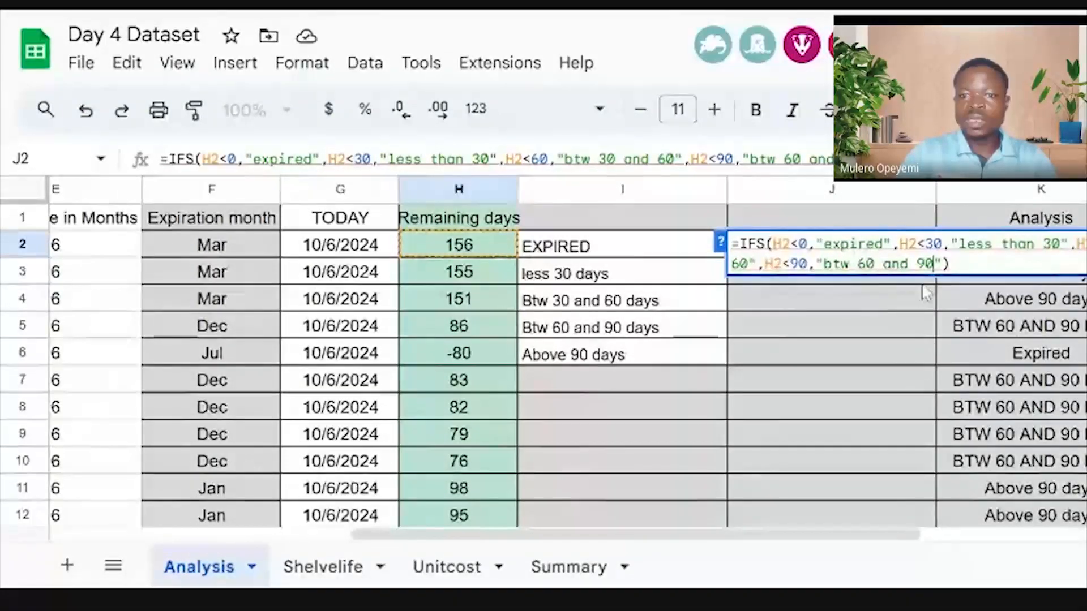
click(942, 265)
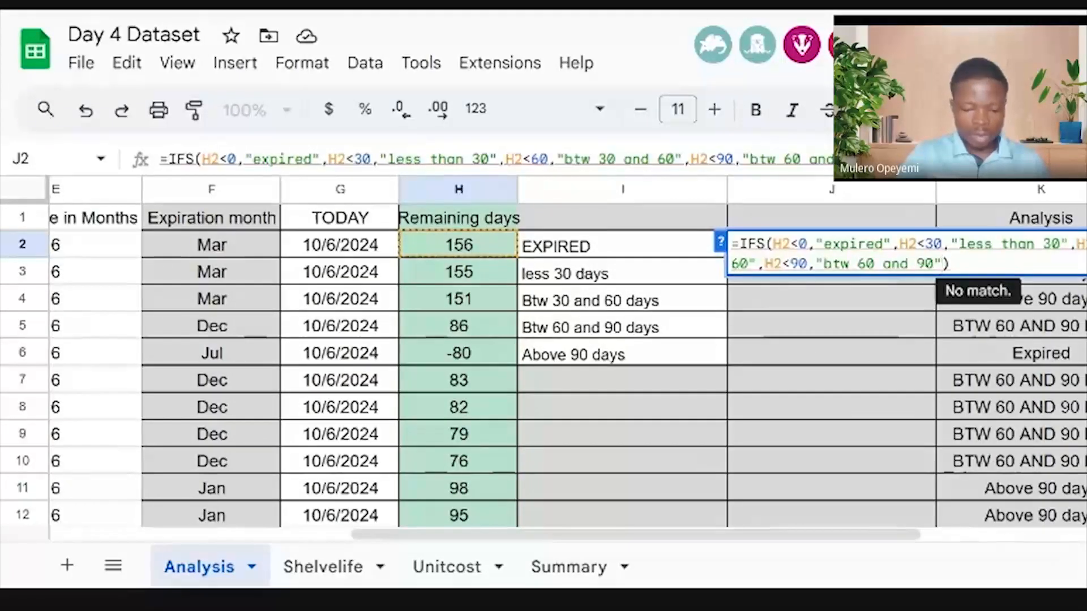
Complete the J2 IFS formula with true as the final condition and "greater than 90 days" as its value, and commit it
text(,)
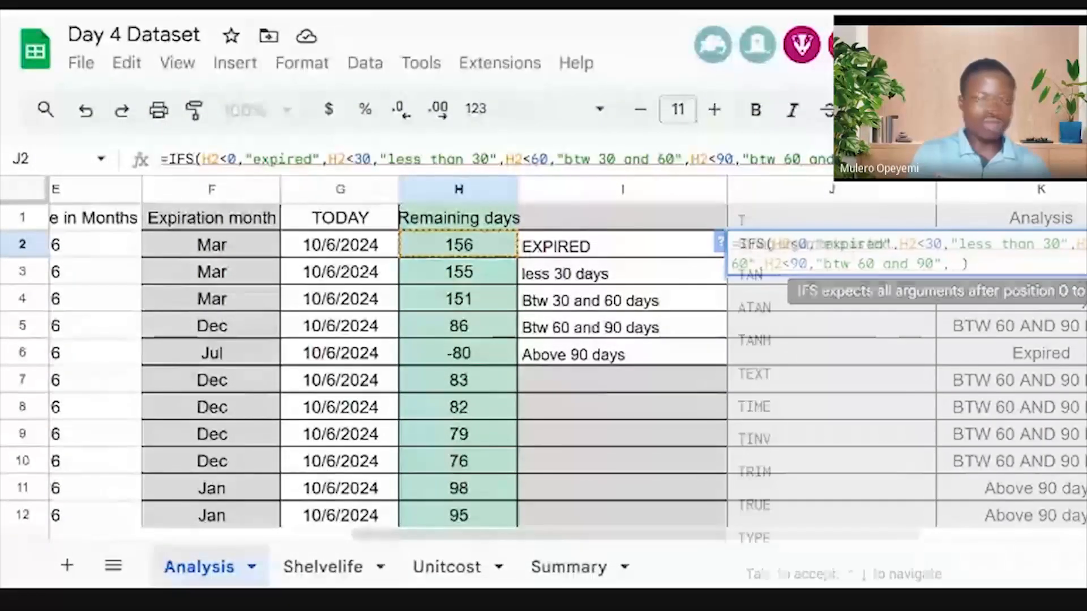
text(r)
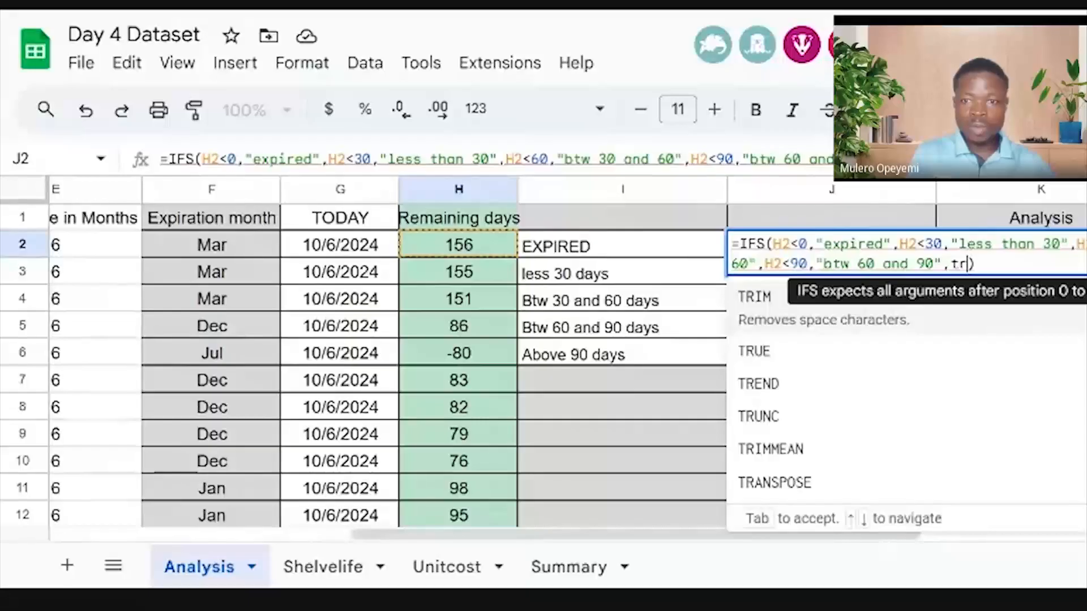
text(ue, )
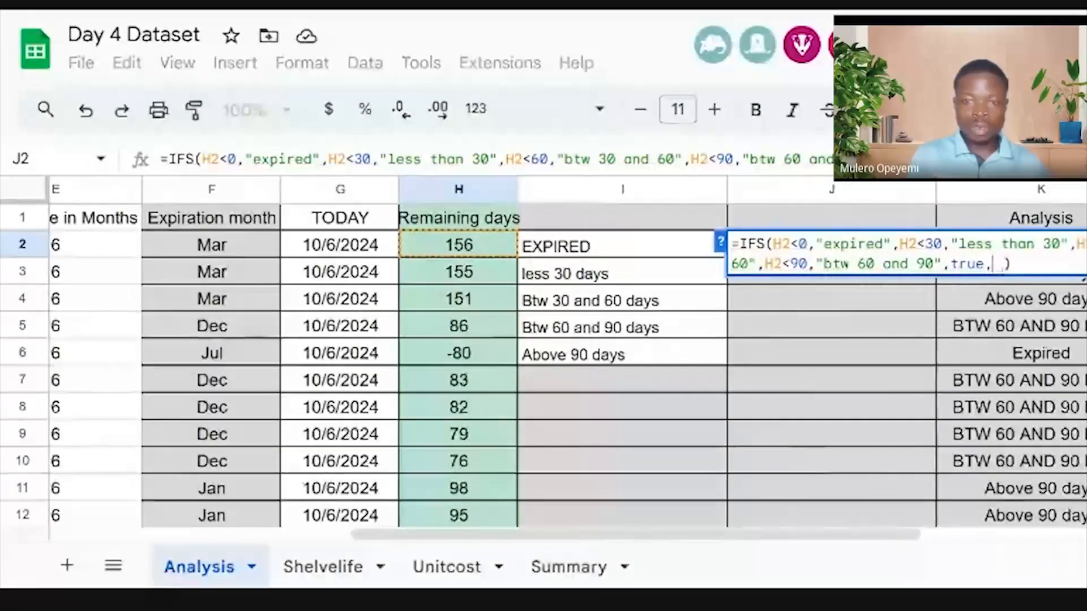
text("")
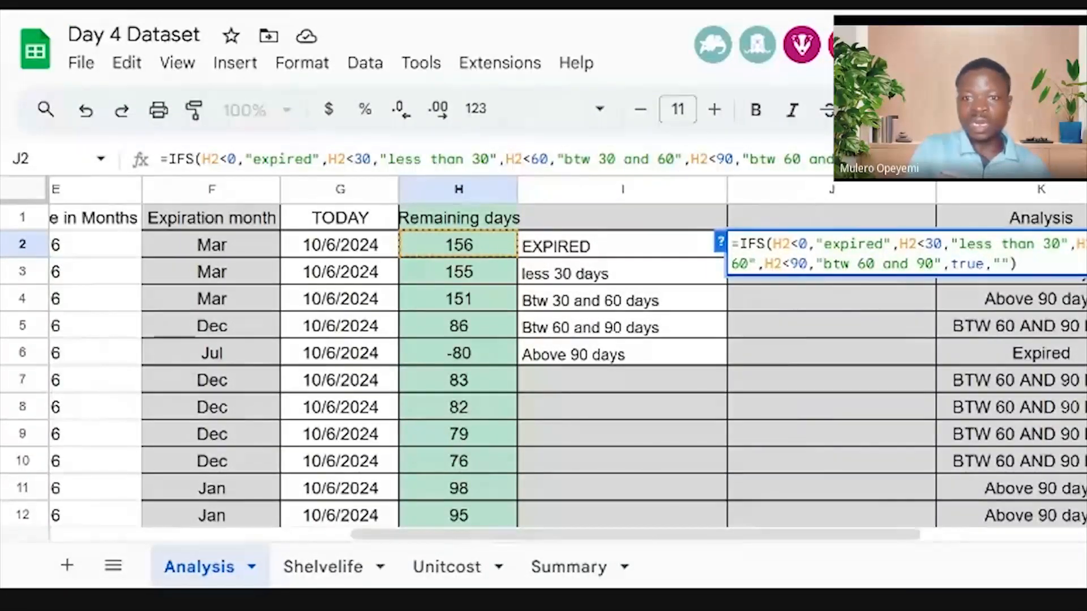
key(Left)
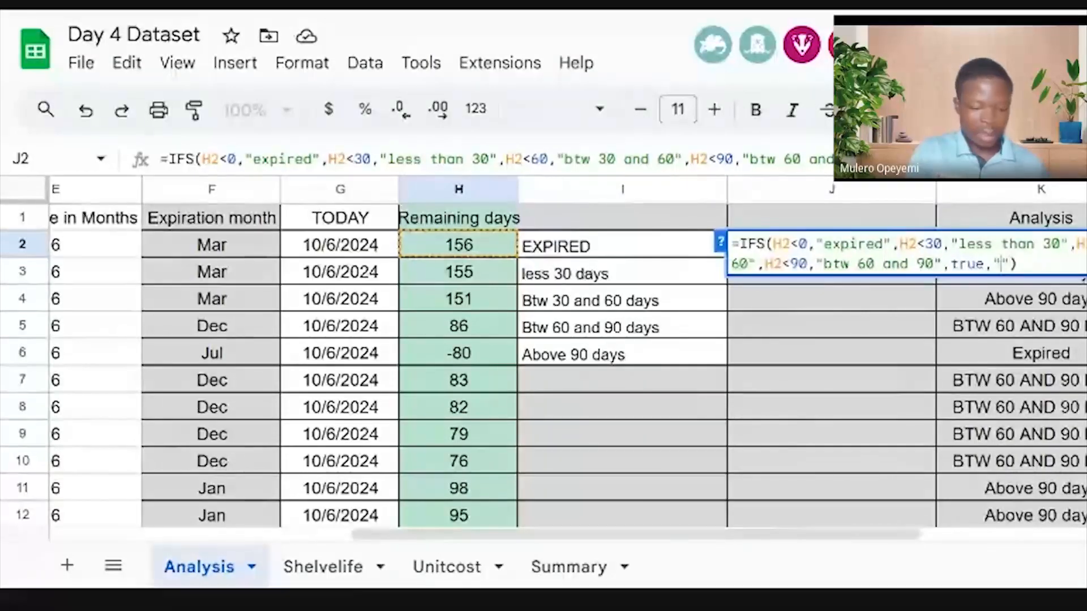
text(greater)
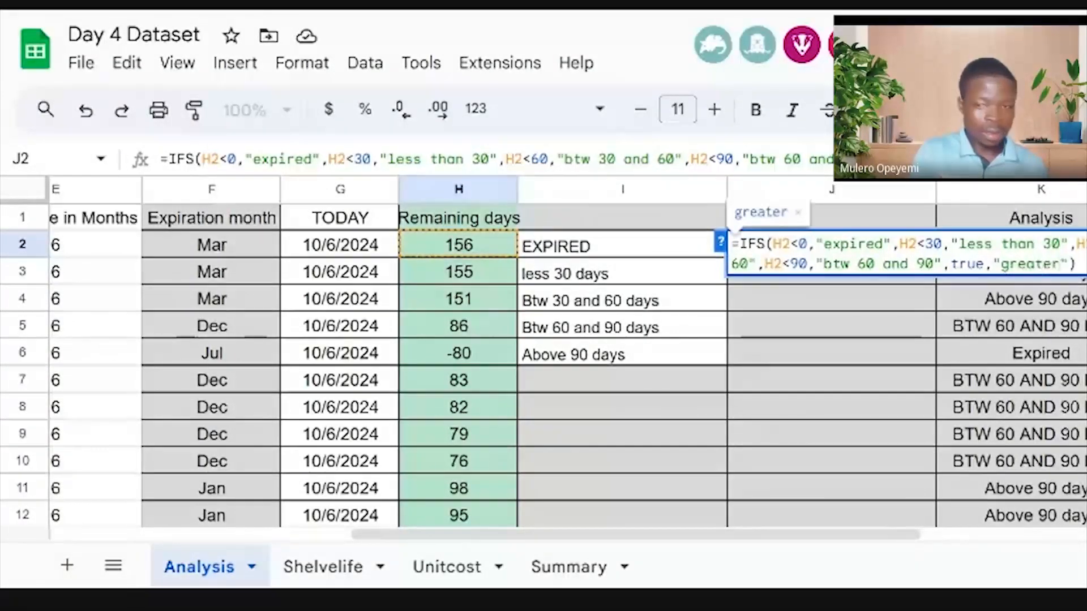
text( th)
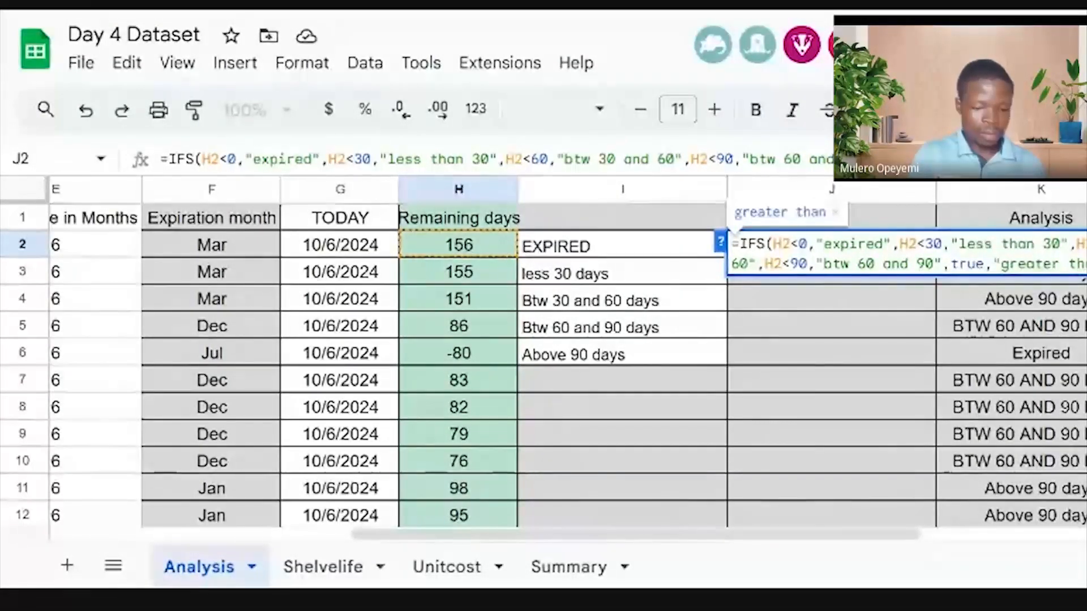
text(an 90 days)
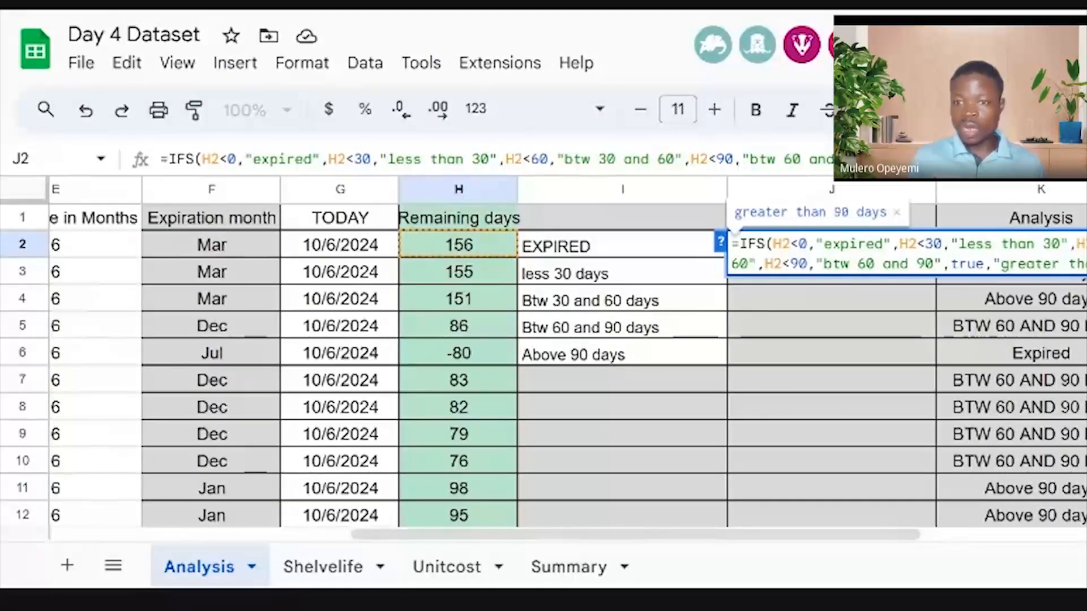
key(Return)
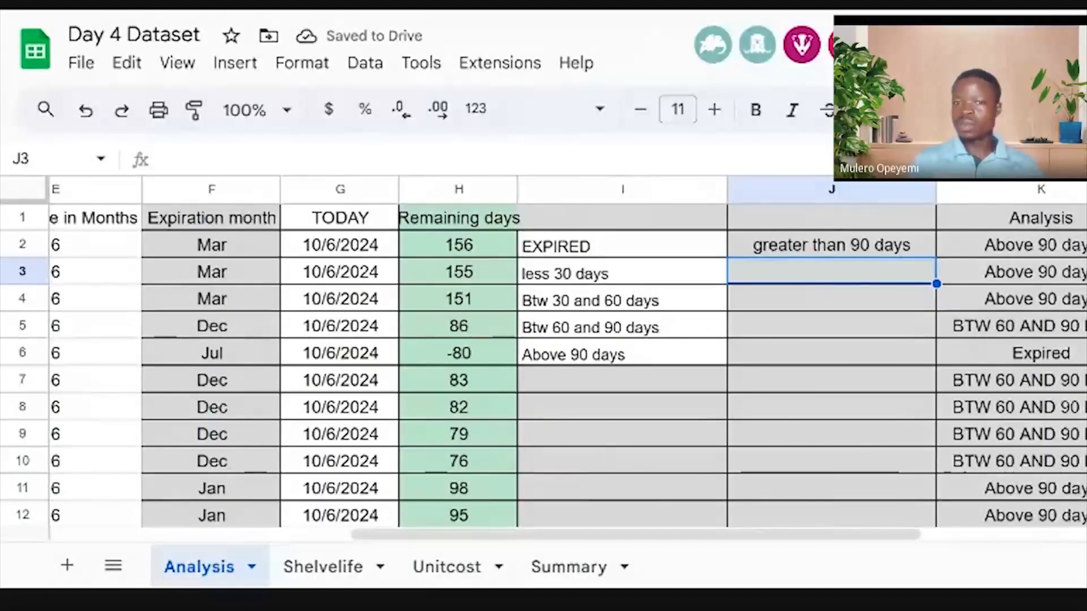
Fill the J2 IFS formula down column J through row 6
click(880, 248)
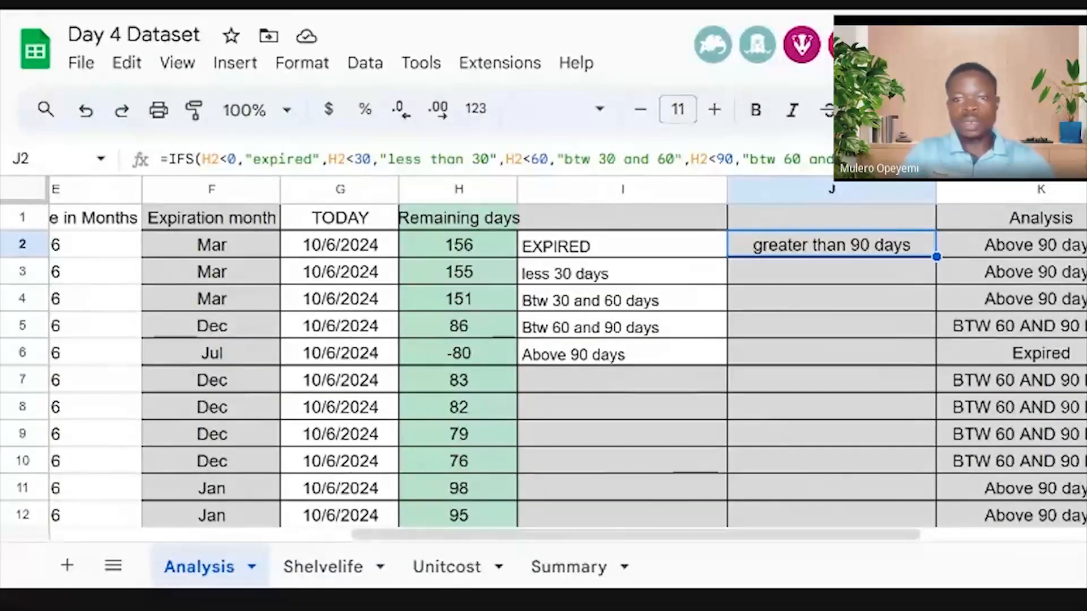
double_click(936, 257)
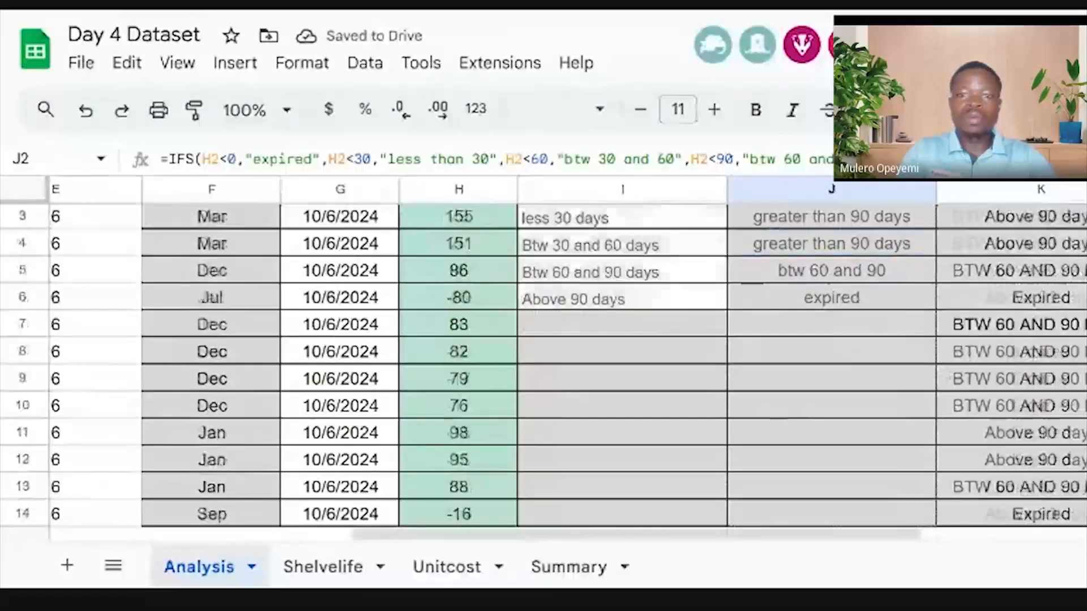
Look down the rows of the Analysis sheet to check how far column J is filled and where the data ends
scroll(544, 362, down, 15)
scroll(543, 362, down, 20)
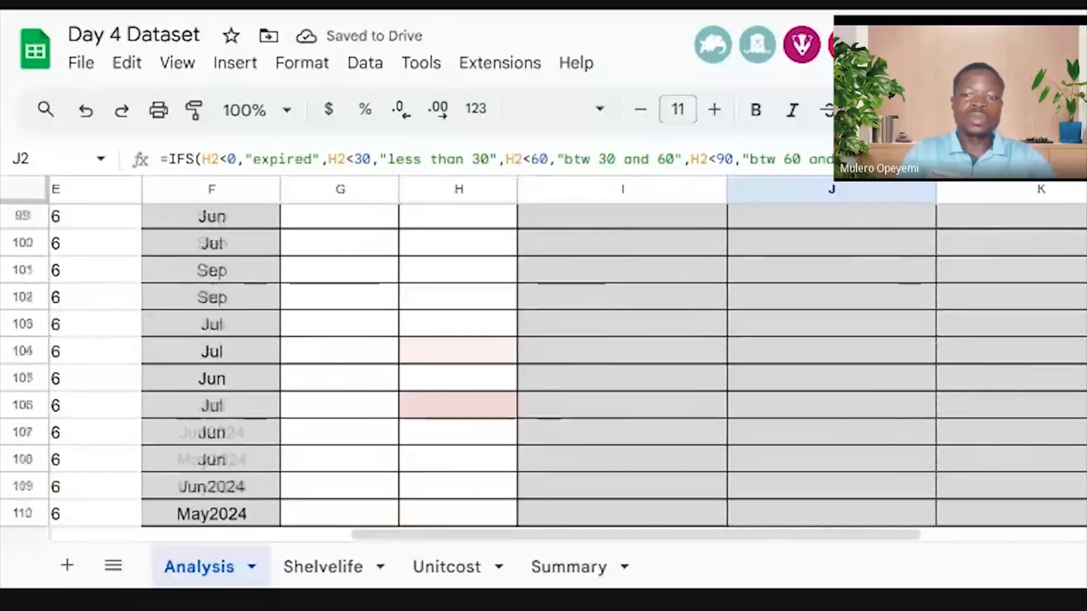
scroll(544, 363, down, 20)
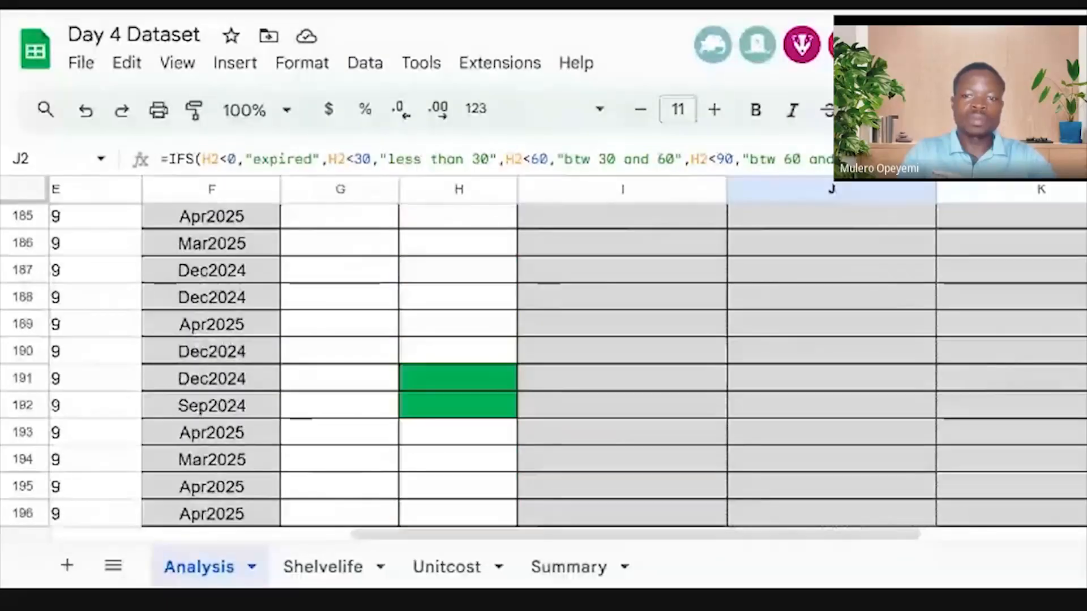
scroll(543, 362, down, 20)
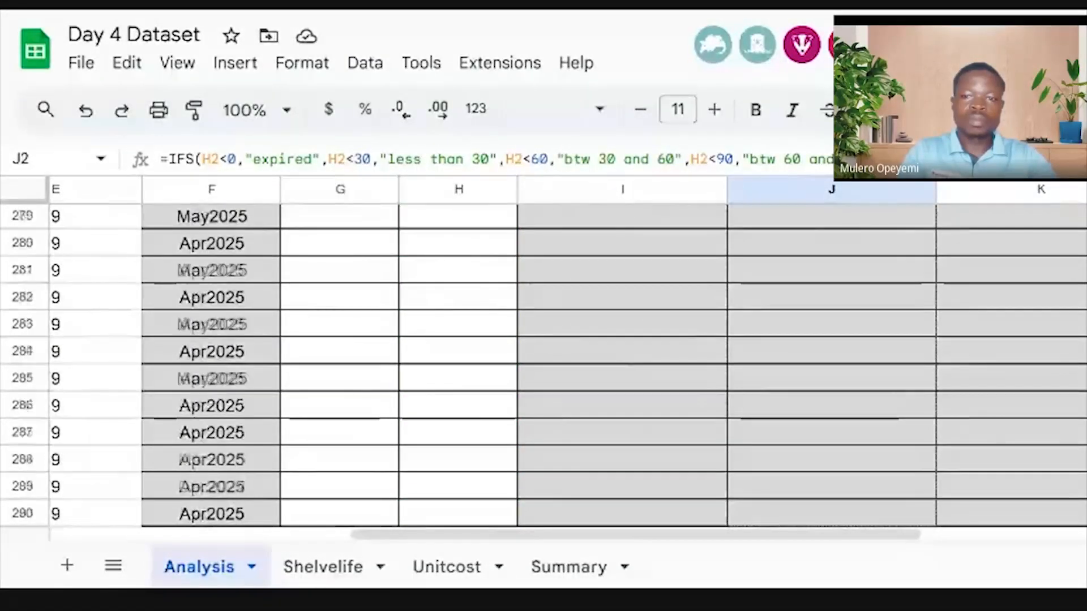
scroll(544, 363, down, 20)
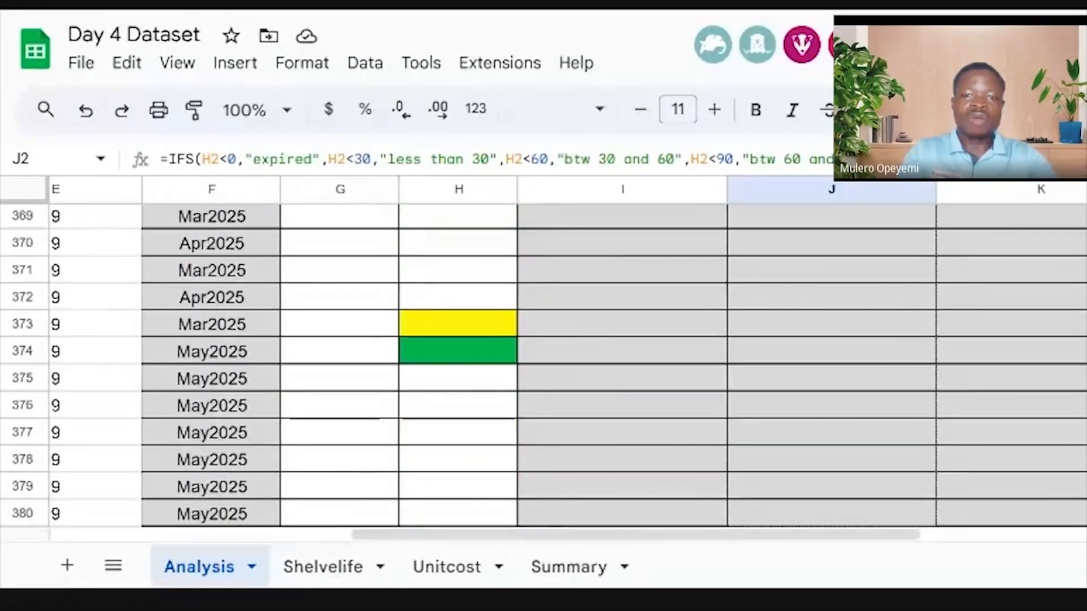
scroll(543, 362, down, 4)
scroll(543, 362, down, 20)
scroll(543, 362, down, 20)
scroll(544, 362, down, 20)
scroll(543, 362, down, 20)
scroll(543, 362, down, 20)
scroll(958, 449, down, 3)
scroll(922, 272, up, 2)
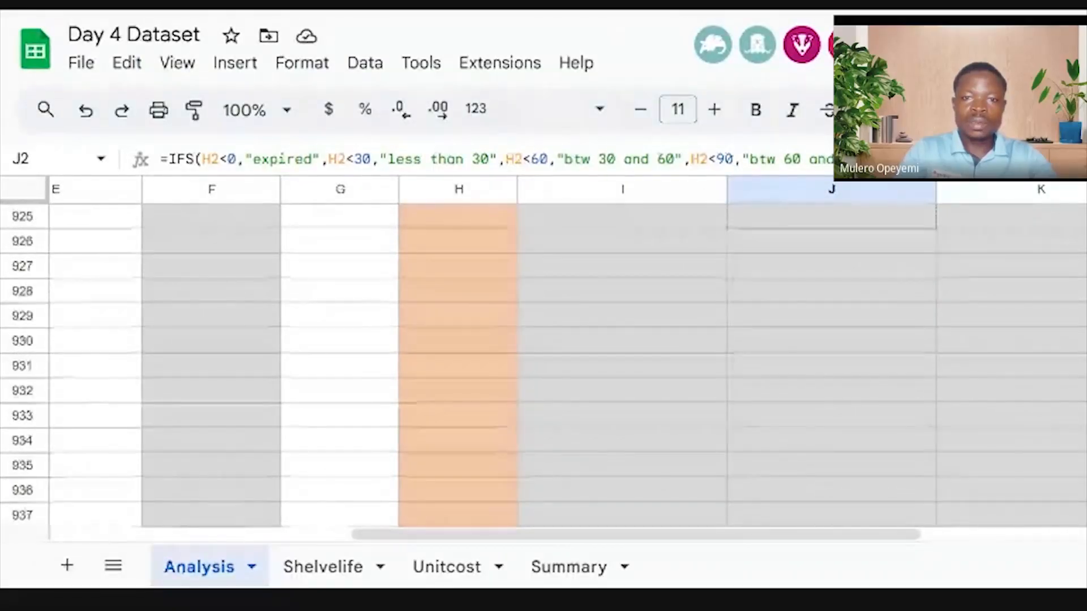
Fill the J2 IFS formula down column J to the last data row, 913
scroll(876, 480, up, 8)
scroll(876, 505, down, 3)
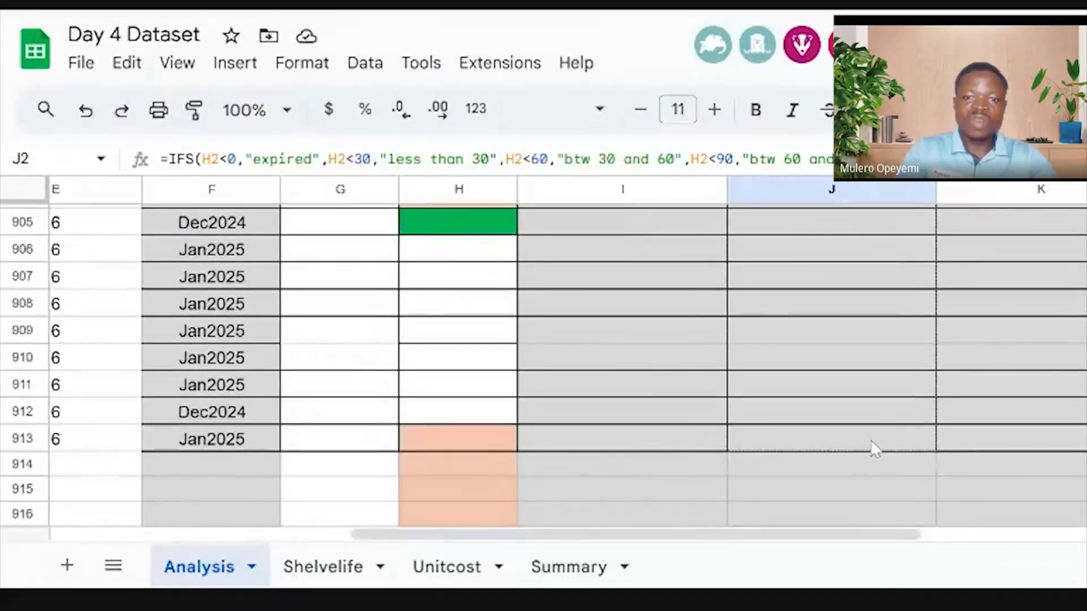
drag(872, 461, 875, 453)
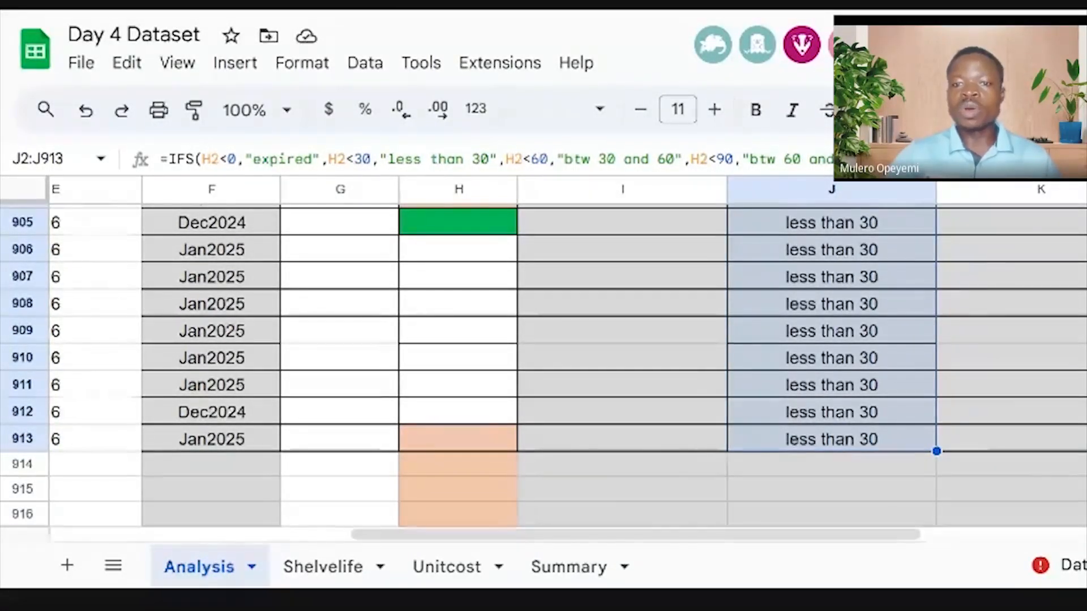
Look through the filled classifications in column J from the last data row back up to the header row
click(832, 330)
click(842, 311)
key(Up)
key(Up)
key(Up)
key(Up)
key(Up)
key(Up)
key(Up)
key(Up)
key(Up)
key(Up)
key(Up)
key(Up)
key(Up)
key(Up)
key(Up)
key(Up)
key(Up)
key(Up)
key(Up)
key(Up)
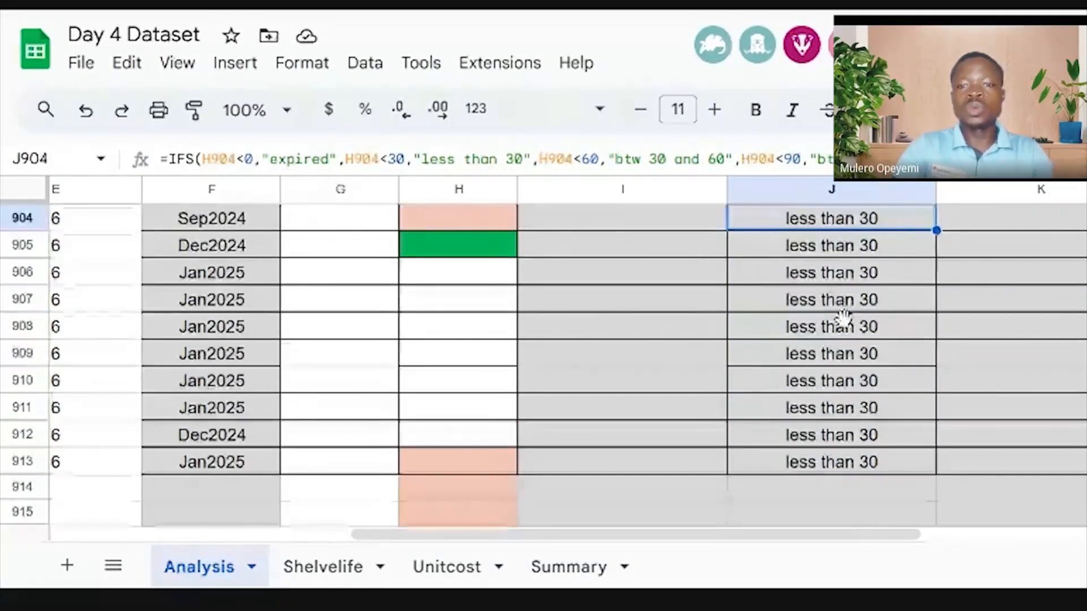
key(Up)
key(Up)
key(Up)
key(Up)
key(Up)
key(Up)
key(Up)
key(Up)
key(Up)
key(Up)
key(Up)
key(Up)
key(Up)
key(Up)
key(Up)
key(Up)
key(Up)
key(Up)
key(Up)
key(Up)
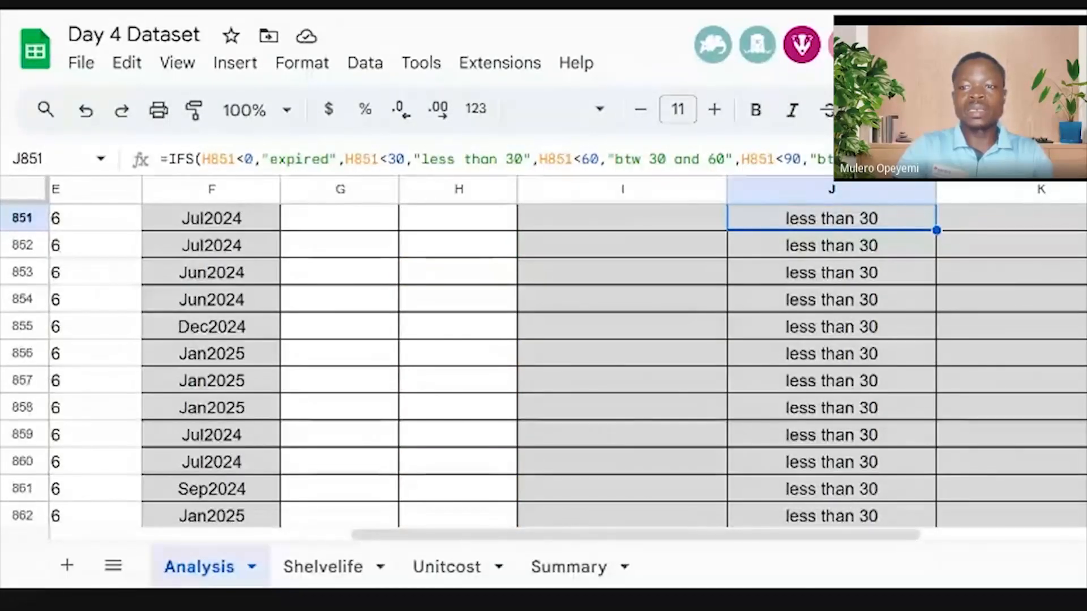
scroll(847, 392, up, 20)
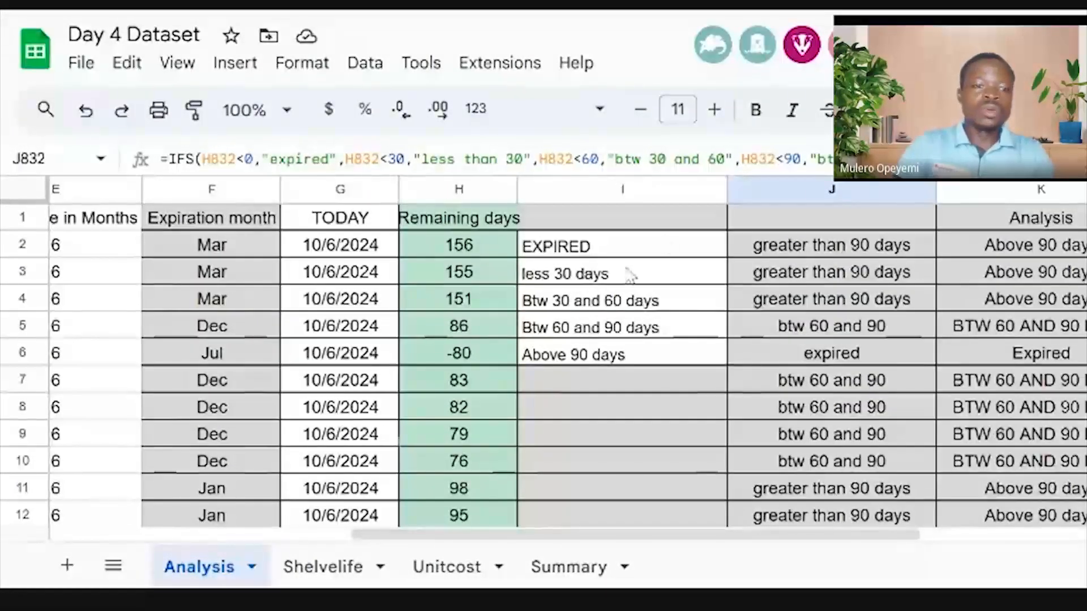
Review the status table in the Summary sheet and insert an empty column before the IFS results column J in the Analysis sheet
click(564, 567)
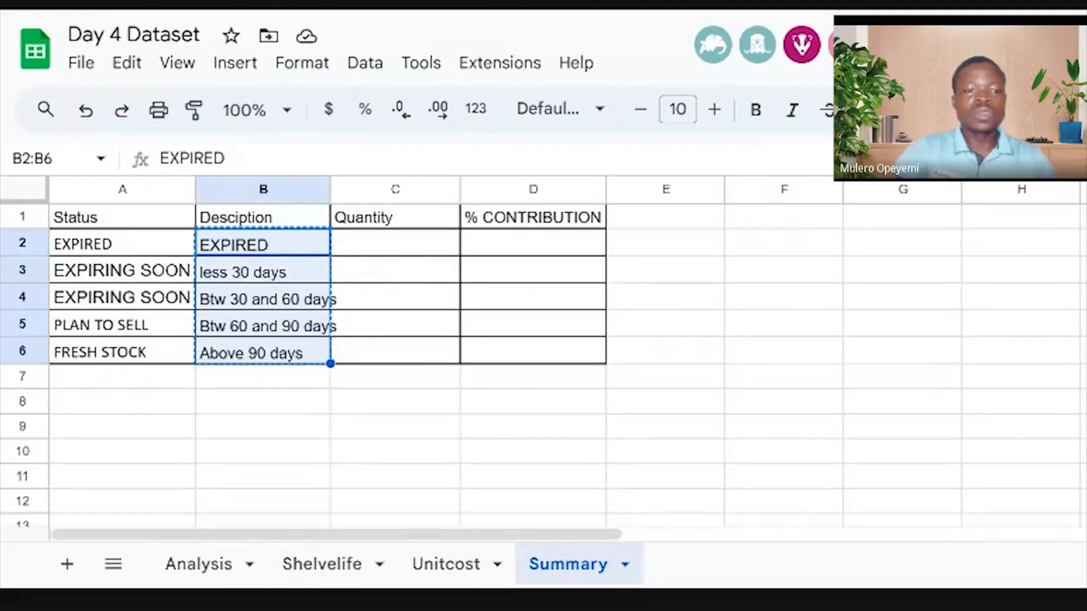
click(205, 567)
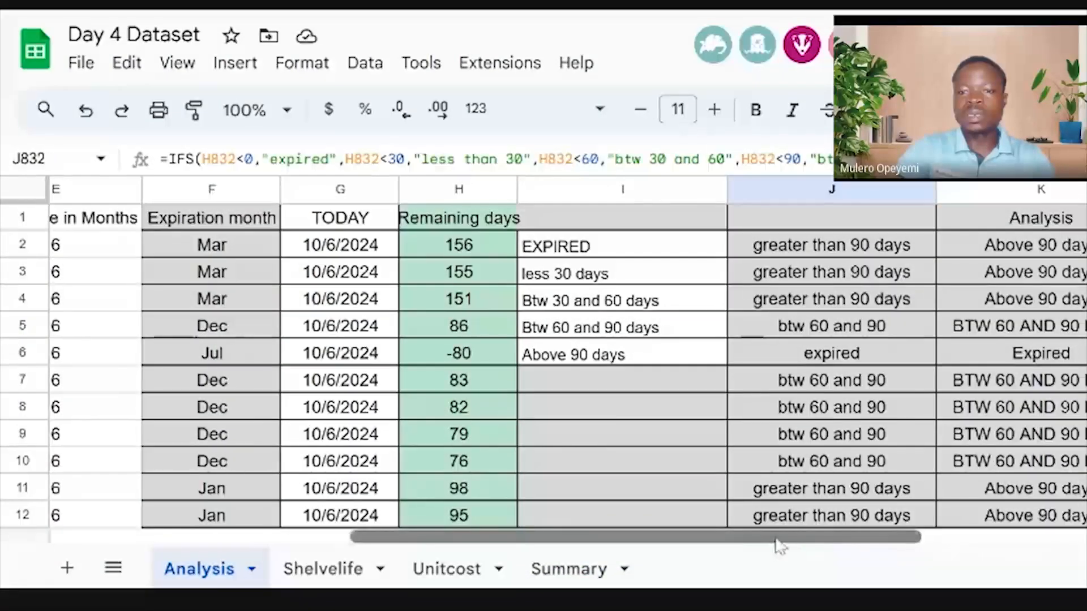
drag(779, 546, 1001, 546)
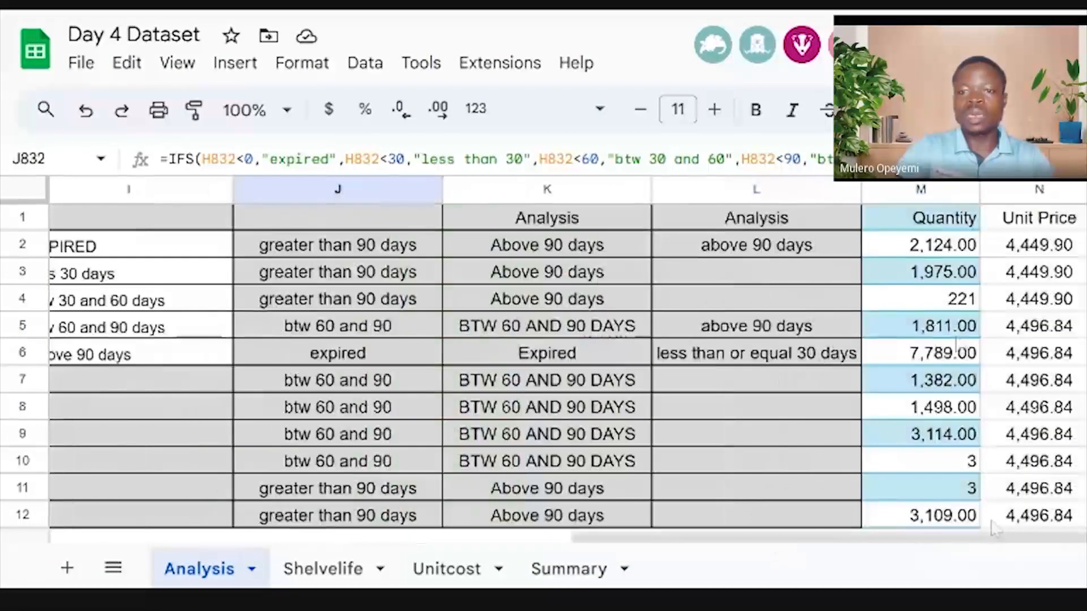
click(924, 253)
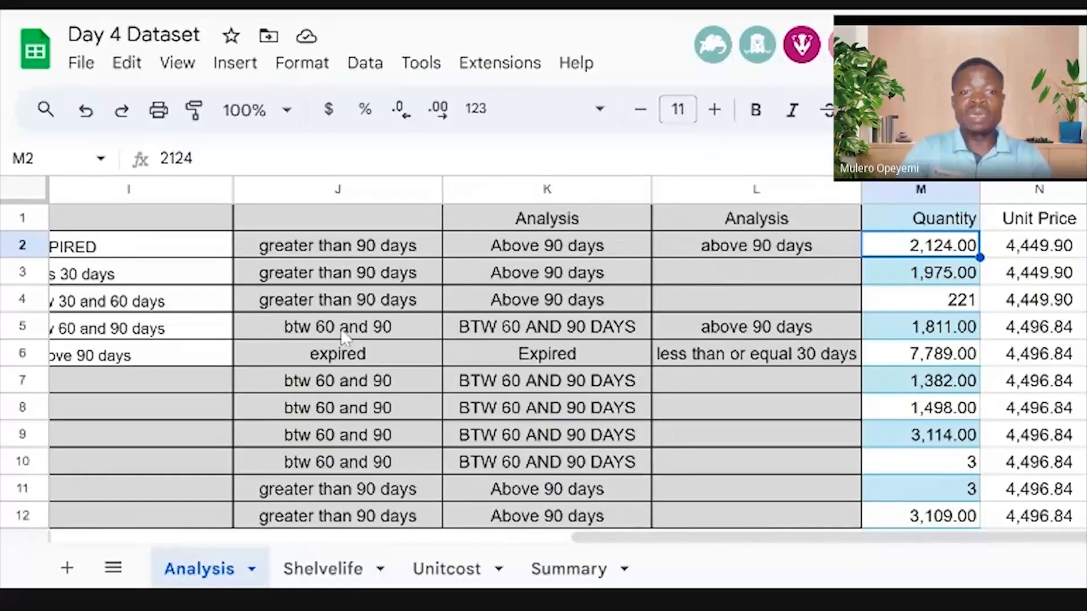
click(355, 189)
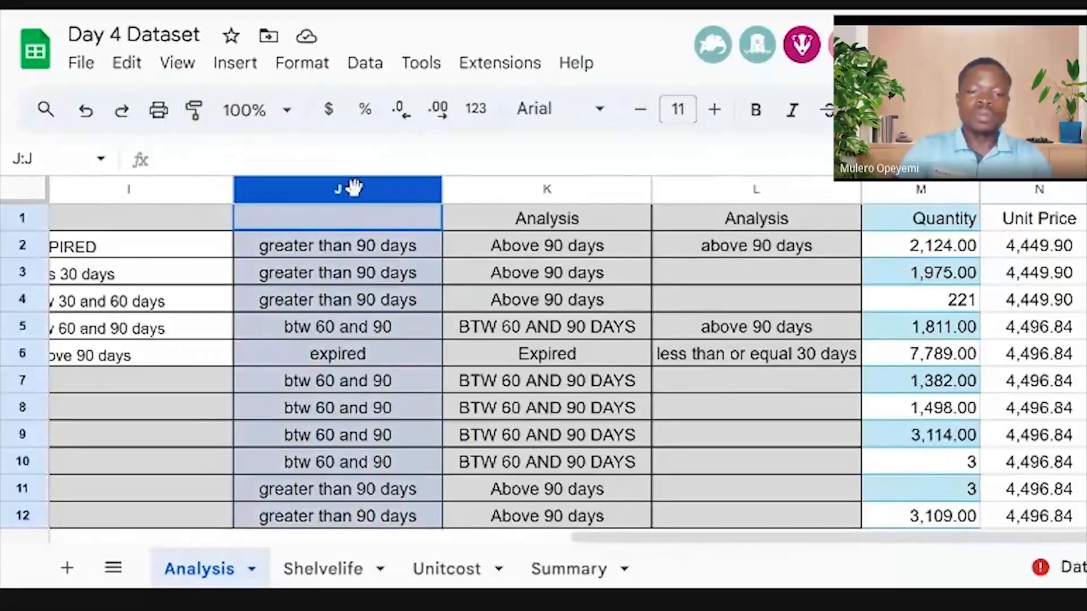
right_click(355, 189)
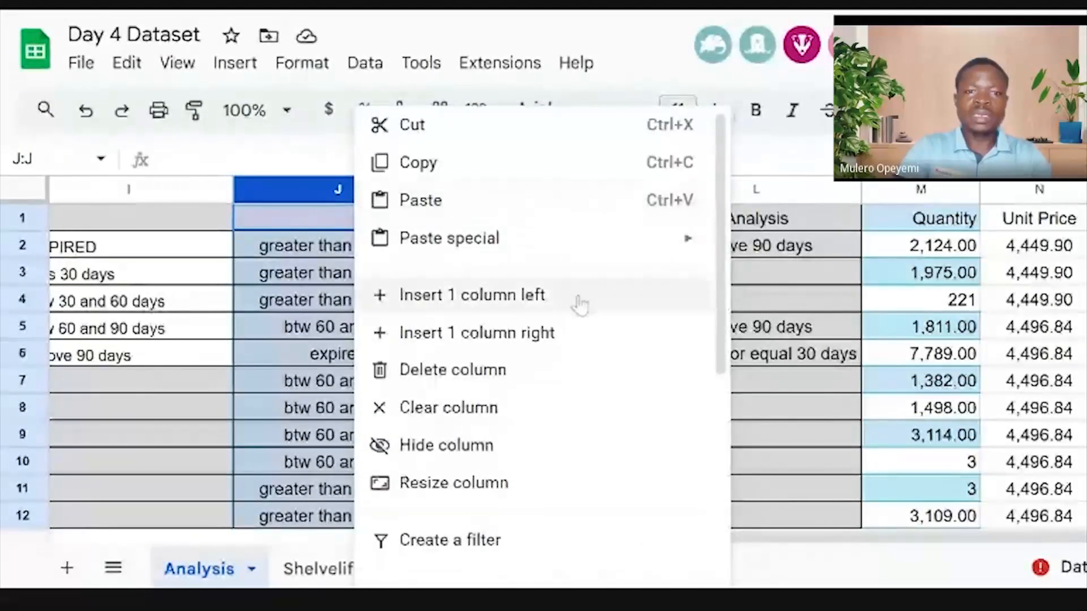
click(580, 305)
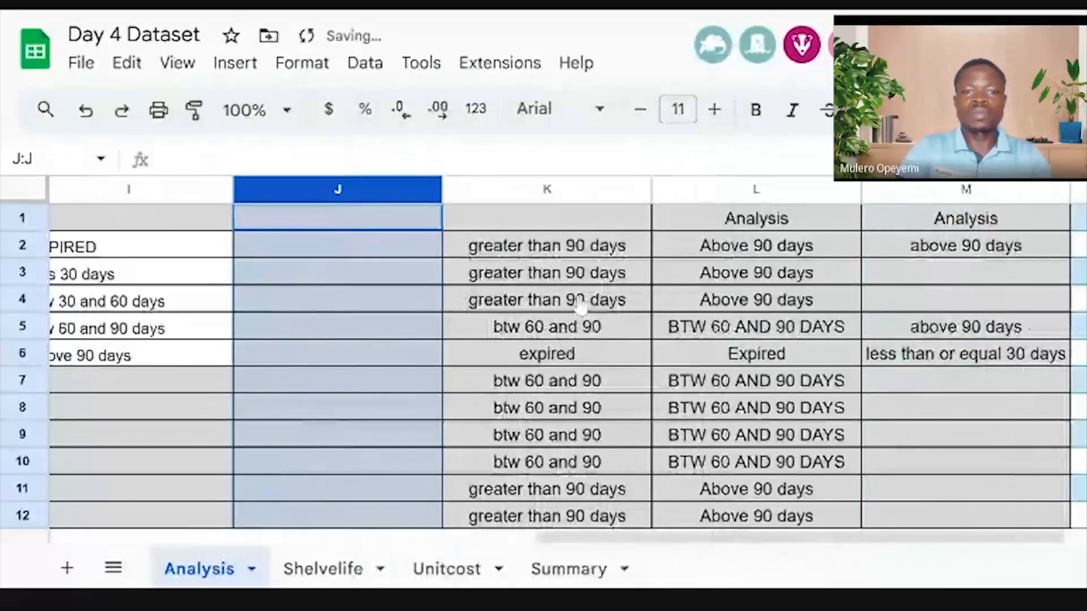
Start a SUMIF formula in cell J2 with the whole column K as its criteria range
click(369, 258)
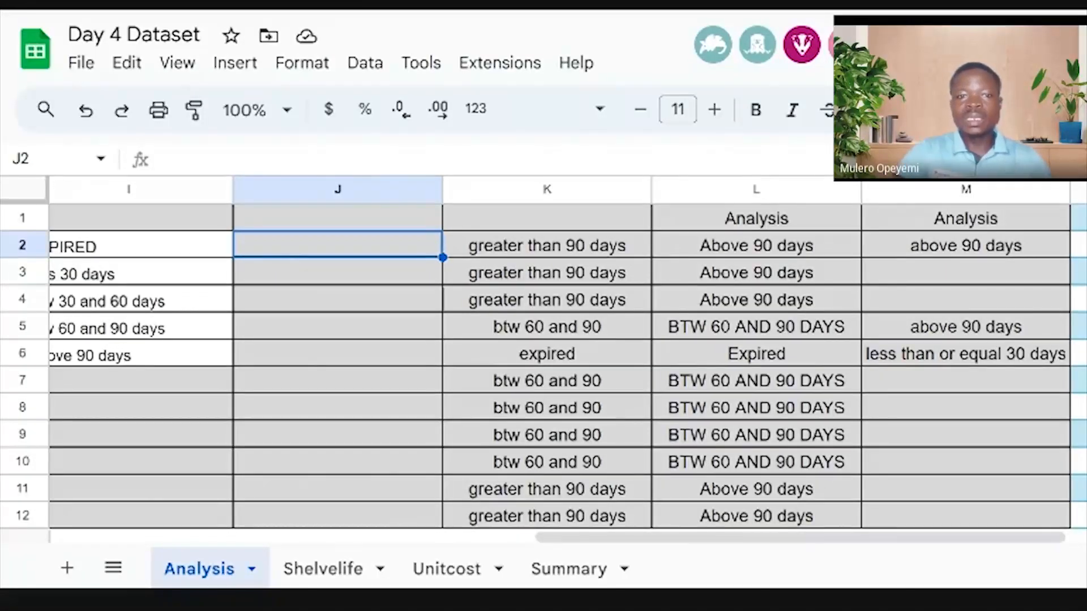
click(528, 187)
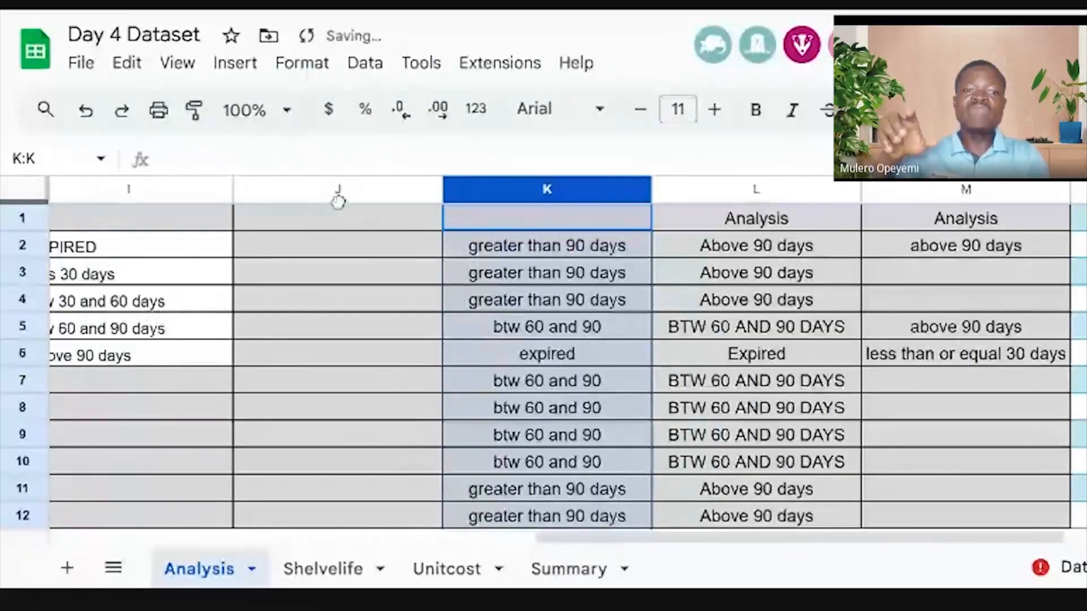
click(336, 222)
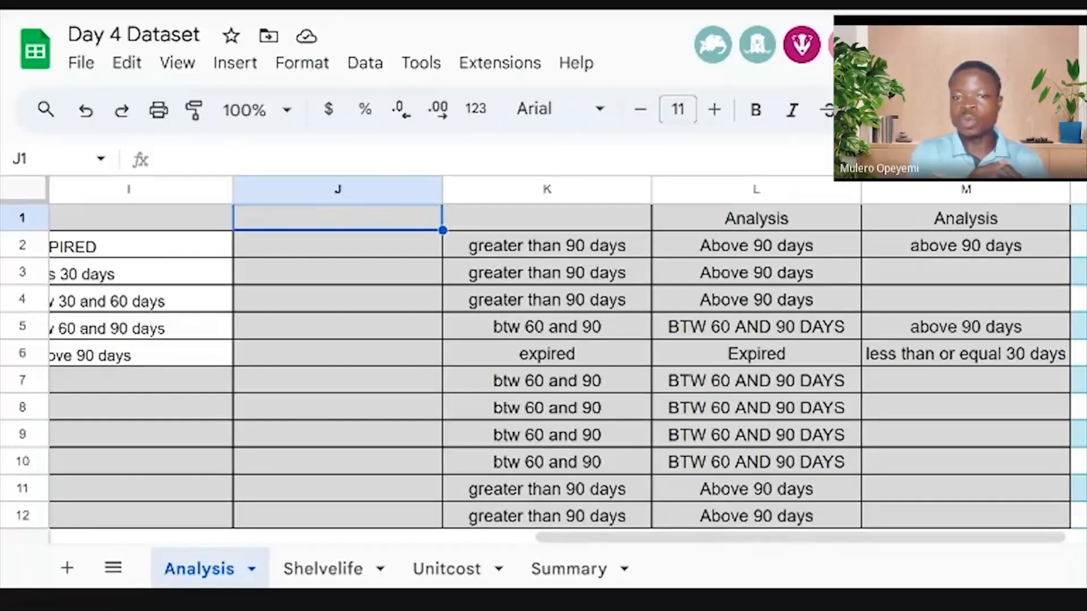
click(360, 256)
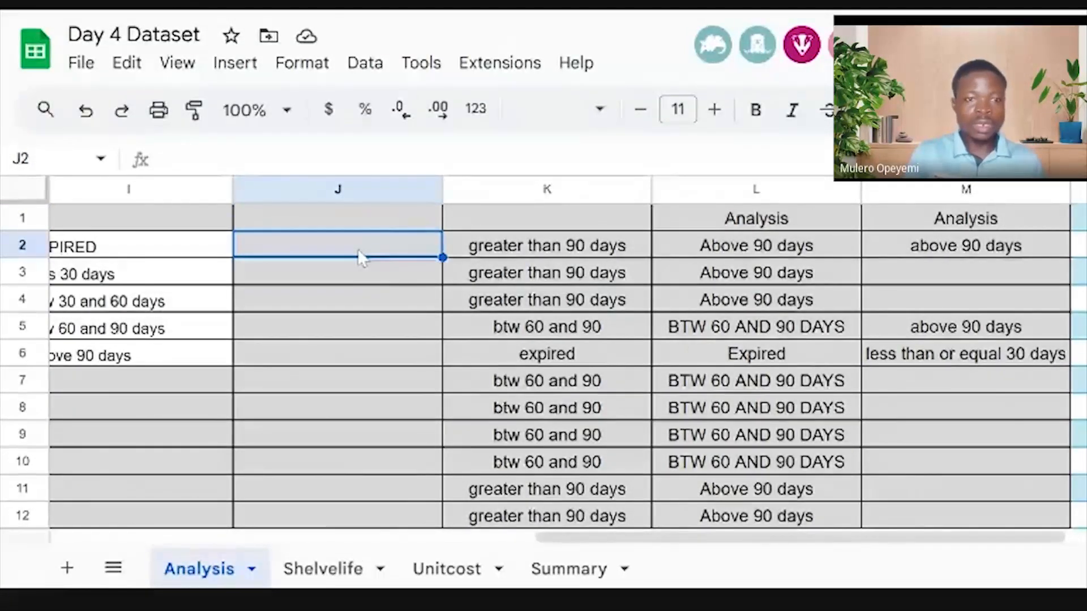
text(=sum)
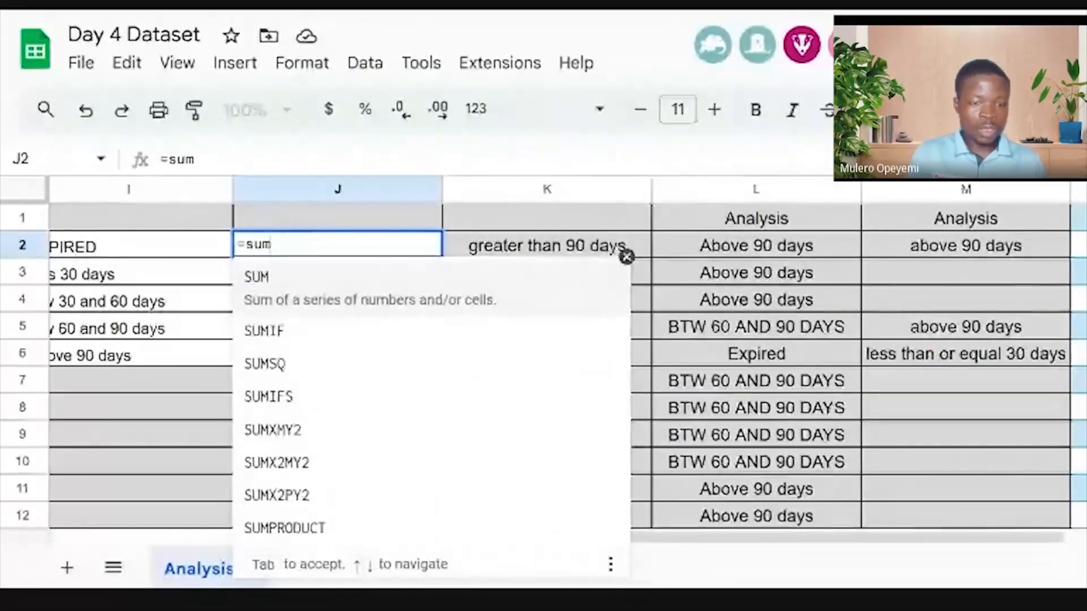
click(328, 339)
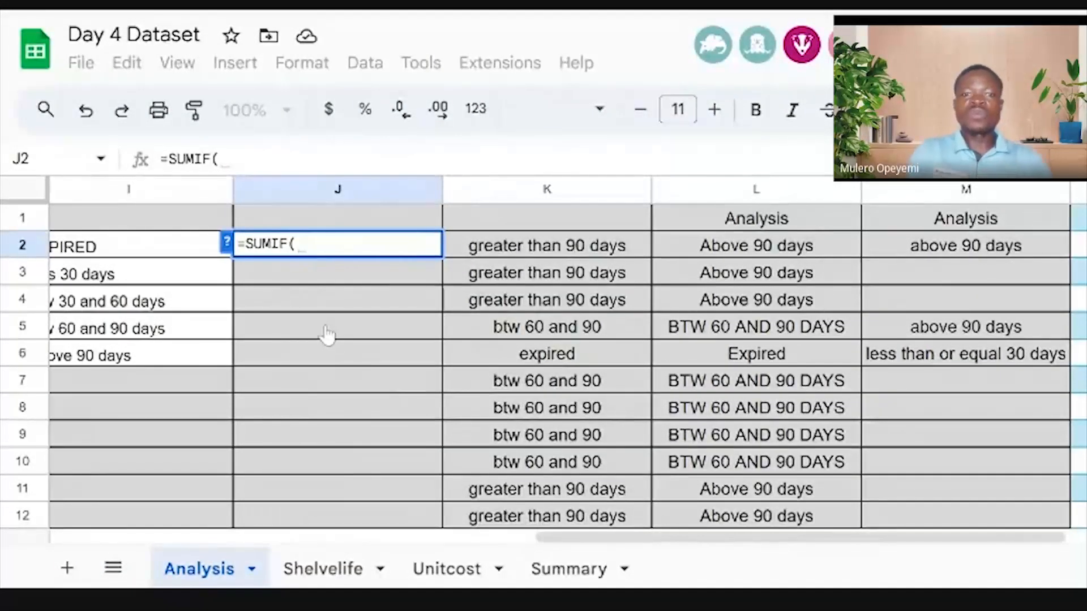
click(544, 189)
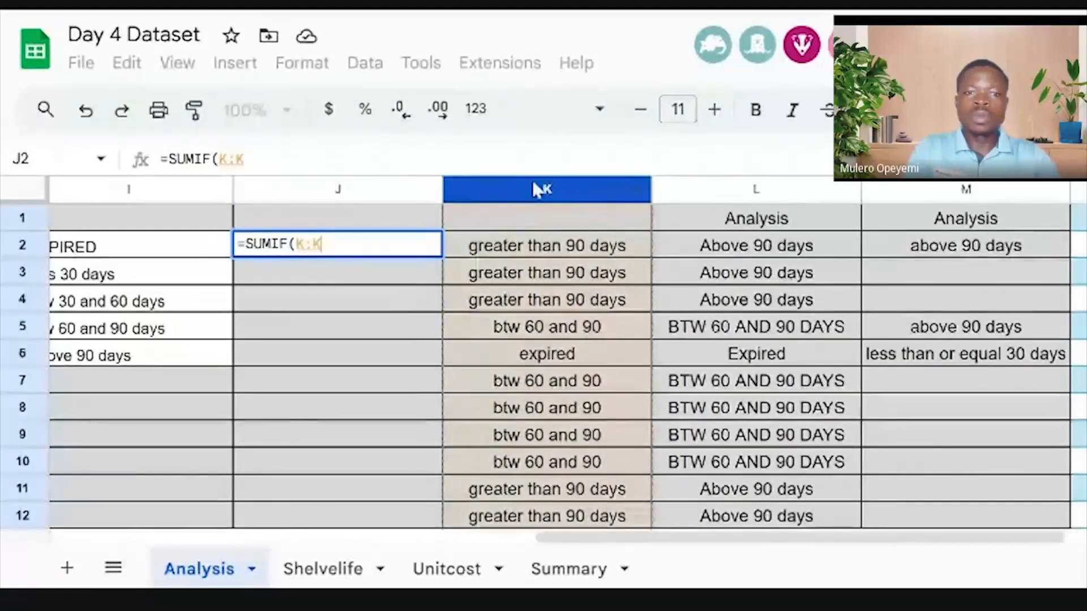
text(,)
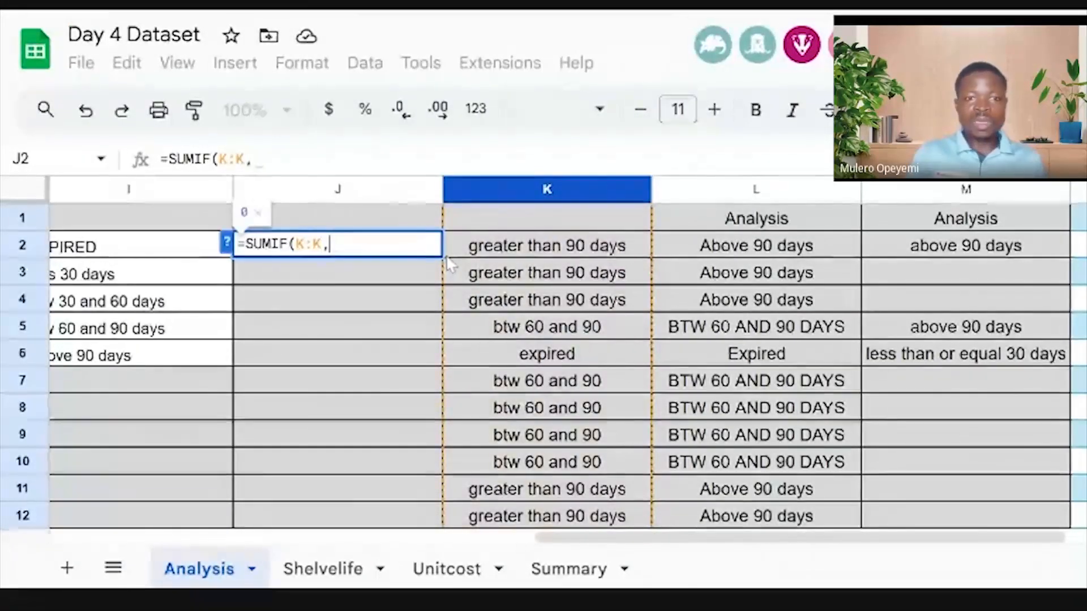
Complete the J2 SUMIF formula with "greater than 90" as the criterion and column N as the sum range, and commit it
text(")
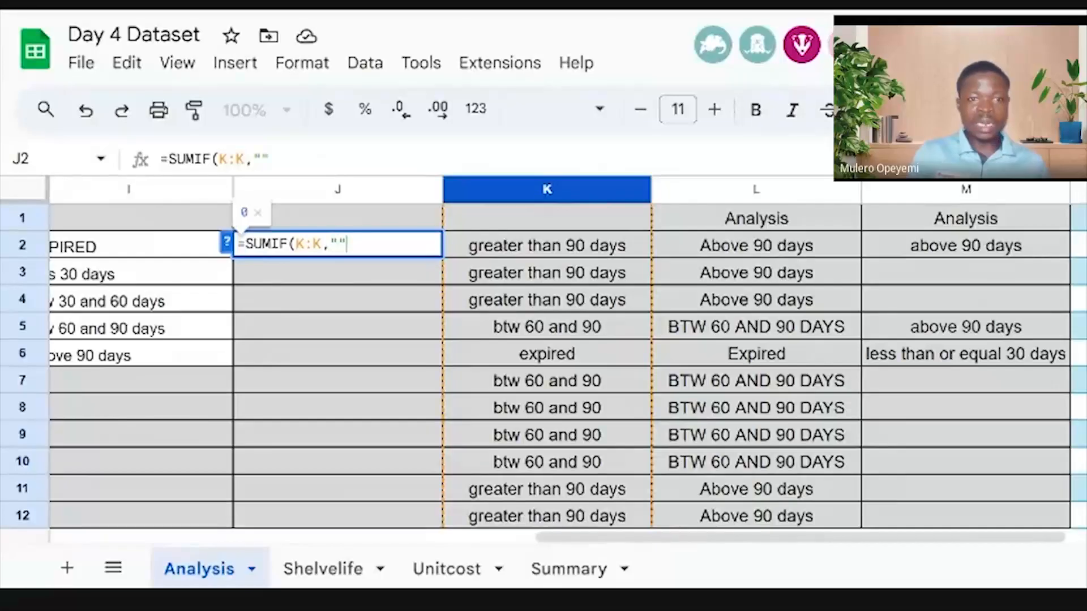
key(Left)
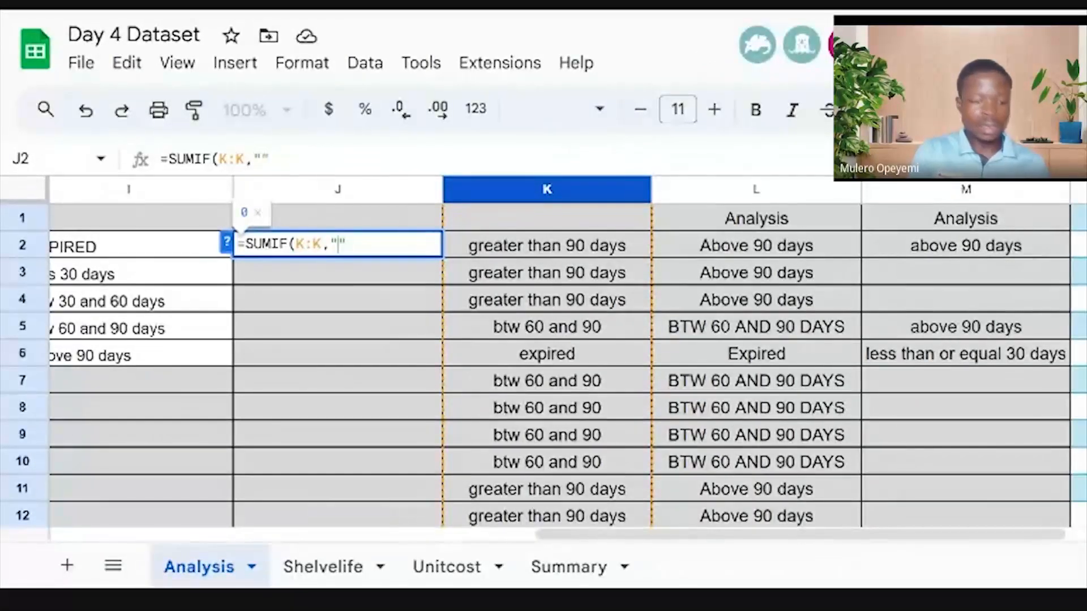
text(greater )
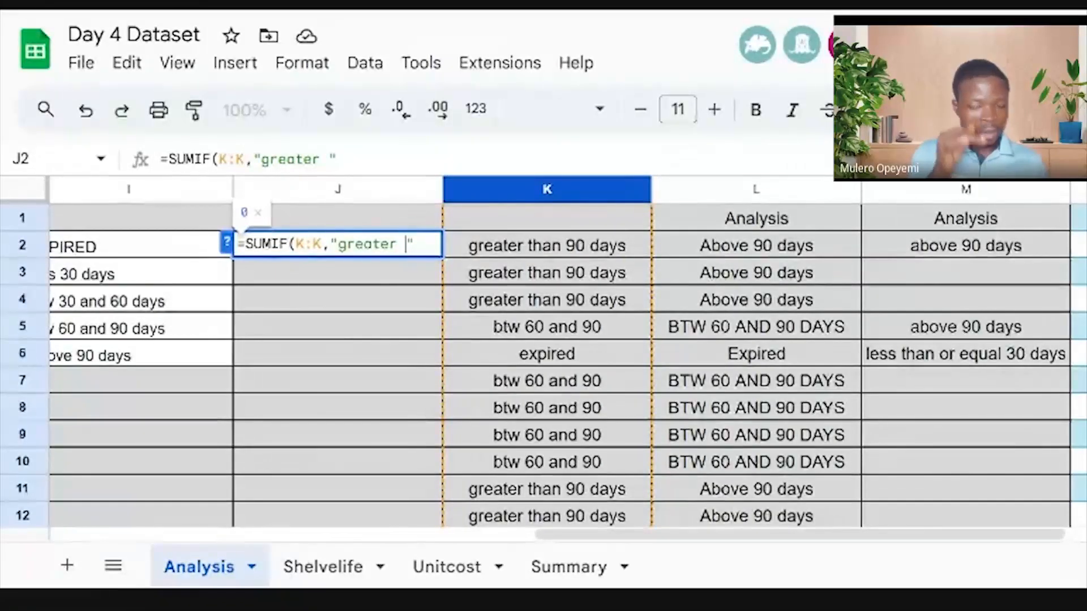
text(than)
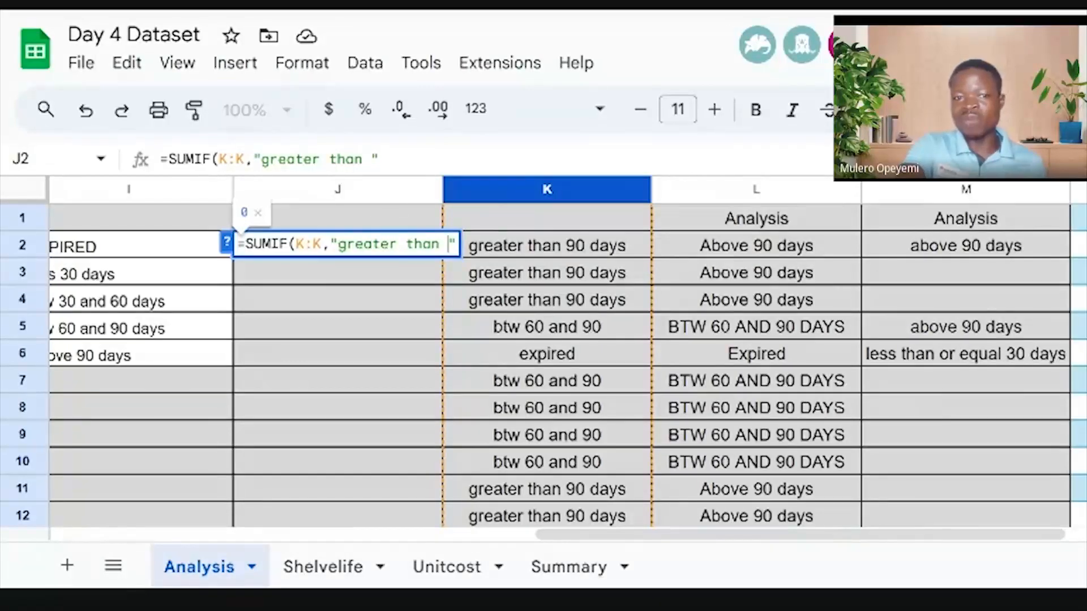
text( 90)
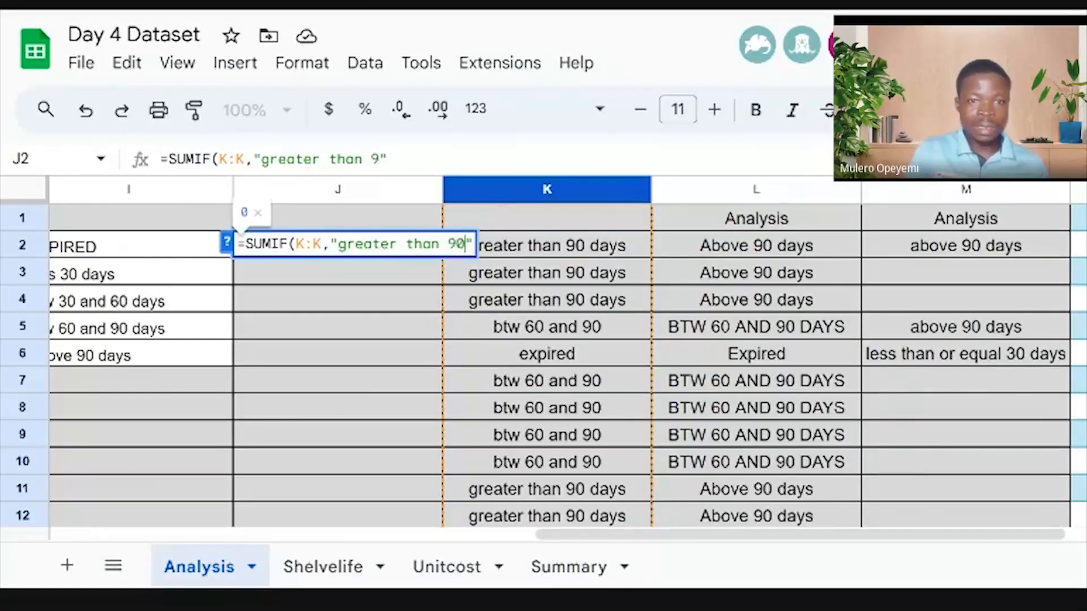
text(",)
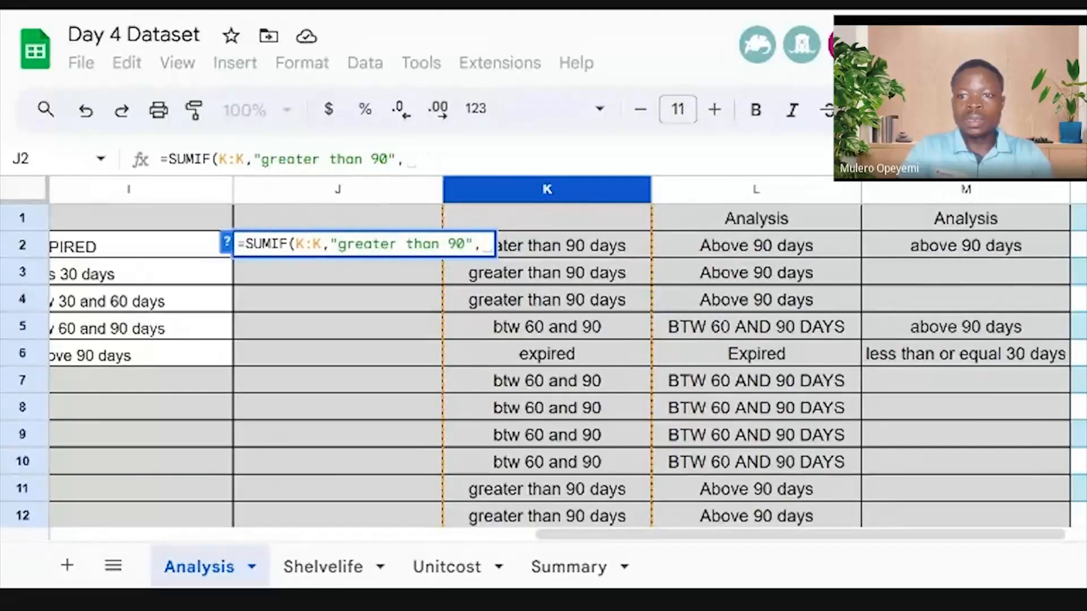
click(1079, 192)
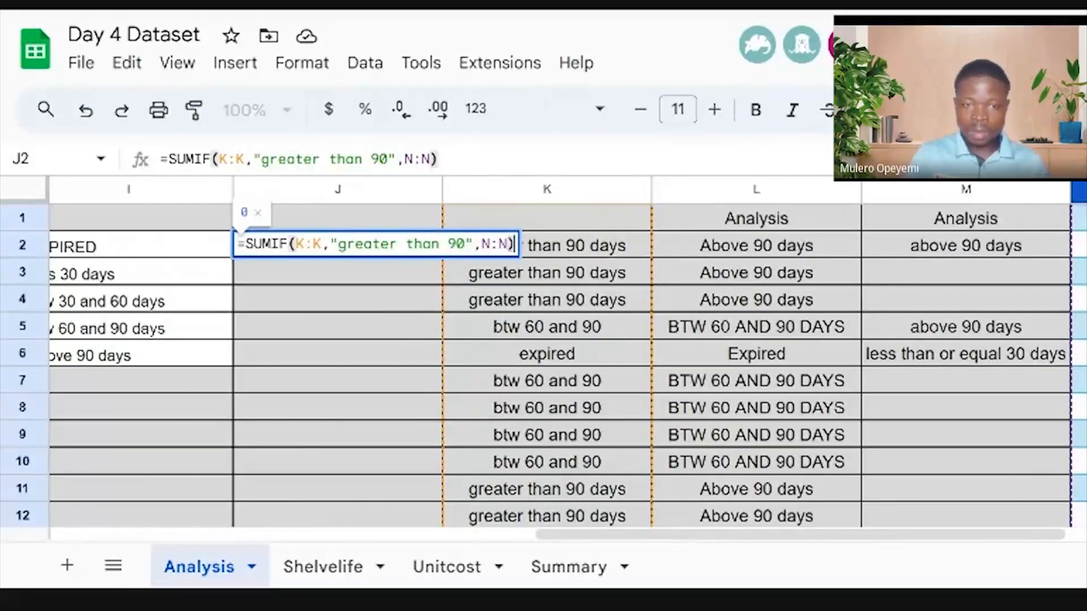
key(Return)
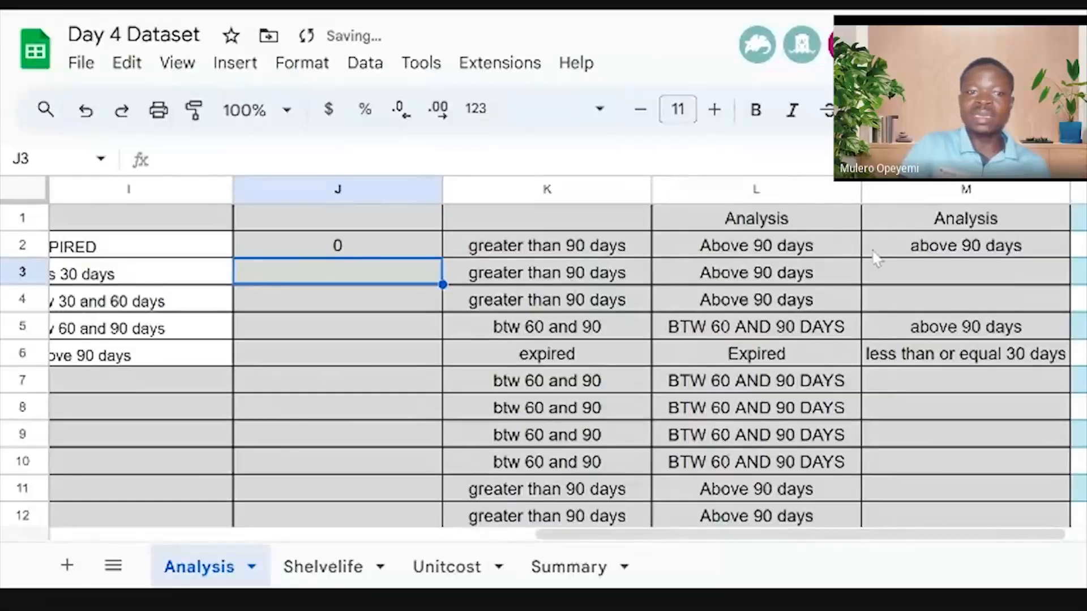
Open the SUMIF formula in cell J2 for editing
click(290, 244)
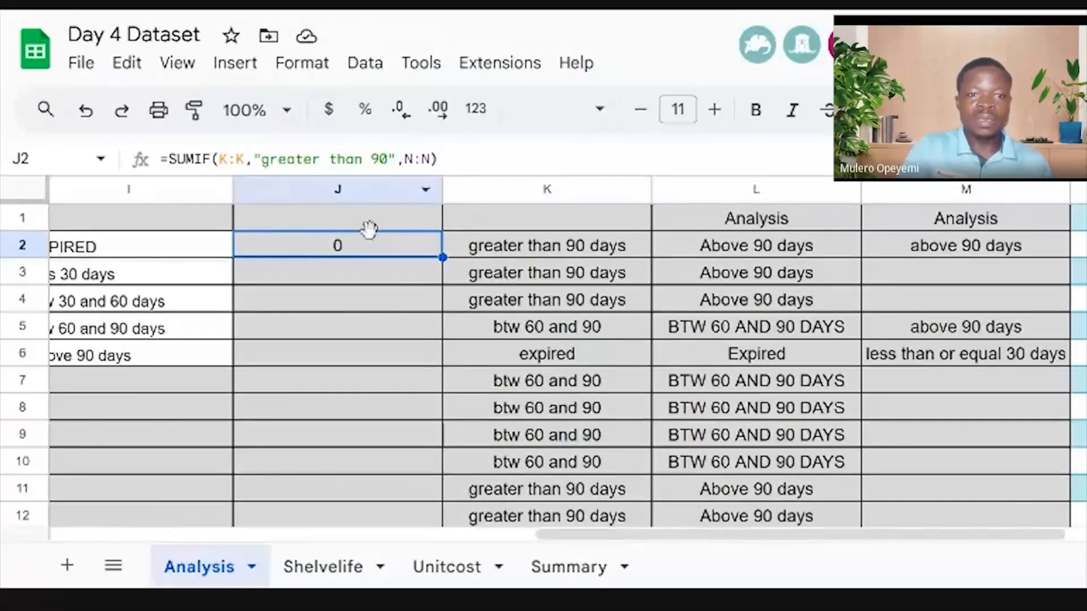
double_click(372, 253)
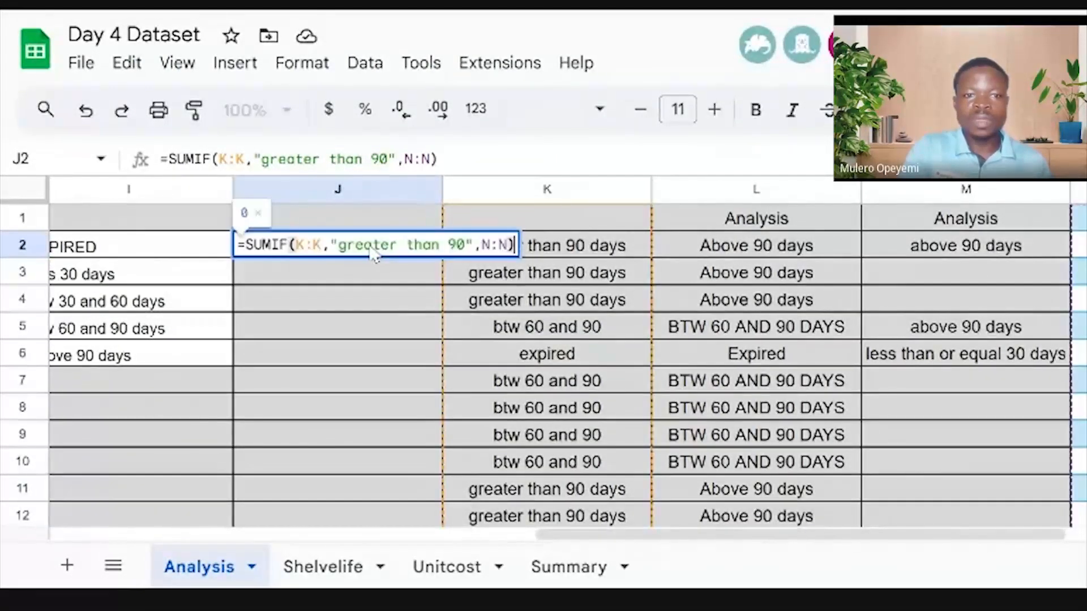
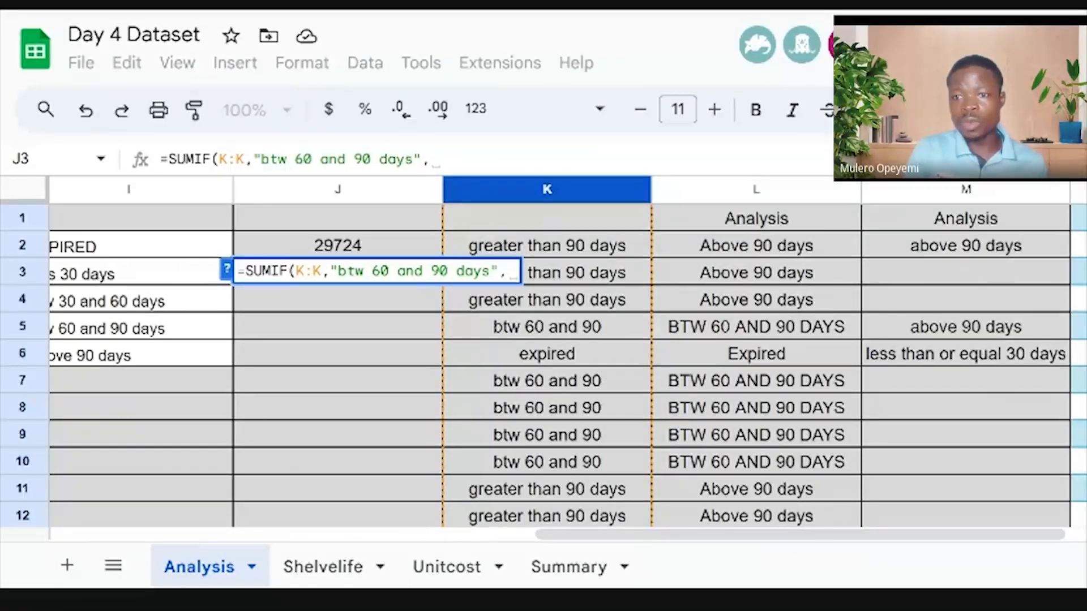
Complete the J3 SUMIF formula for "btw 60 and 90 days" with column N as the sum range, and commit it
click(1079, 191)
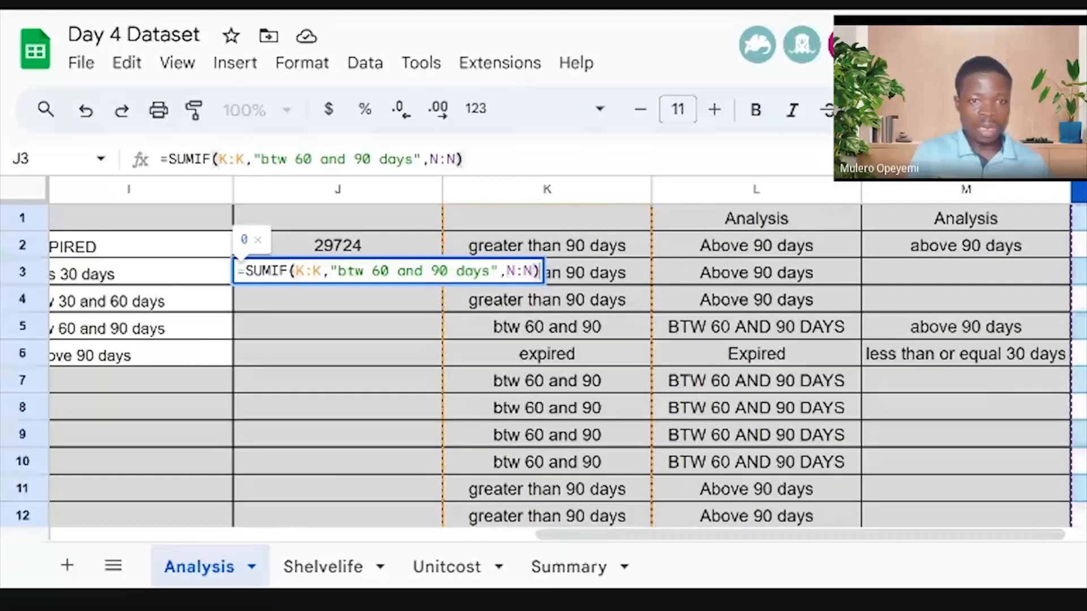
key(Return)
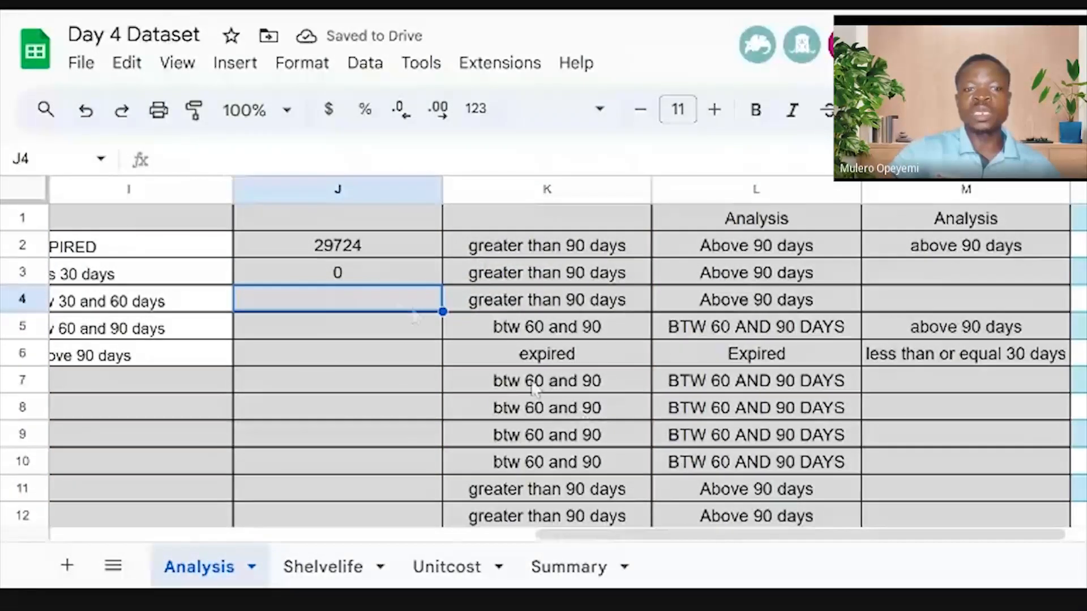
Change the criterion of the SUMIF formula in cell J3 to "btw 60 and 90" and commit it
double_click(355, 273)
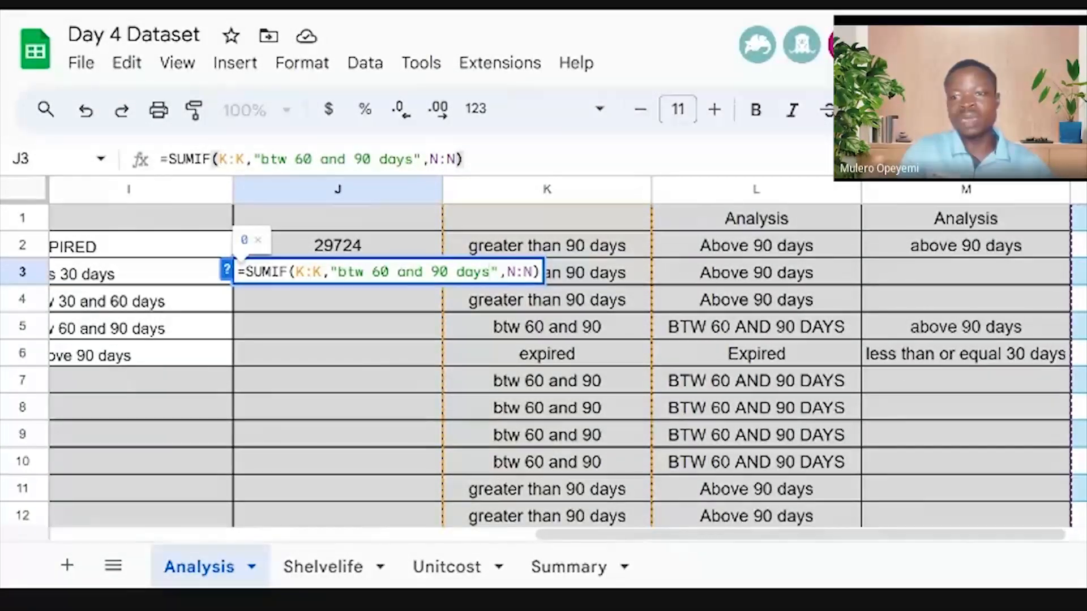
key(BackSpace)
key(BackSpace)
key(BackSpace)
key(BackSpace)
key(BackSpace)
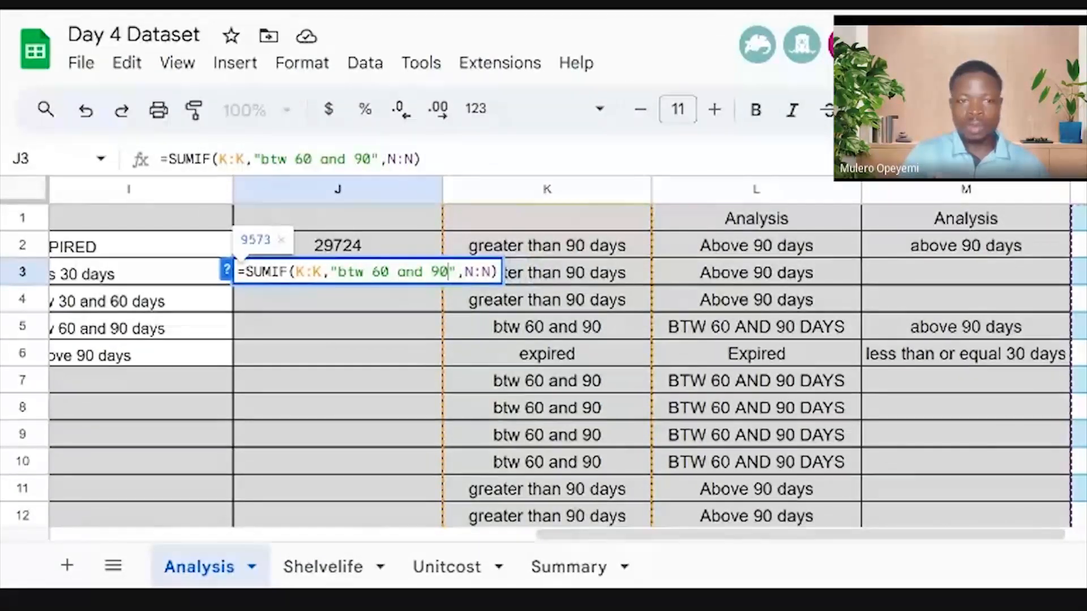
key(Return)
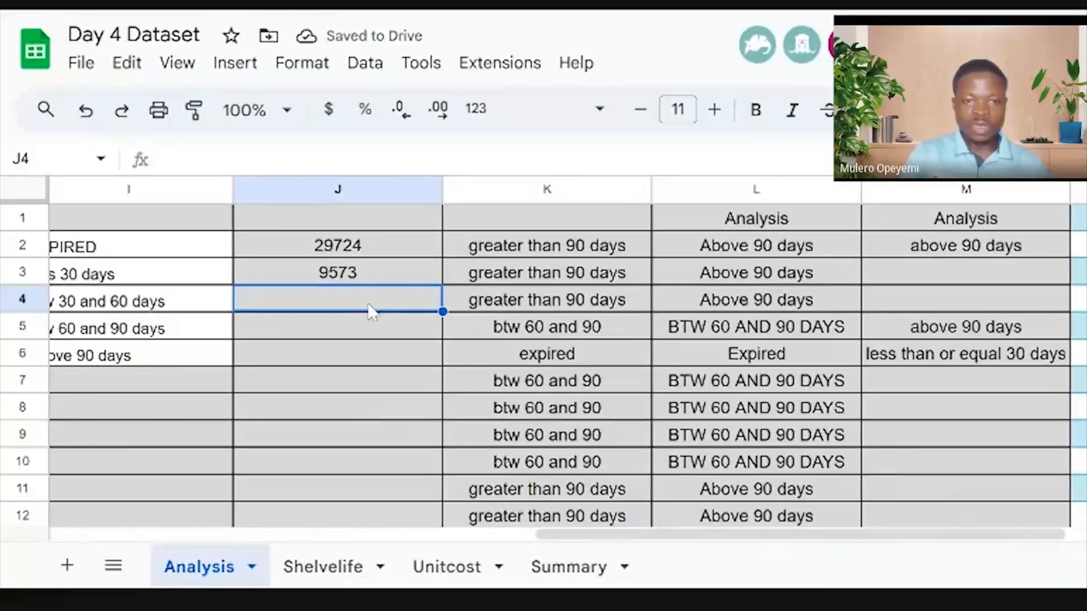
Start a SUMIF formula in cell J4 with the whole column K as its criteria range
text(=)
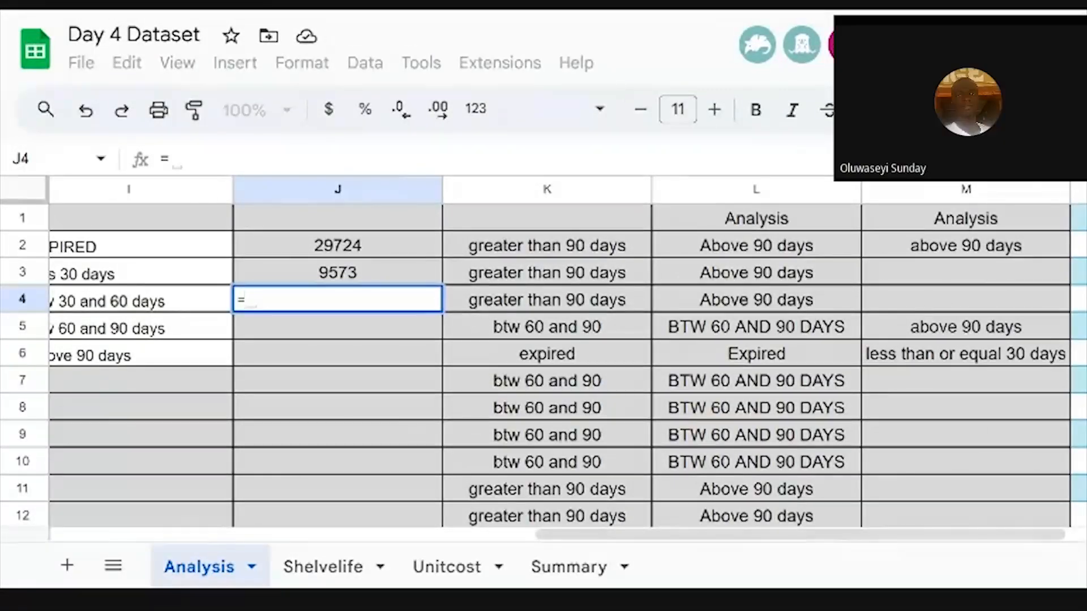
text(sumif)
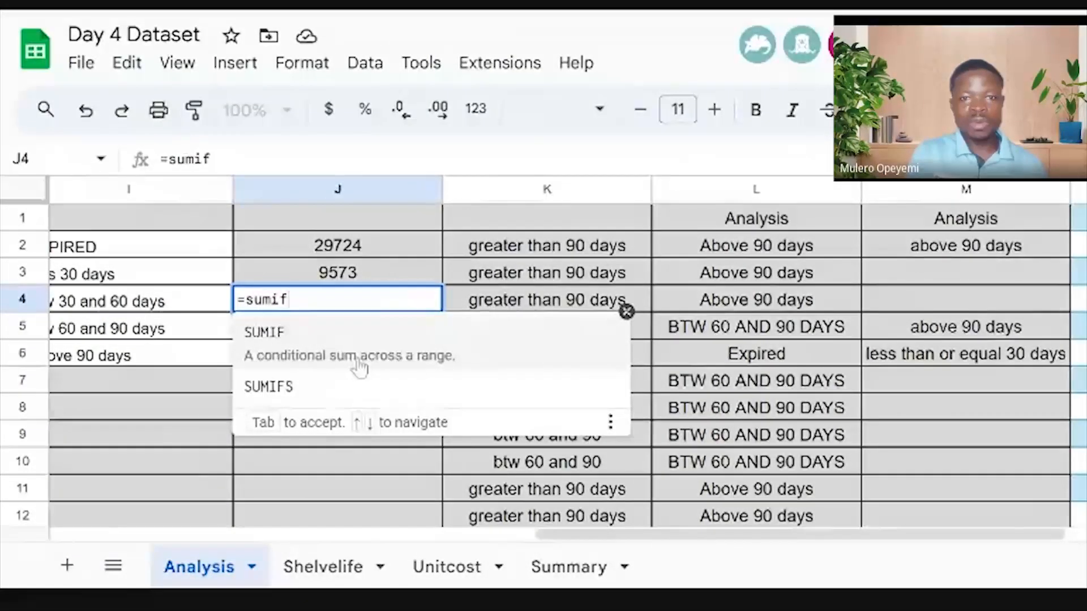
click(359, 368)
click(577, 195)
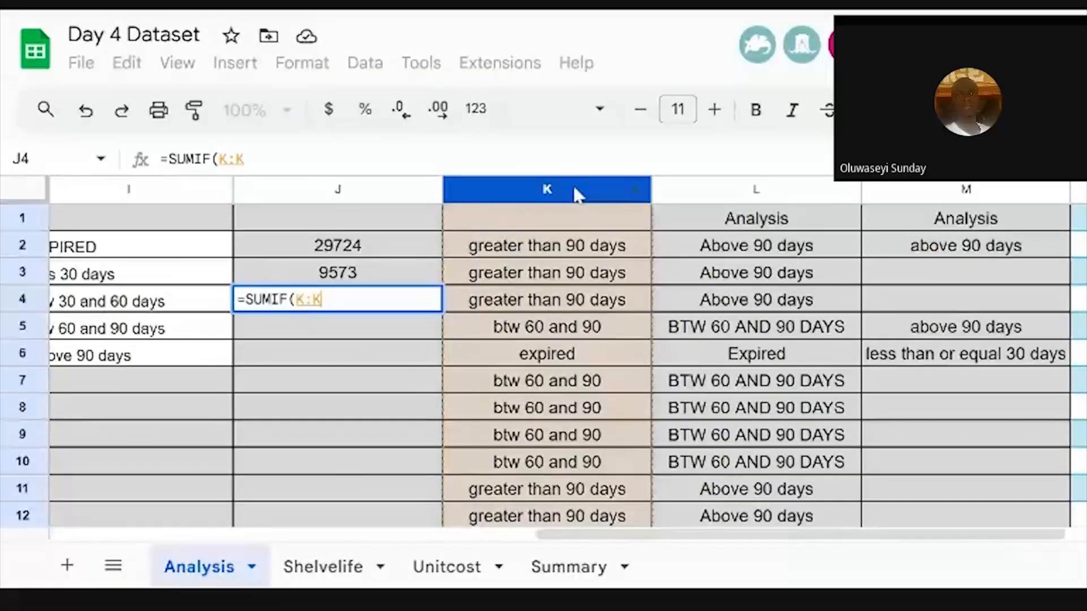
text(,)
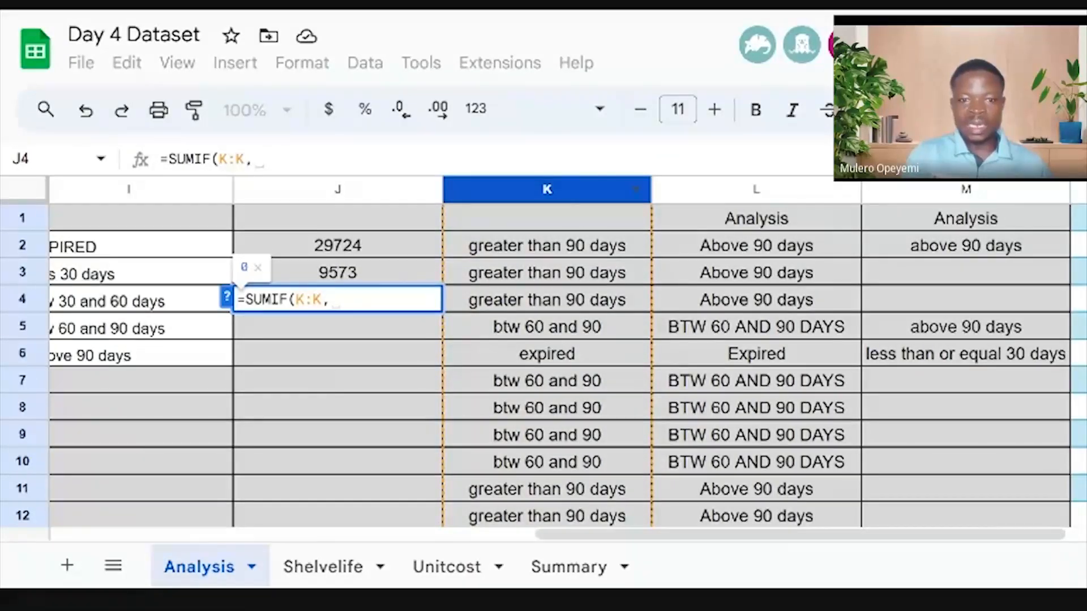
text(btw)
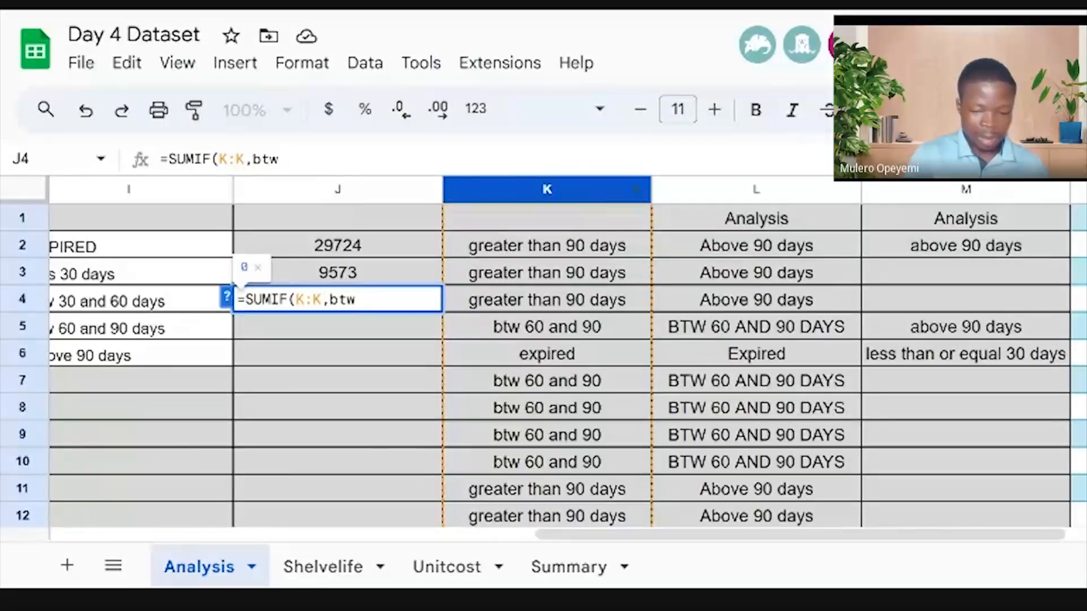
key(BackSpace)
key(BackSpace)
key(BackSpace)
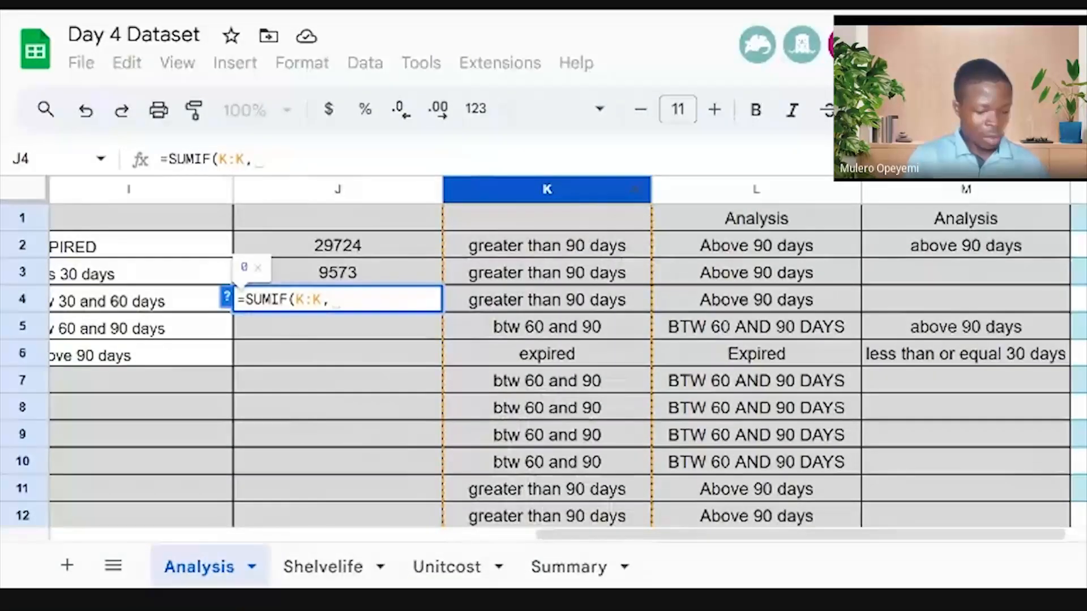
Complete the J4 SUMIF formula with "btw 30 and 60 days" as the criterion and column N as the sum range, and commit it
text("")
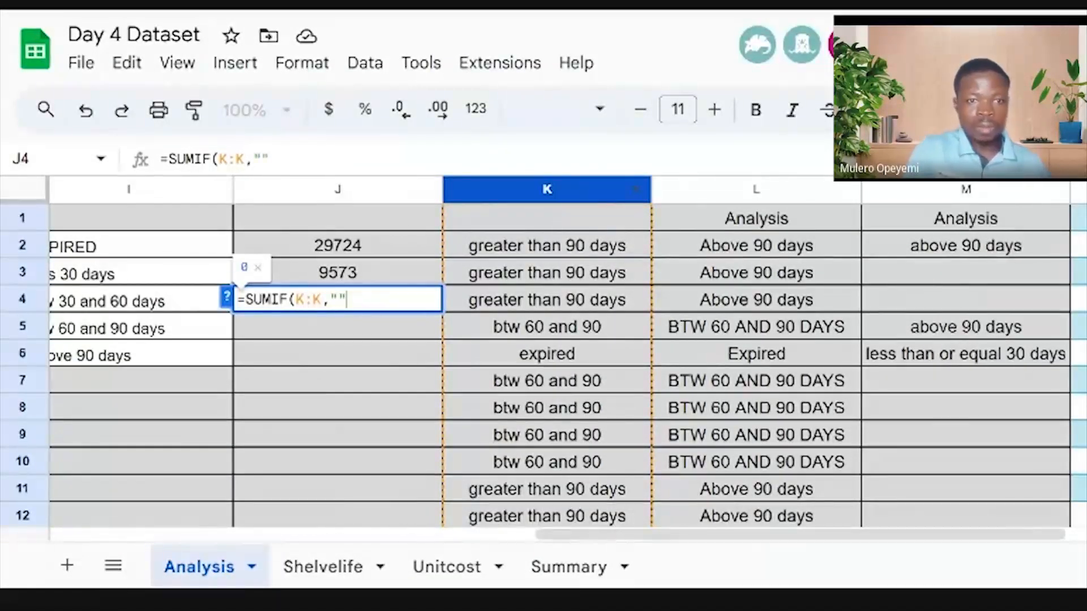
key(Left)
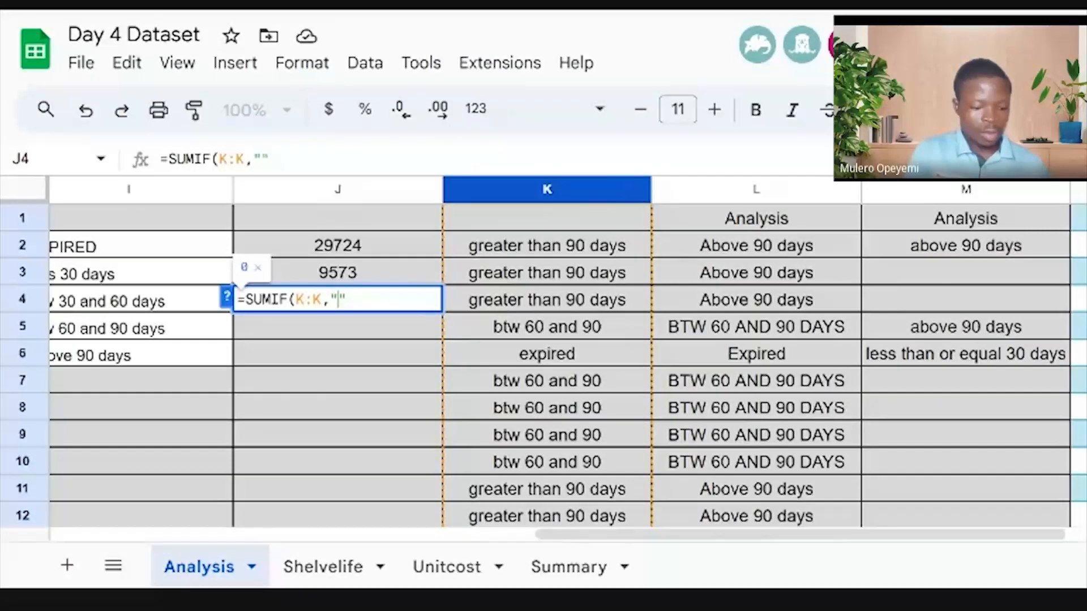
text(btw)
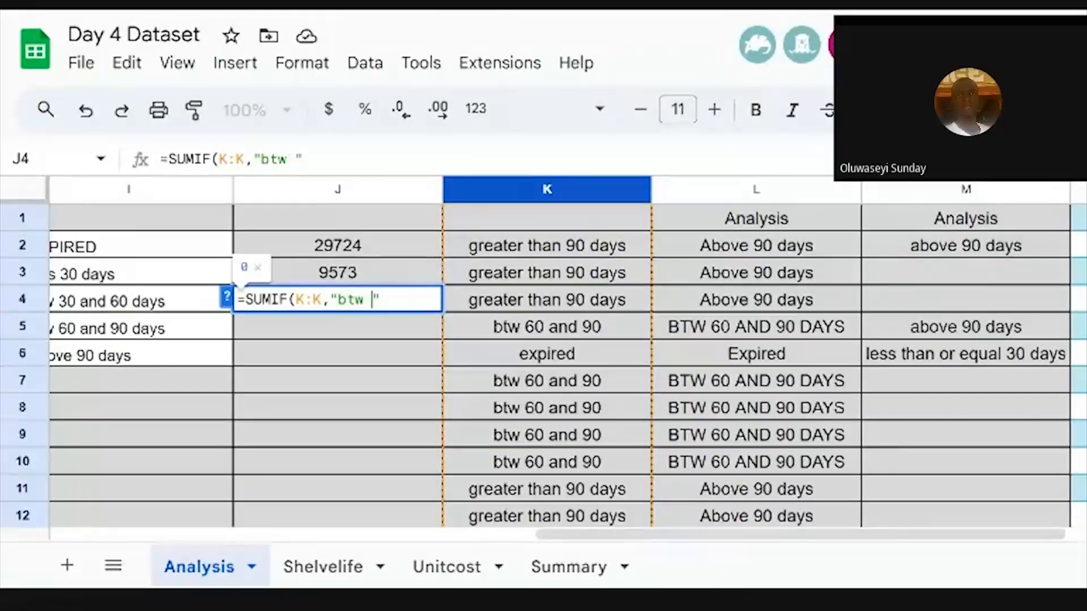
text( 30 and )
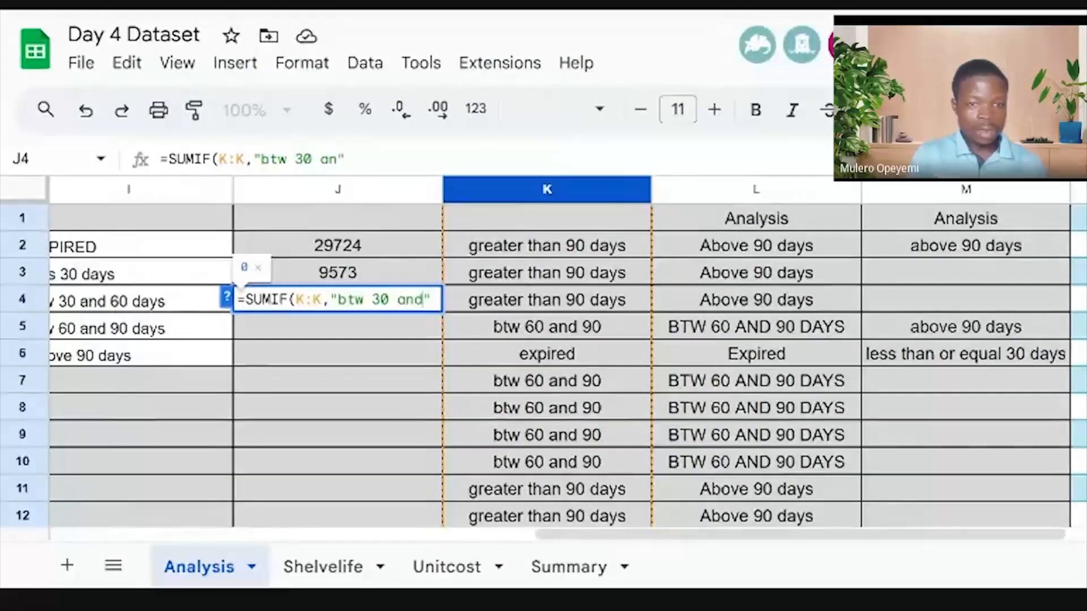
text(60 day)
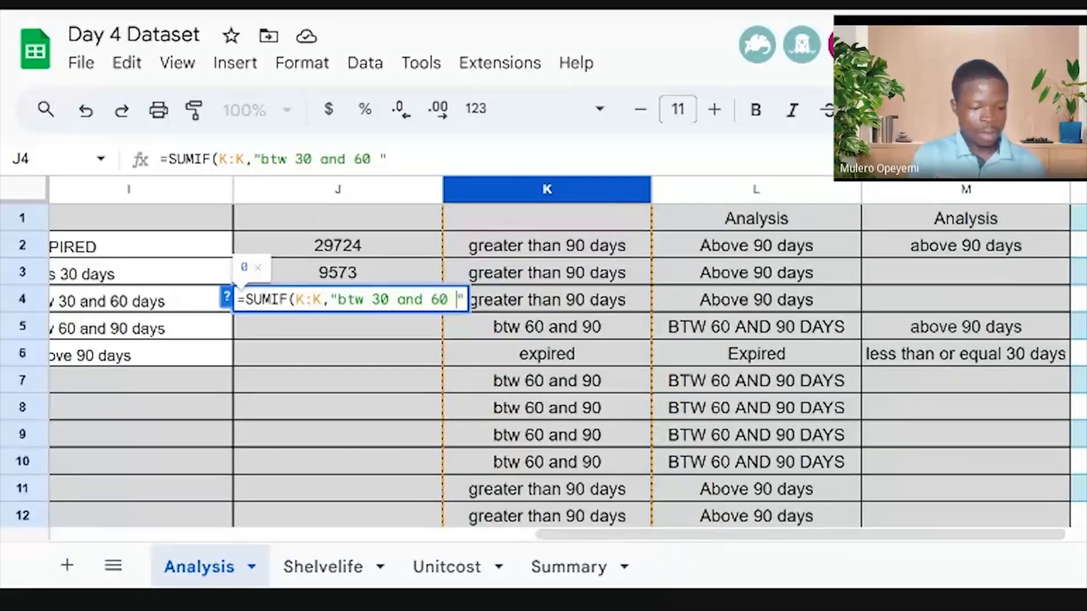
text(s")
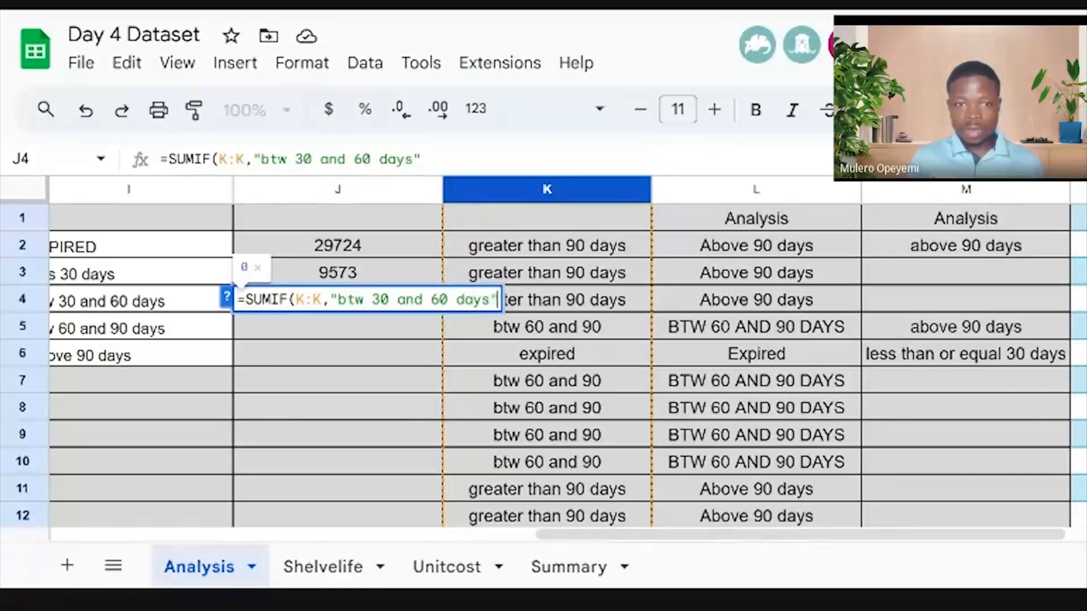
text(,)
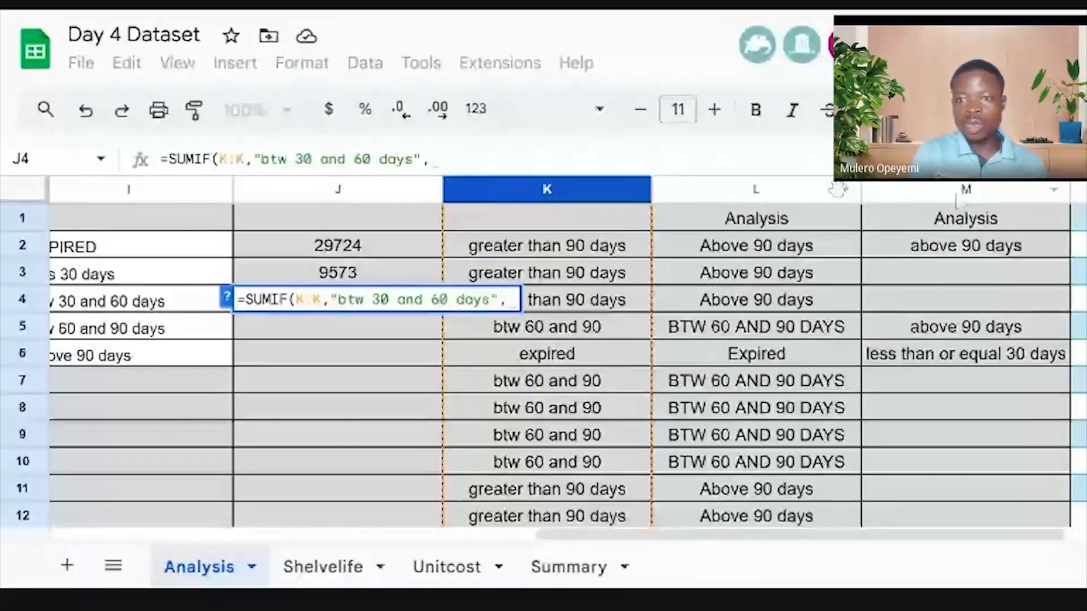
text(N:N))
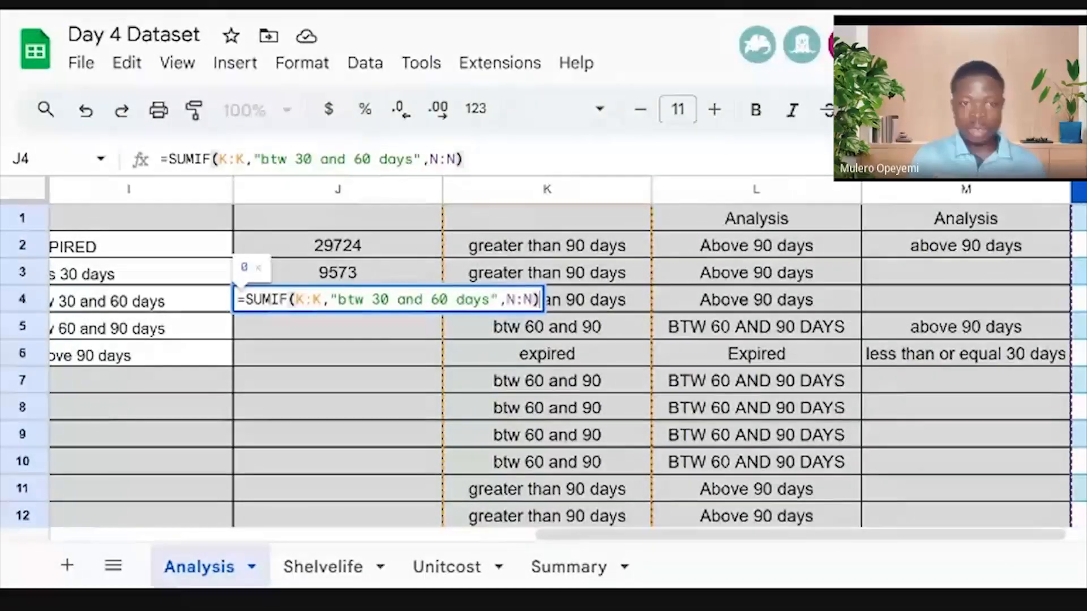
key(Return)
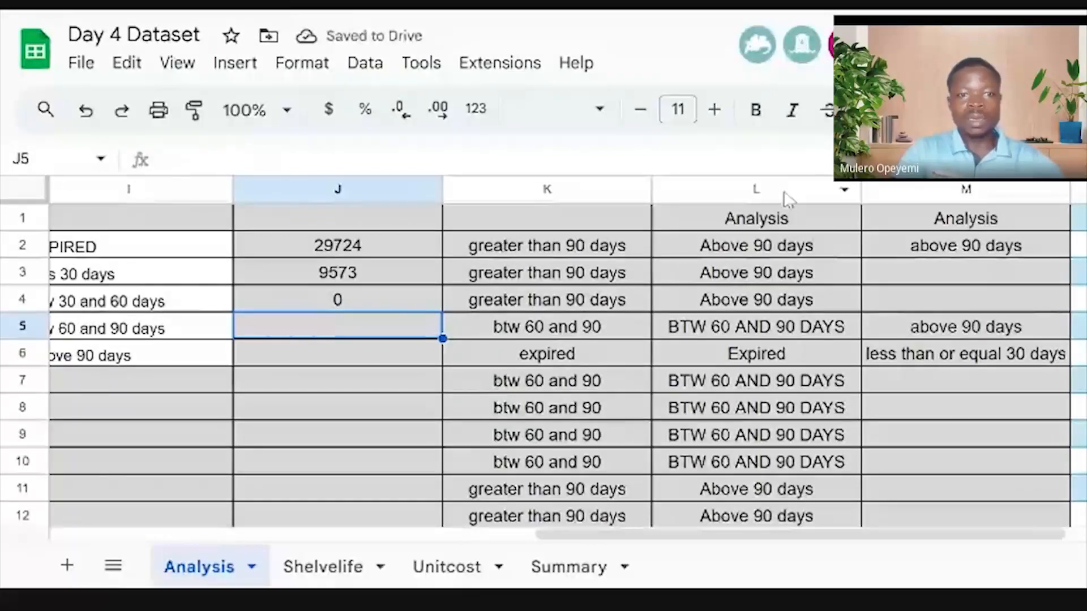
Check the class labels in column K, and change the criterion of the J4 SUMIF formula to "btw 30 and 60"
click(566, 326)
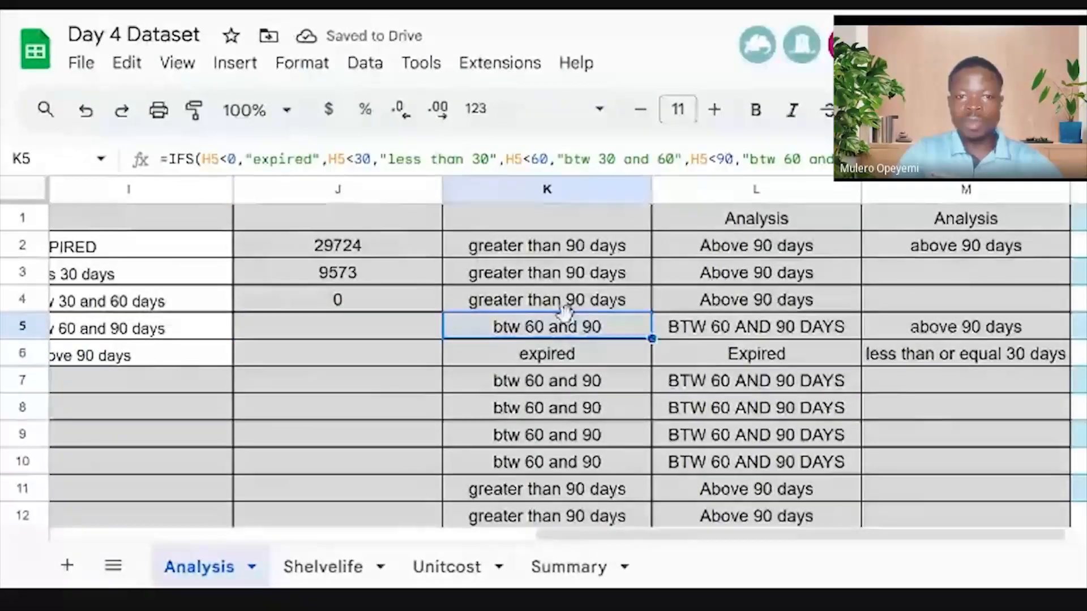
key(Down)
key(Down)
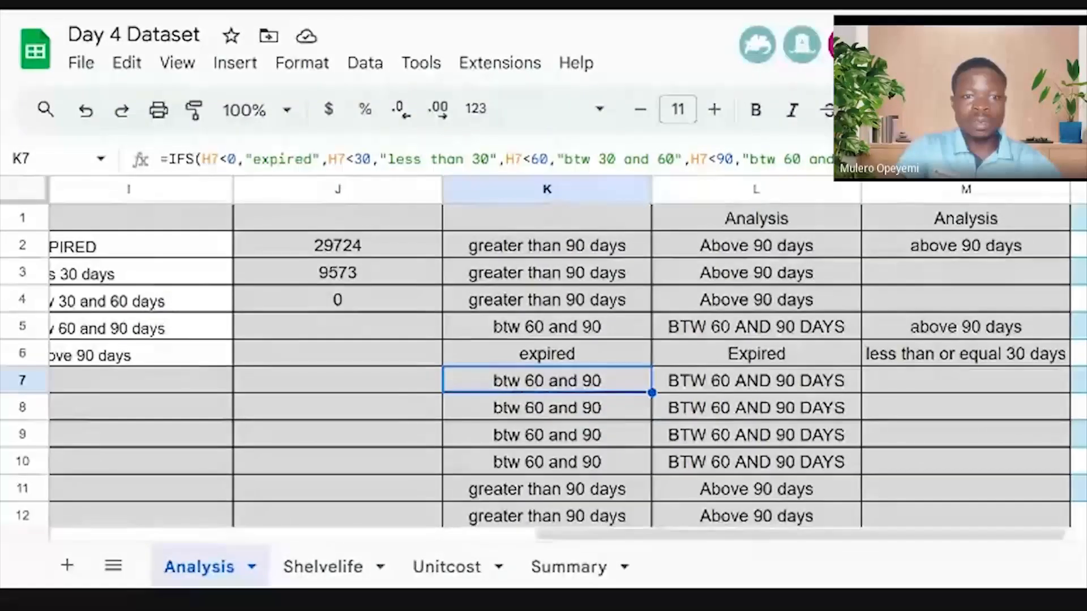
click(336, 300)
double_click(335, 300)
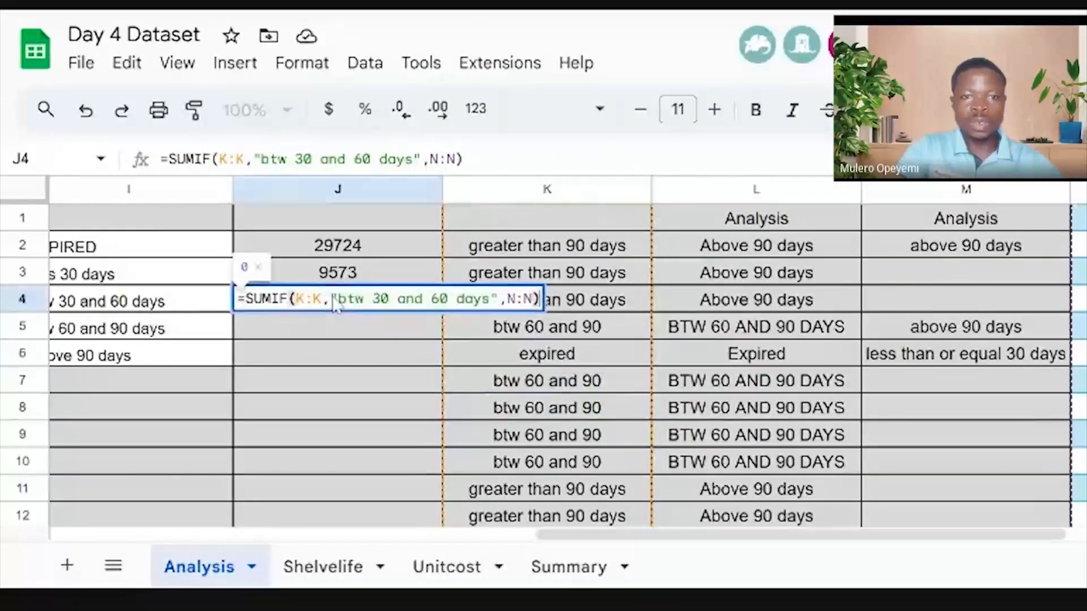
click(447, 299)
key(Delete)
key(Delete)
key(Delete)
key(Delete)
key(Delete)
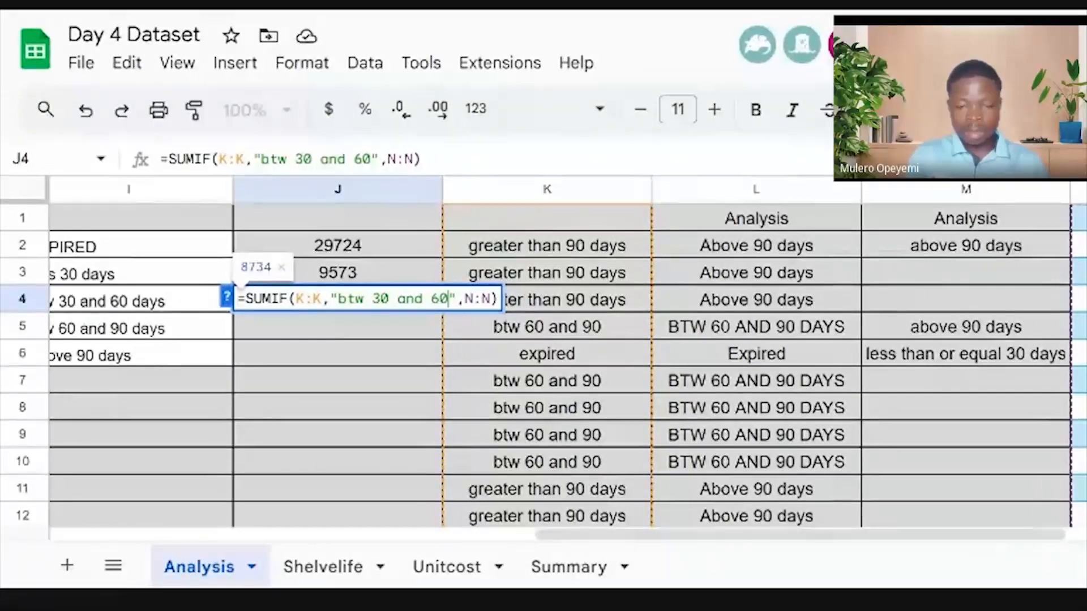
key(Return)
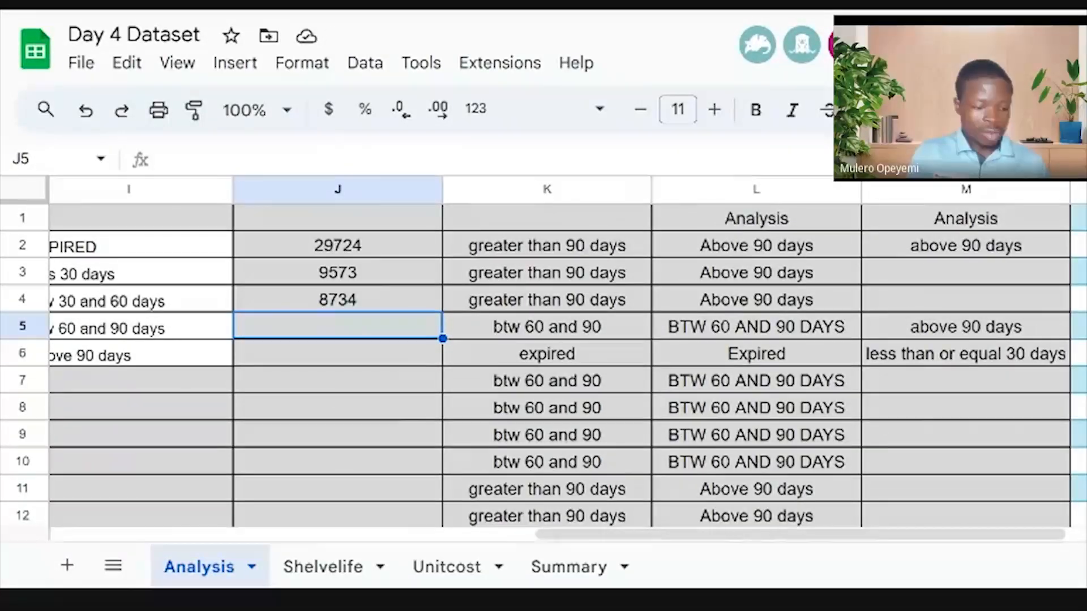
Start a SUMIF formula in cell J5 with the whole column K as its criteria range
text(=)
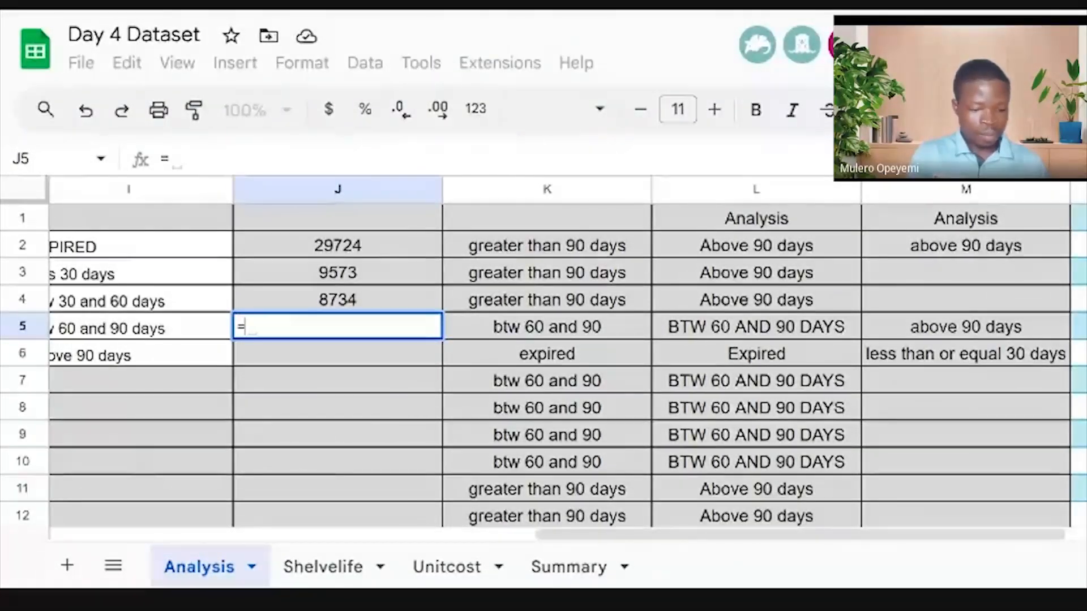
text(sumi)
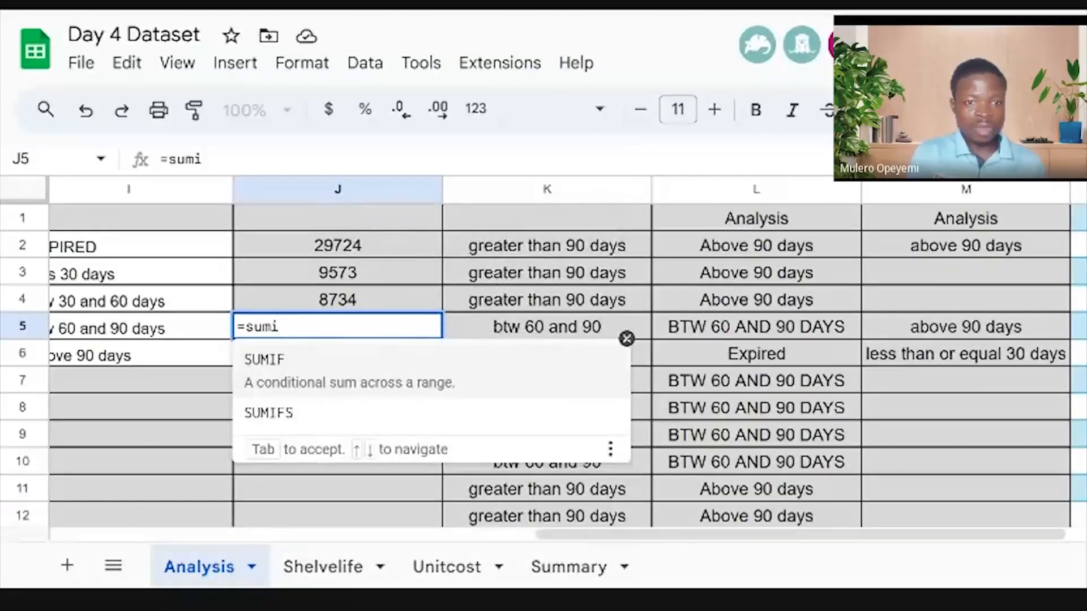
click(376, 374)
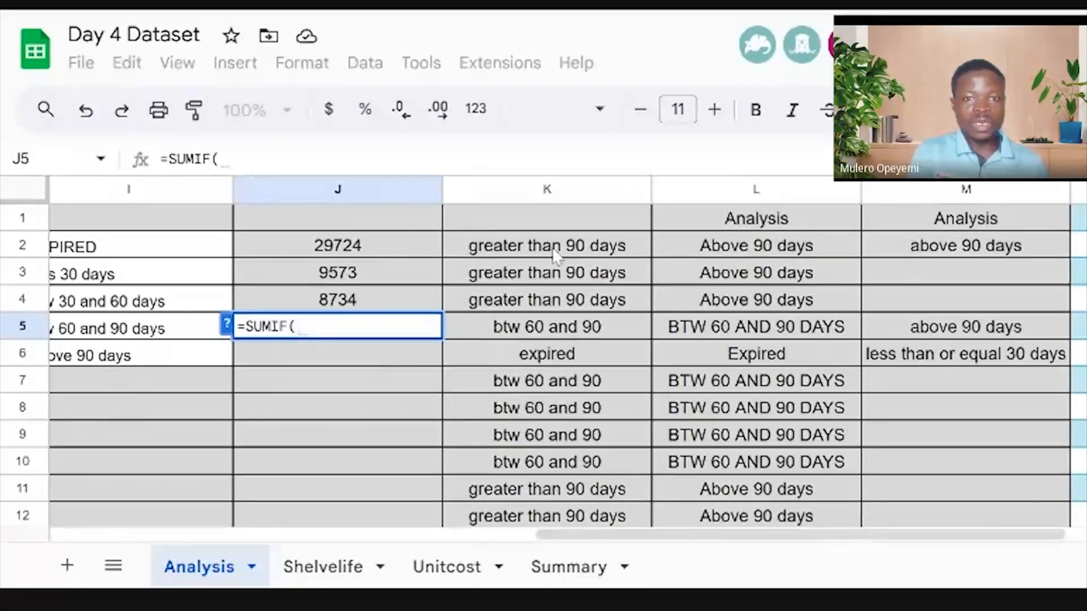
click(569, 190)
Complete the J5 SUMIF formula with "less than 30" as the criterion and column N as the sum range, and commit it
text(,"")
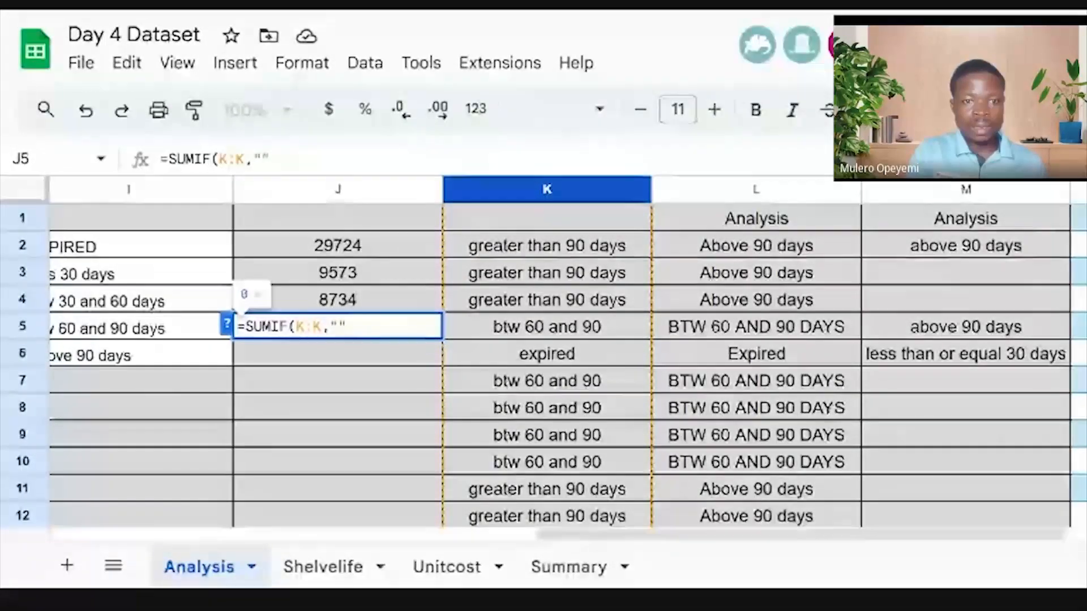
key(Left)
text(less tha)
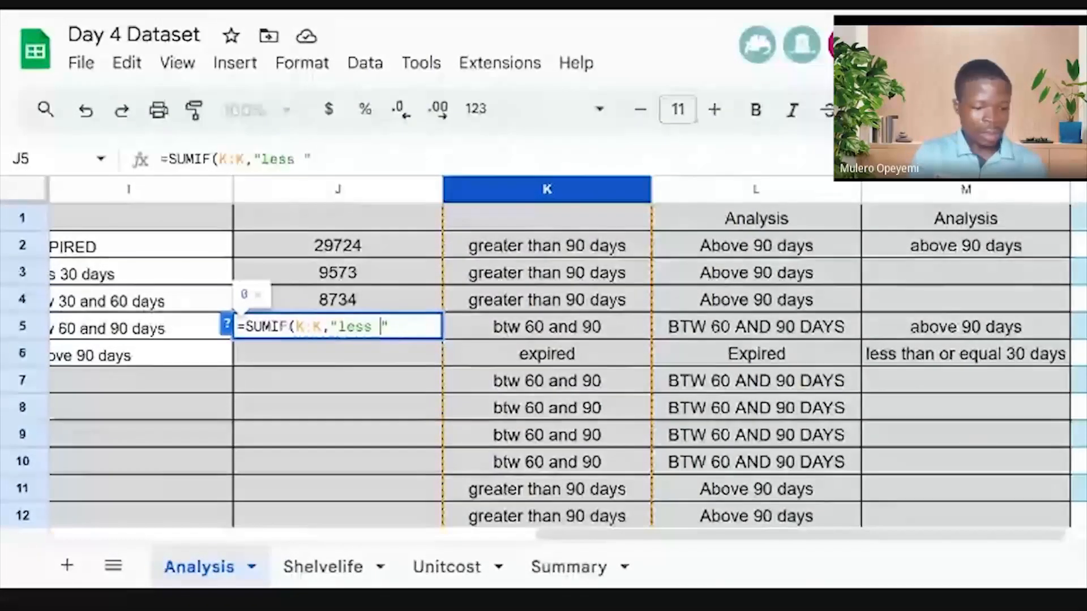
text(n 30")
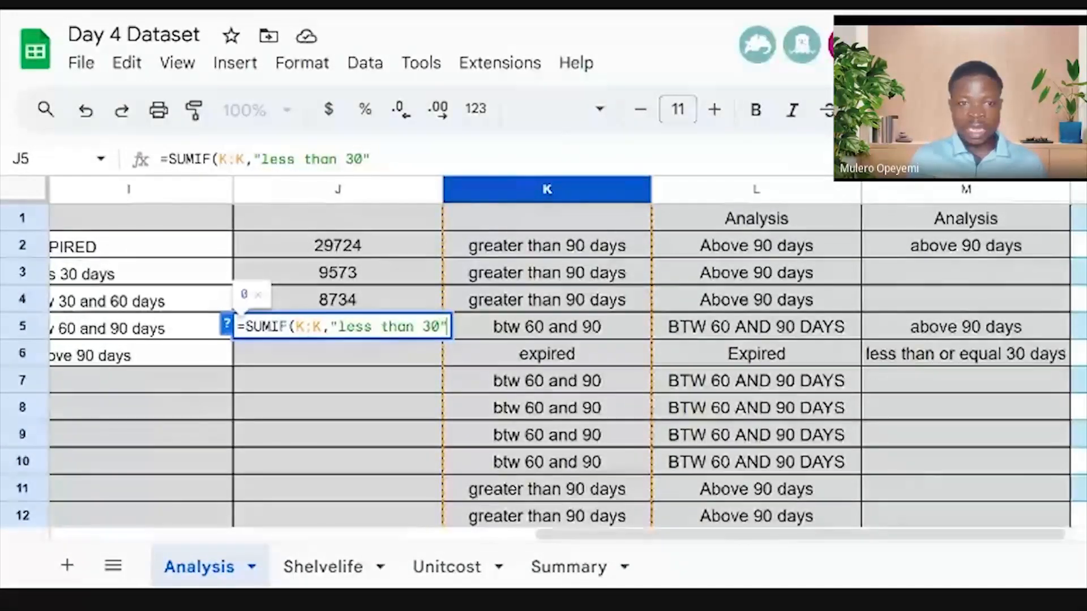
text(,)
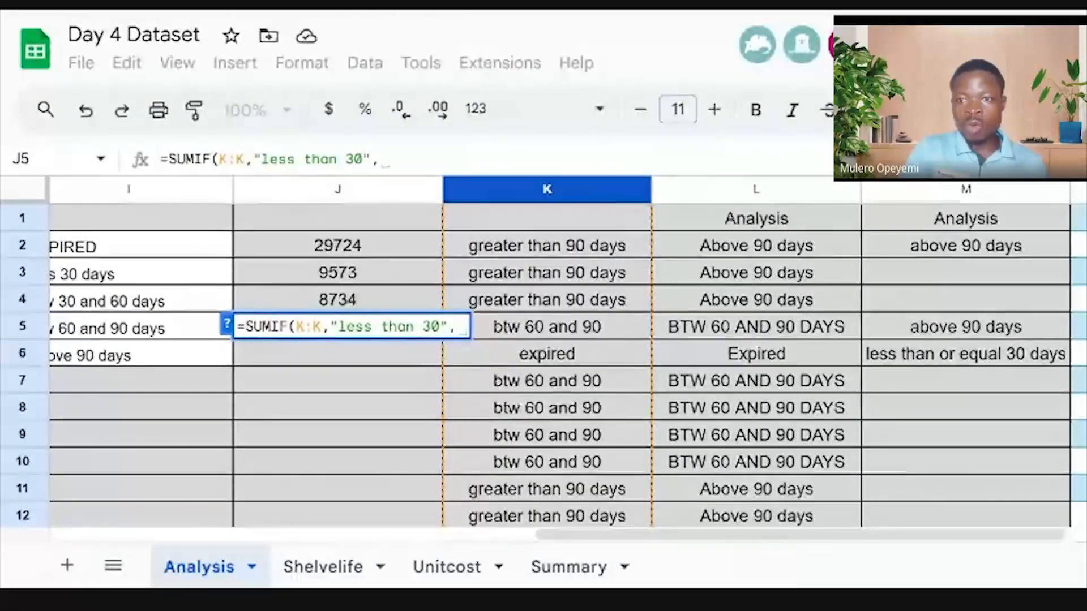
text(N:N))
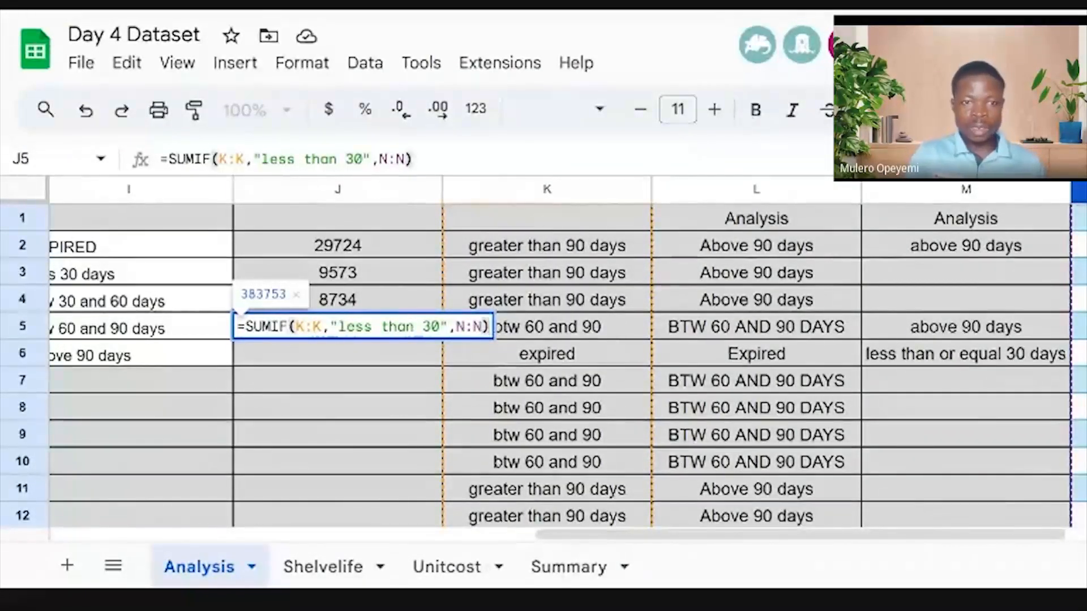
key(Return)
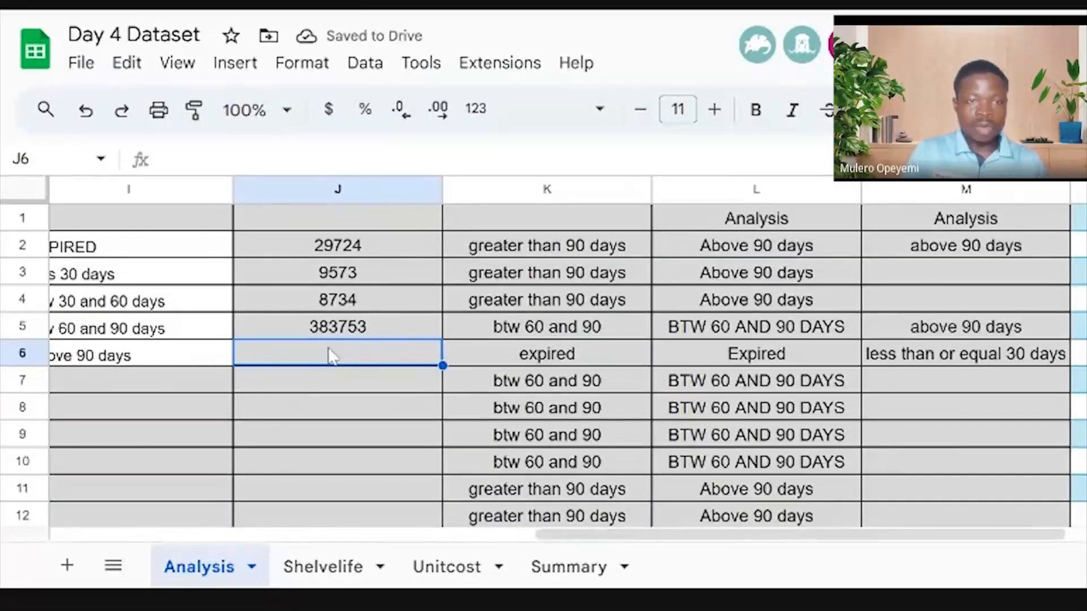
Start a SUMIF formula in cell J6 with the whole column K as its criteria range
text(=)
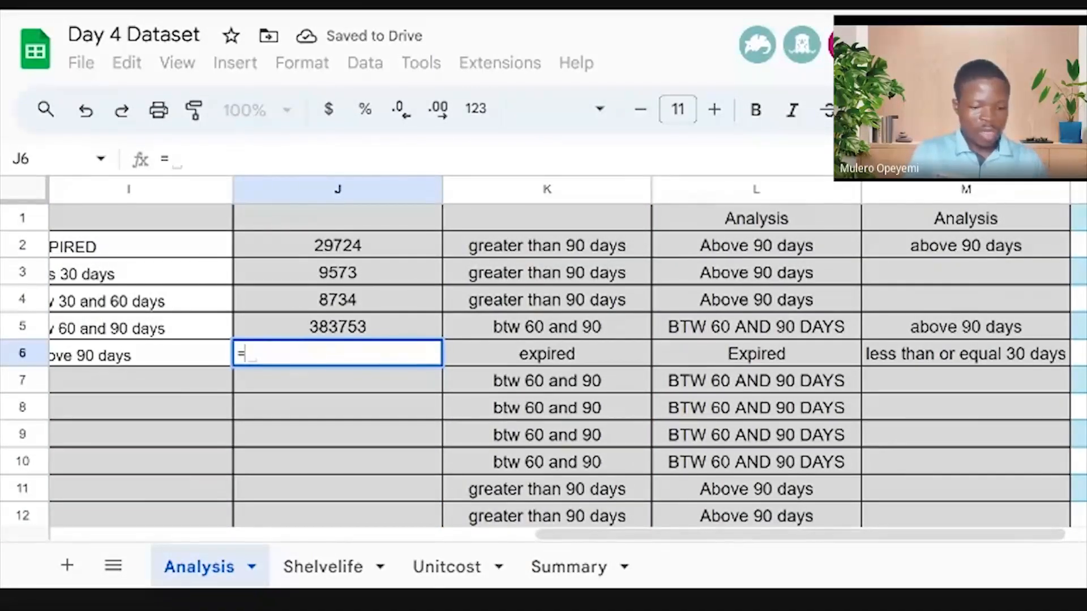
text(sumi)
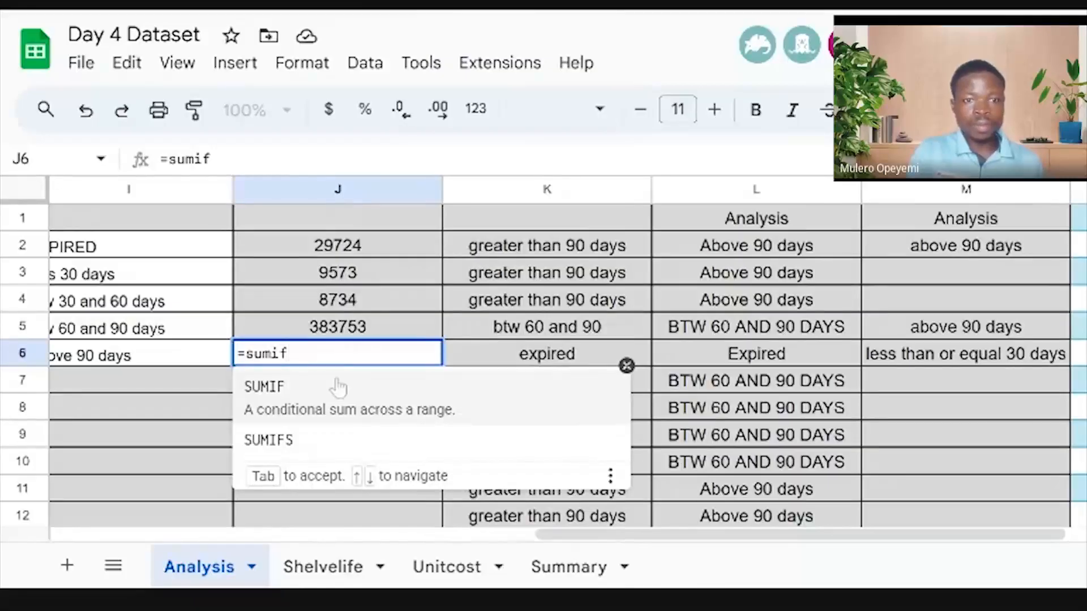
text(f)
click(341, 395)
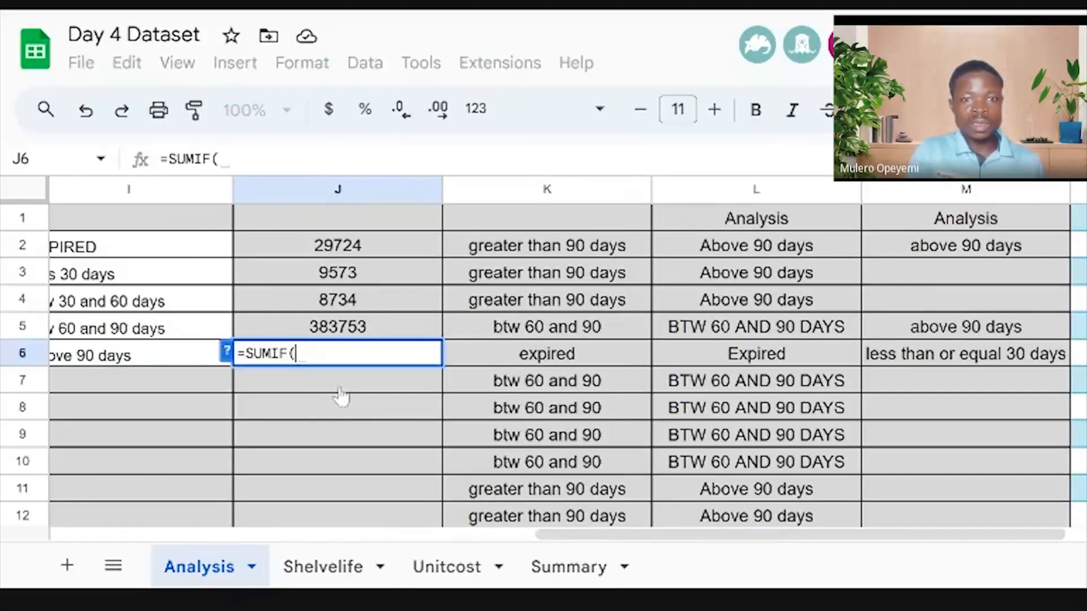
click(536, 182)
text(,)
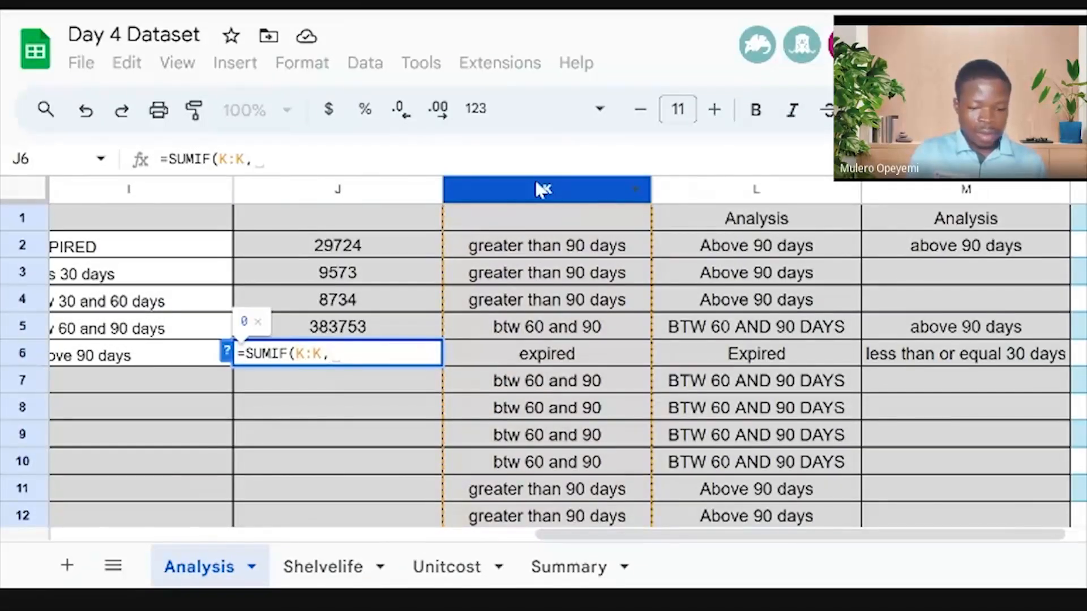
Complete the J6 SUMIF formula with "expired" as the criterion and column N as the sum range, and commit it
text("")
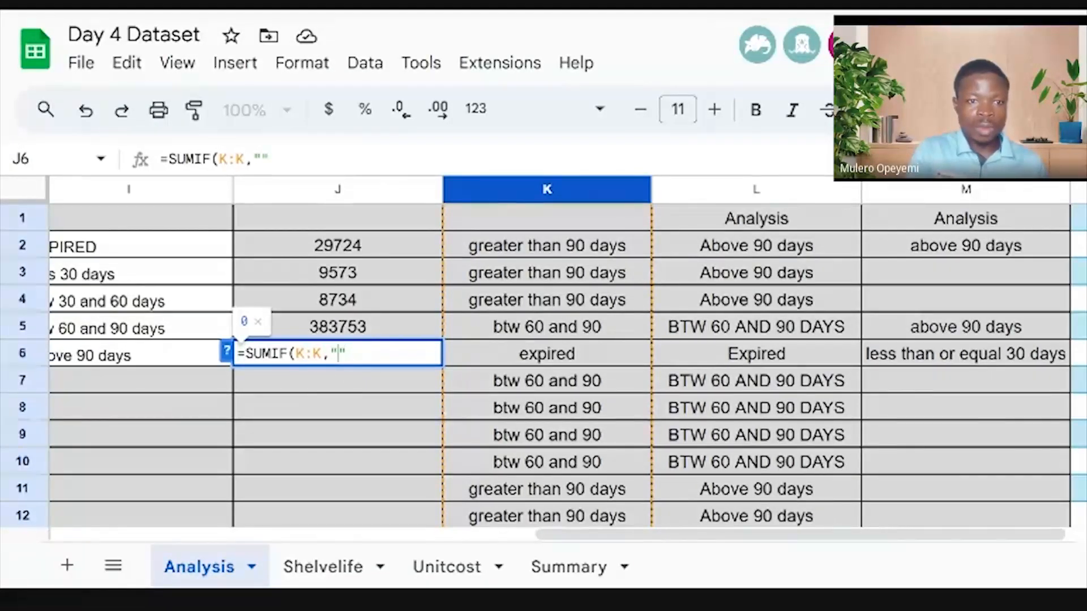
text(exp)
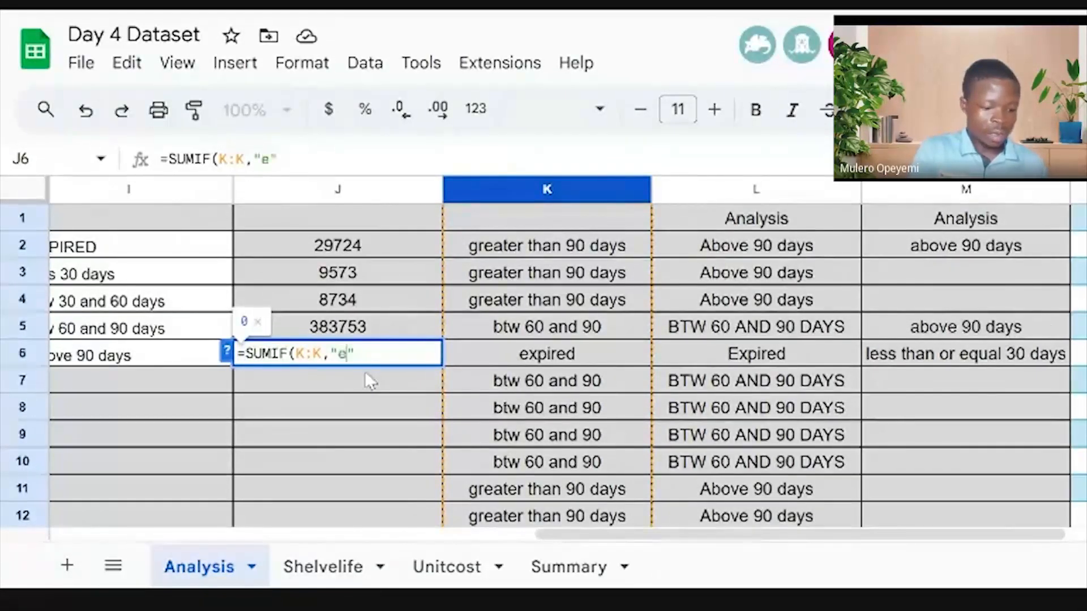
text(ire)
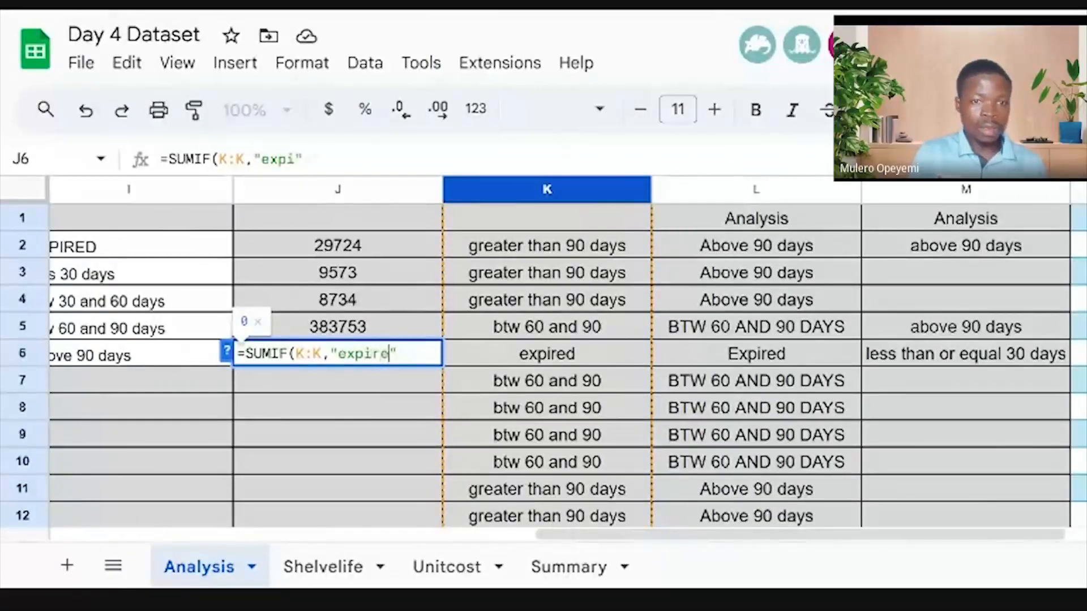
text(d)
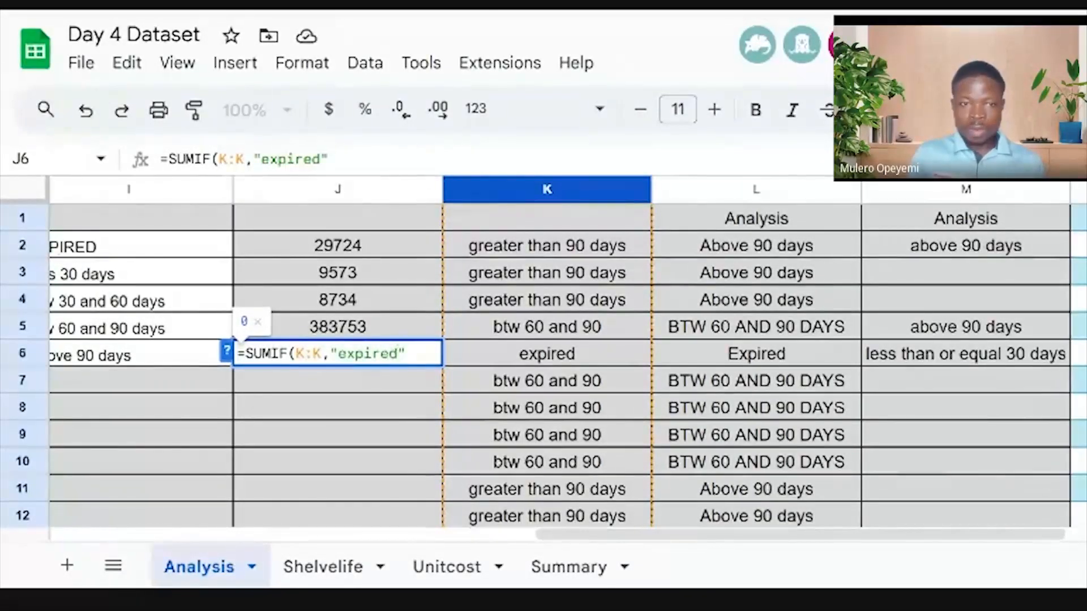
text(,)
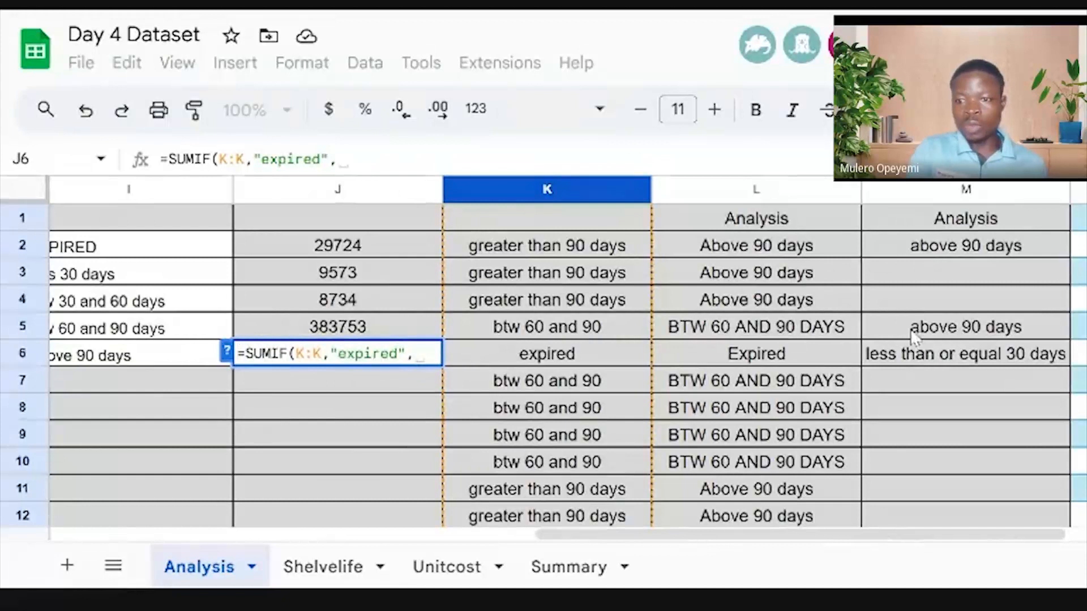
text(N:N)
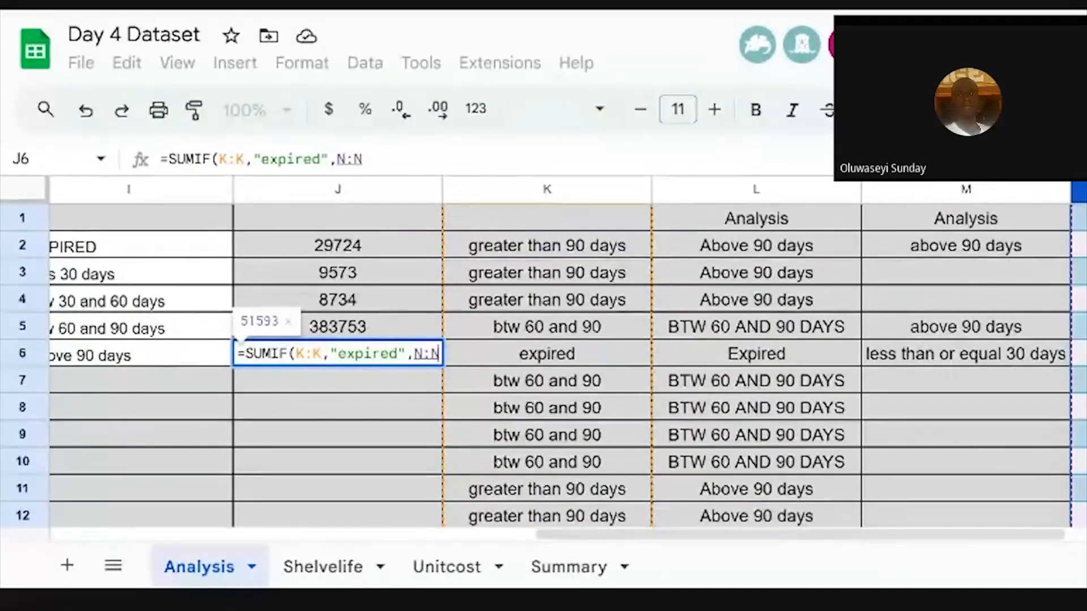
text())
key(Return)
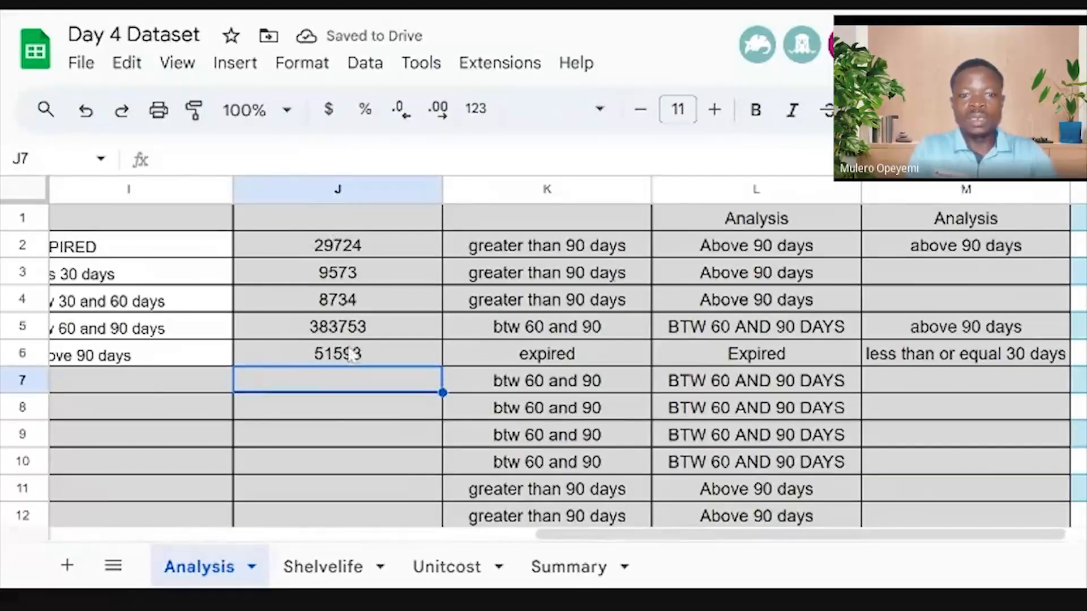
Fill the EXPIRED quantity in cell C2 of the Summary sheet with a reference to Analysis!J6
click(573, 564)
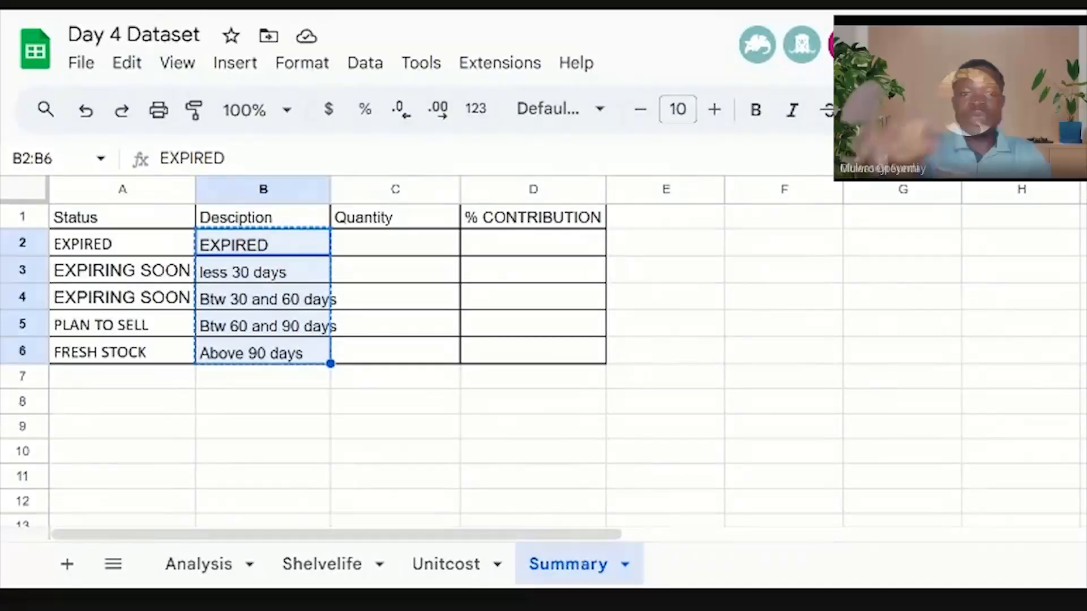
click(407, 247)
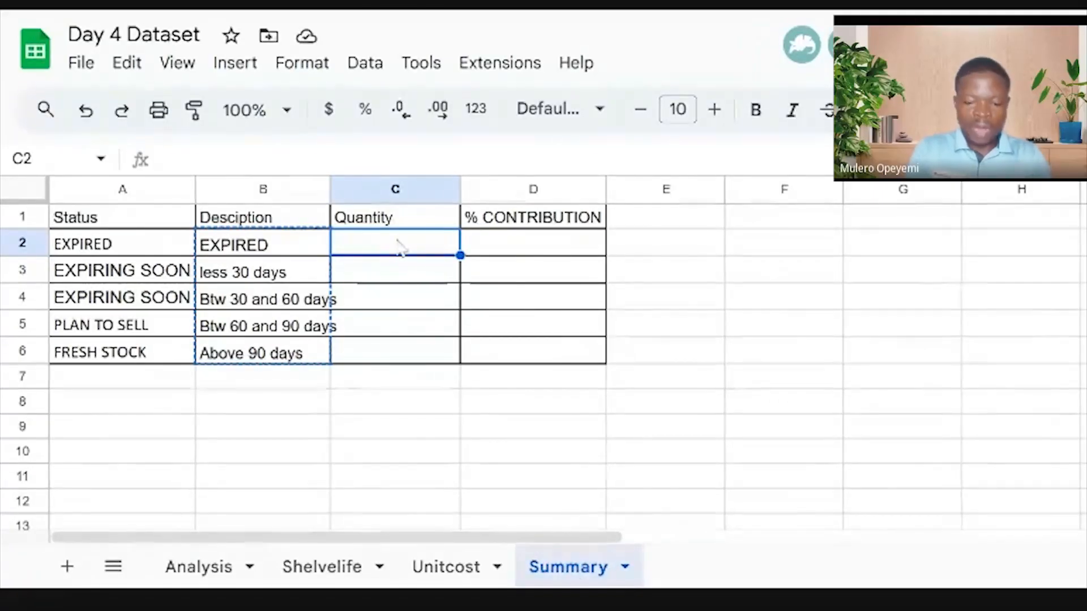
text(=)
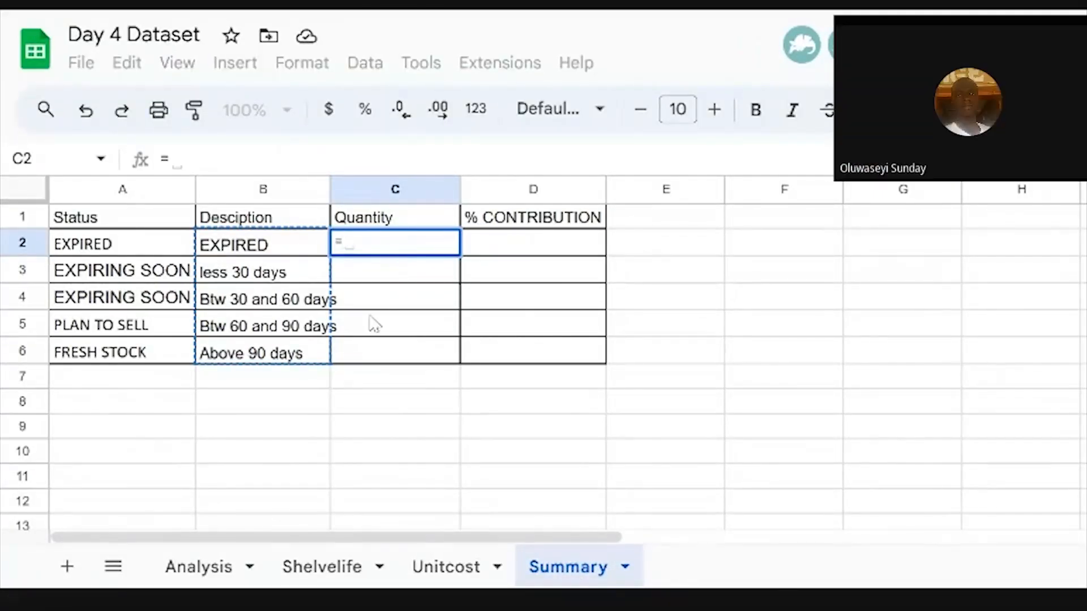
click(210, 579)
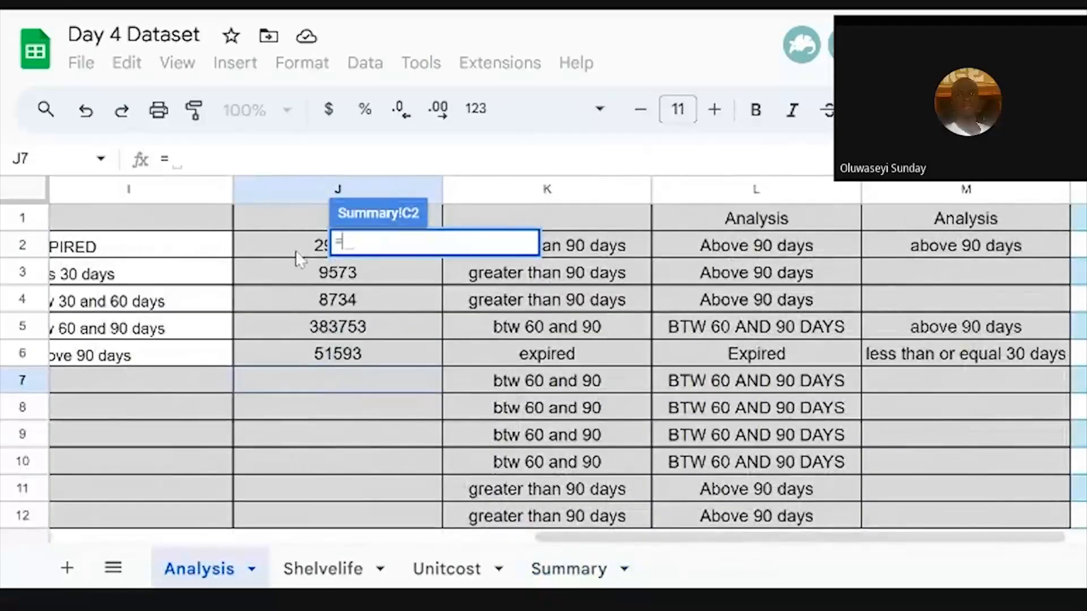
click(334, 360)
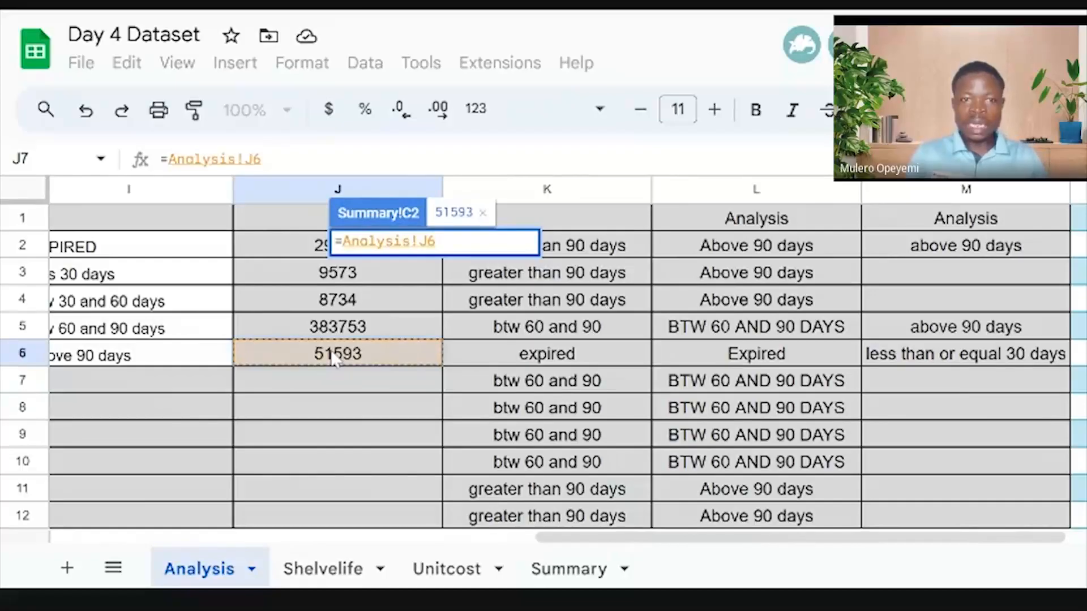
key(Return)
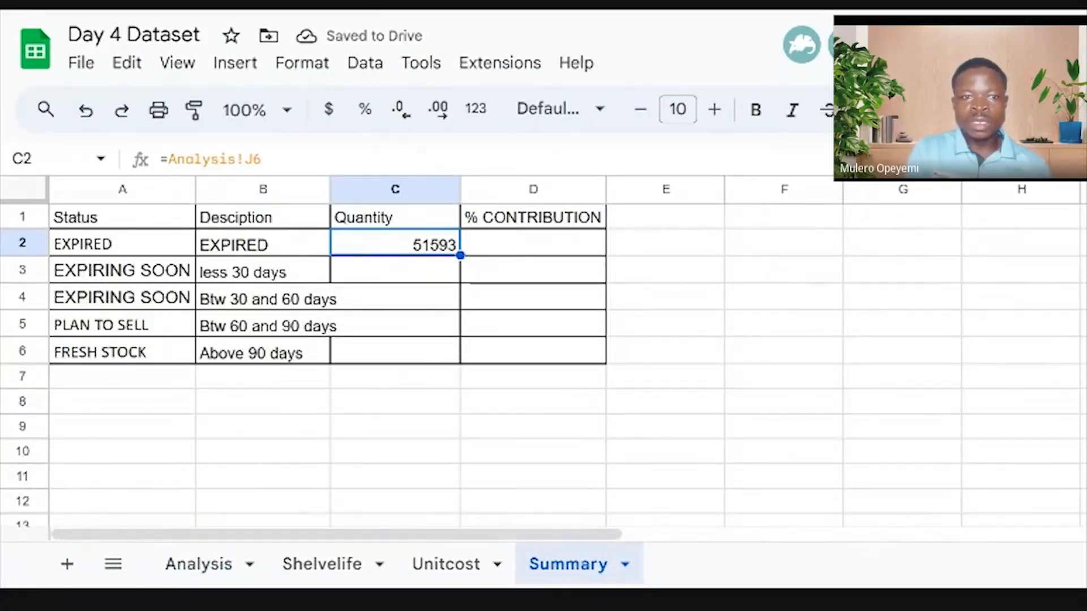
Fill the "less 30 days" quantity in Summary cell C3 with a reference to Analysis!J5
click(381, 276)
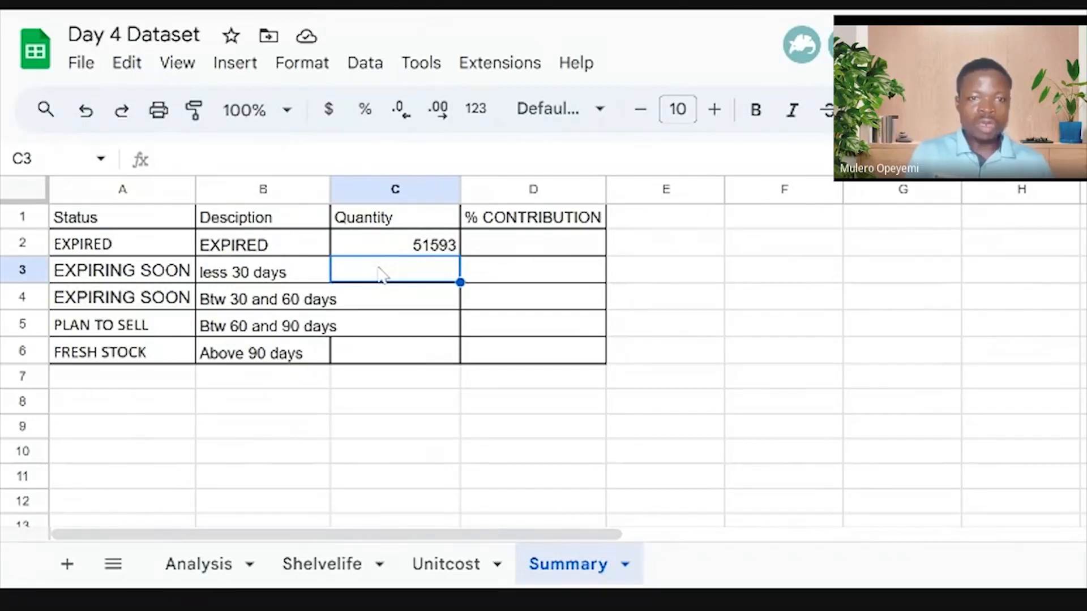
text(=)
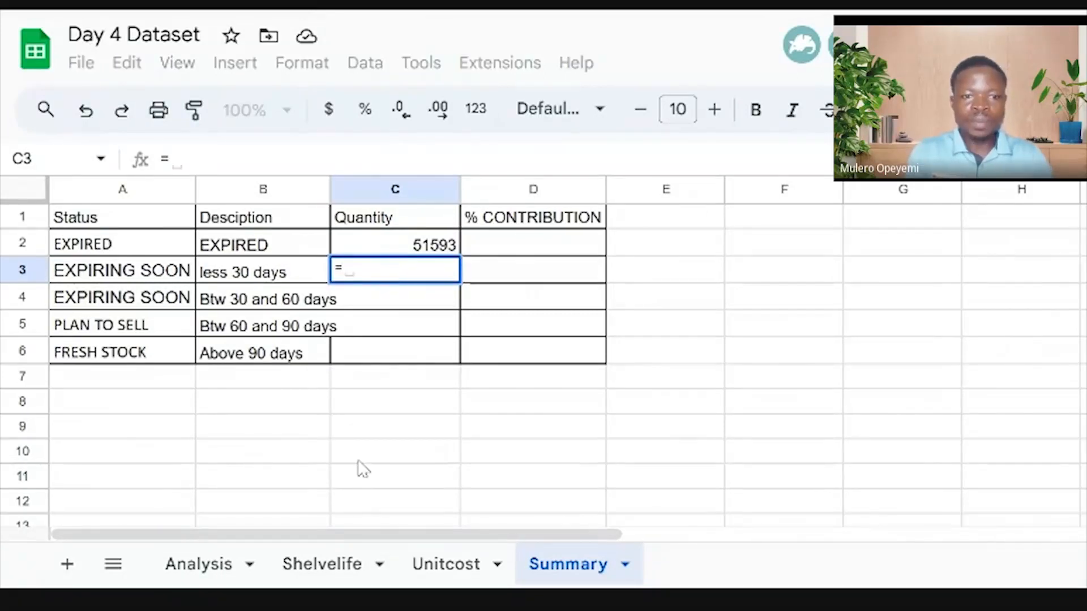
click(218, 564)
click(376, 326)
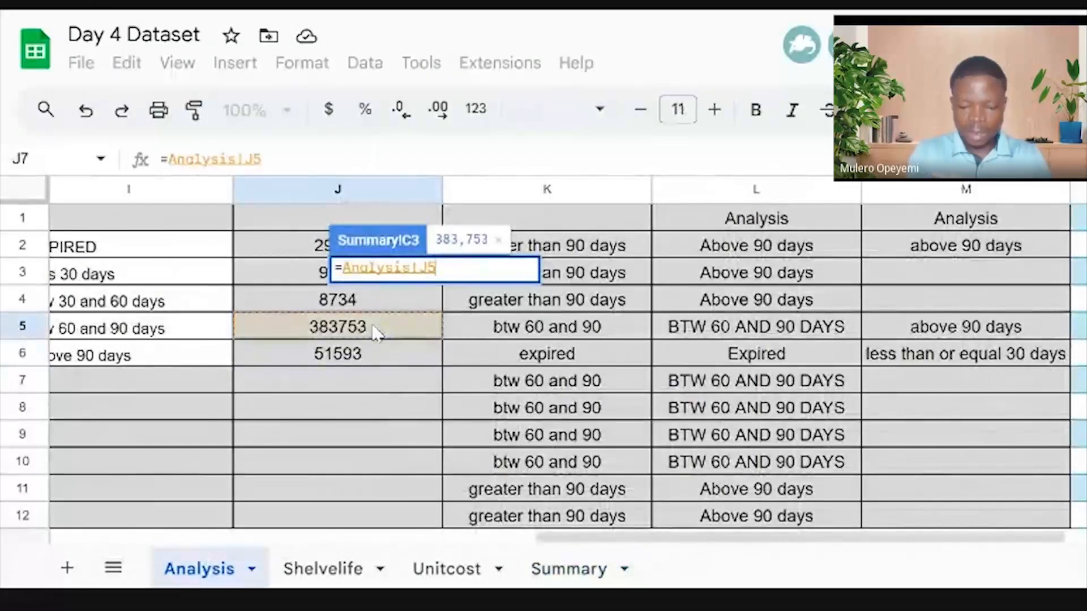
key(Return)
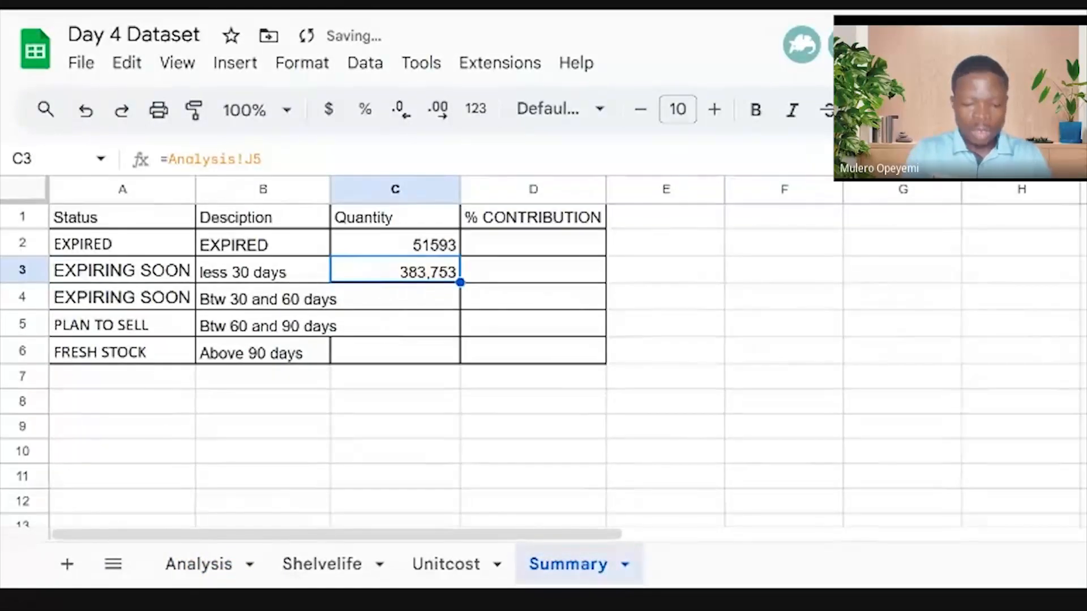
text(=)
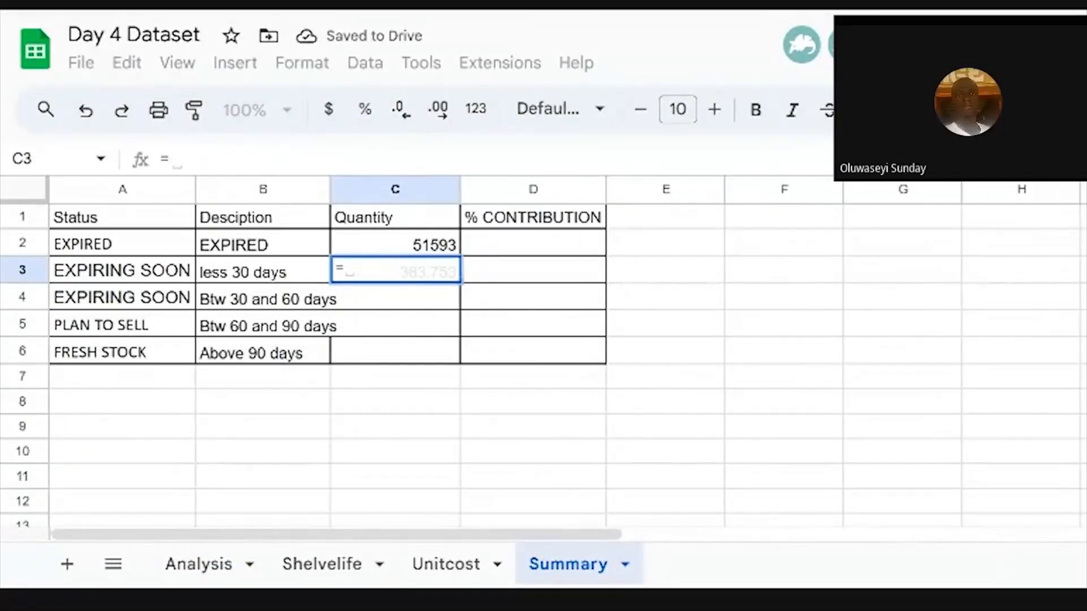
key(Escape)
Fill the "Btw 30 and 60 days" quantity in Summary cell C4 with a reference to Analysis!J4
click(378, 299)
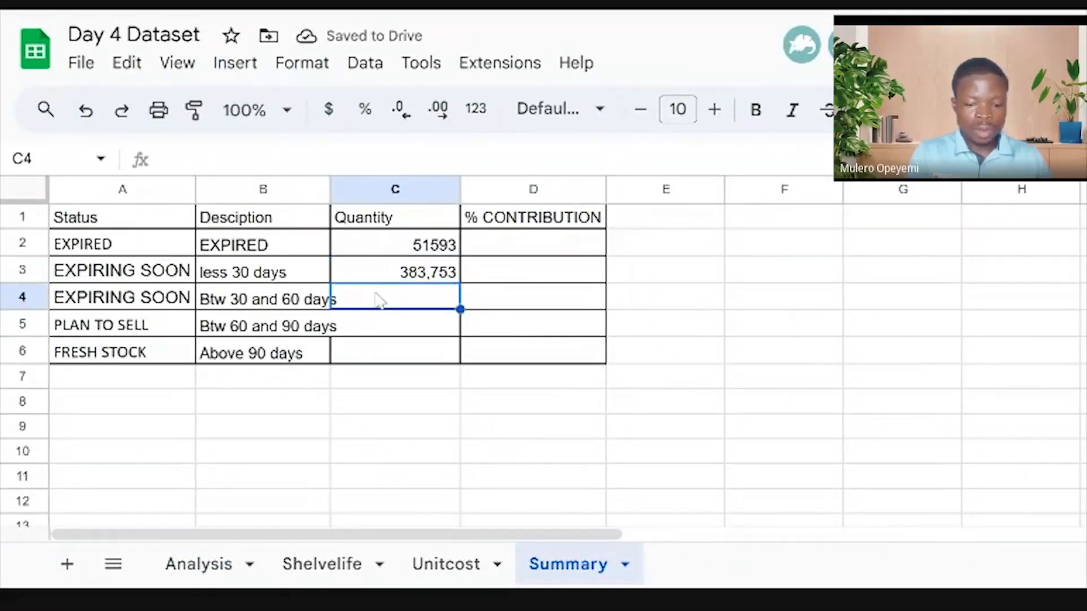
text(=)
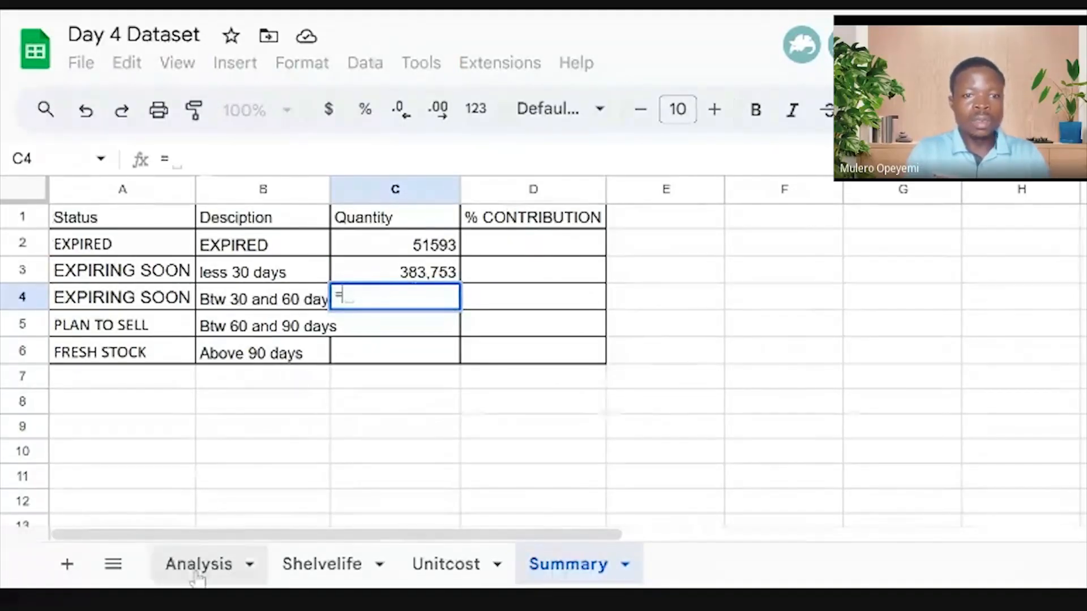
click(197, 574)
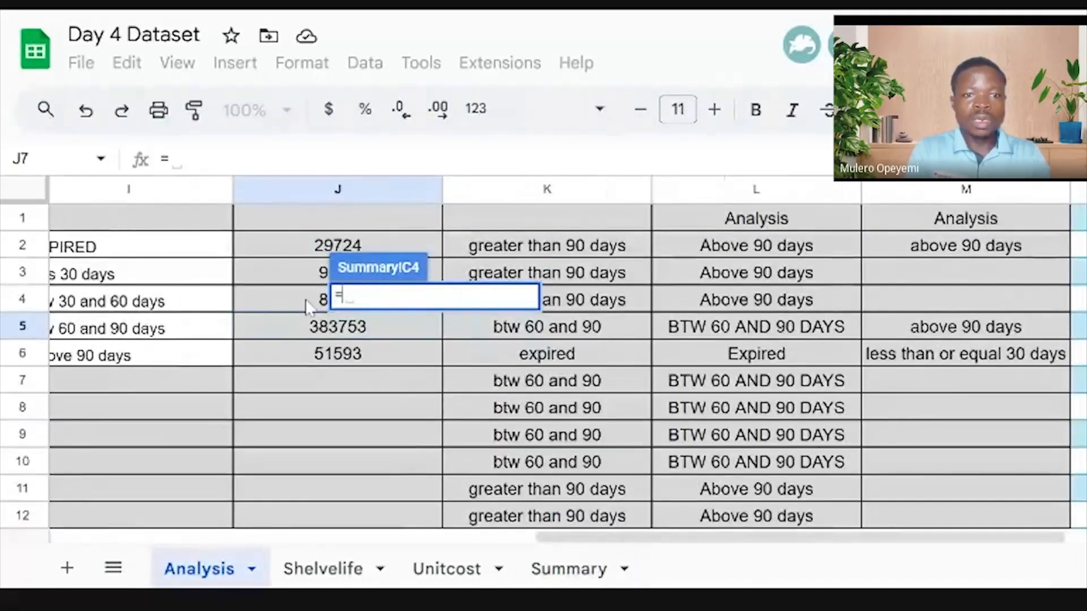
click(305, 300)
key(Return)
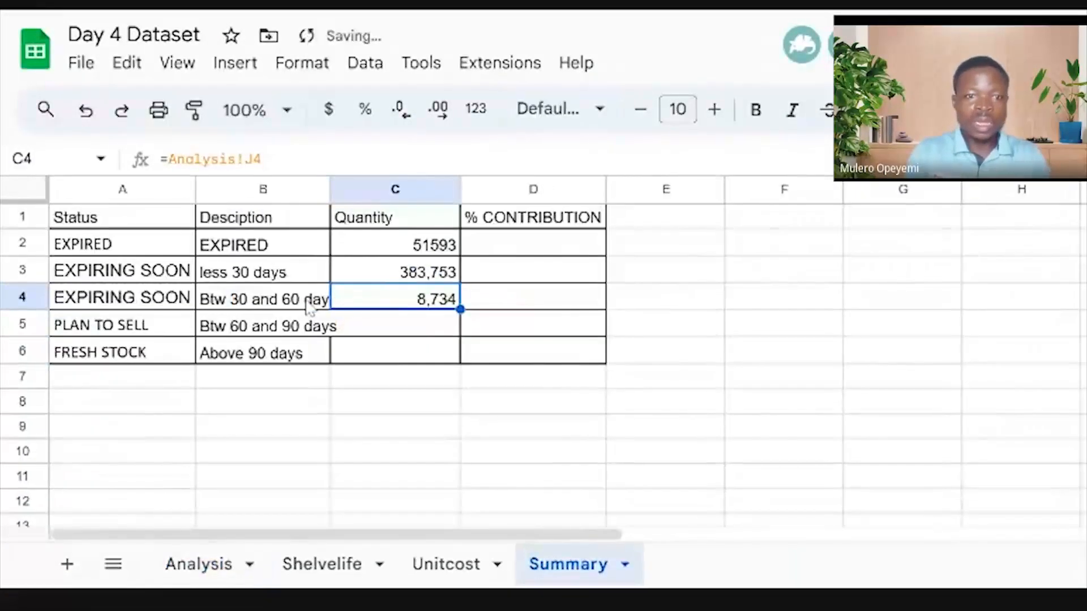
Fill the "Btw 60 and 90 days" quantity in Summary cell C5 with a reference to Analysis!J3
click(400, 331)
text(=)
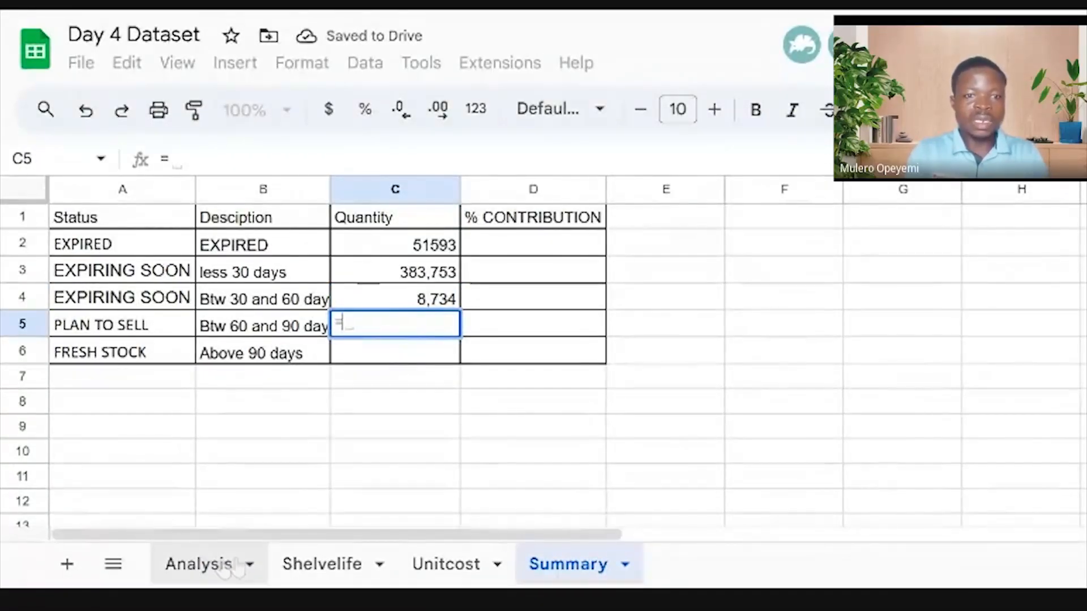
click(223, 566)
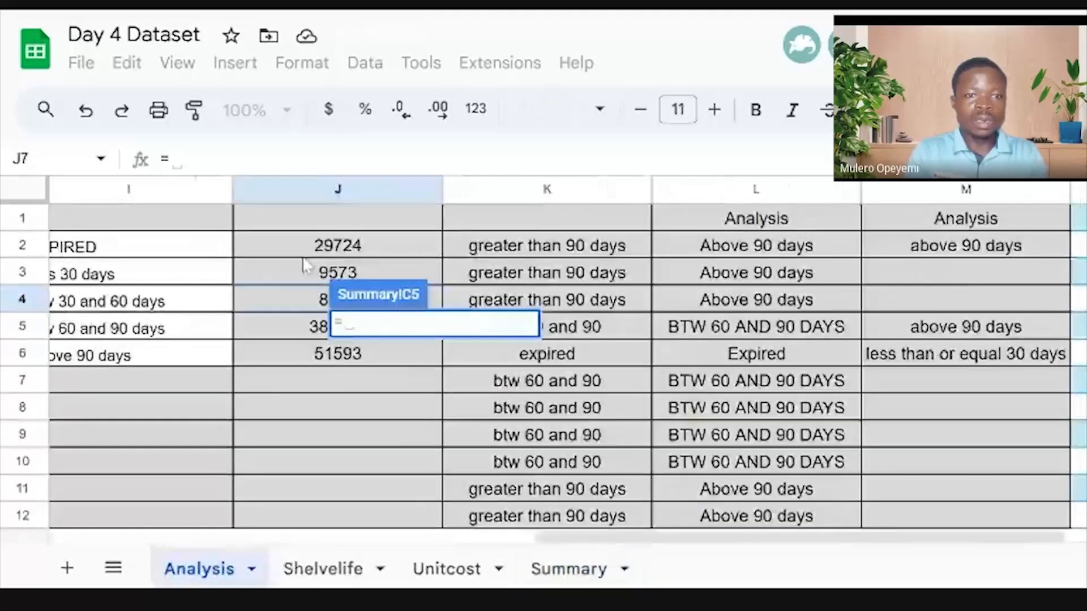
click(307, 270)
key(Return)
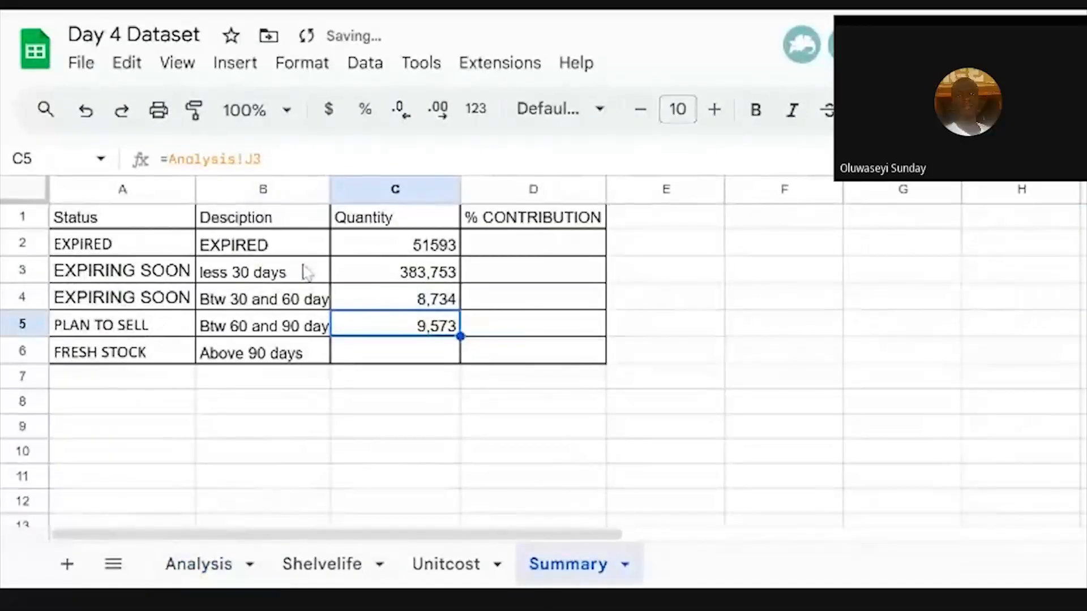
Fill the "Above 90 days" quantity in Summary cell C6 with a reference to Analysis!J2
click(414, 356)
text(=)
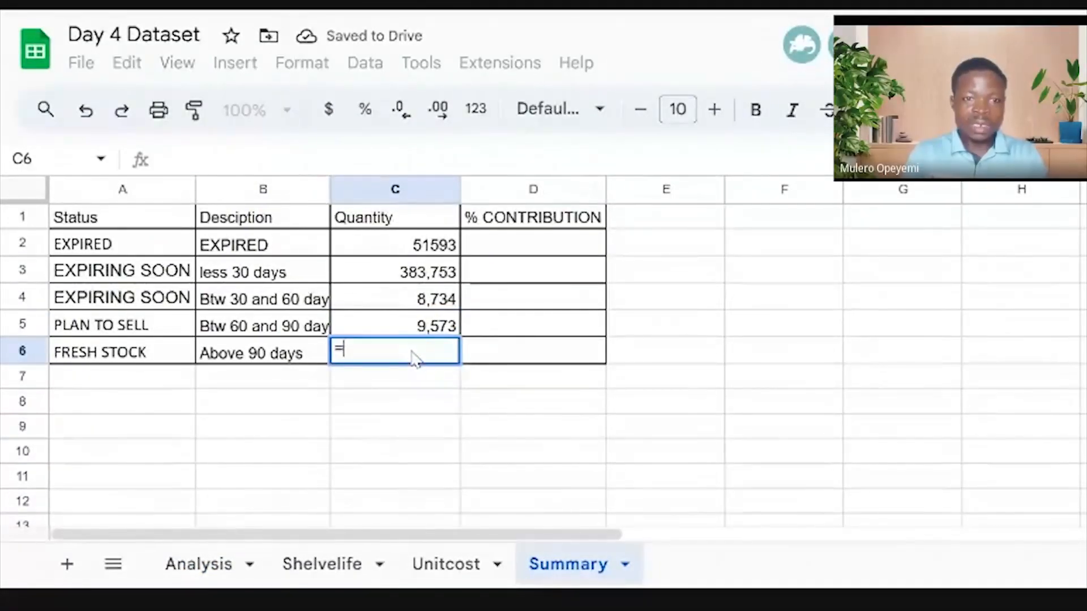
click(195, 565)
click(335, 249)
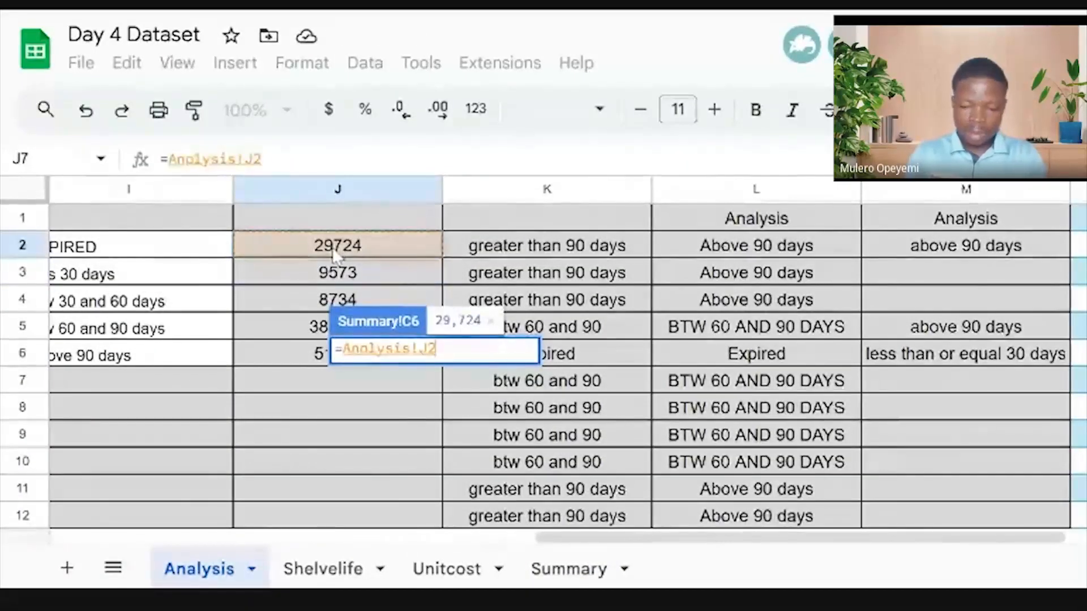
key(Return)
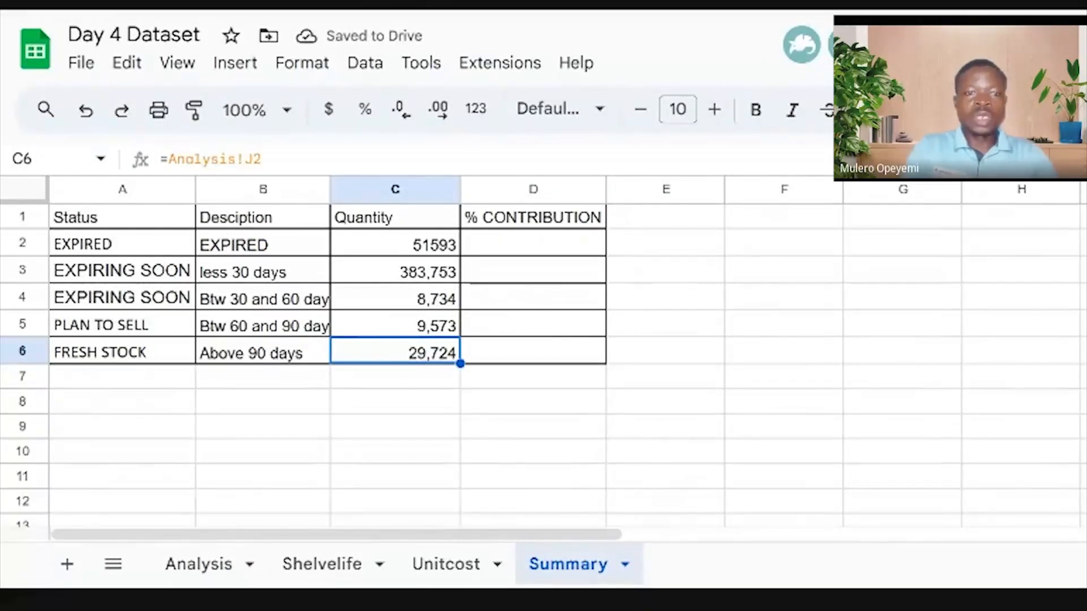
Total the Quantity column in Summary cell C7 with =SUM(C2:C6)
click(417, 379)
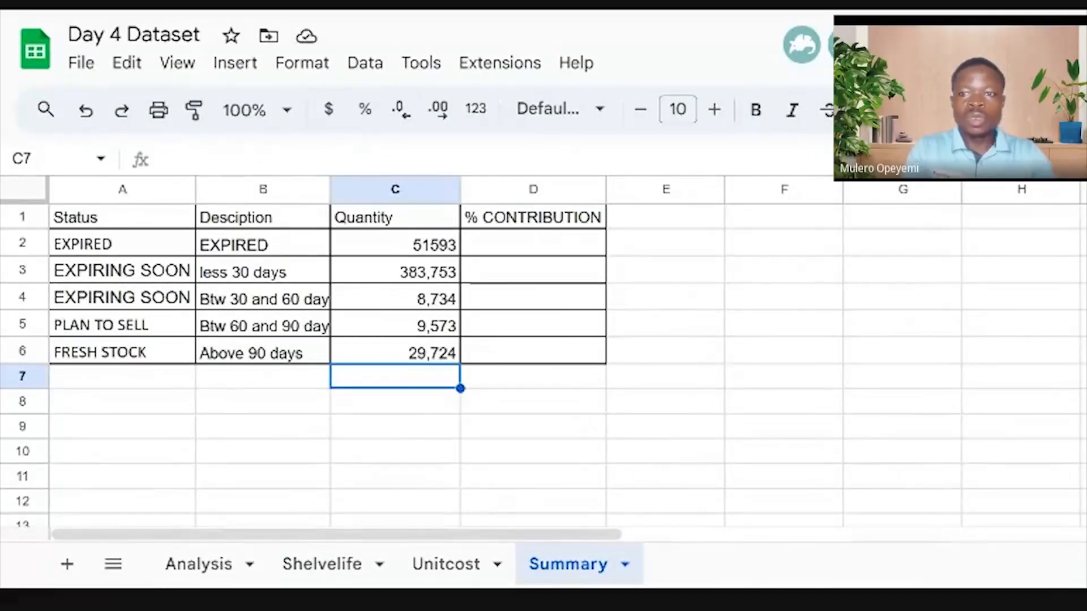
click(1026, 152)
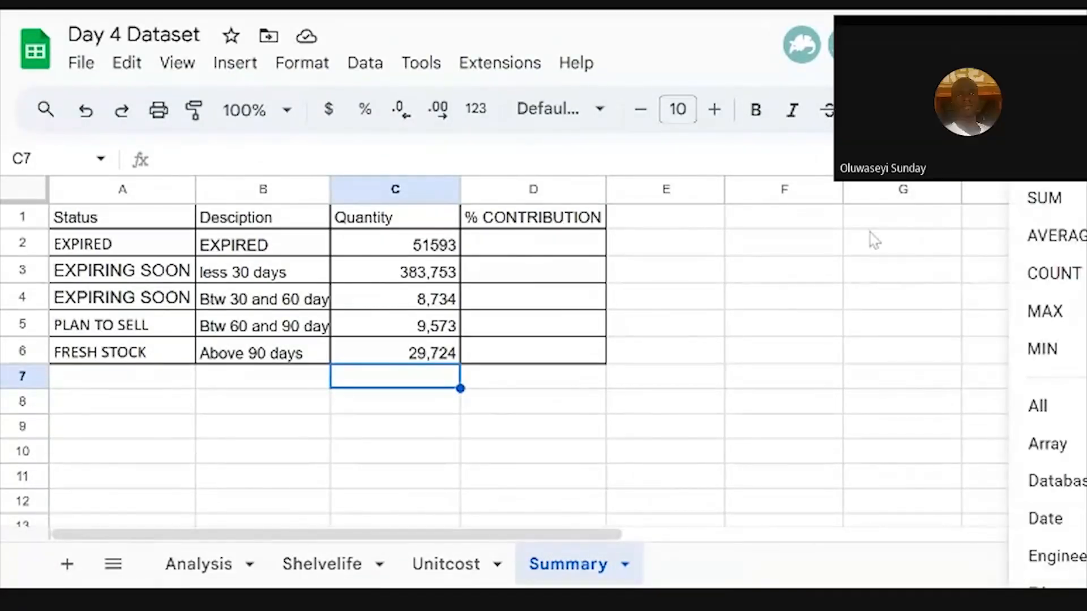
click(1041, 199)
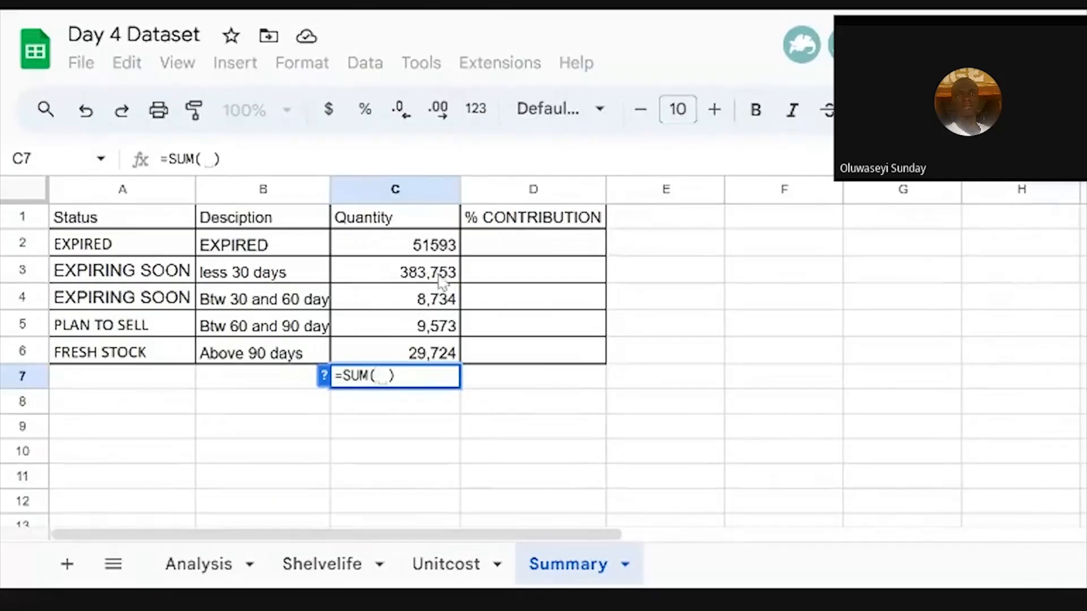
click(407, 248)
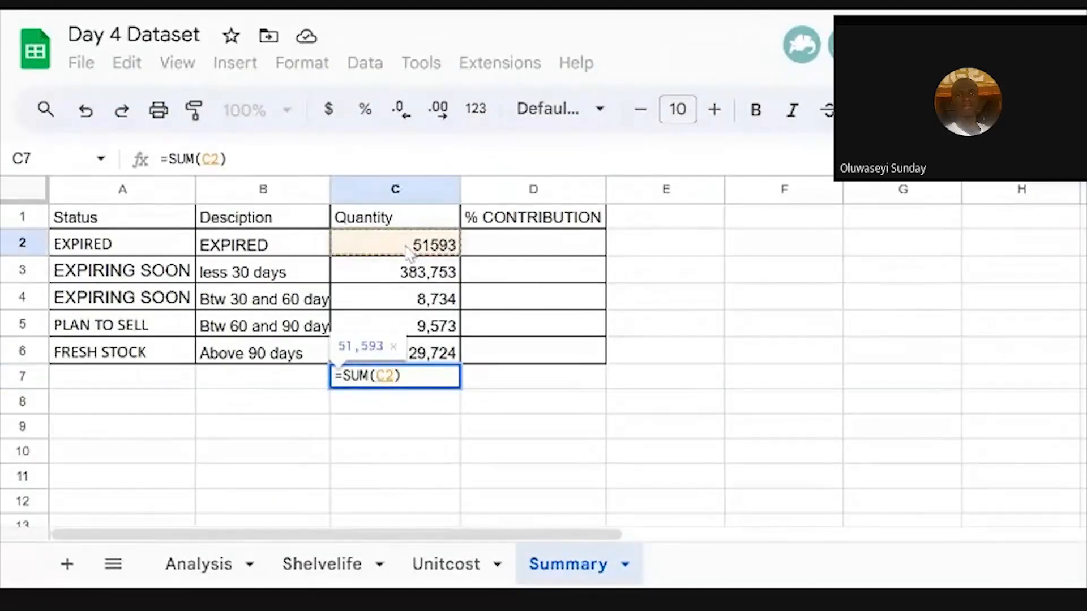
key(shift+Down)
key(shift+Down)
key(shift+Down)
key(shift+Down)
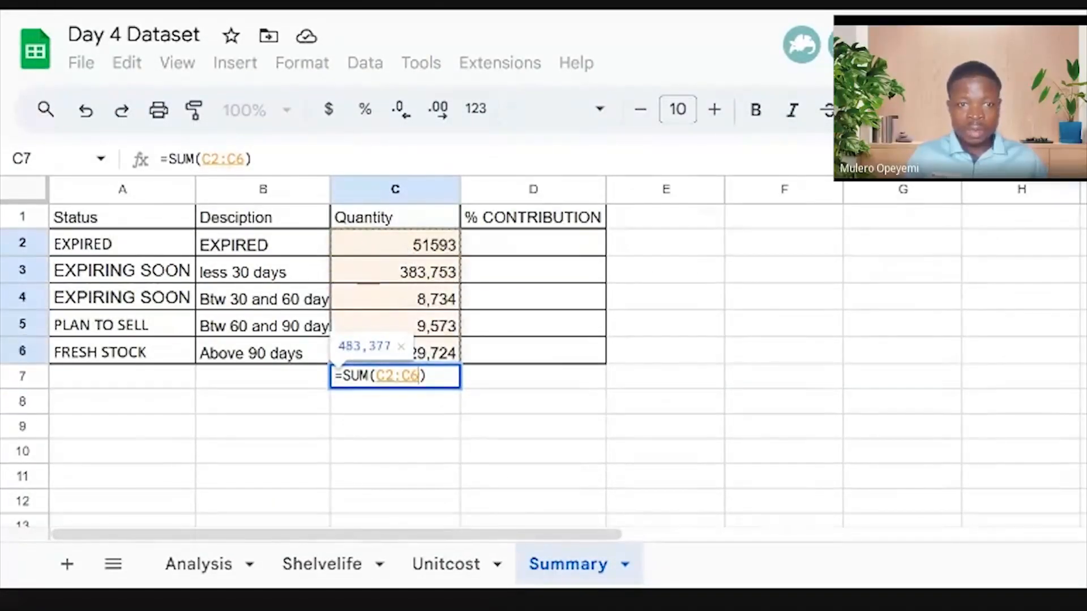
key(Return)
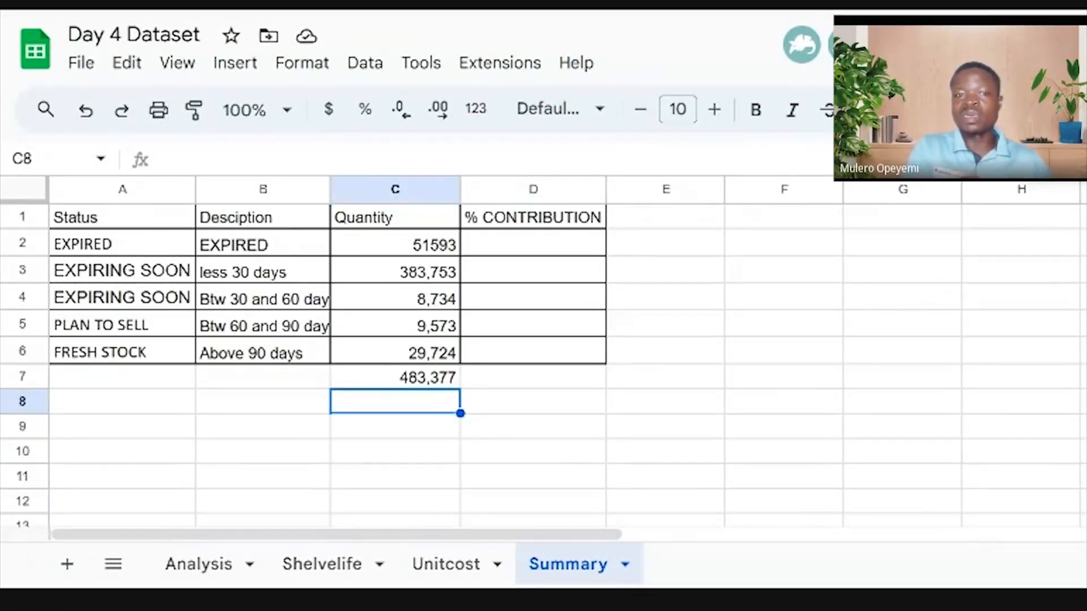
Calculate the EXPIRED row's % contribution in Summary cell D2 with =C2/C7
click(552, 243)
text(=)
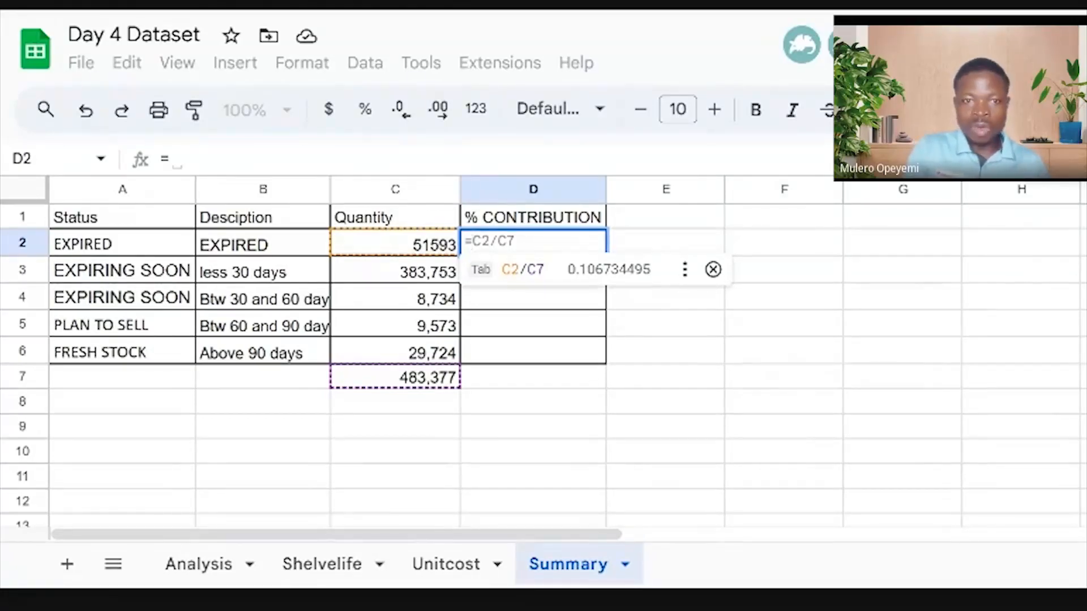
click(431, 255)
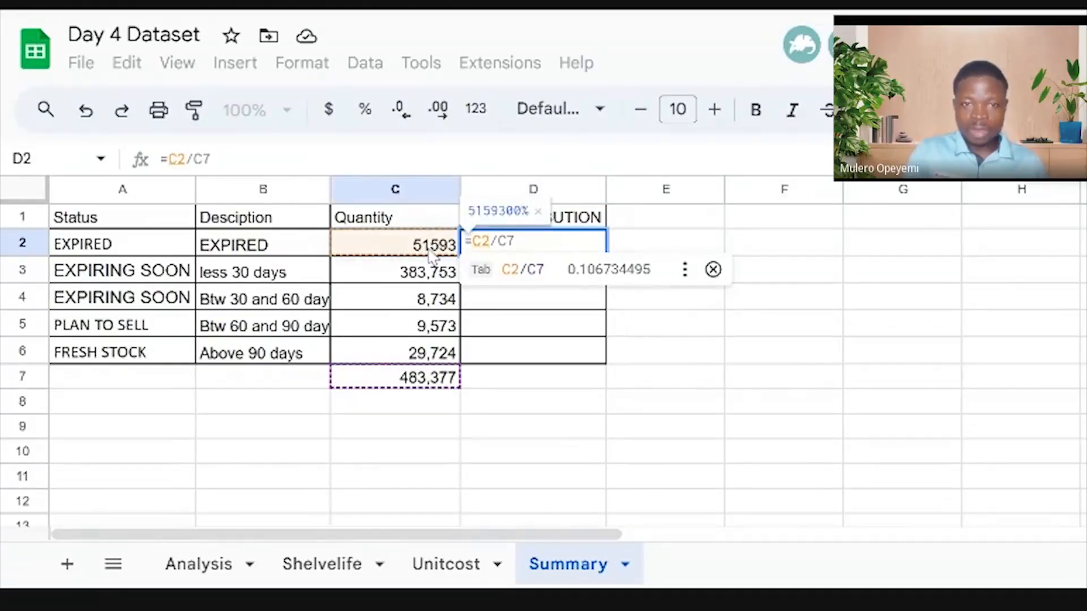
text(/)
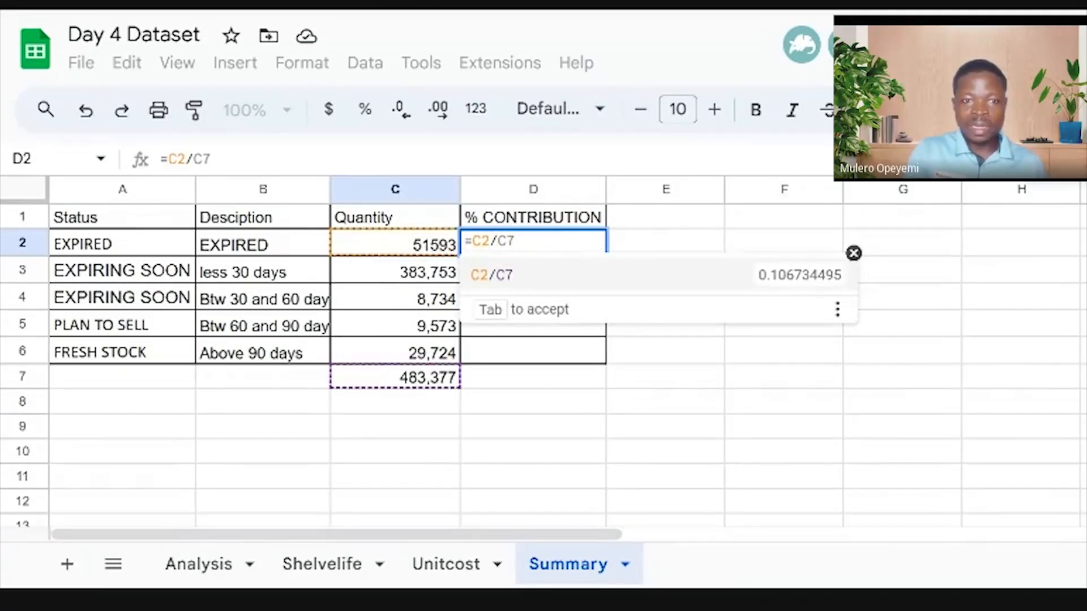
click(378, 392)
key(Return)
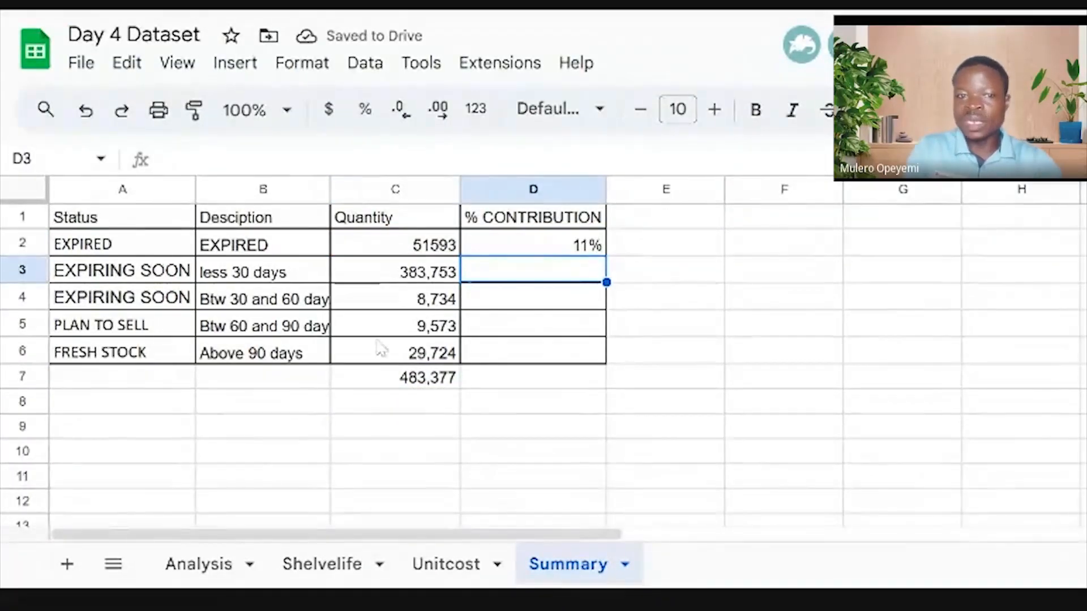
Fill the % CONTRIBUTION cells D2:D6 with the suggested formula =C2/$C$7, keeping the total's reference absolute
click(525, 254)
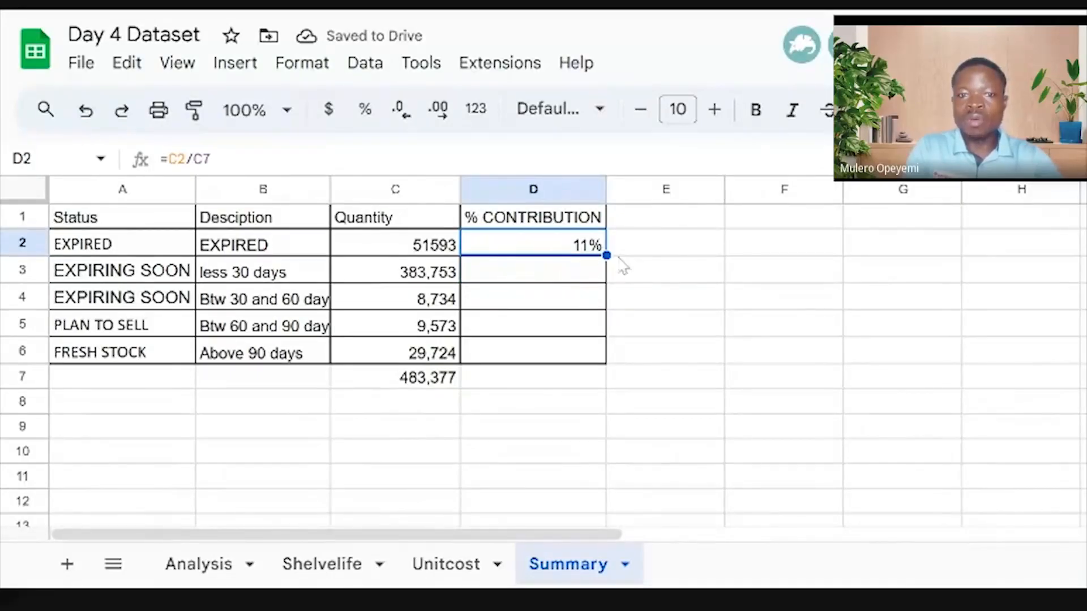
drag(607, 255, 606, 352)
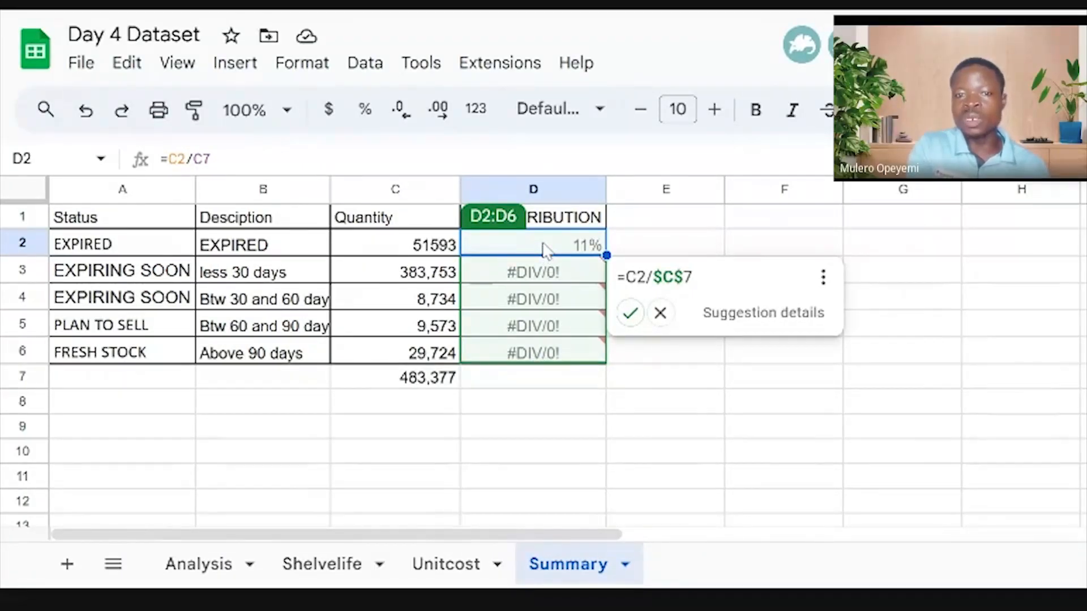
click(630, 313)
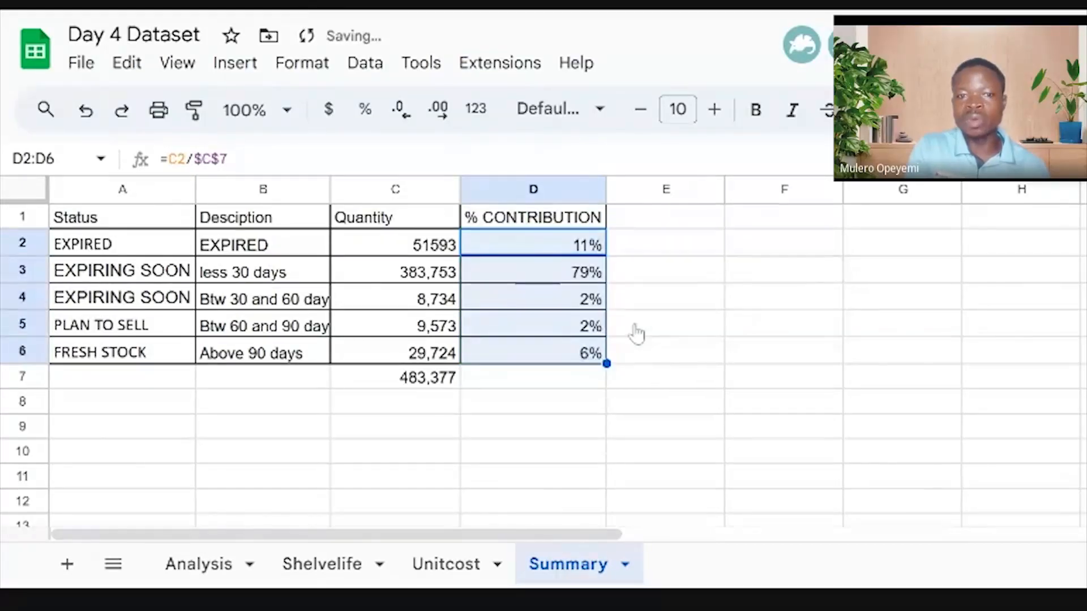
Total the % CONTRIBUTION column in Summary cell D7 with =SUM(D2:D6)
click(558, 377)
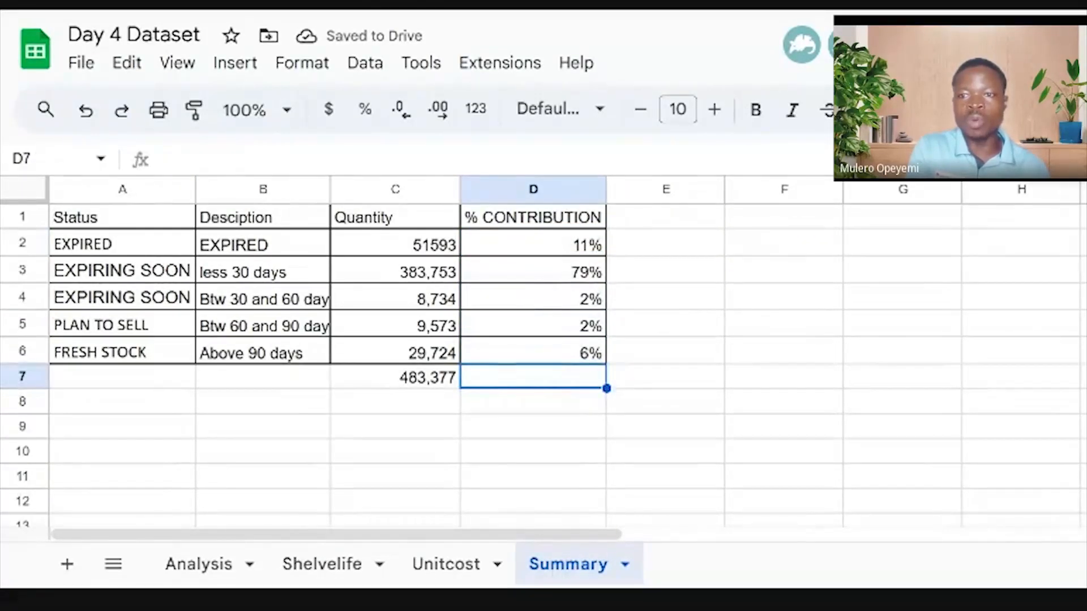
click(1027, 152)
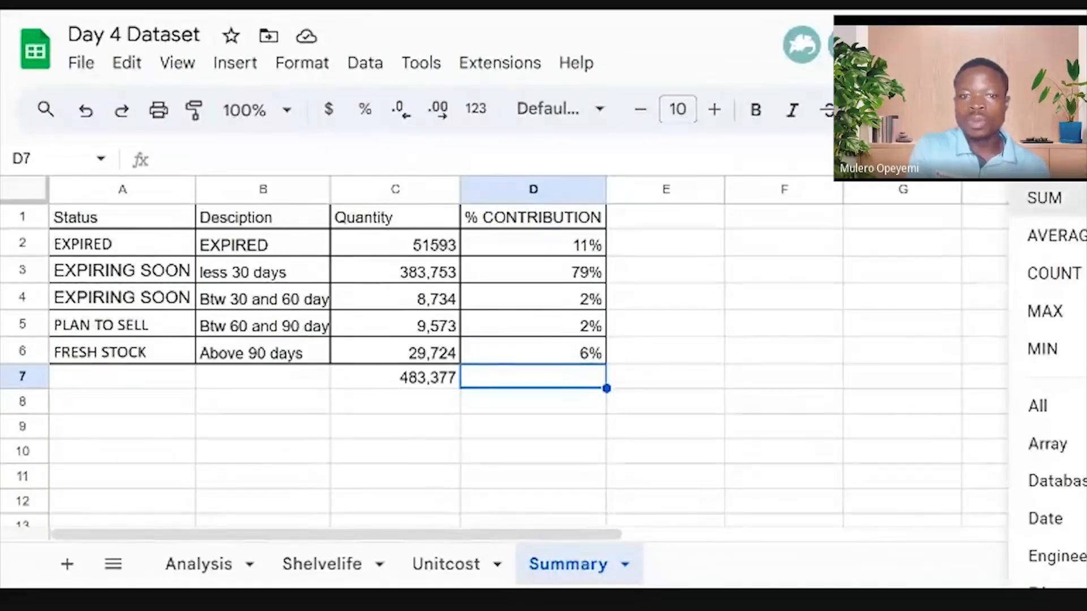
click(1044, 198)
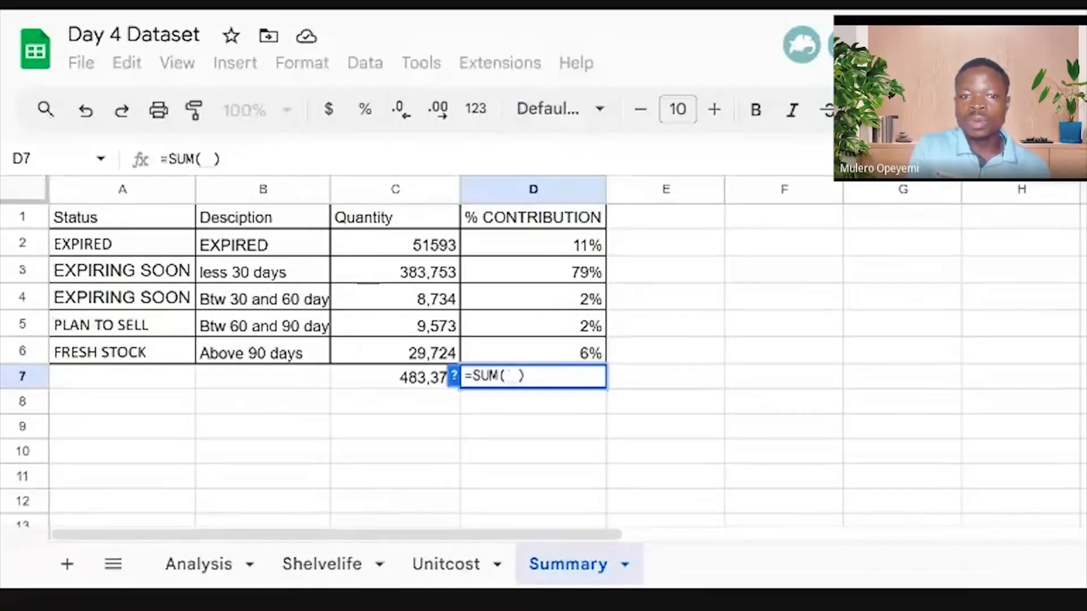
click(552, 250)
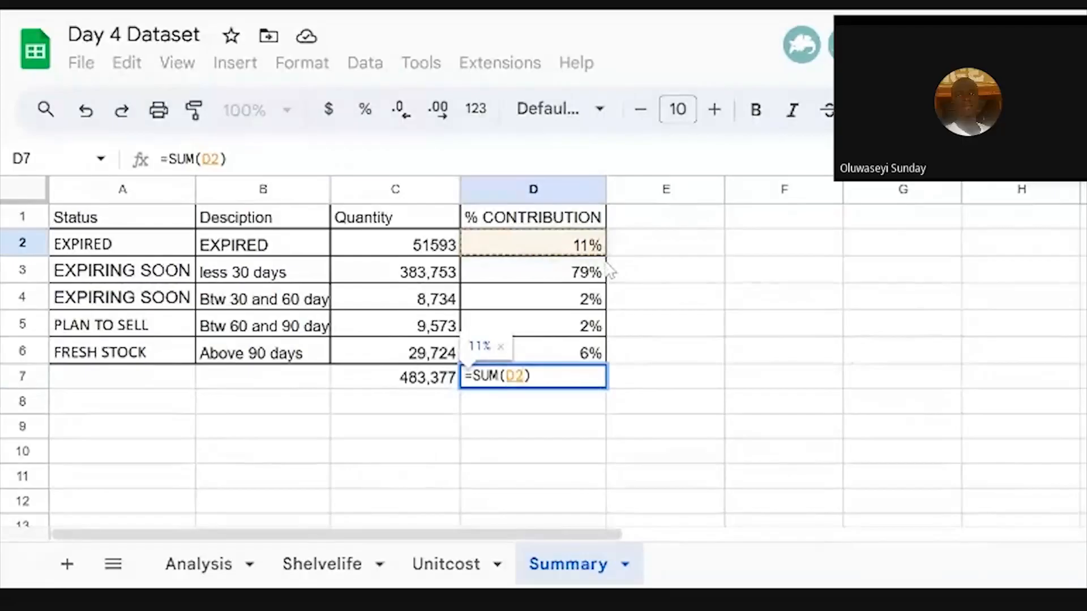
key(shift+Down)
key(shift+Down)
key(shift+Down)
key(shift+Down)
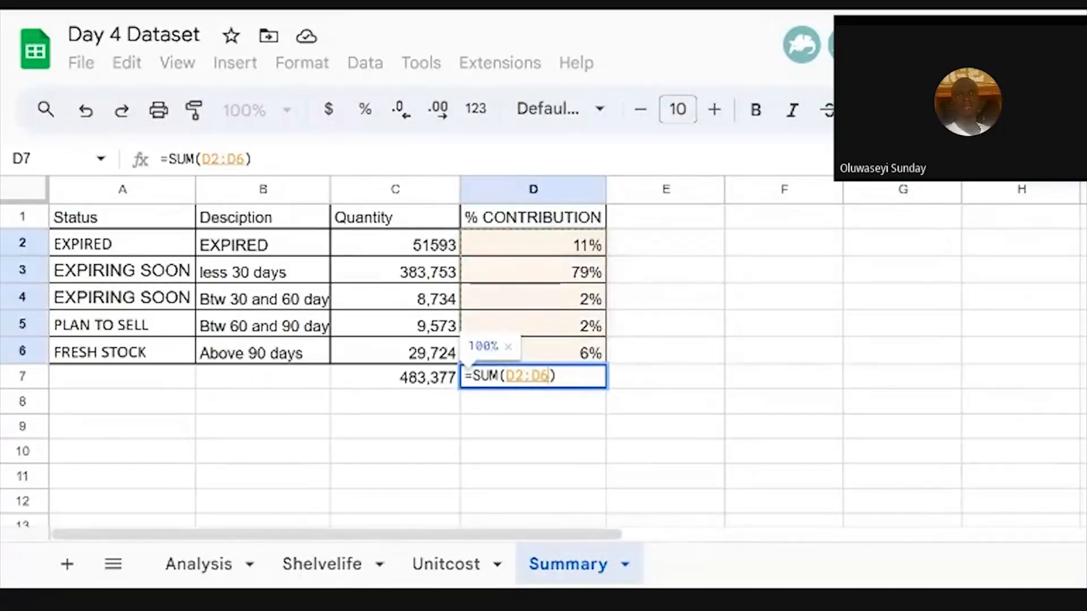
key(Return)
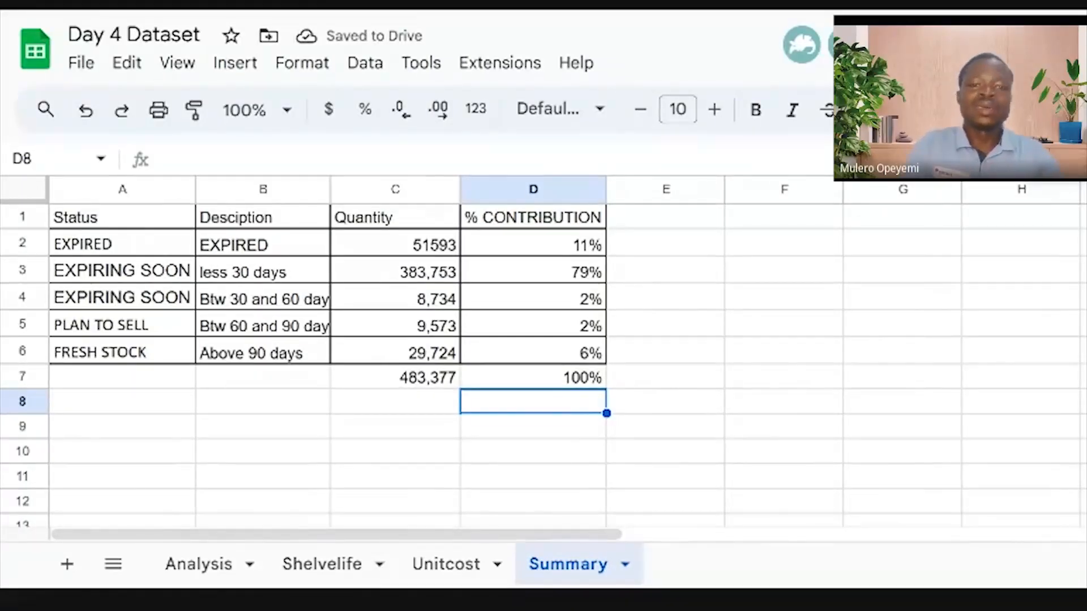
Hide column J with the class totals on the Analysis sheet and select cell K2
click(204, 564)
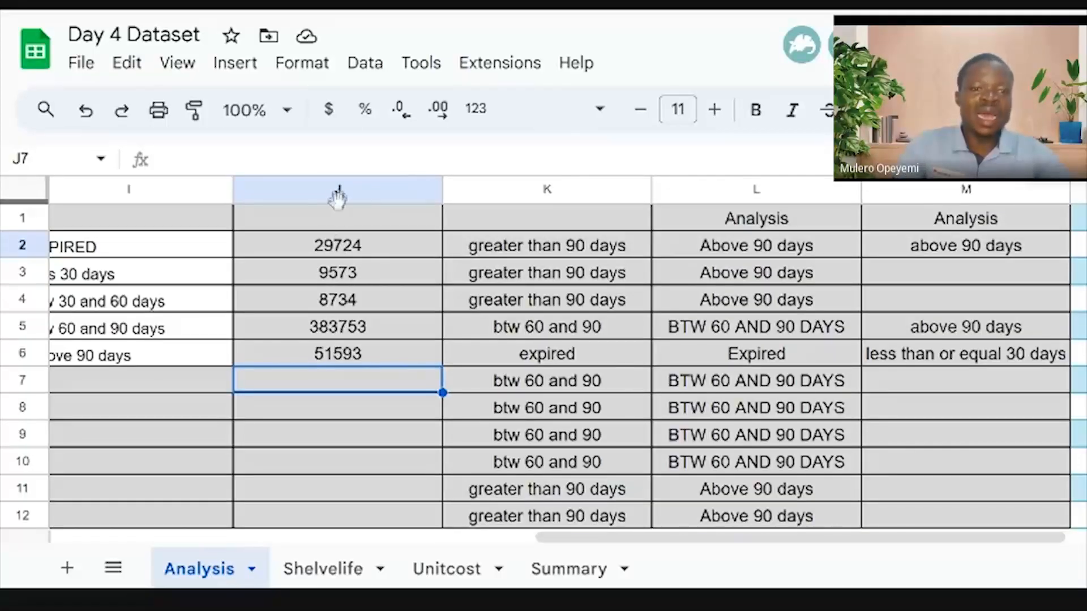
click(335, 195)
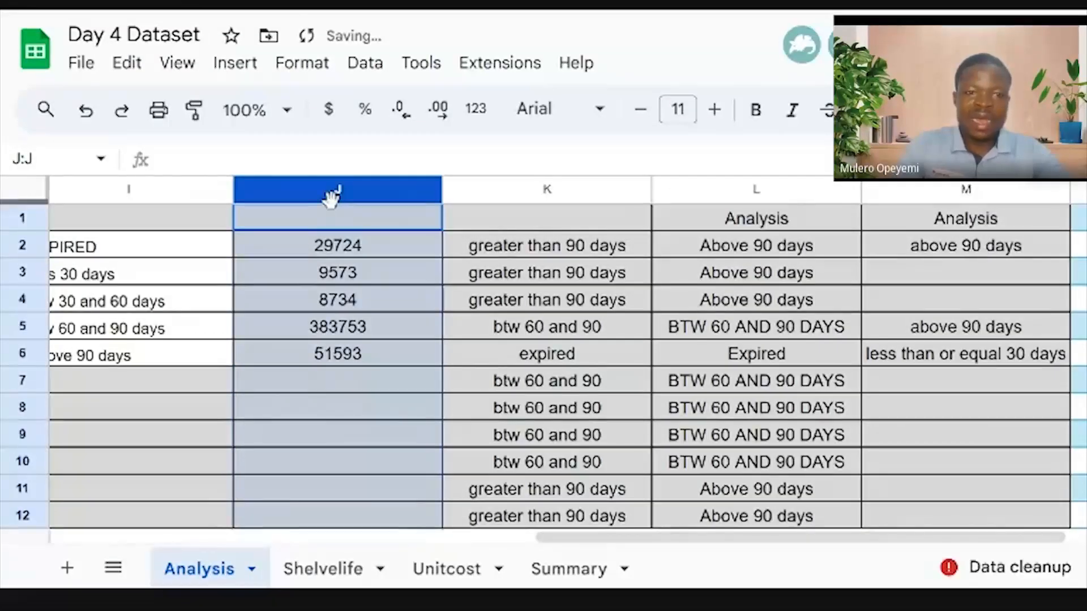
right_click(331, 197)
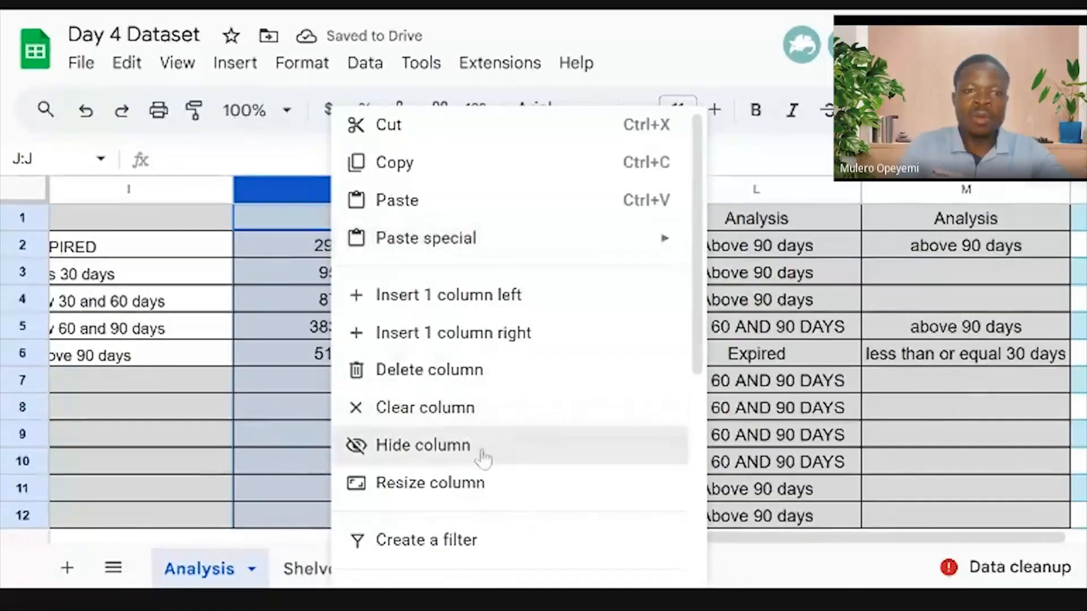
click(481, 453)
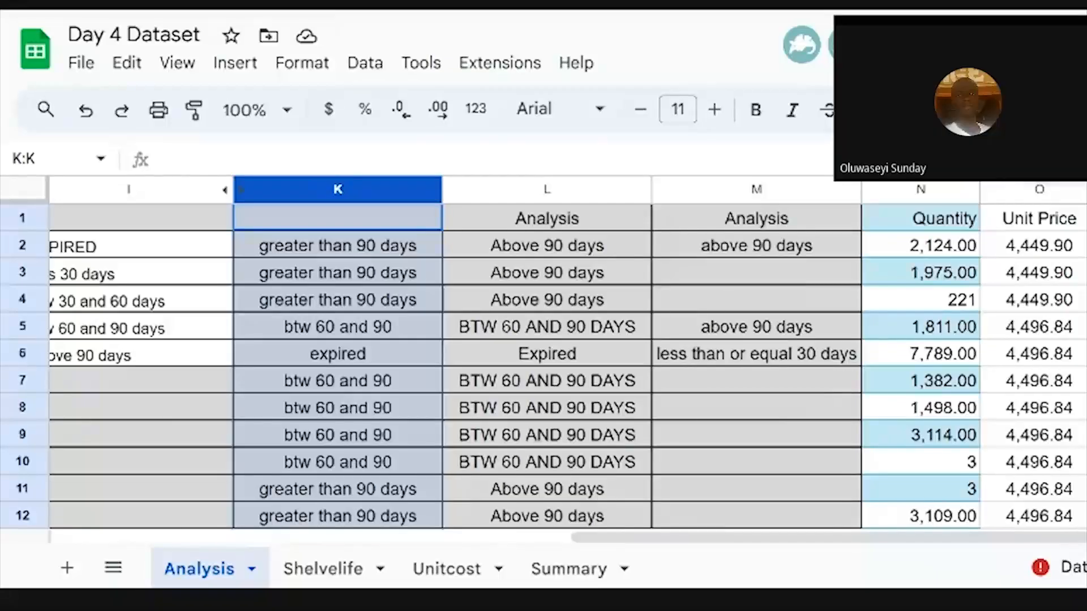
click(389, 253)
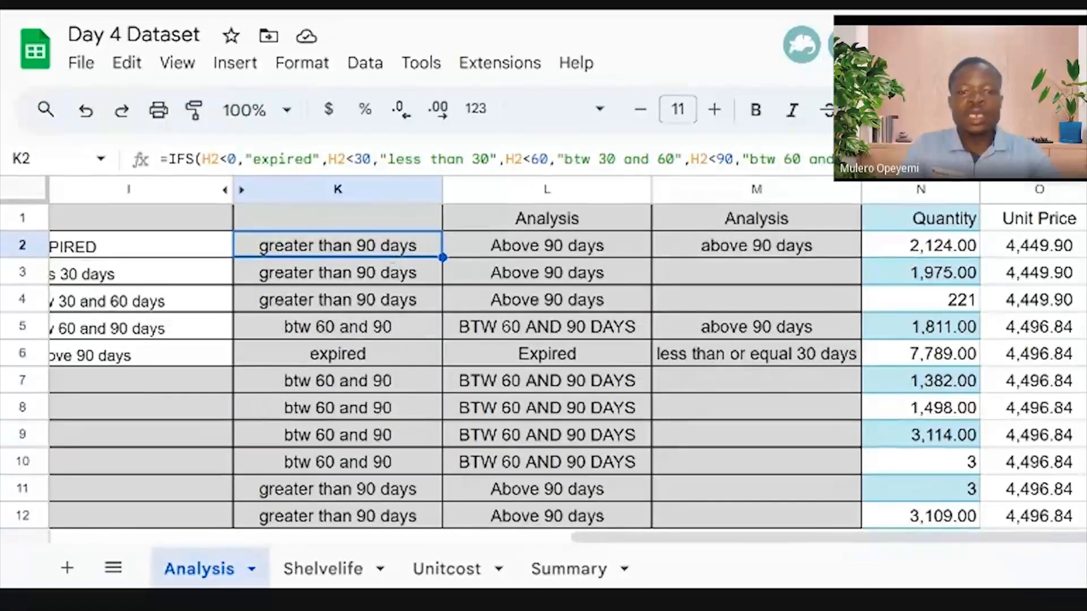
Return to the Summary sheet, switch to its Excel copy, try deleting Quantity column C while D holds formulas, and undo the deletion
click(580, 575)
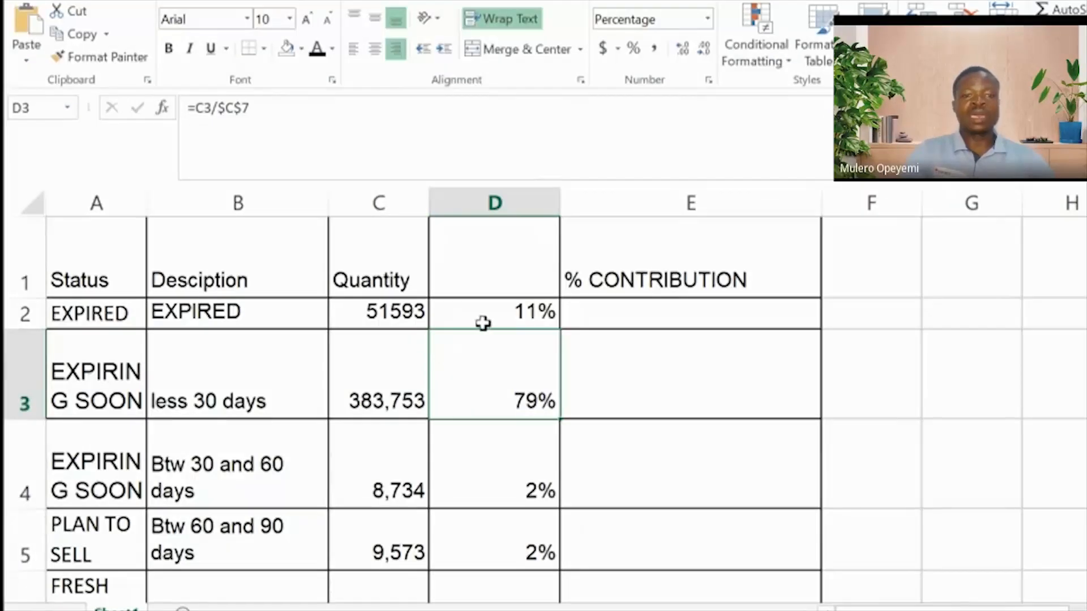
click(483, 312)
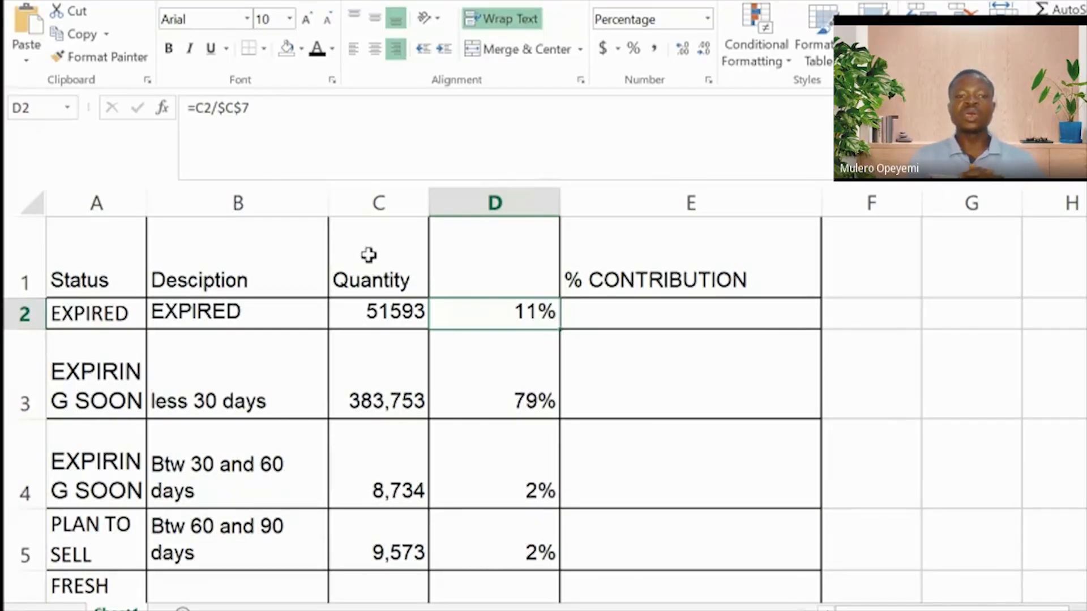
click(379, 203)
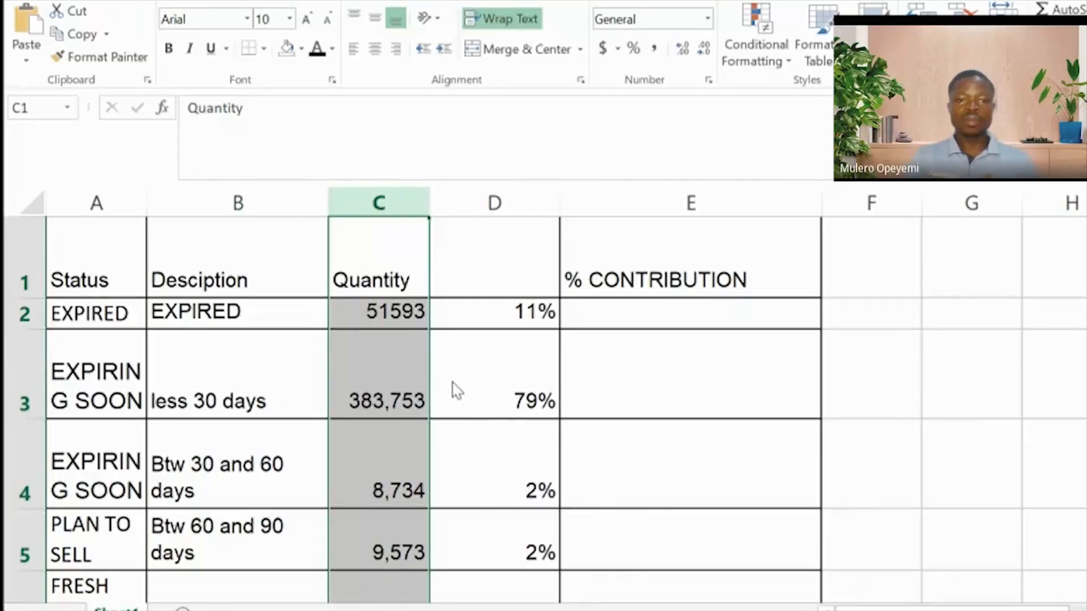
key(ctrl+minus)
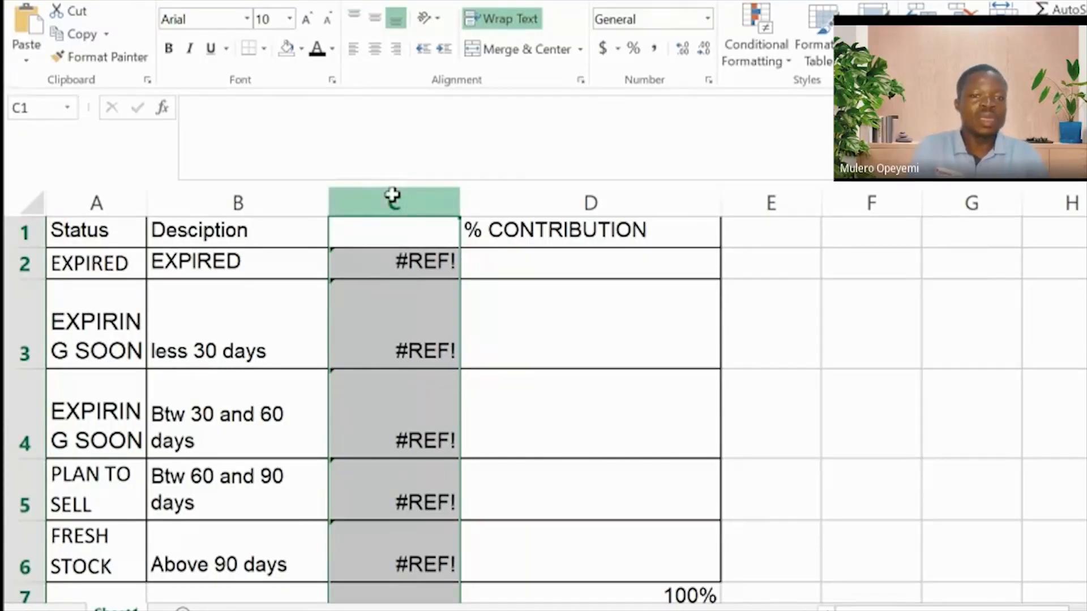
key(ctrl+z)
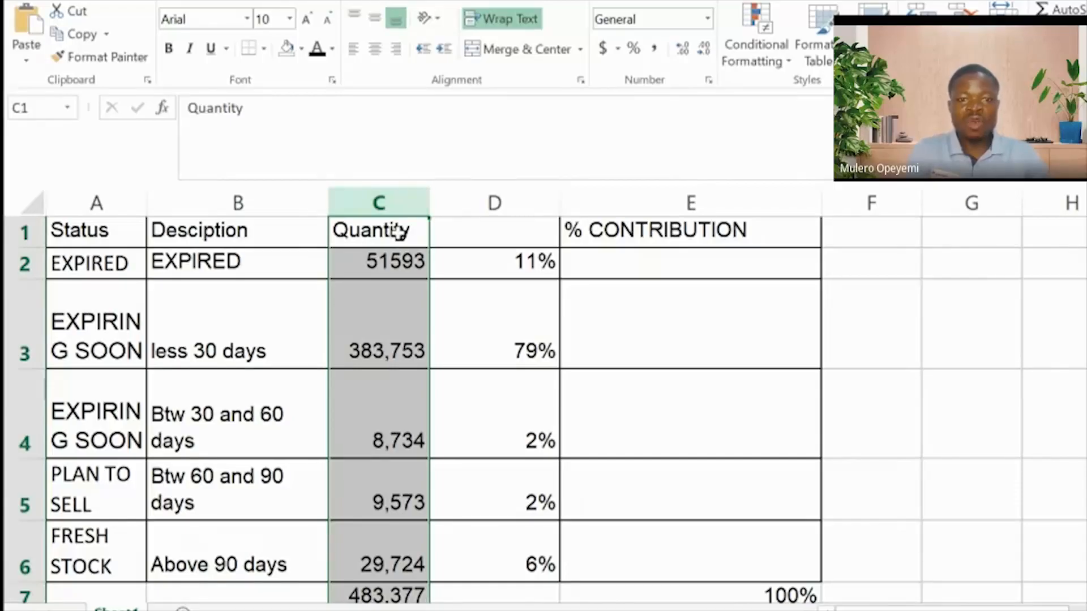
Copy the percentage cells D2:D6 and paste them in place as values to replace their formulas
click(403, 264)
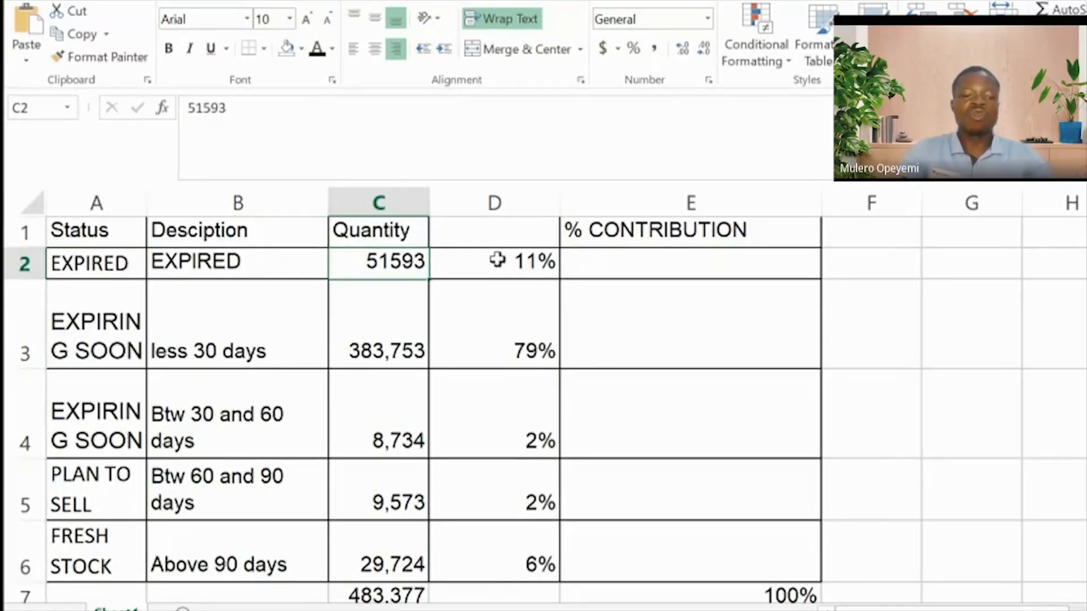
drag(497, 259, 523, 502)
key(ctrl+c)
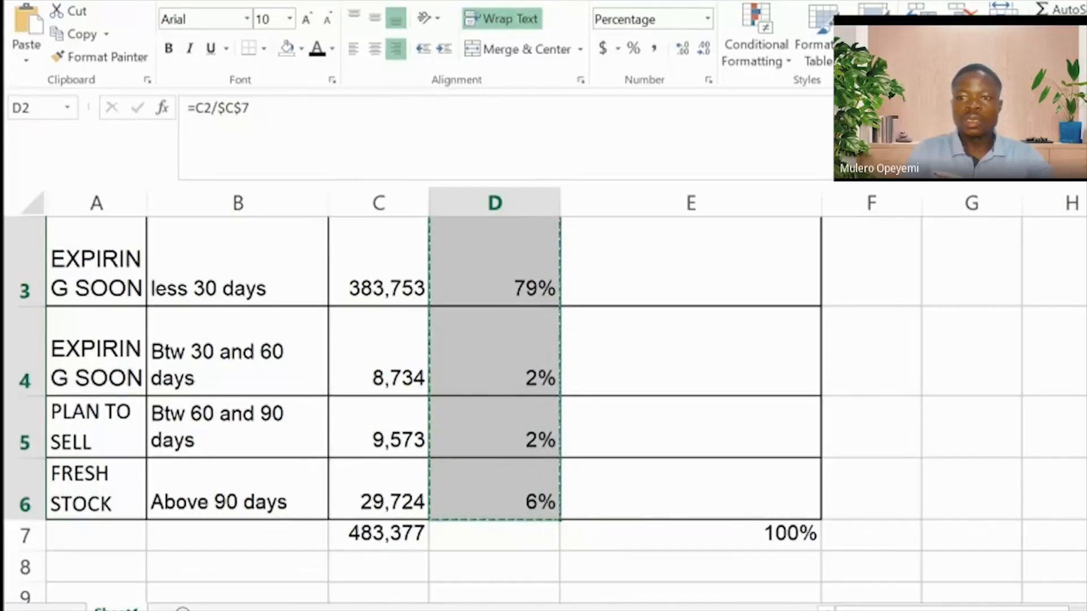
scroll(481, 402, up, 1)
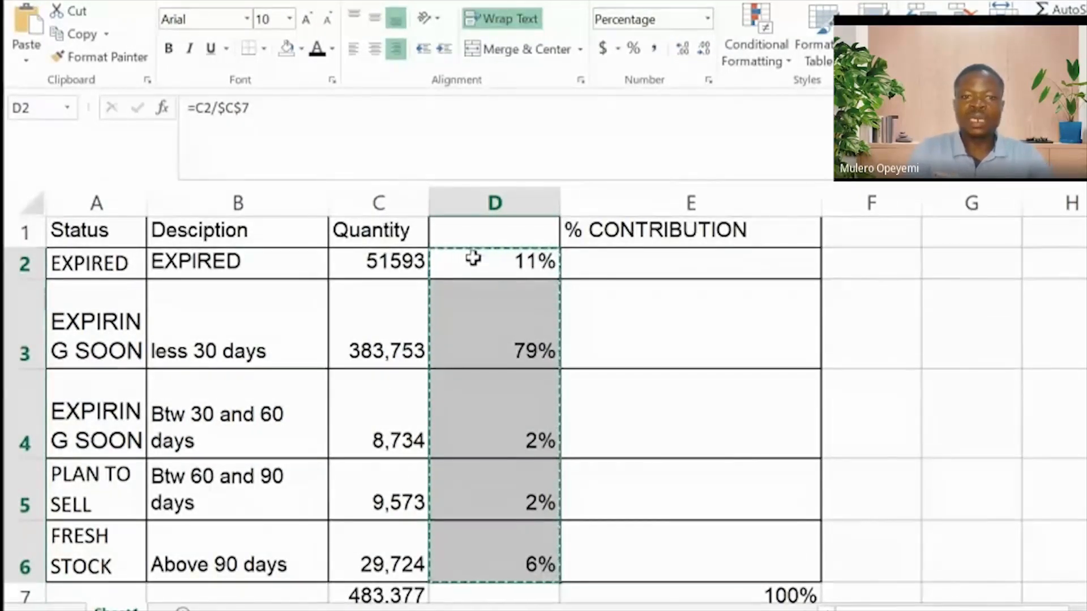
click(473, 258)
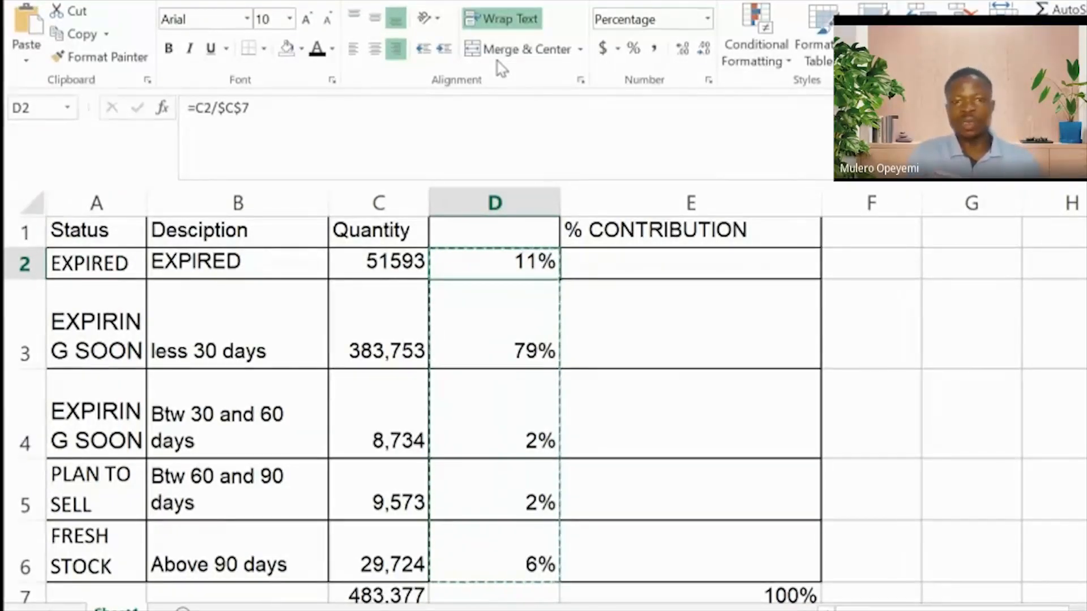
click(700, 291)
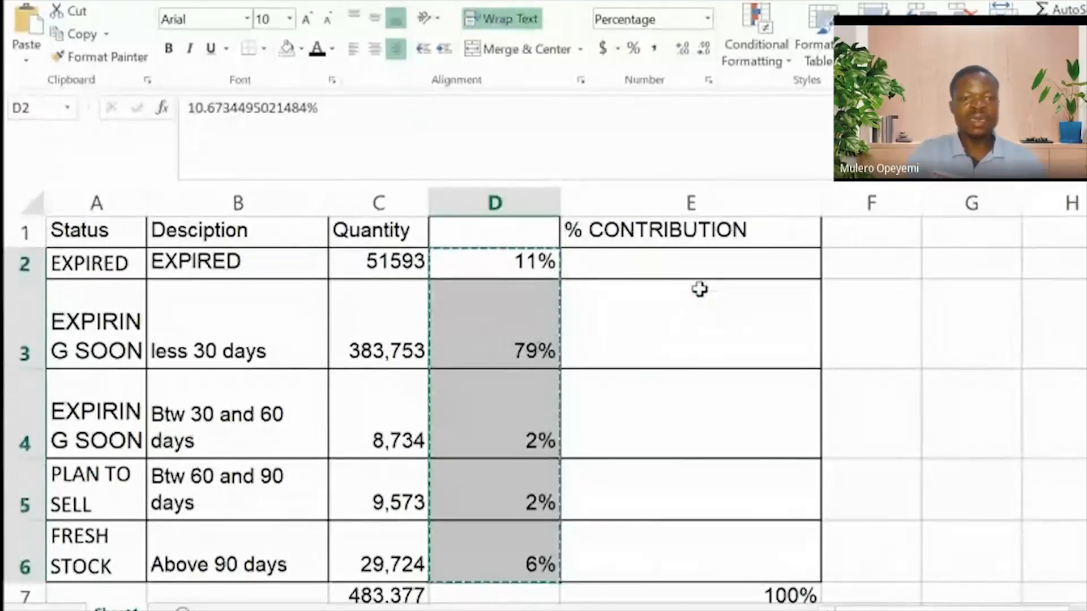
Try deleting Quantity column C with the percentages stored as values, and undo the deletion
click(370, 191)
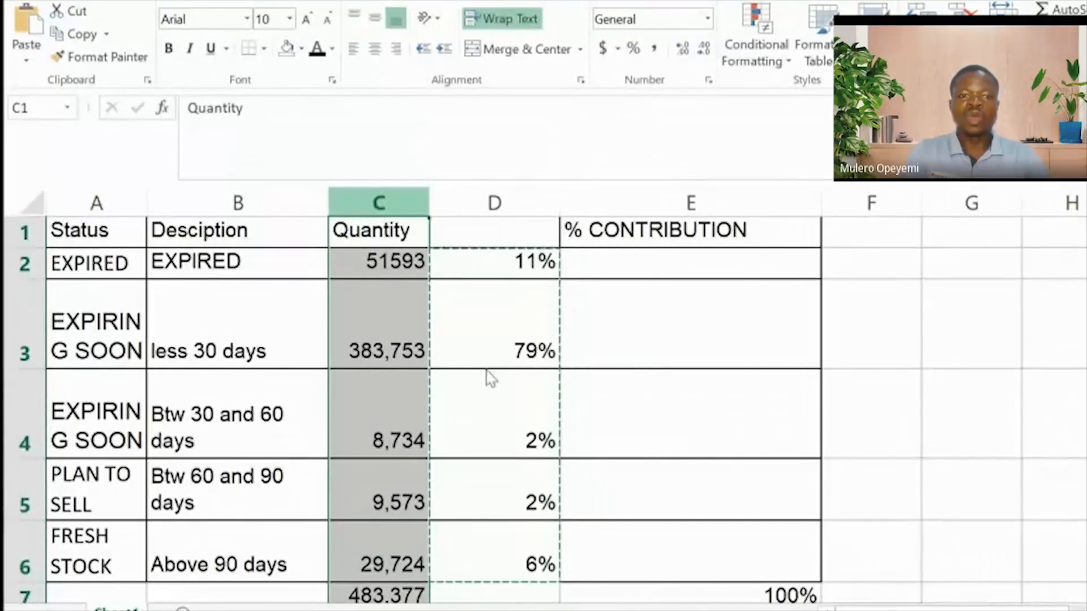
key(ctrl+minus)
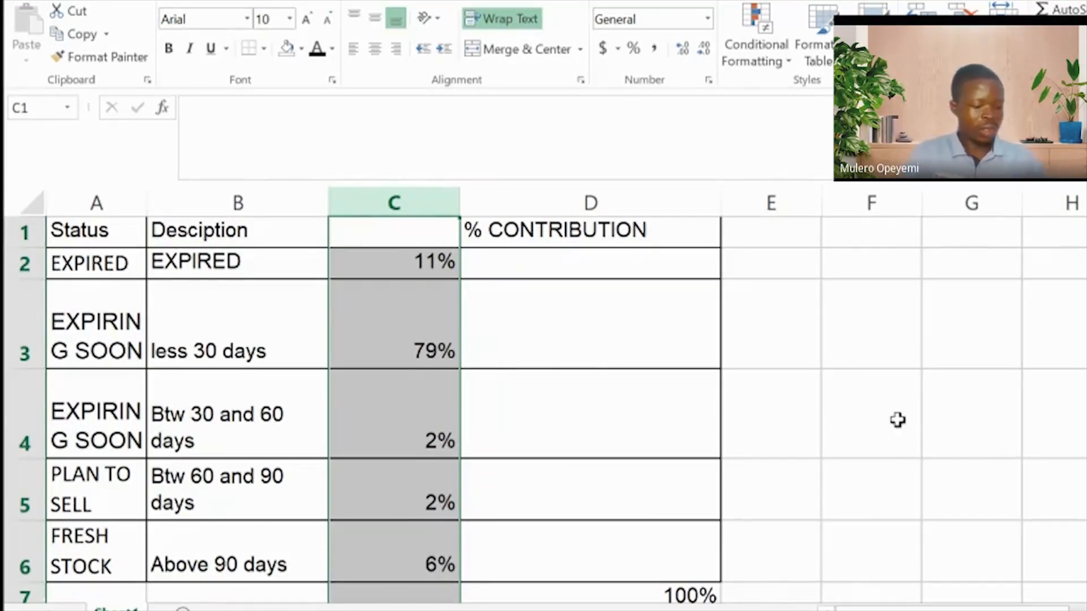
key(ctrl+z)
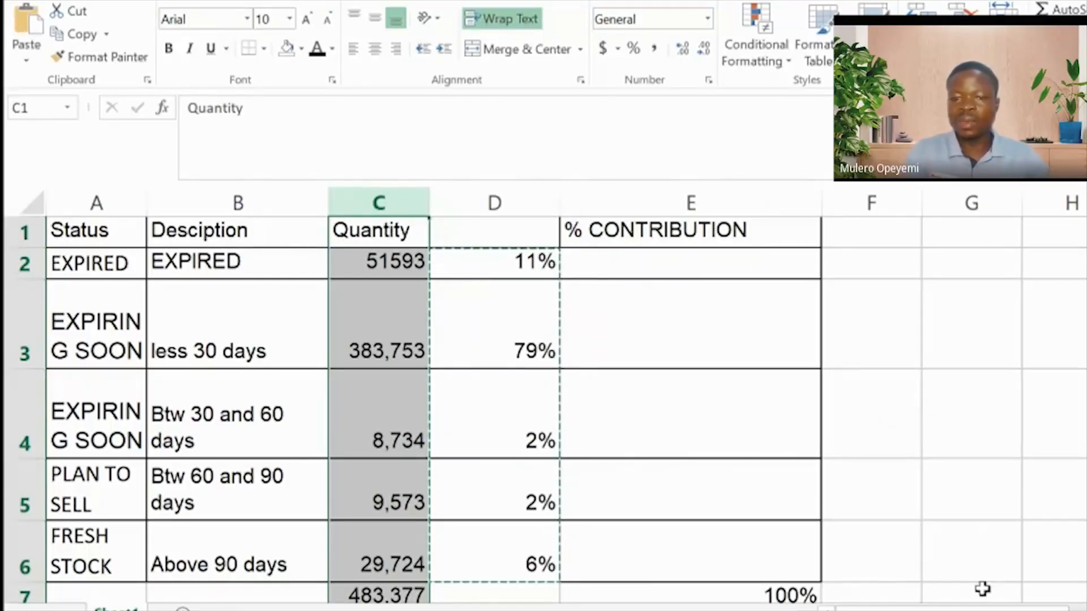